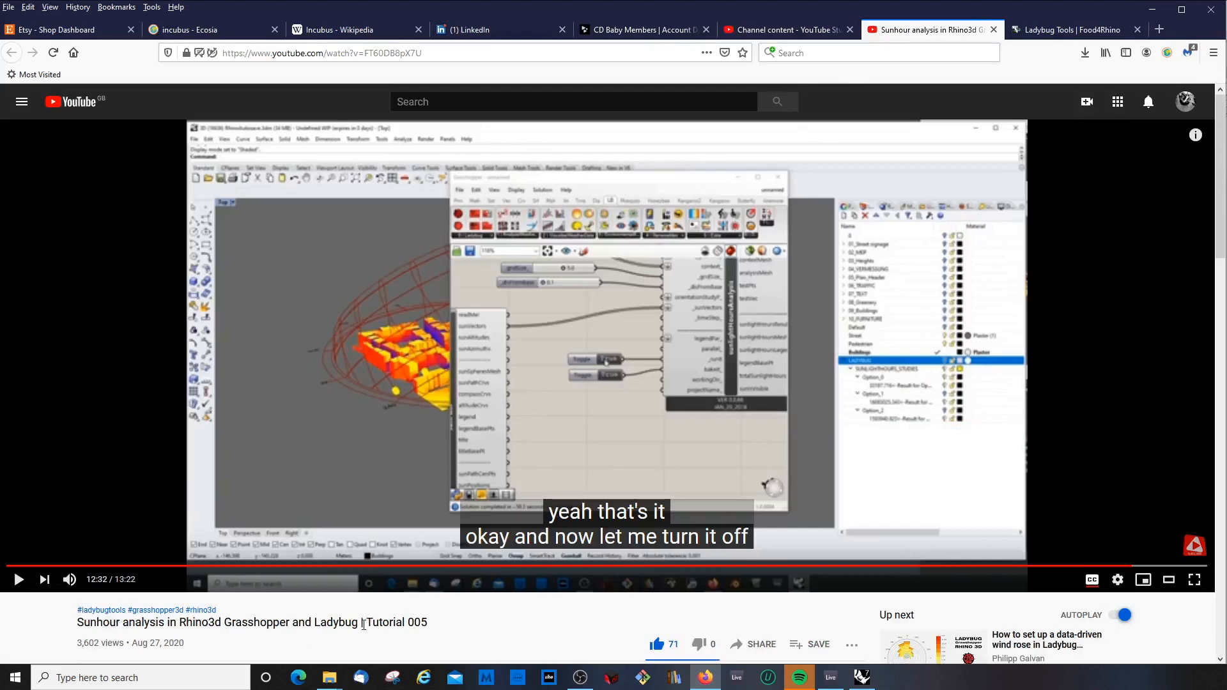
# - Review the Ladybug Tools downloads on the Food4Rhino page and return to the Sunhour analysis video
pyautogui.click(1051, 27)
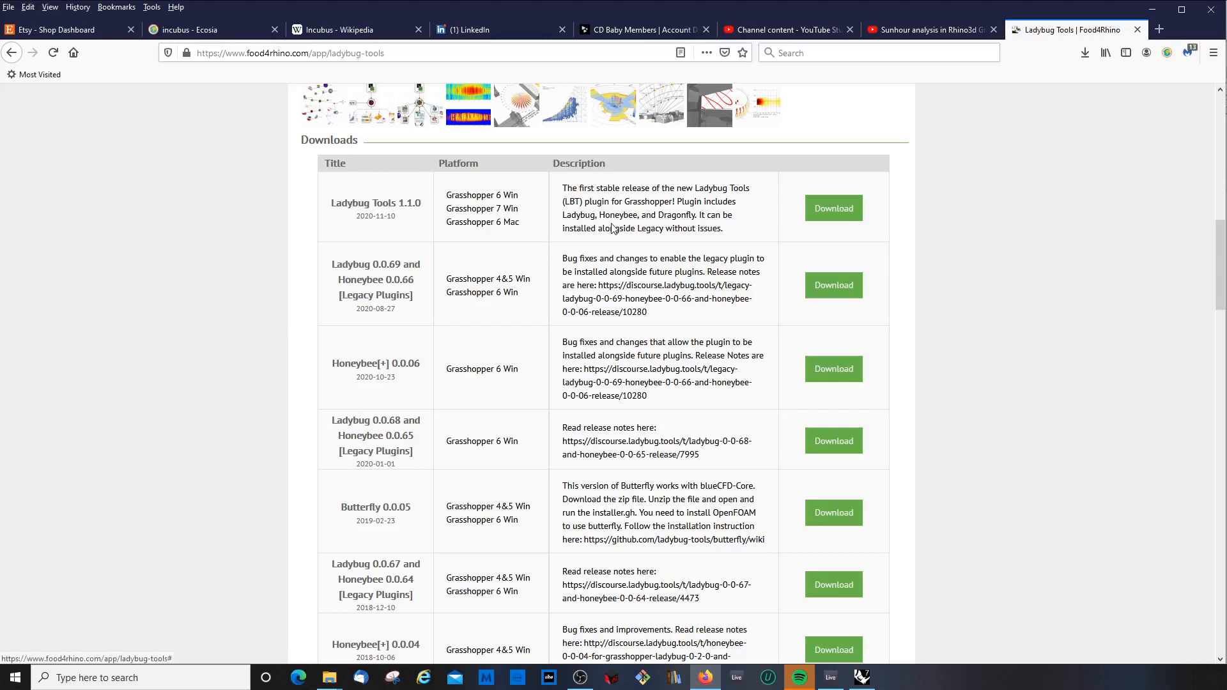
pyautogui.click(944, 36)
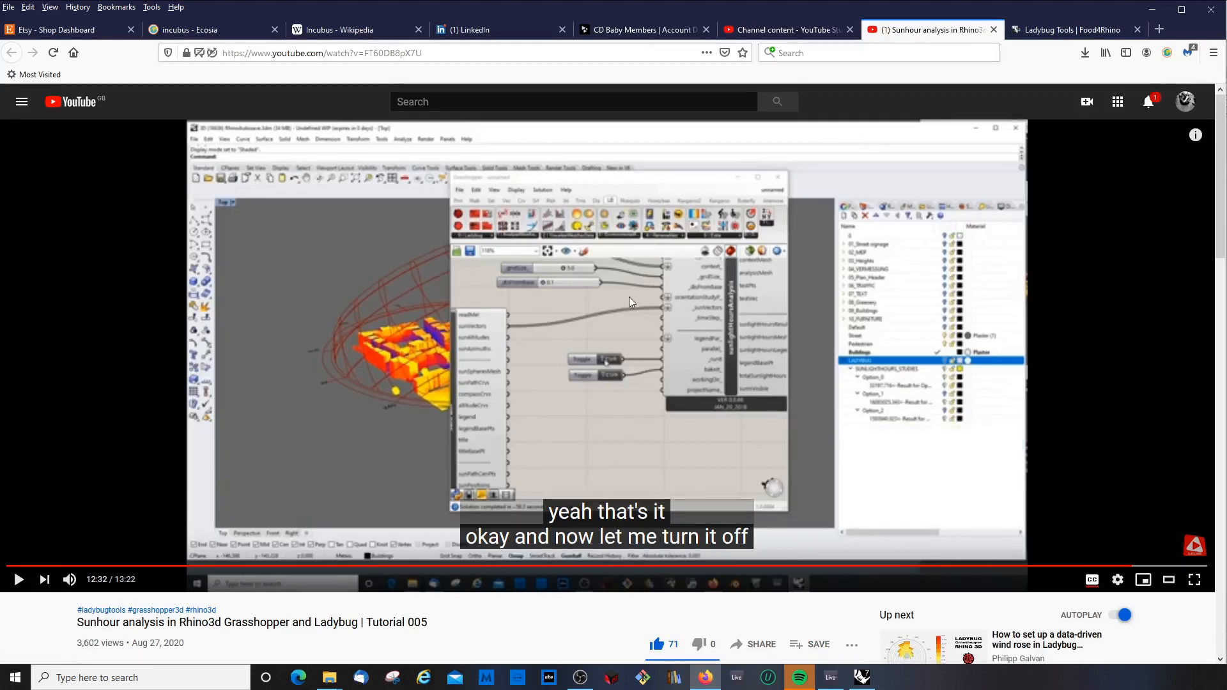
# - Switch to Rhino and inspect the direct sun hours result on the house and terrain model from several angles
pyautogui.hotkey('alt', 'Tab')
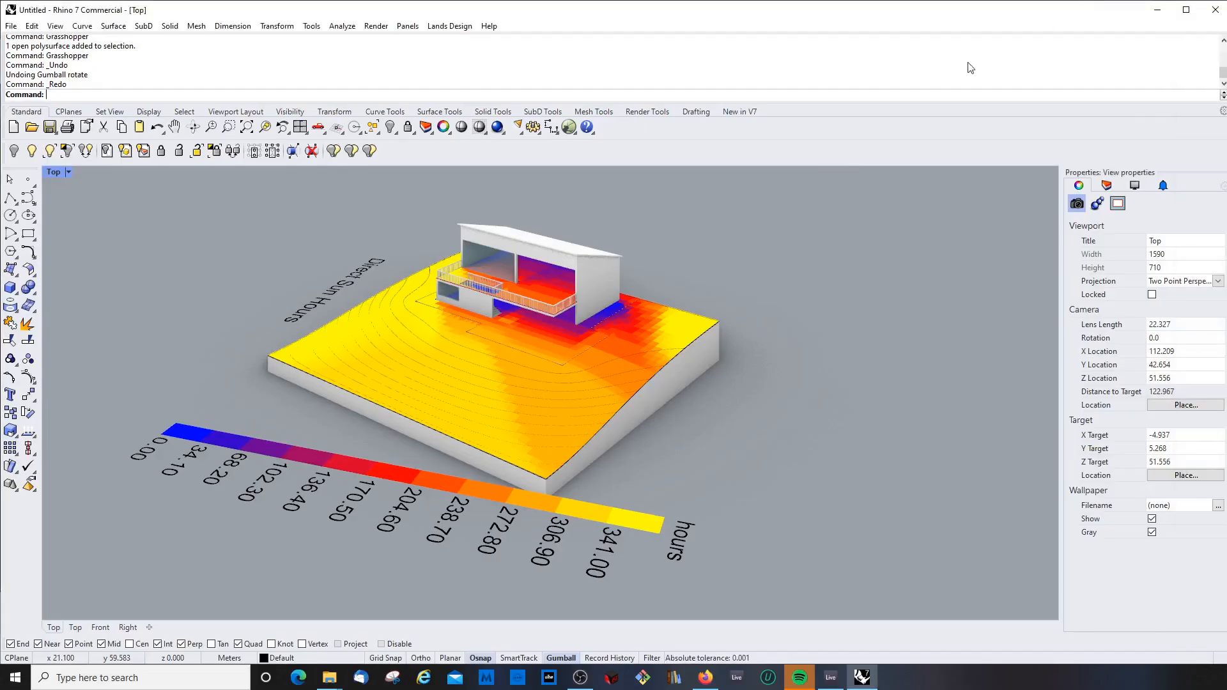
pyautogui.moveTo(606, 331); pyautogui.dragTo(460, 366, button='right')
pyautogui.scroll(4, 670, 384)
pyautogui.scroll(-3, 670, 381)
pyautogui.scroll(-1, 459, 366)
pyautogui.moveTo(558, 359); pyautogui.dragTo(574, 377, button='right')
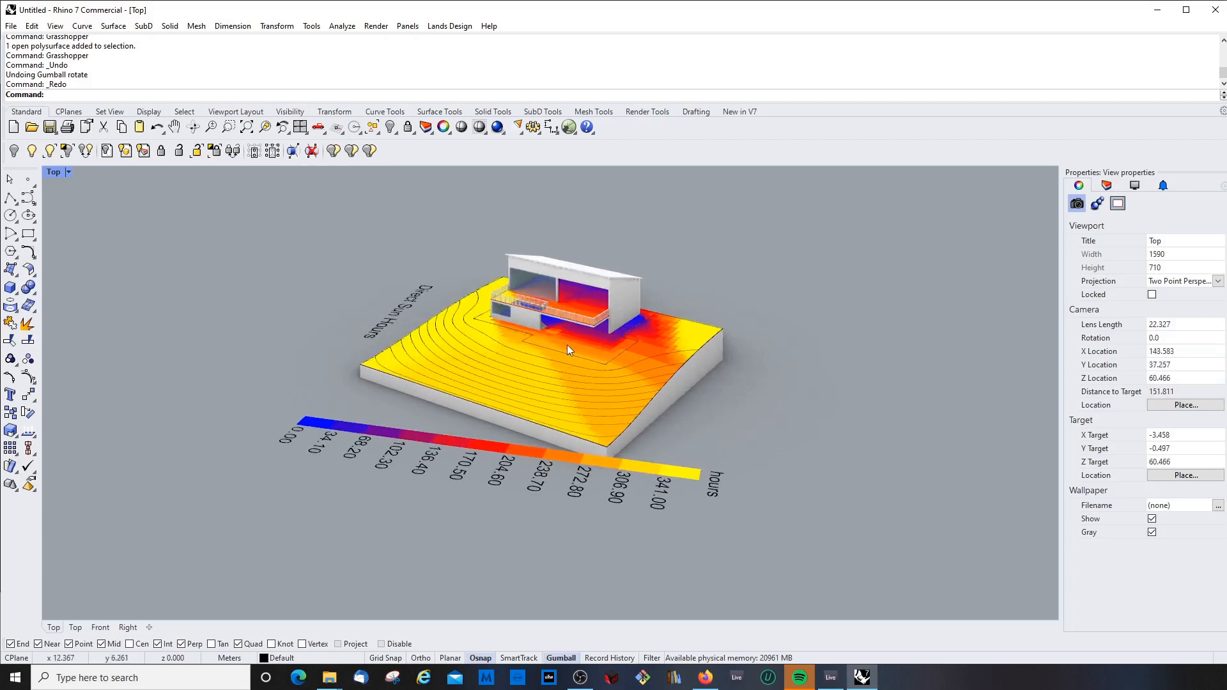
pyautogui.moveTo(662, 345); pyautogui.dragTo(689, 350, button='right')
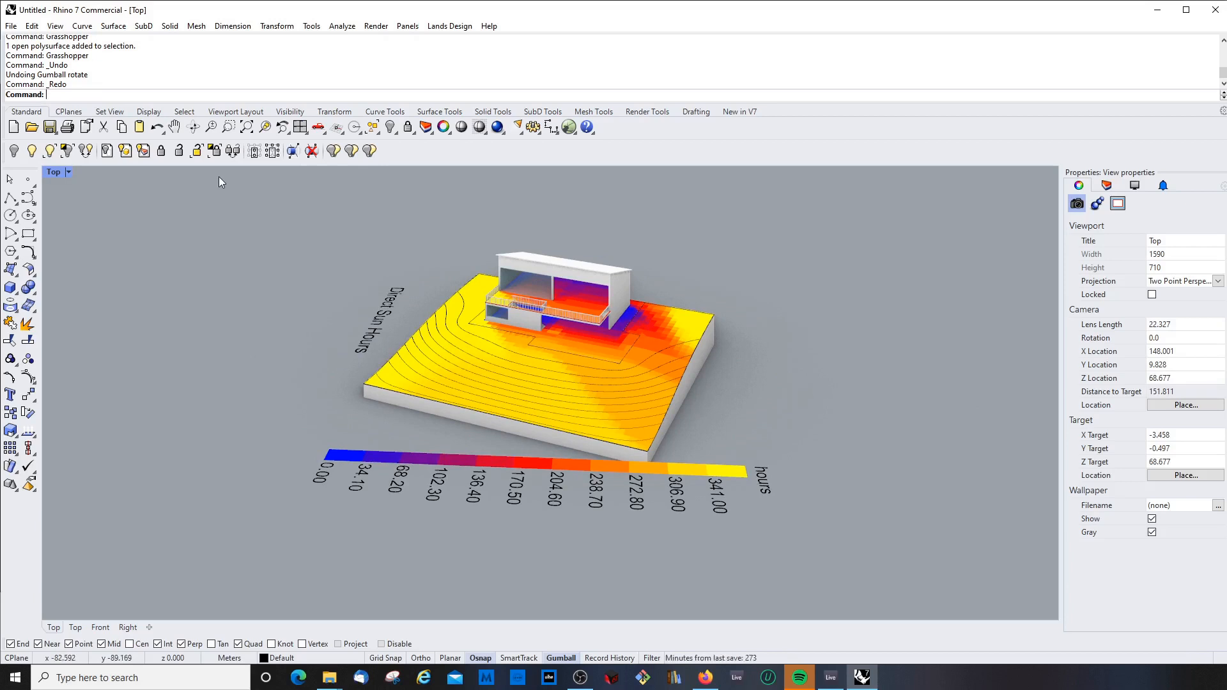
# - Open Grasshopper and widen its window to show more of the definition
pyautogui.write('Grasshopper')
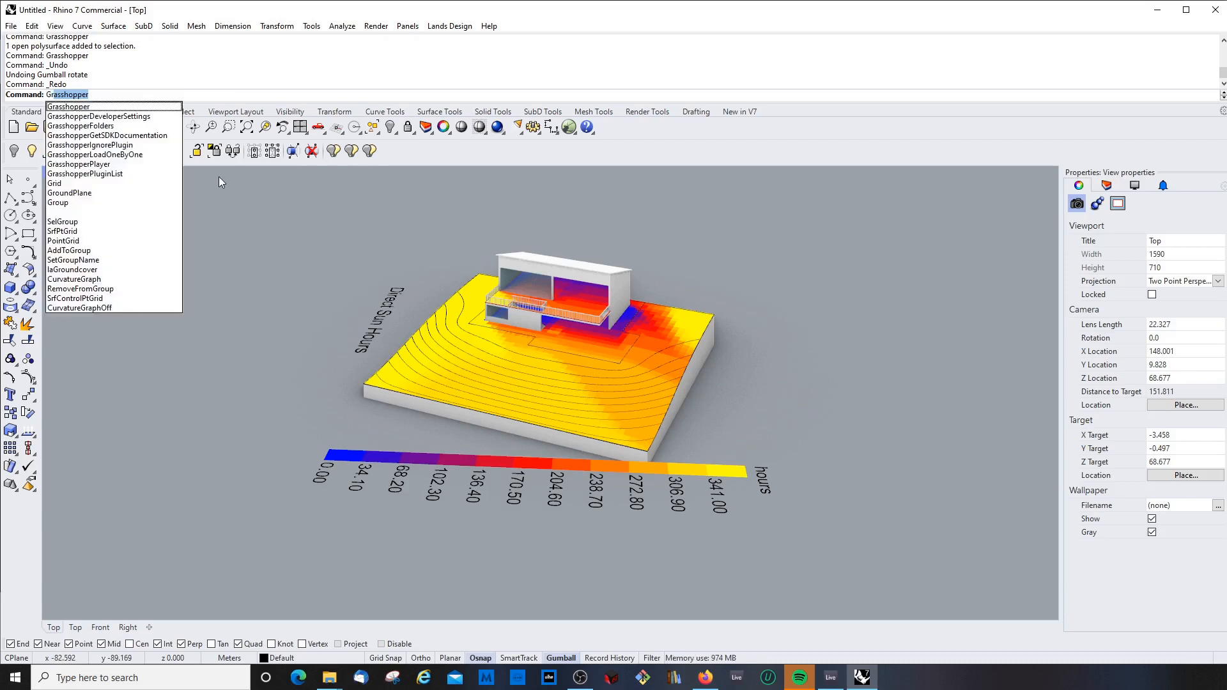
pyautogui.press('Return')
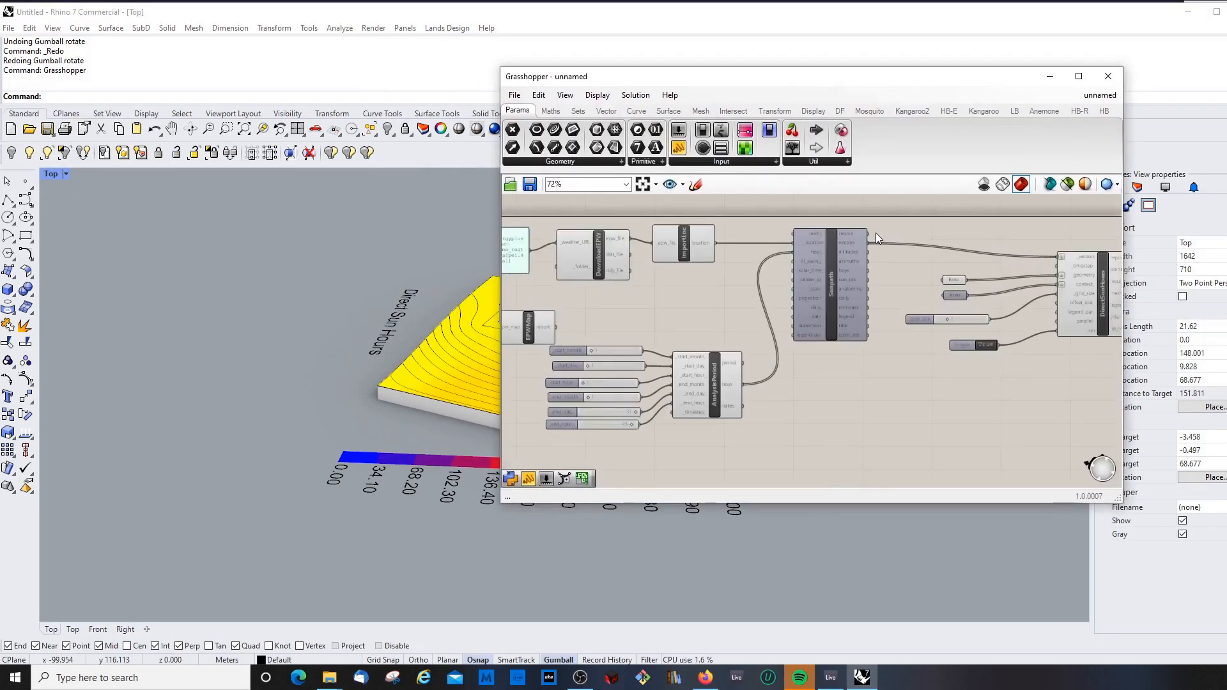
pyautogui.scroll(-2, 831, 246)
pyautogui.moveTo(502, 255); pyautogui.dragTo(303, 250)
# - Examine the existing sun hours definition, from the weather file import through Sunpath and AnalysisPeriod to DirectSunHours
pyautogui.moveTo(496, 274); pyautogui.dragTo(617, 285, button='right')
pyautogui.scroll(-2, 623, 301)
pyautogui.scroll(3, 622, 299)
pyautogui.scroll(-1, 728, 280)
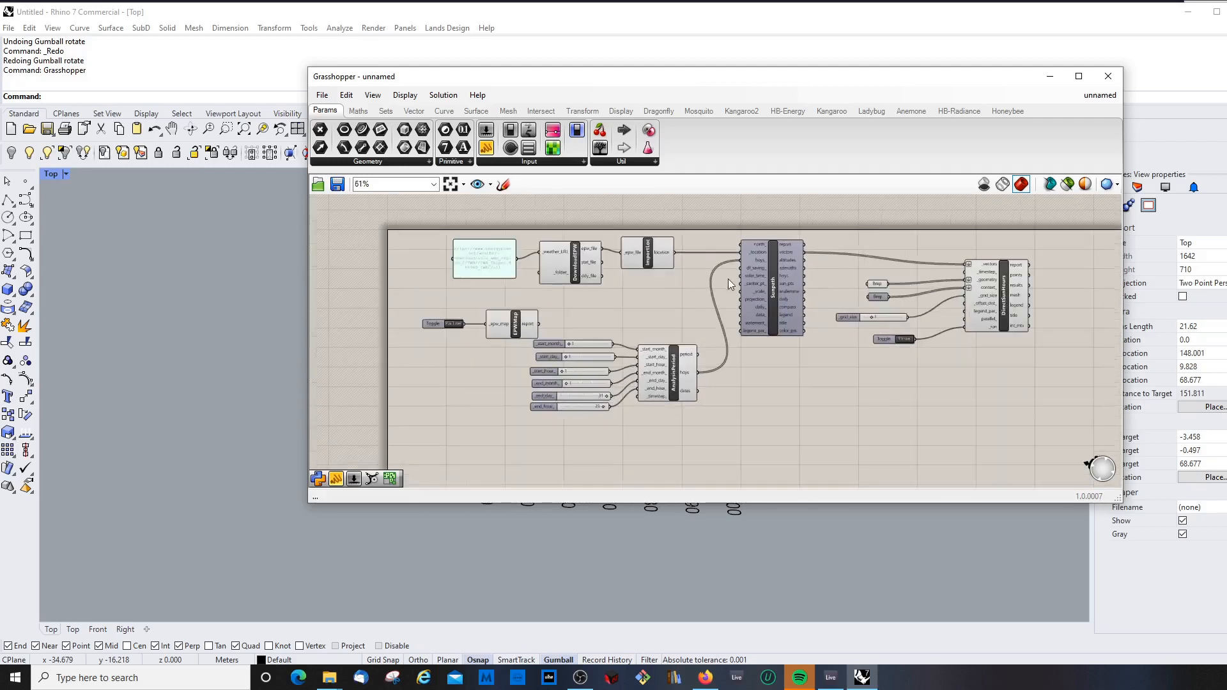
pyautogui.scroll(1, 626, 281)
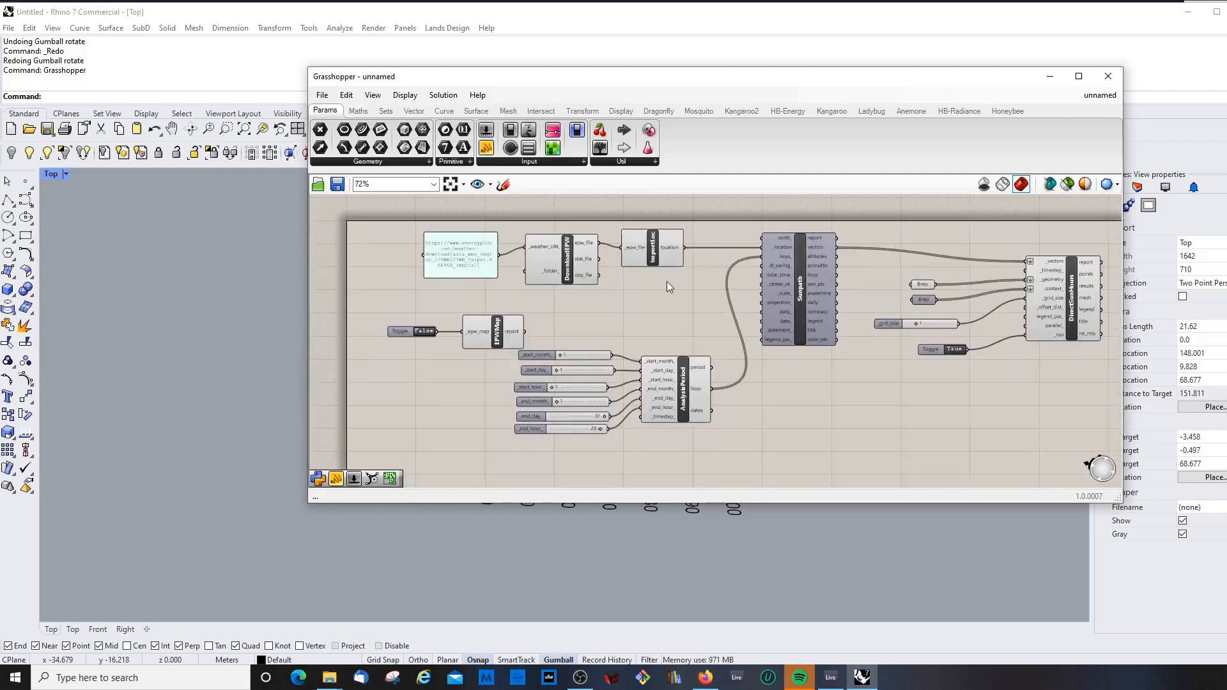
pyautogui.scroll(-3, 813, 385)
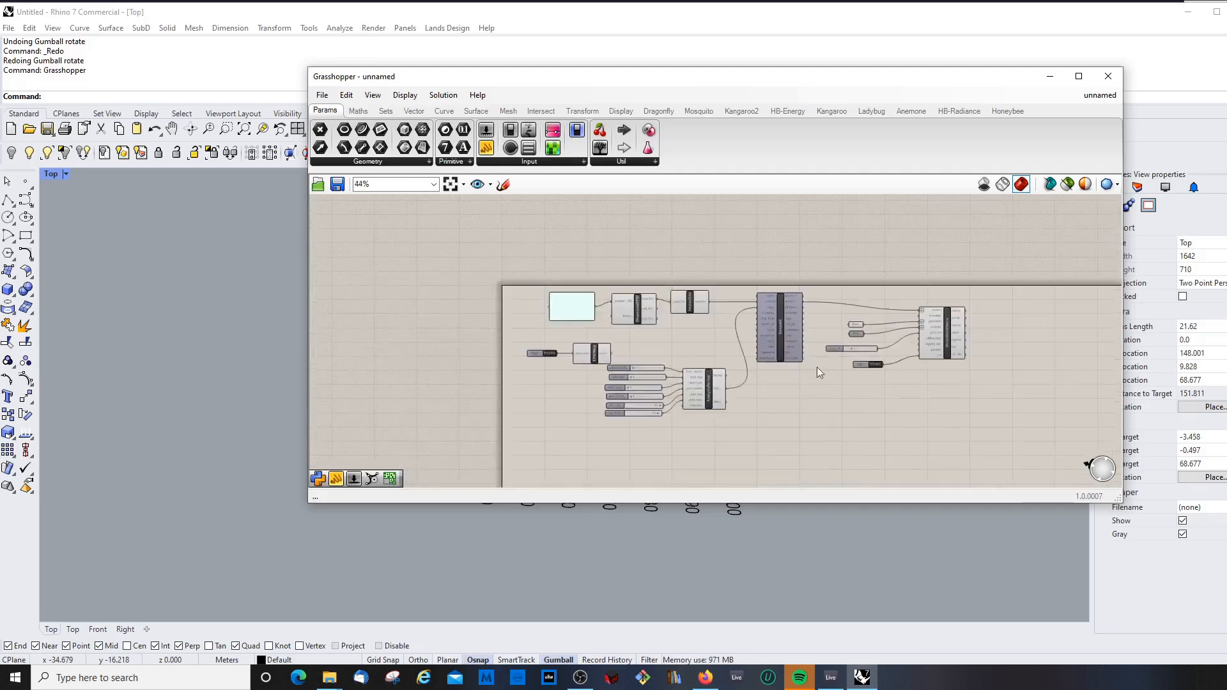
pyautogui.scroll(5, 914, 335)
pyautogui.scroll(-2, 948, 337)
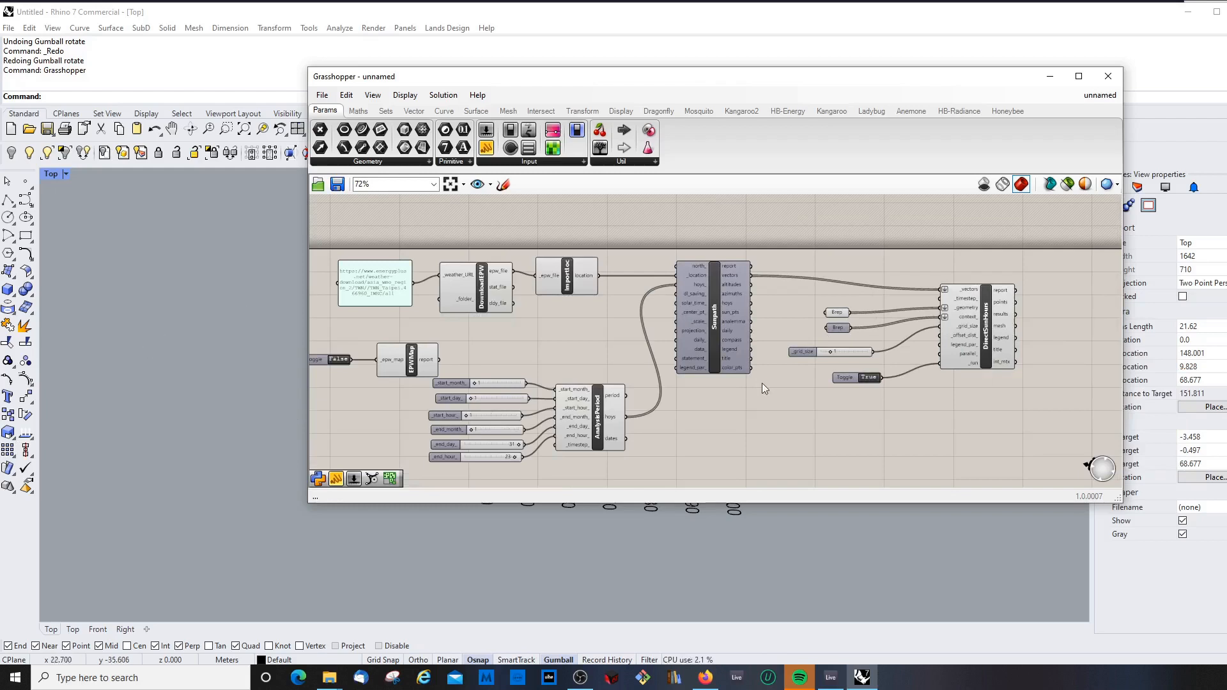
pyautogui.scroll(-1, 838, 320)
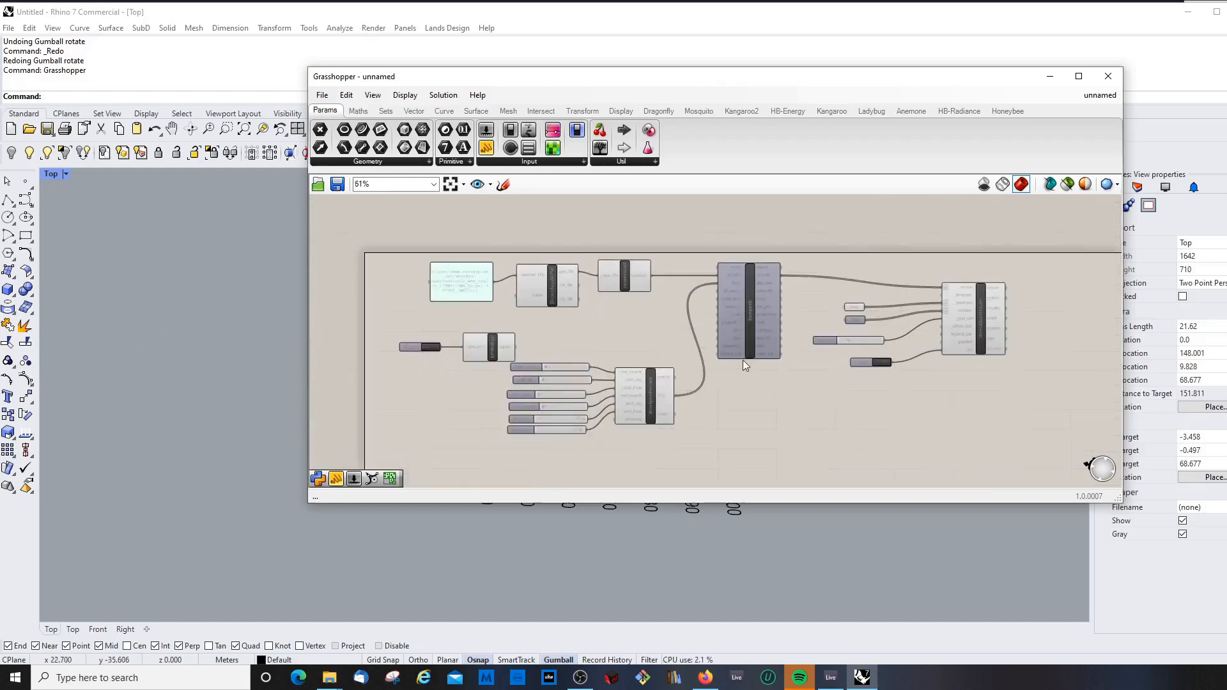
# - Create a new blank Grasshopper document
pyautogui.moveTo(377, 225); pyautogui.dragTo(1061, 461)
pyautogui.click(1095, 315)
pyautogui.click(322, 96)
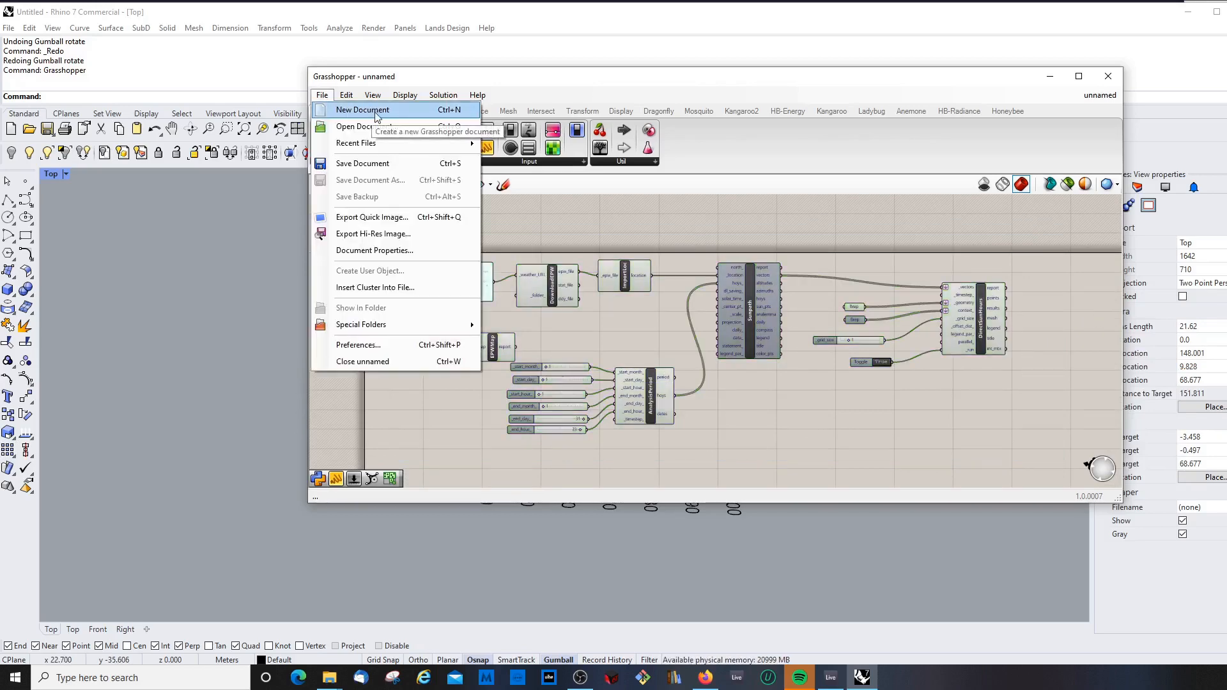
pyautogui.click(376, 113)
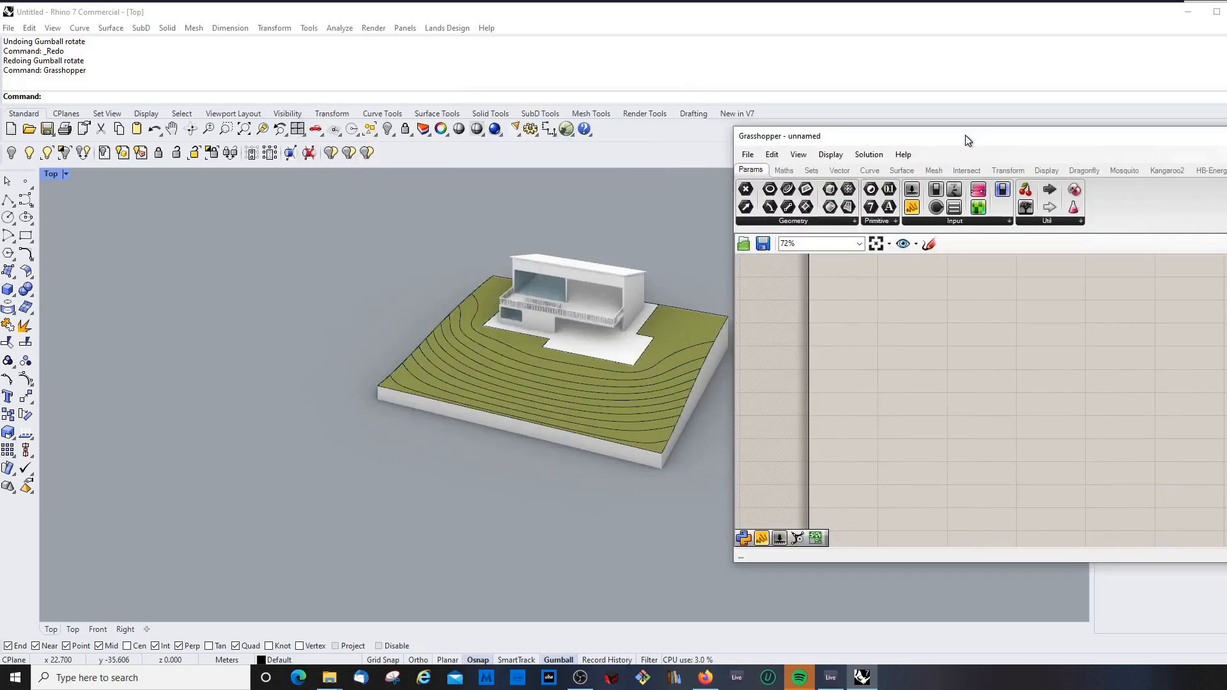
# - Arrange the Grasshopper window beside the house model and show the Ladybug components
pyautogui.moveTo(1043, 138); pyautogui.dragTo(881, 111)
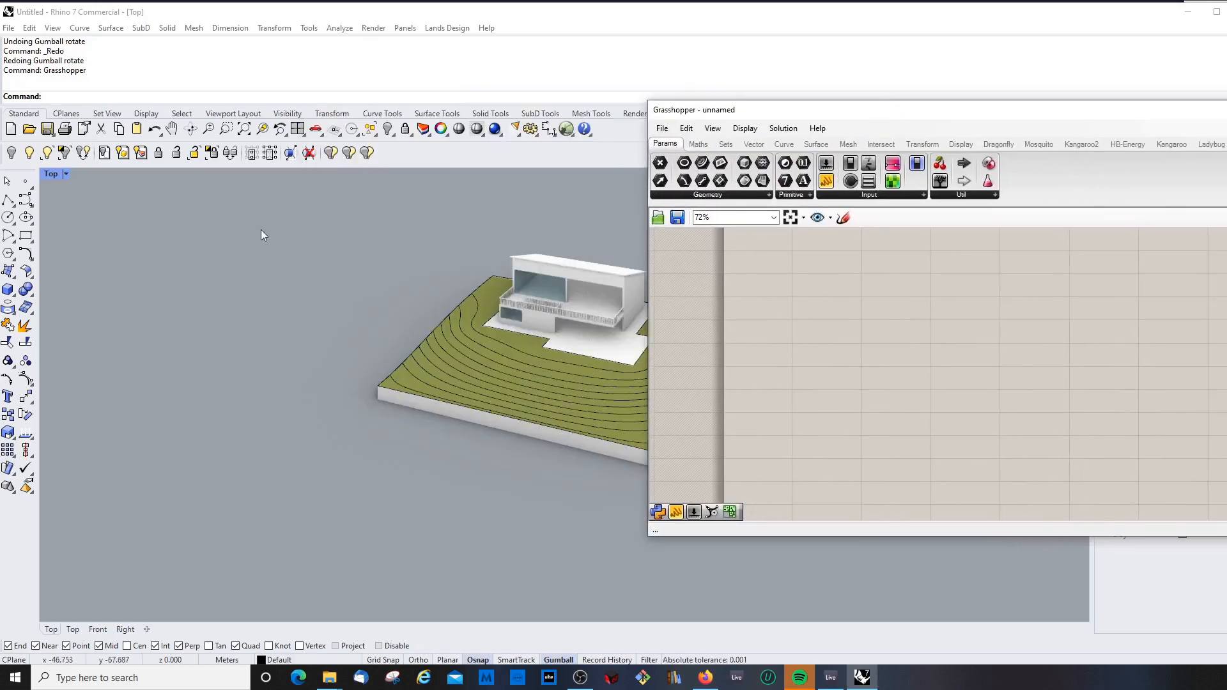
pyautogui.click(242, 359)
pyautogui.scroll(-4, 239, 370)
pyautogui.scroll(6, 448, 351)
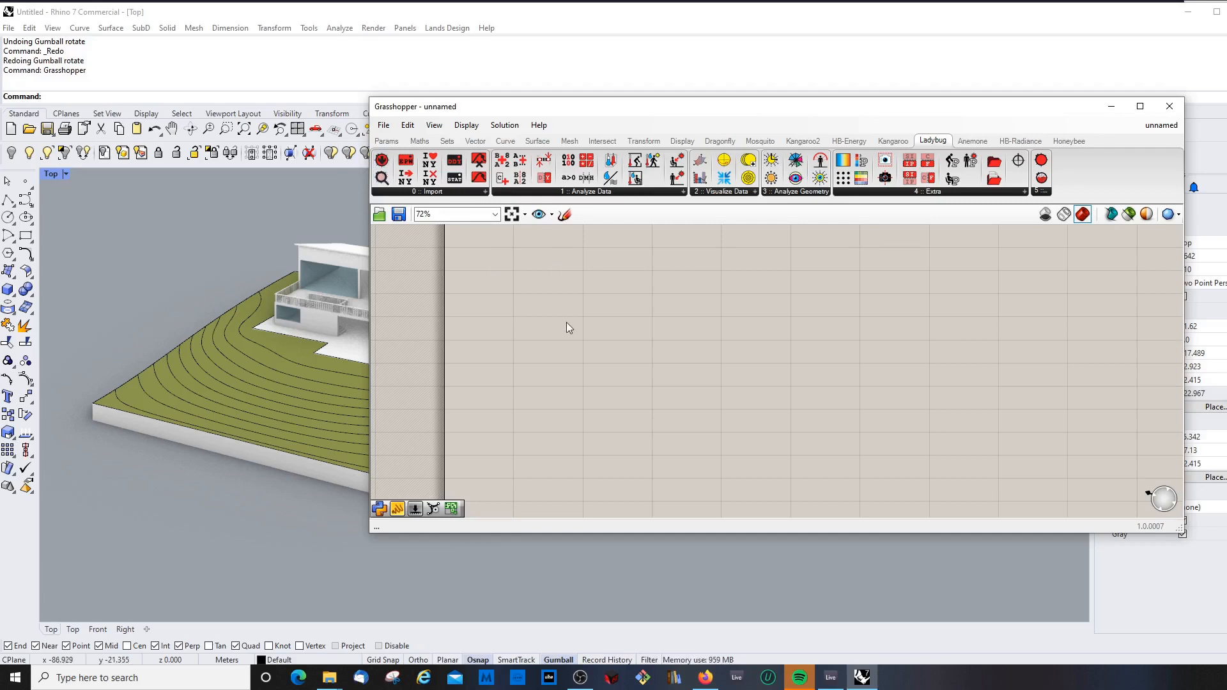
pyautogui.moveTo(673, 107); pyautogui.dragTo(704, 93)
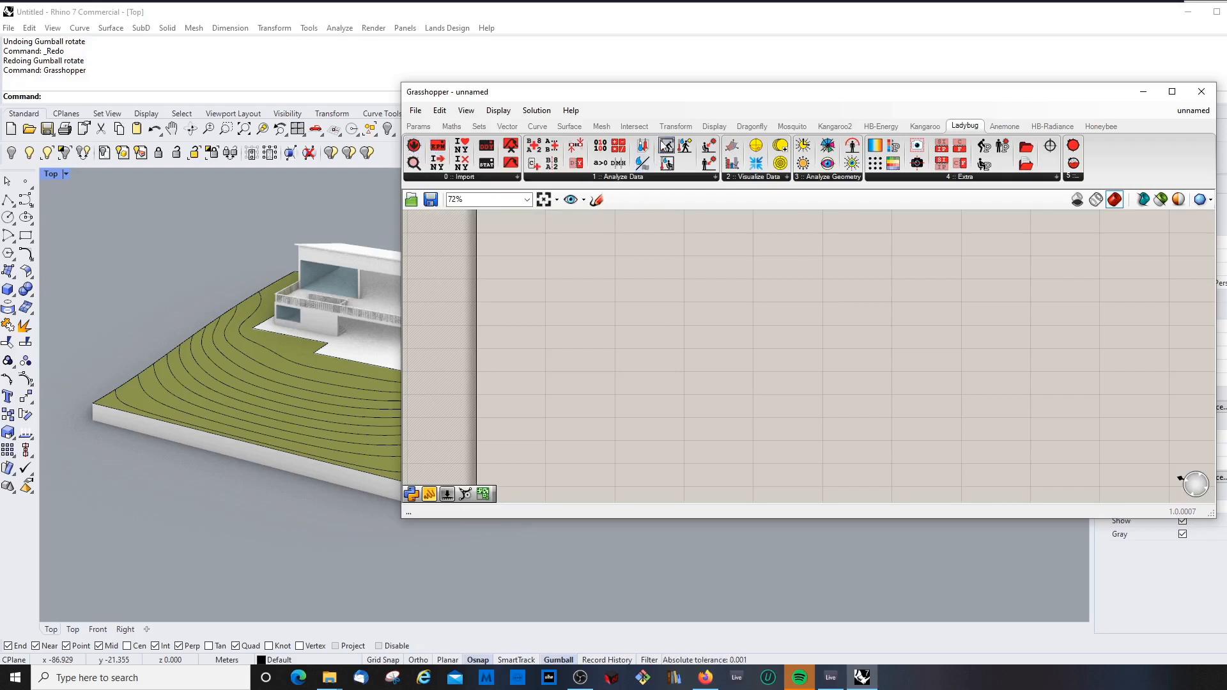
pyautogui.moveTo(678, 98); pyautogui.dragTo(713, 71)
# - Place an LB SunPath component on the empty canvas
pyautogui.click(806, 156)
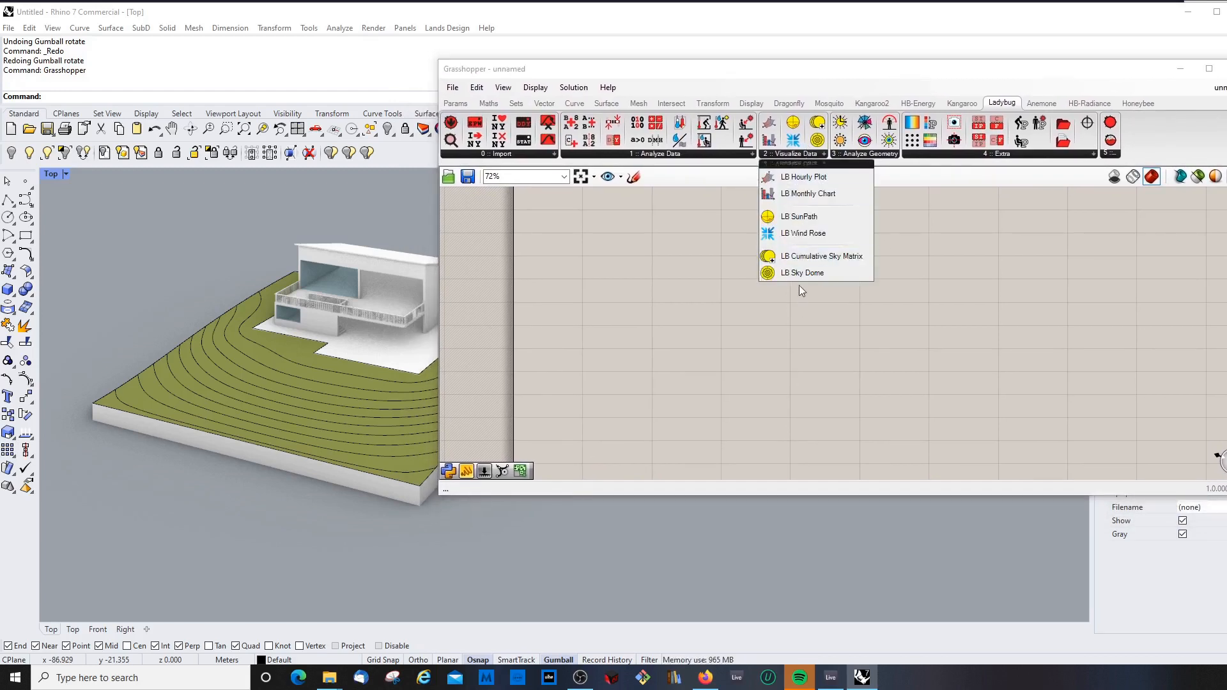
pyautogui.click(804, 218)
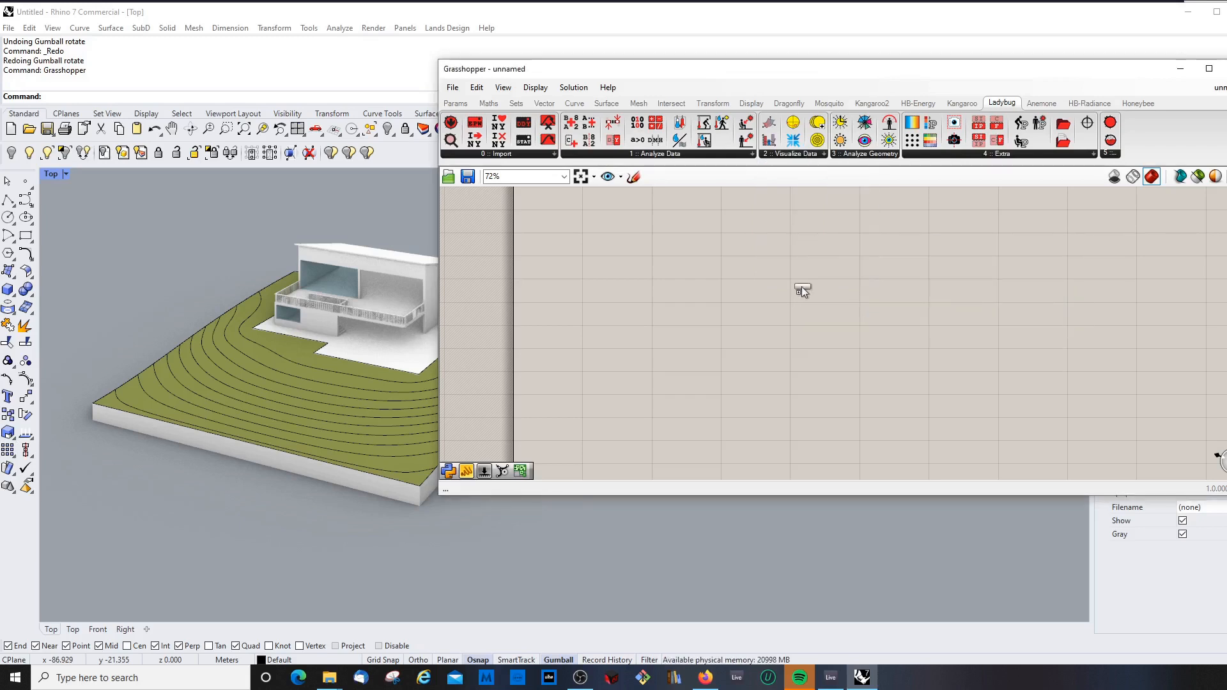
pyautogui.click(742, 278)
pyautogui.moveTo(742, 252)
pyautogui.mouseDown()
pyautogui.moveTo(777, 252)
pyautogui.moveTo(751, 245)
pyautogui.moveTo(763, 248)
pyautogui.mouseUp()
pyautogui.click(858, 261)
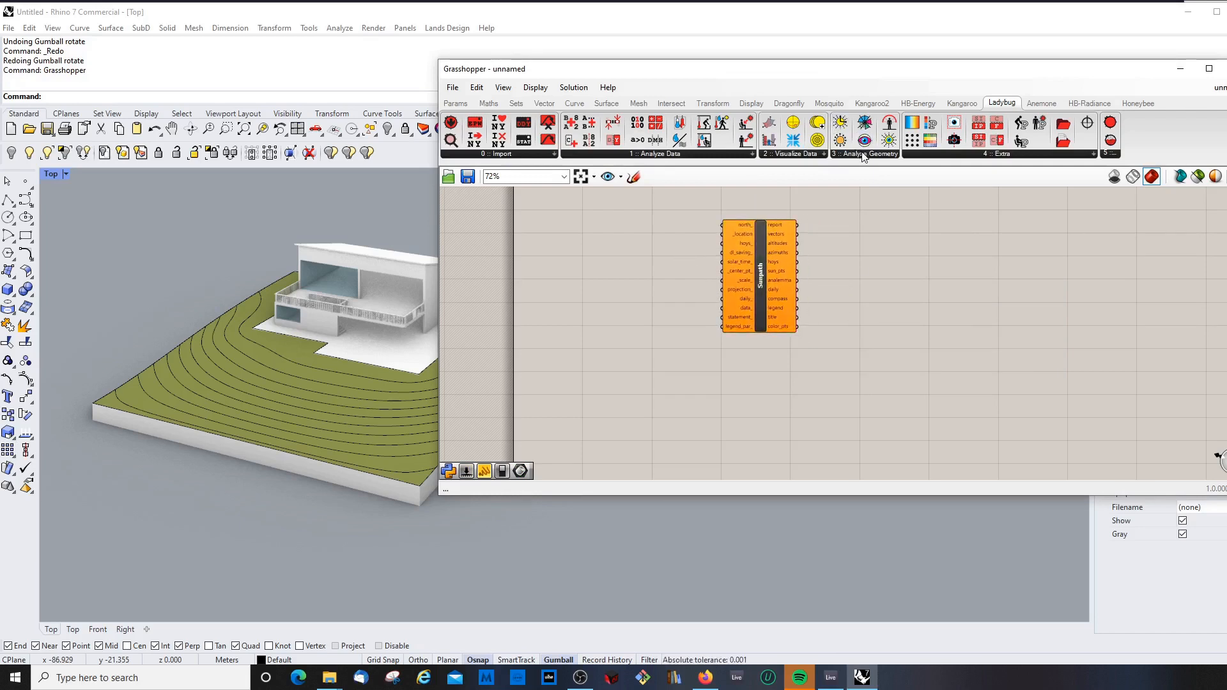
# - Place an LB Direct Sun Hours component on the output side of the Sunpath component
pyautogui.click(863, 155)
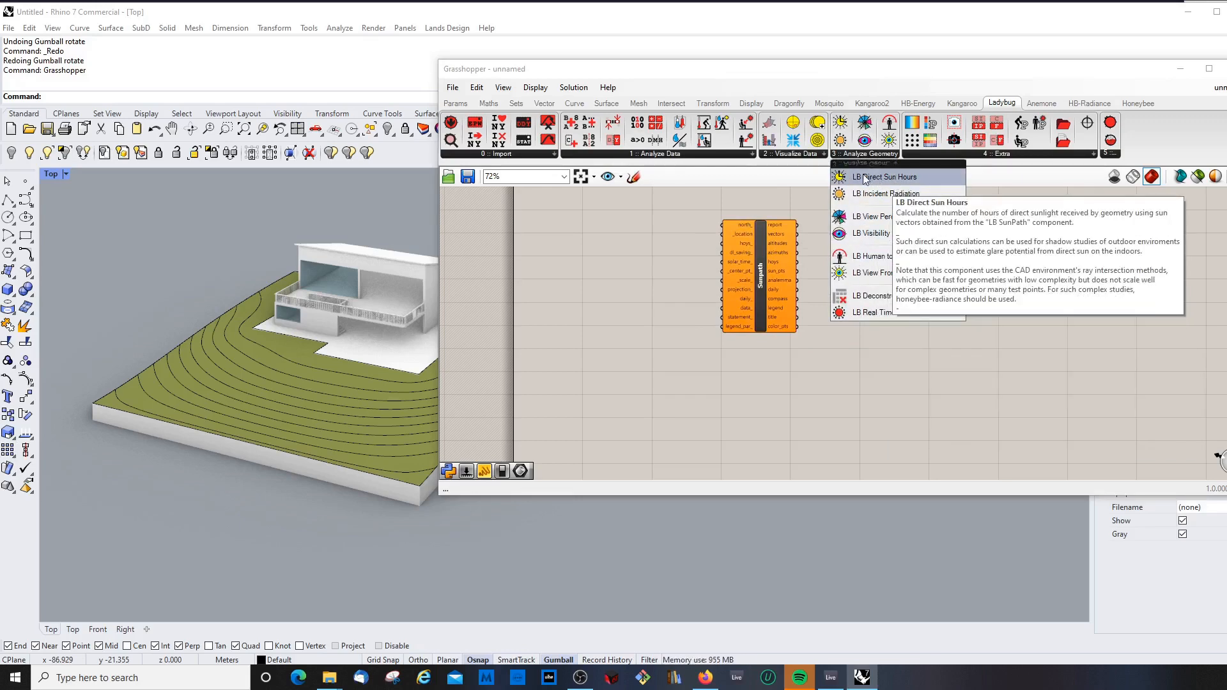
pyautogui.click(875, 178)
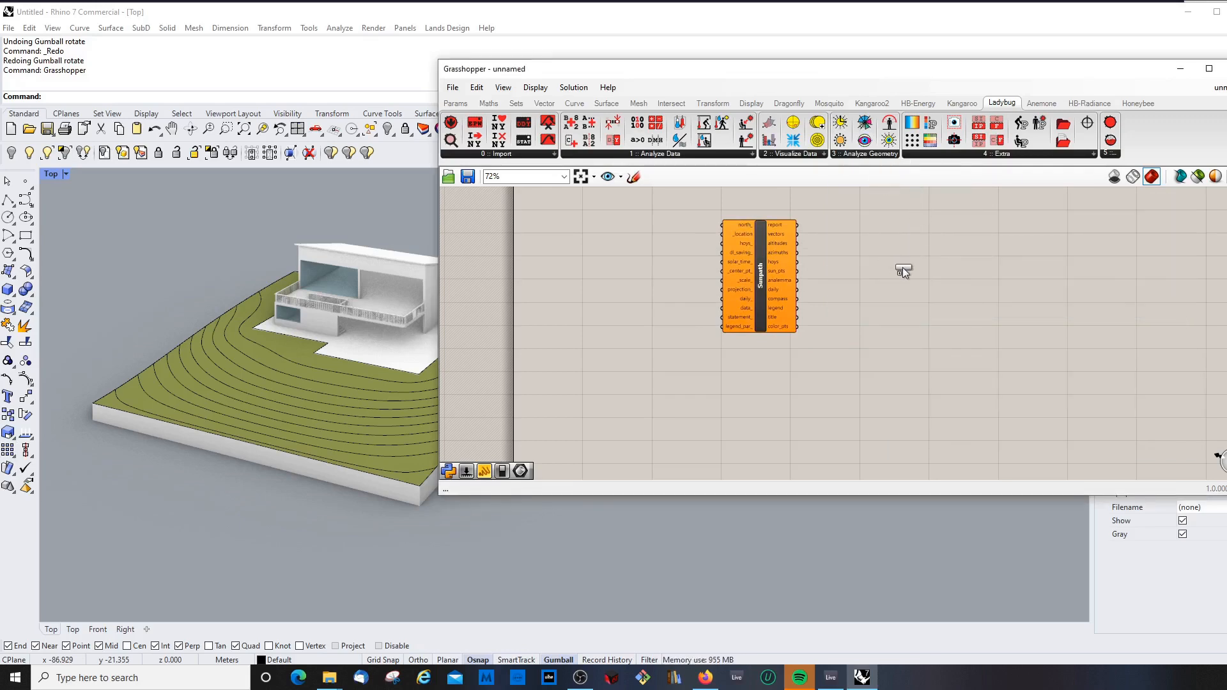
pyautogui.click(903, 267)
pyautogui.moveTo(904, 241)
pyautogui.mouseDown()
pyautogui.moveTo(938, 241)
pyautogui.moveTo(924, 235)
pyautogui.mouseUp()
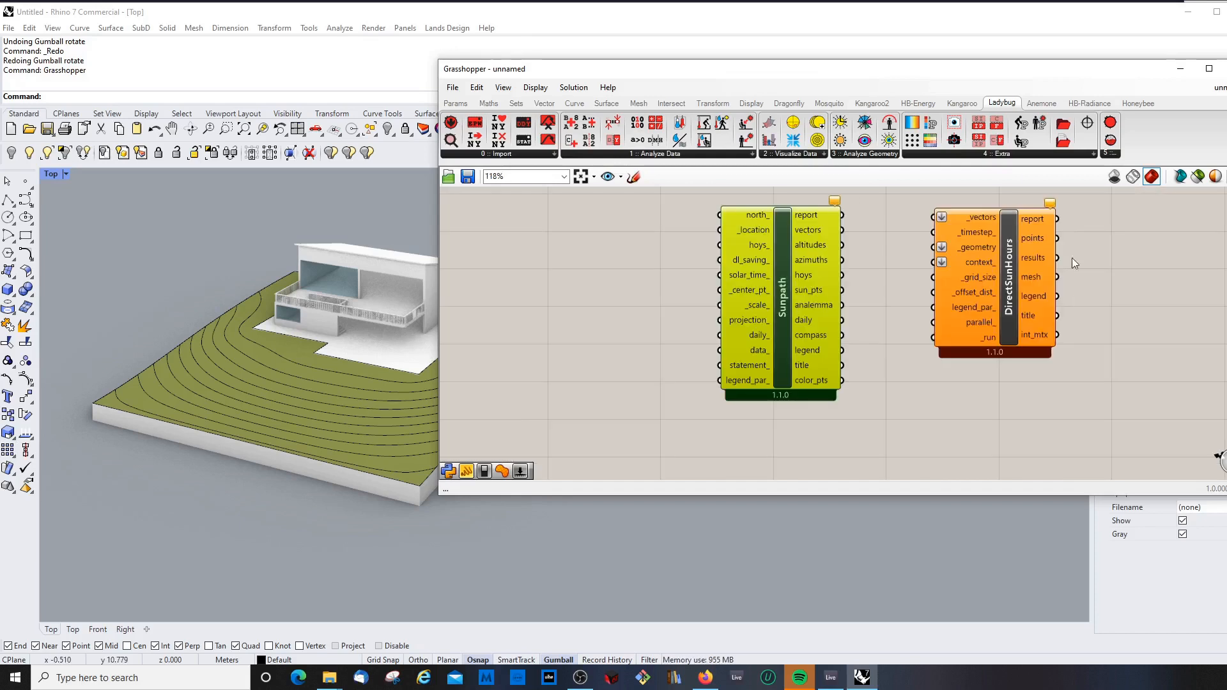
pyautogui.click(1017, 274)
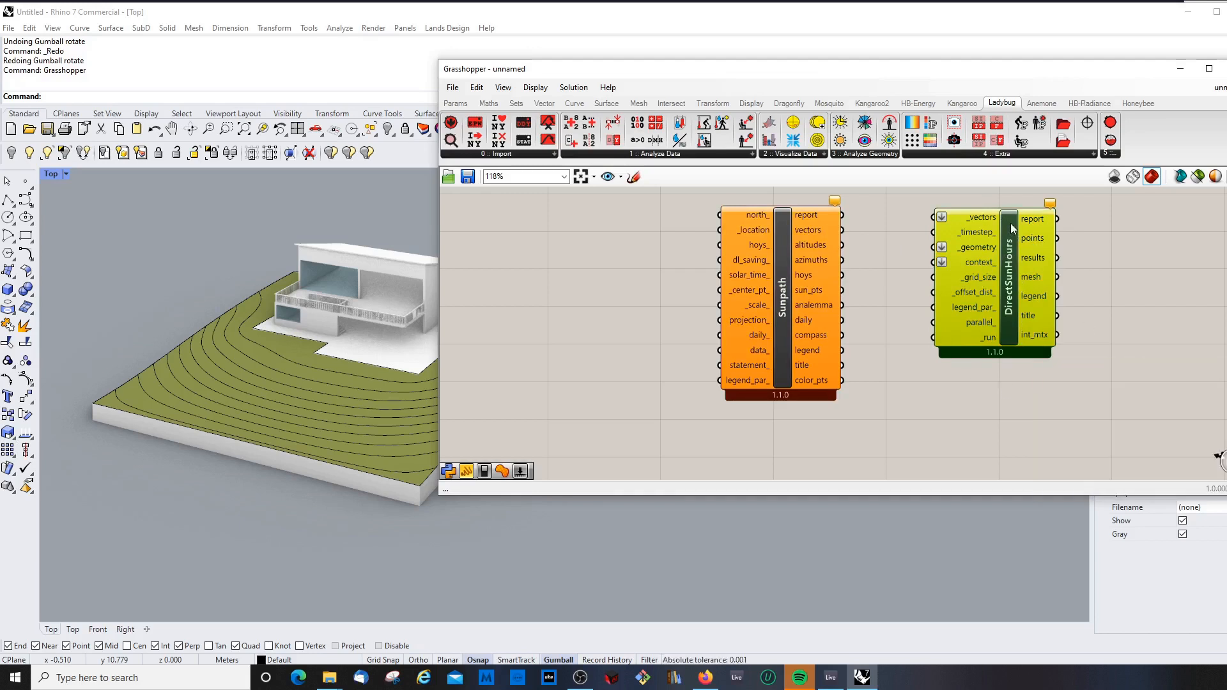
pyautogui.moveTo(1012, 228)
pyautogui.mouseDown()
pyautogui.moveTo(1011, 240)
pyautogui.moveTo(1016, 230)
pyautogui.mouseUp()
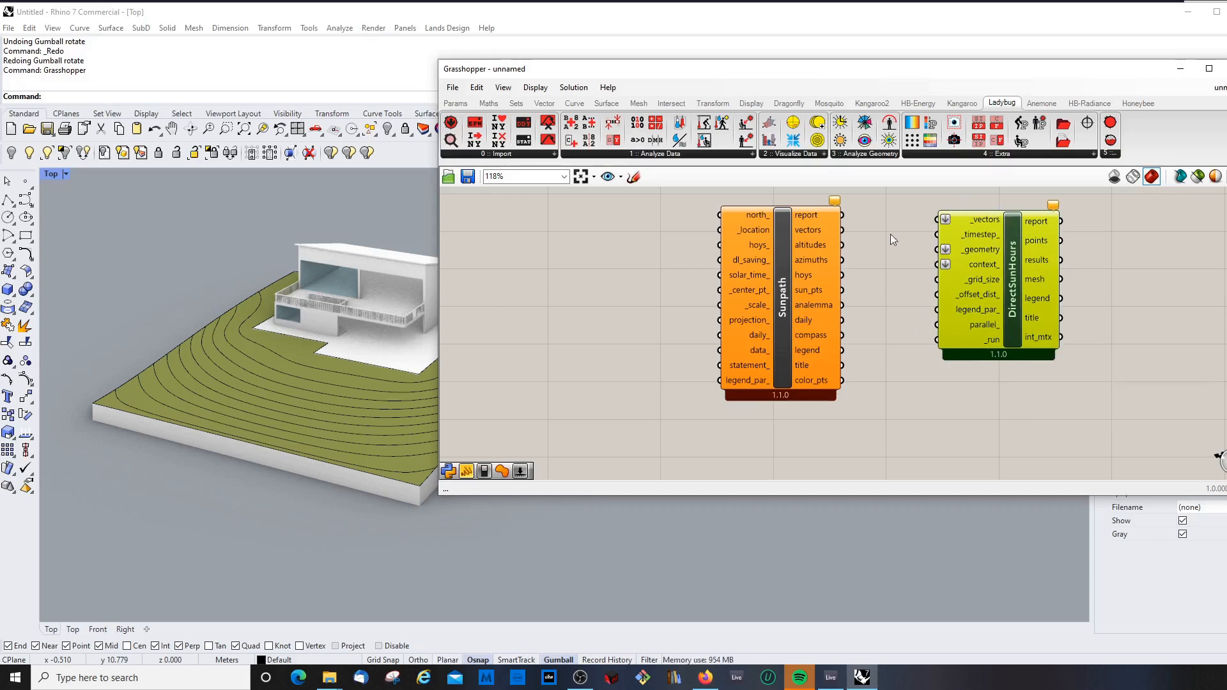
# - Connect the Sunpath vectors output to the _vectors input of DirectSunHours and line up the Sunpath component with it
pyautogui.moveTo(790, 221); pyautogui.dragTo(757, 222)
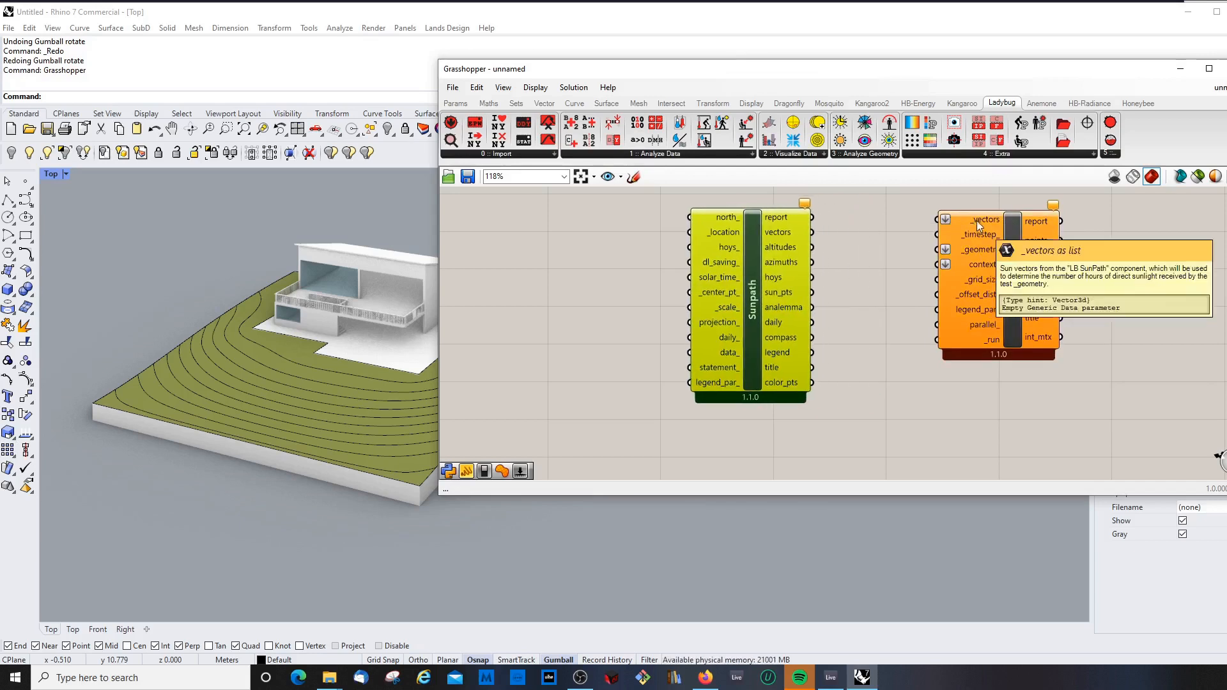
pyautogui.moveTo(981, 220)
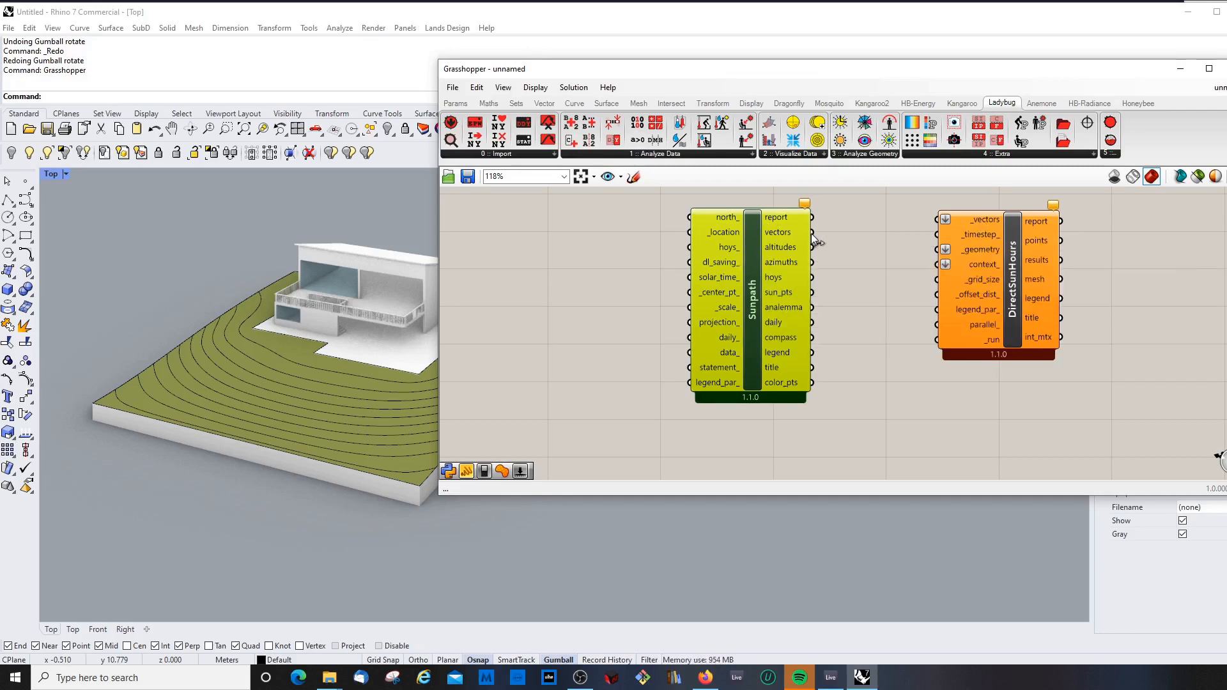
pyautogui.moveTo(812, 233); pyautogui.dragTo(938, 220)
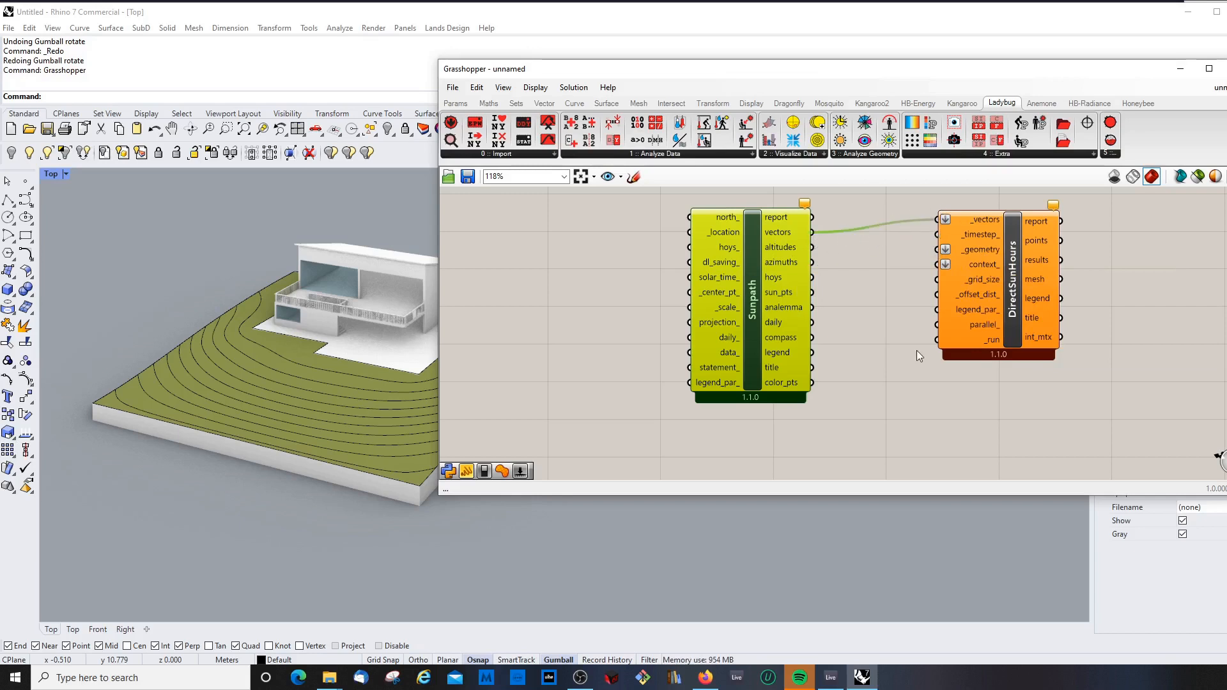
pyautogui.moveTo(751, 221); pyautogui.dragTo(801, 222)
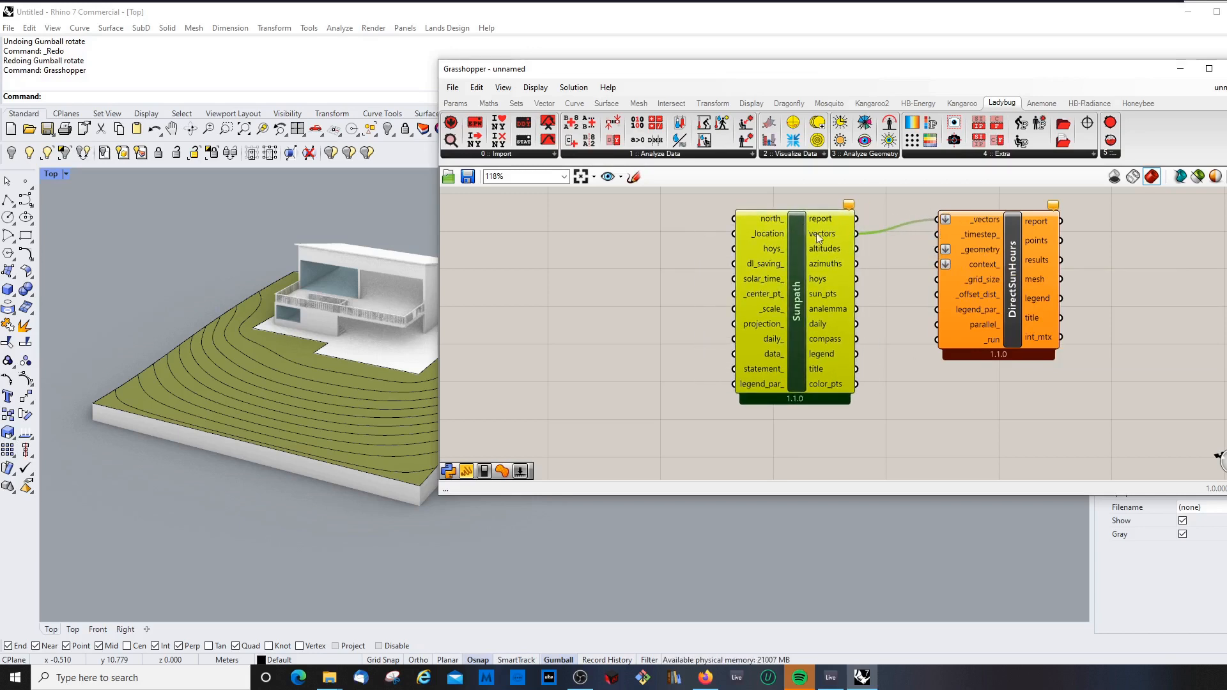
pyautogui.click(989, 236)
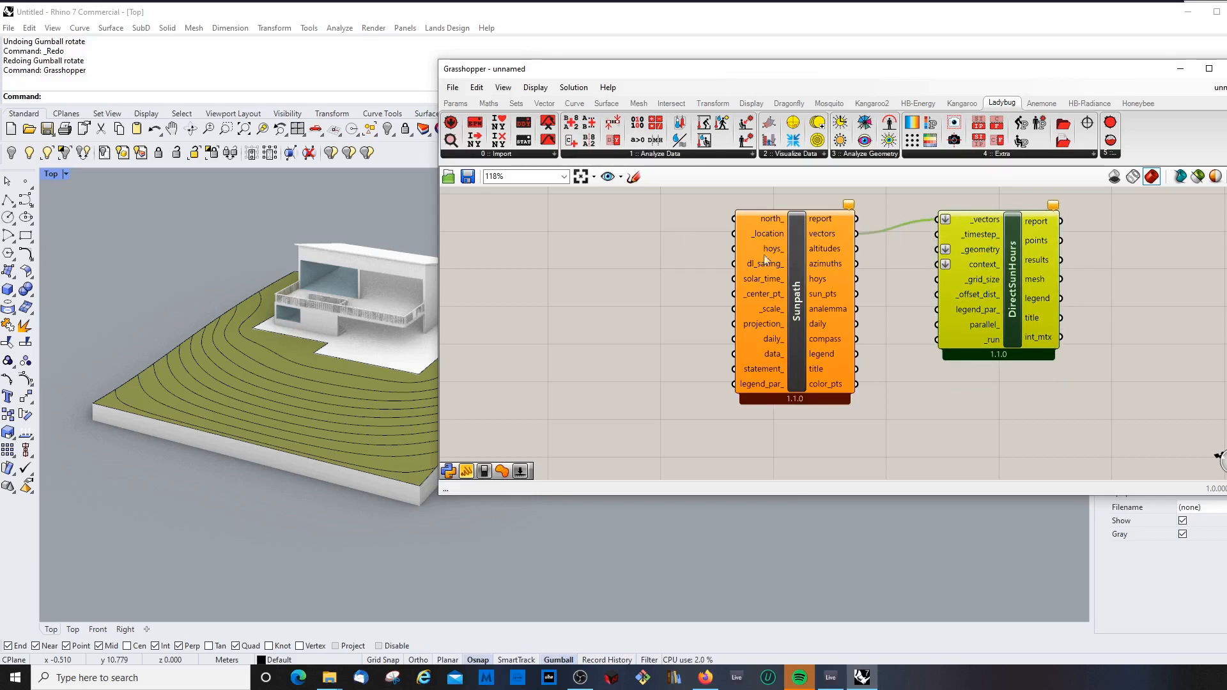
pyautogui.moveTo(800, 227); pyautogui.dragTo(802, 216)
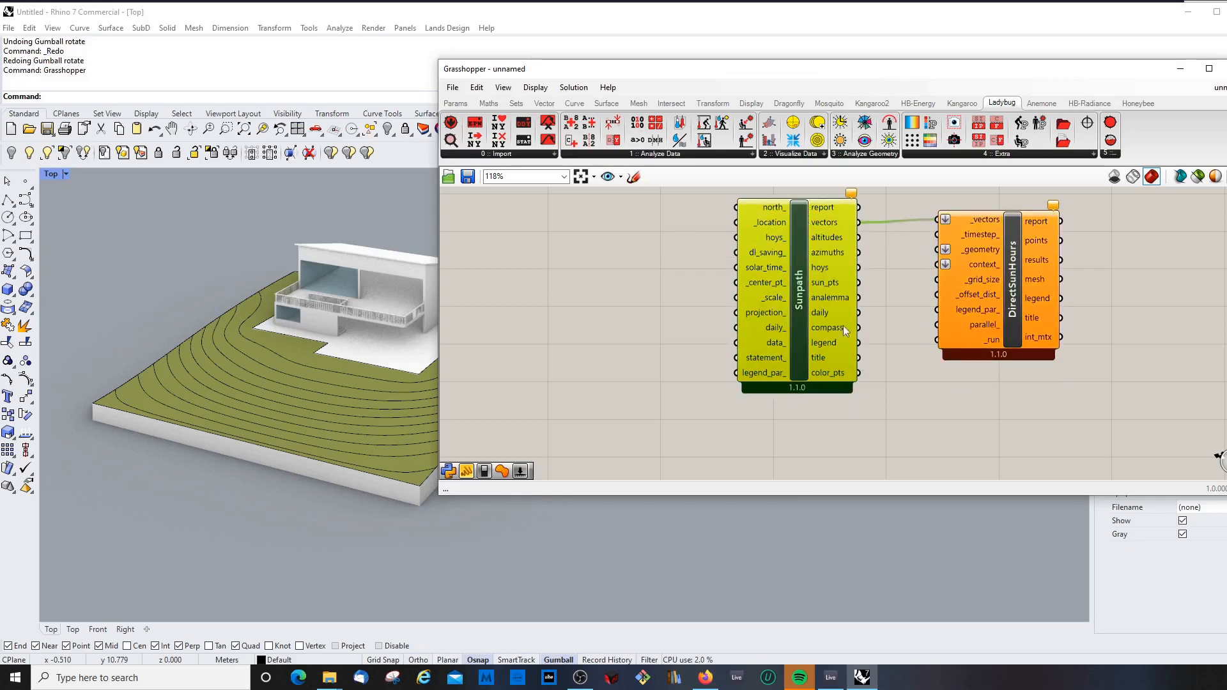
pyautogui.click(869, 427)
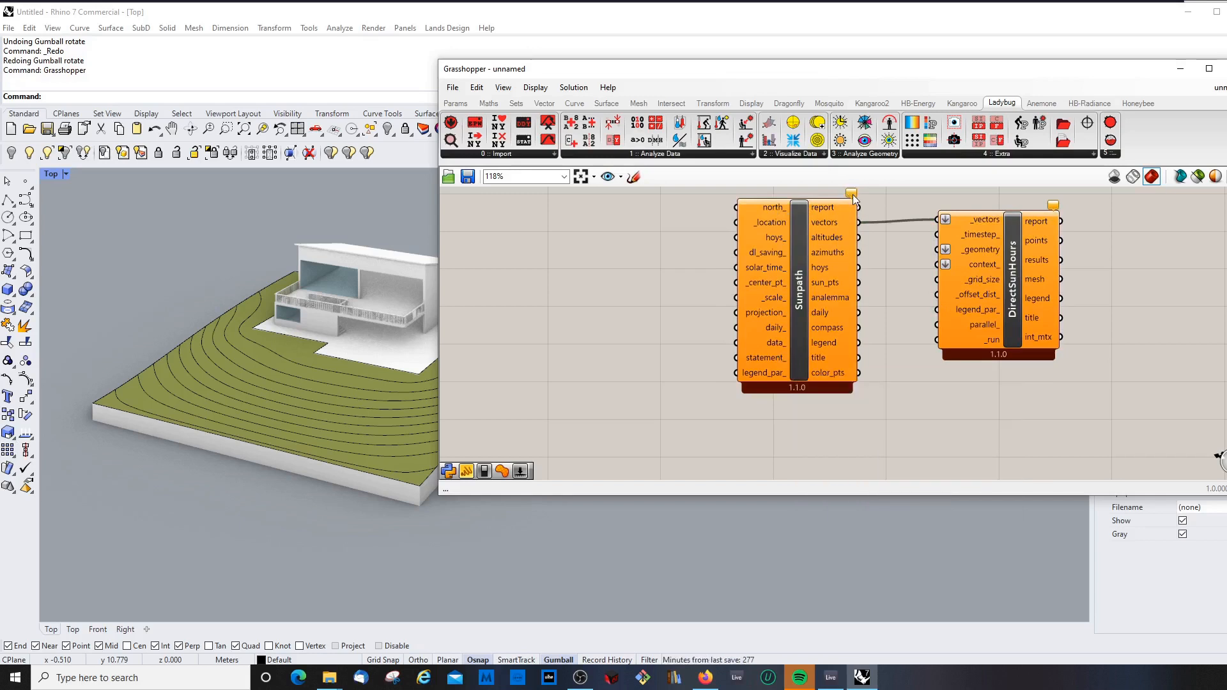
# - Move the DirectSunHours component farther from Sunpath and check its inputs
pyautogui.moveTo(853, 197)
pyautogui.click(1010, 246)
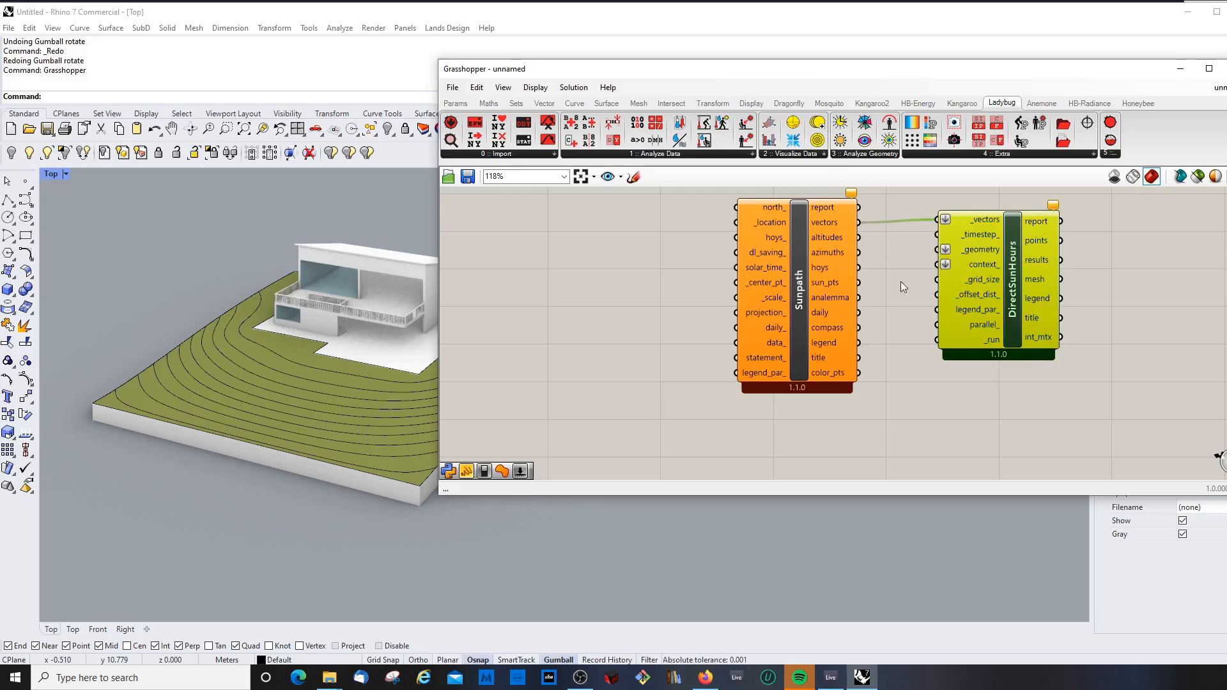
pyautogui.moveTo(1015, 237)
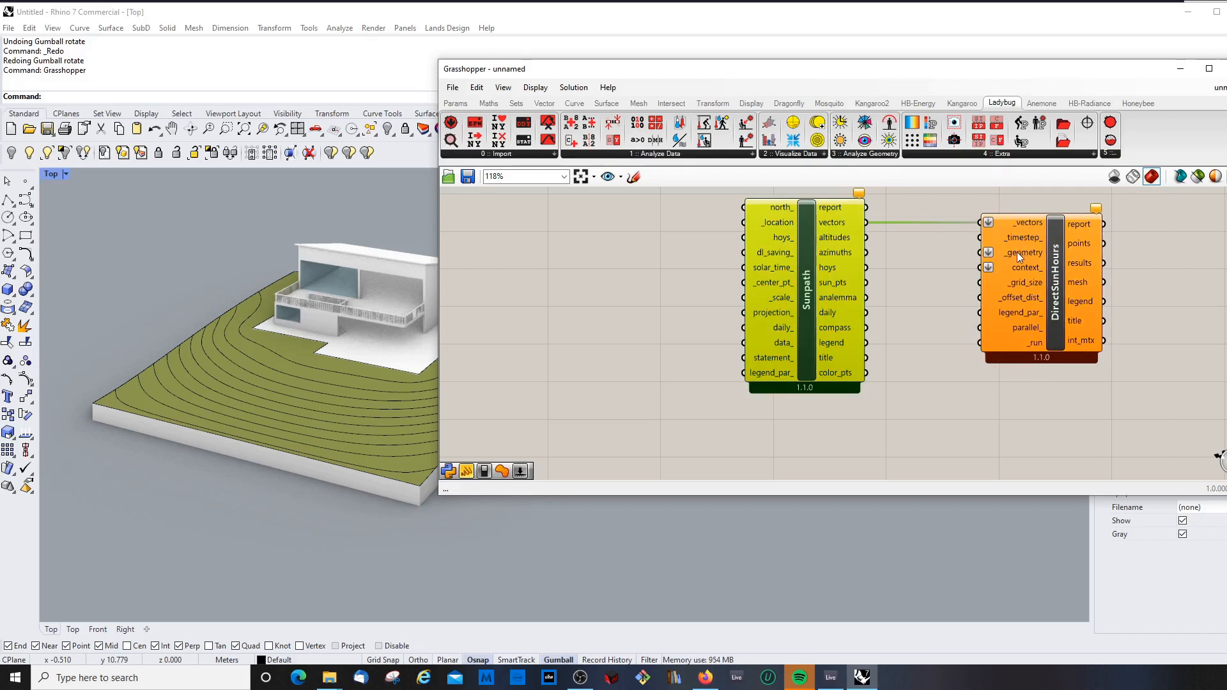
pyautogui.moveTo(1030, 239)
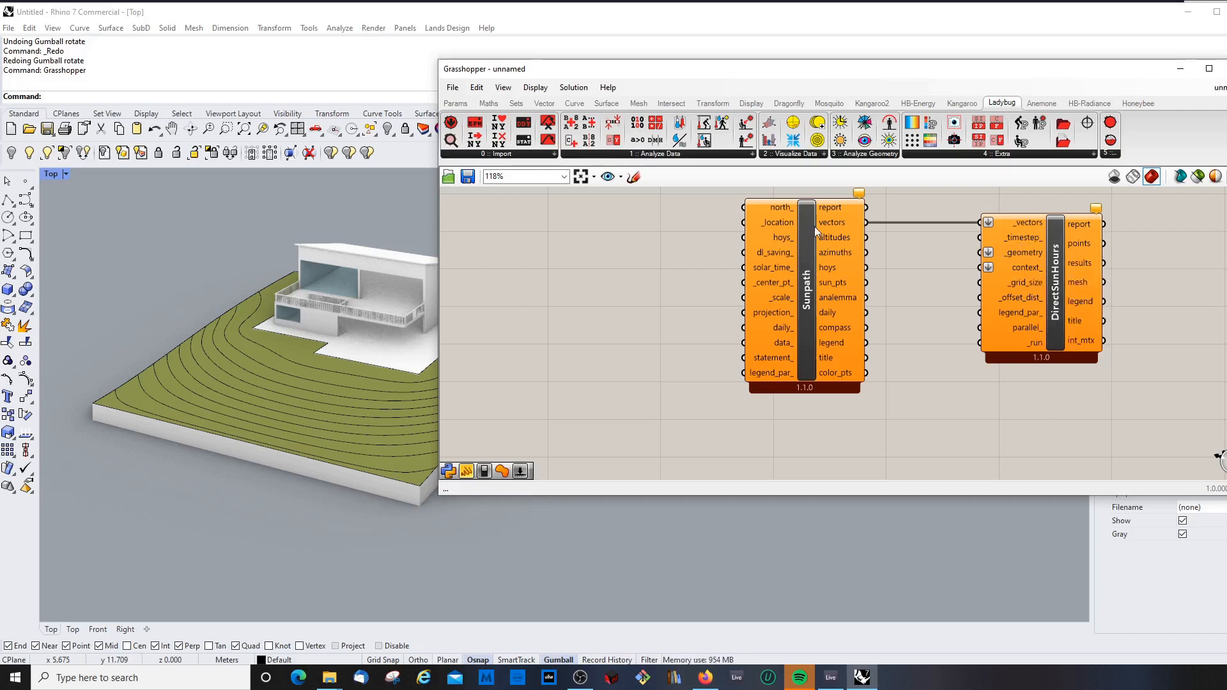
# - Space the Sunpath and DirectSunHours components farther apart to make room for more inputs between them
pyautogui.moveTo(814, 226); pyautogui.dragTo(800, 223)
pyautogui.moveTo(1056, 231); pyautogui.dragTo(1066, 222)
pyautogui.moveTo(793, 225); pyautogui.dragTo(743, 232)
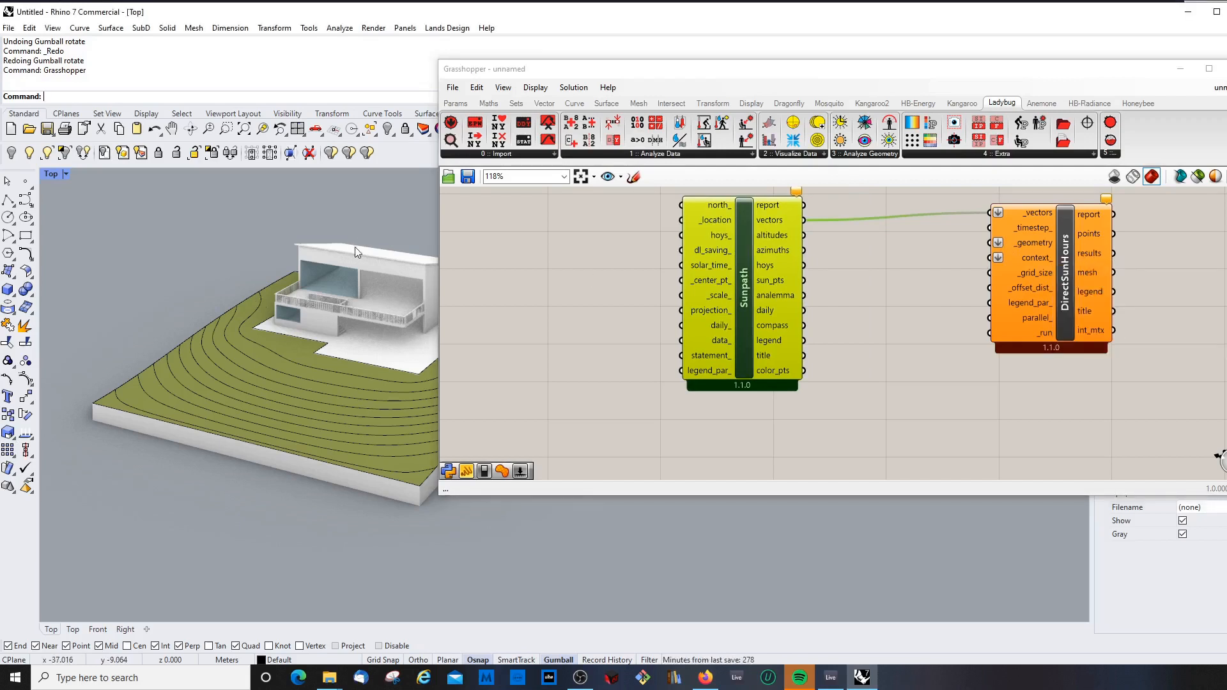
# - Select the green terrain surface, the ground-level terrace surface and the upper balcony floor surface together in the Rhino model
pyautogui.moveTo(355, 247); pyautogui.dragTo(324, 354, button='right')
pyautogui.click(325, 354)
pyautogui.scroll(4, 322, 348)
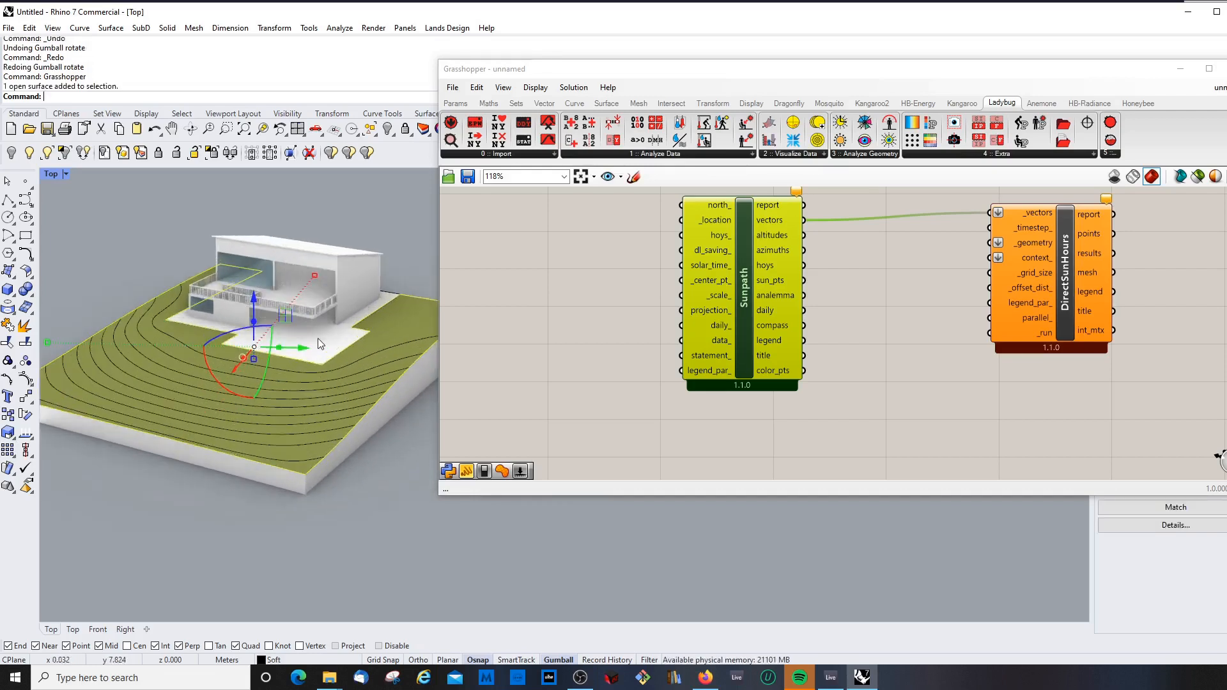
pyautogui.click(328, 344)
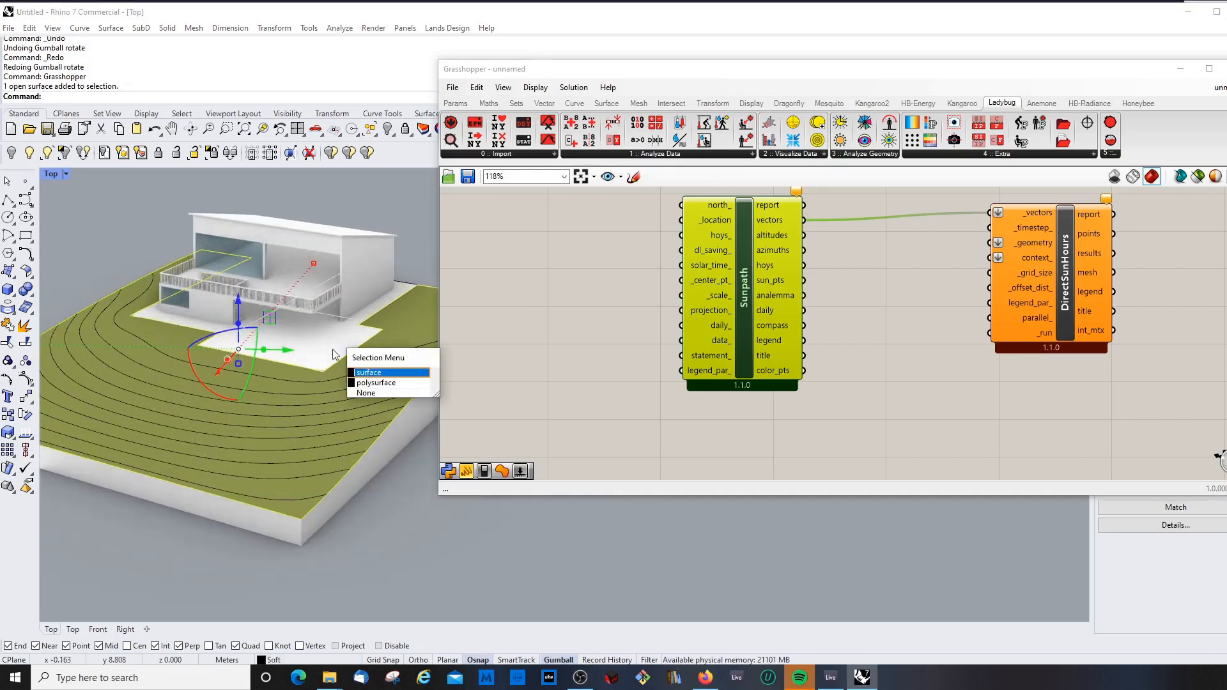
pyautogui.click(372, 374)
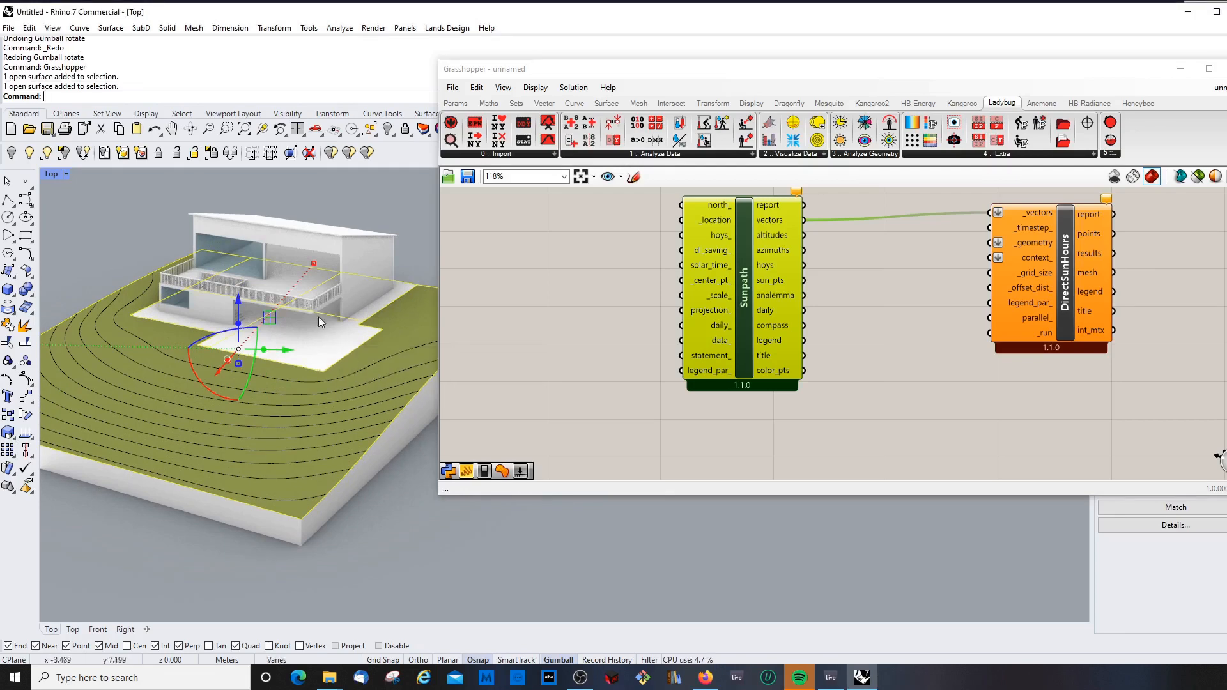
pyautogui.scroll(5, 287, 276)
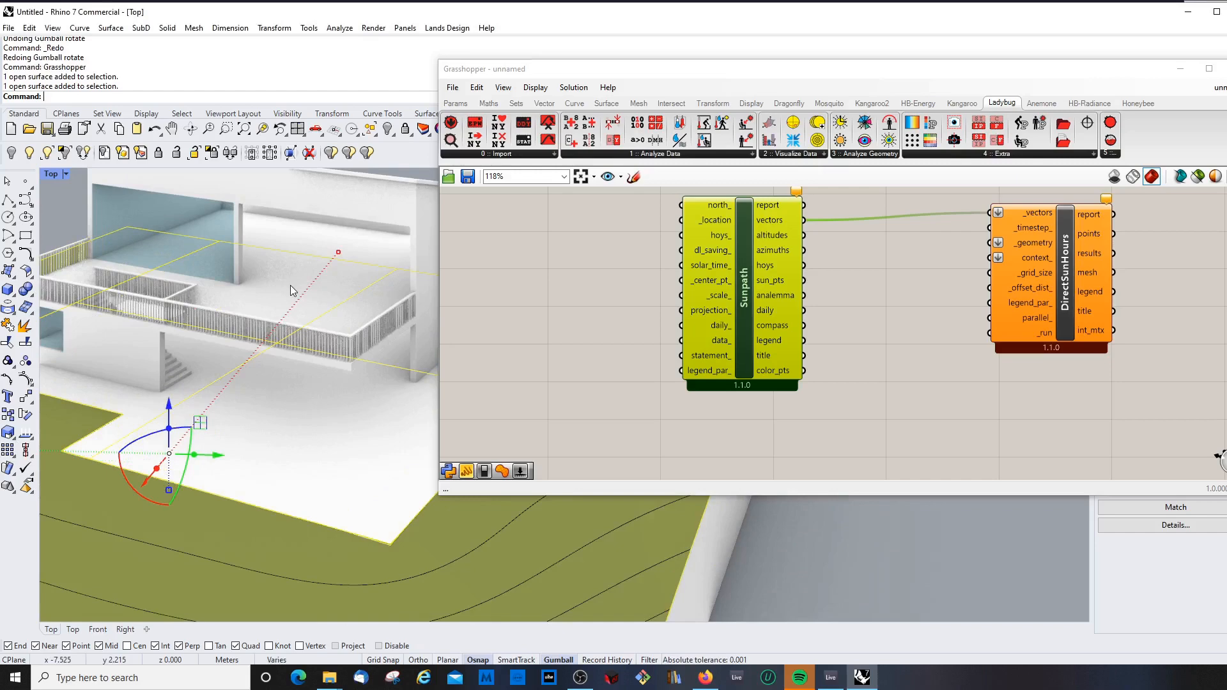
pyautogui.click(290, 286)
pyautogui.press('Return')
pyautogui.scroll(-5, 290, 286)
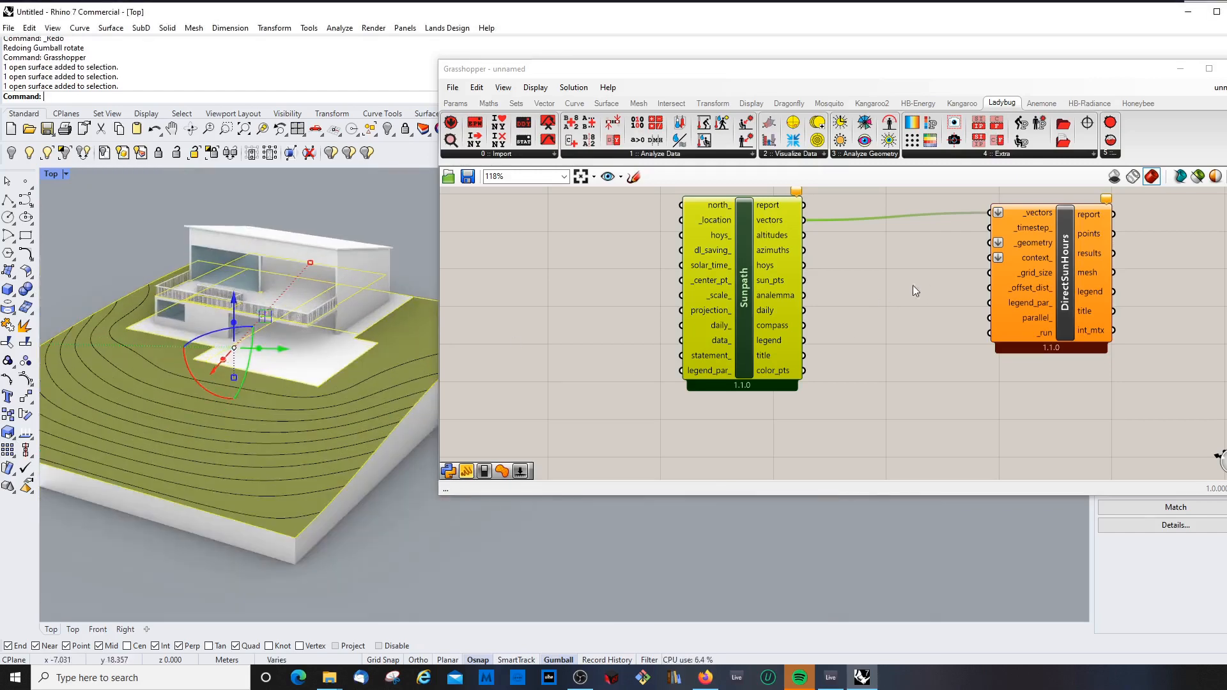
# - Place a Brep parameter between Sunpath and DirectSunHours and set the selected terrain, terrace and balcony surfaces as its multiple breps
pyautogui.click(456, 103)
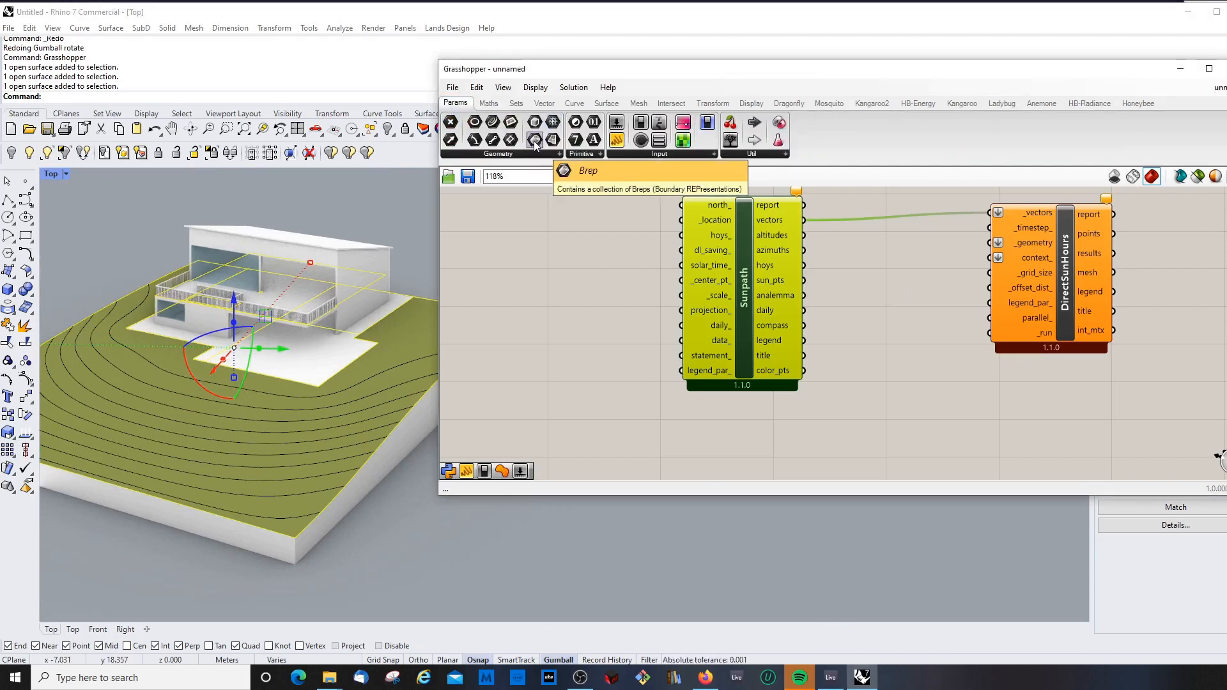
pyautogui.moveTo(534, 142); pyautogui.dragTo(889, 262)
pyautogui.rightClick(889, 262)
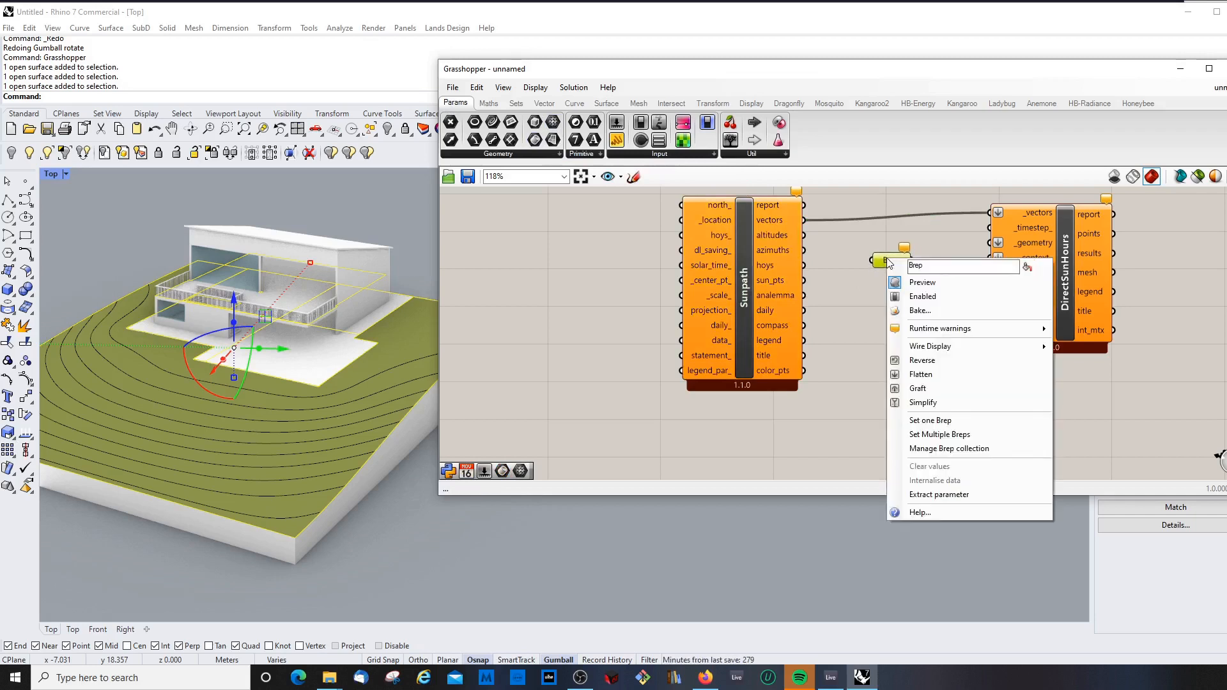
pyautogui.click(948, 439)
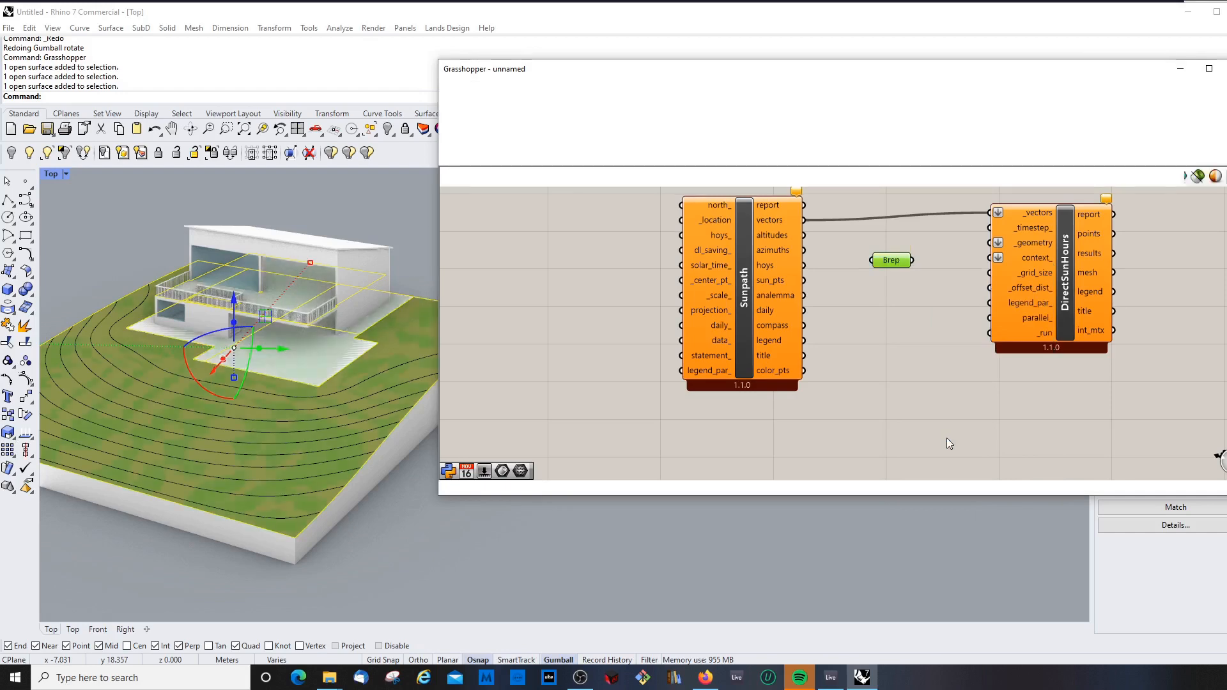
pyautogui.click(873, 340)
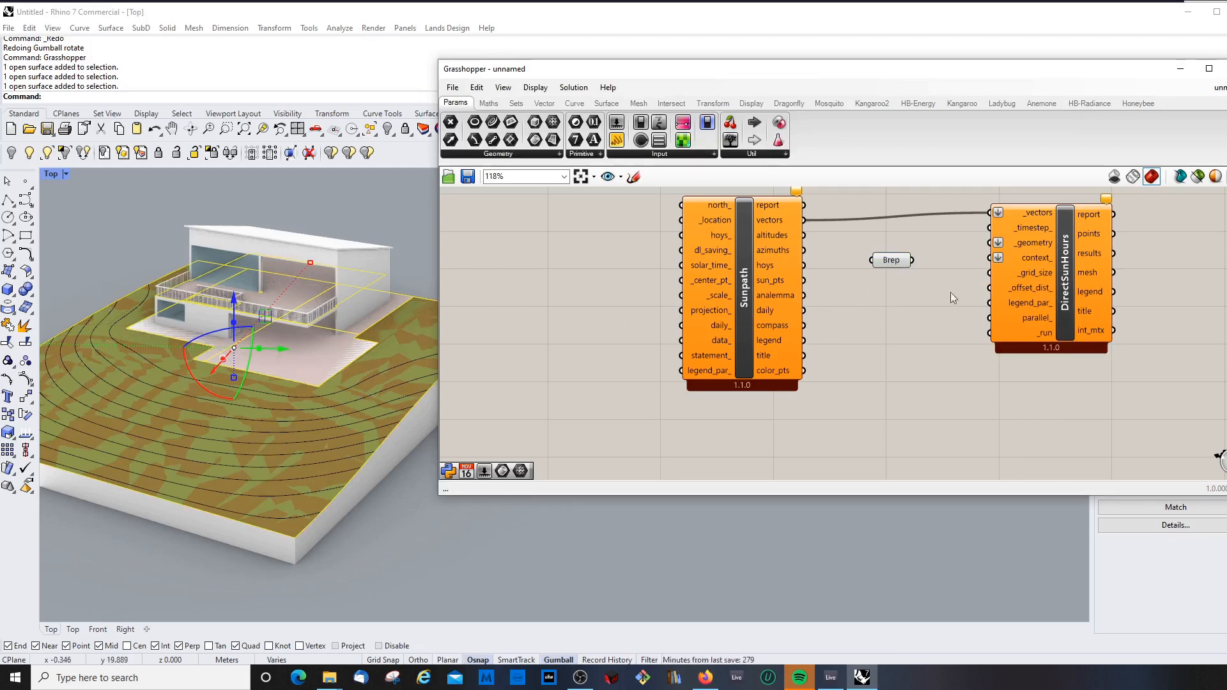
# - Connect the Brep parameter to the _geometry input of DirectSunHours and line it up with that input
pyautogui.moveTo(881, 263); pyautogui.dragTo(991, 243)
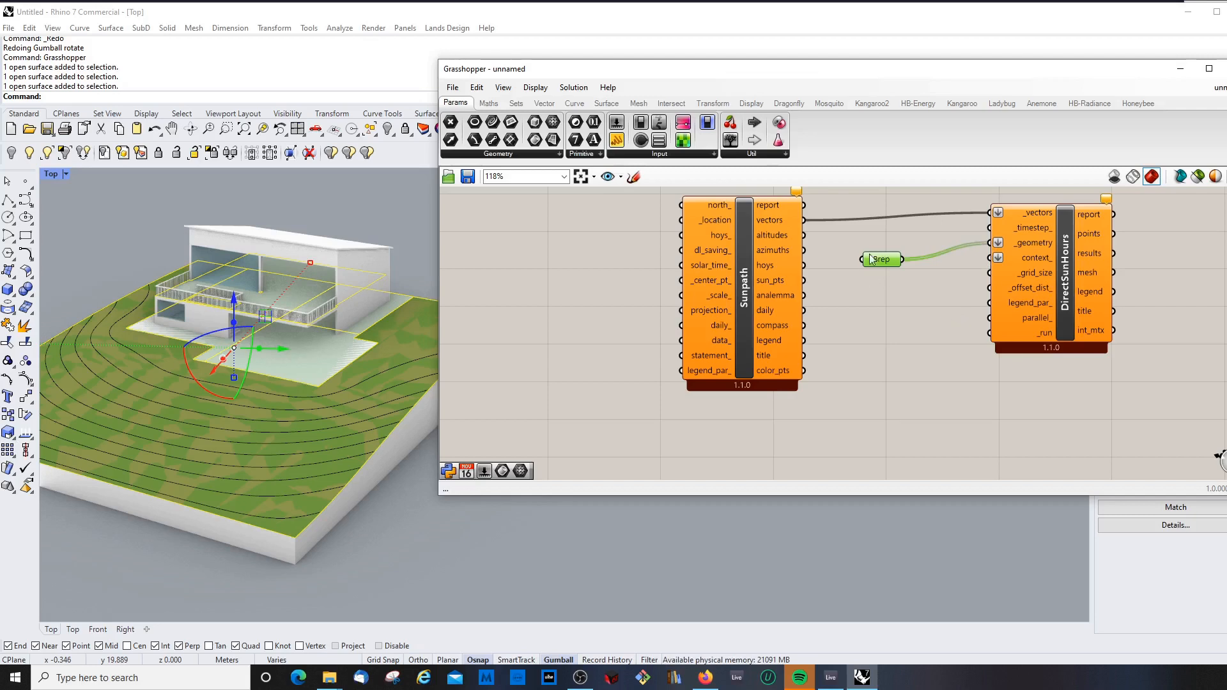
pyautogui.moveTo(878, 258); pyautogui.dragTo(902, 242)
pyautogui.click(897, 296)
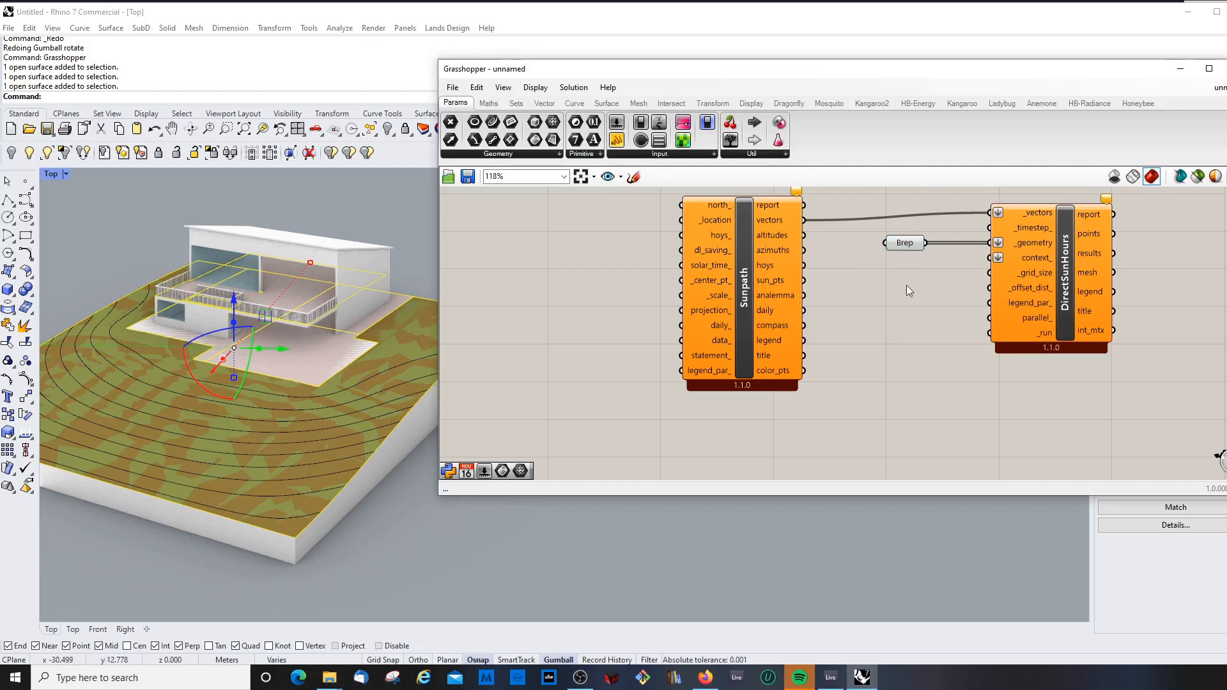
# - Add a second Brep parameter below the first and select the roof and the house body in the Rhino model
pyautogui.moveTo(538, 145); pyautogui.dragTo(901, 278)
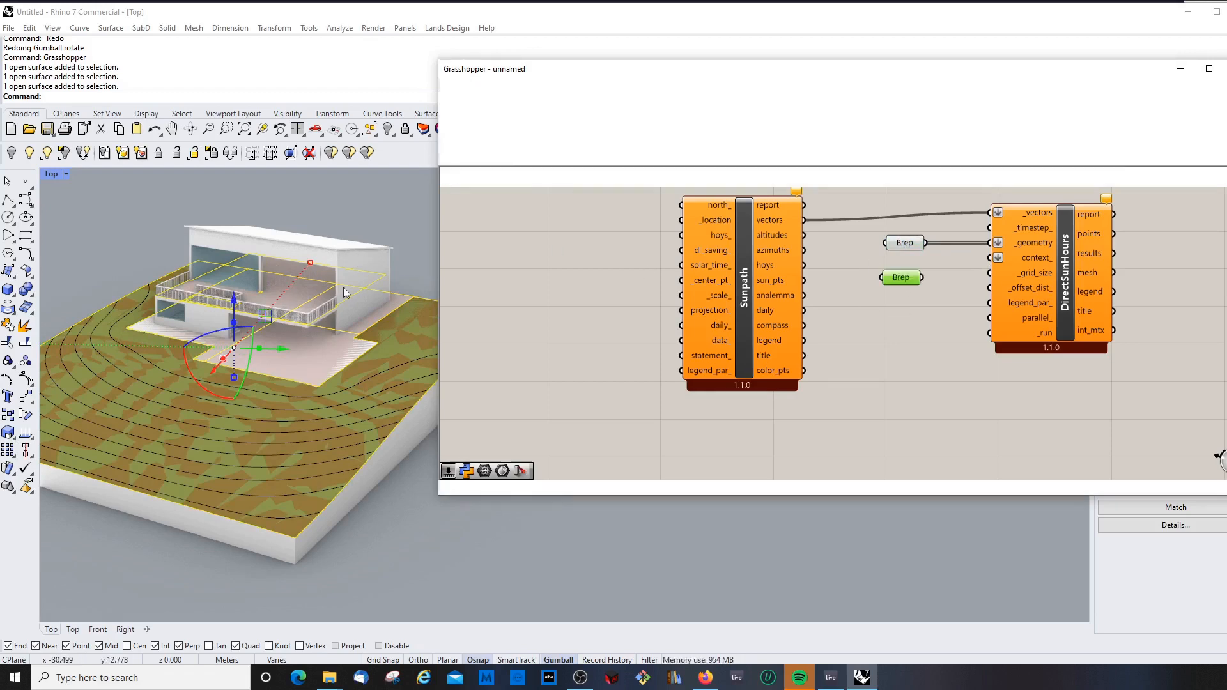
pyautogui.click(289, 233)
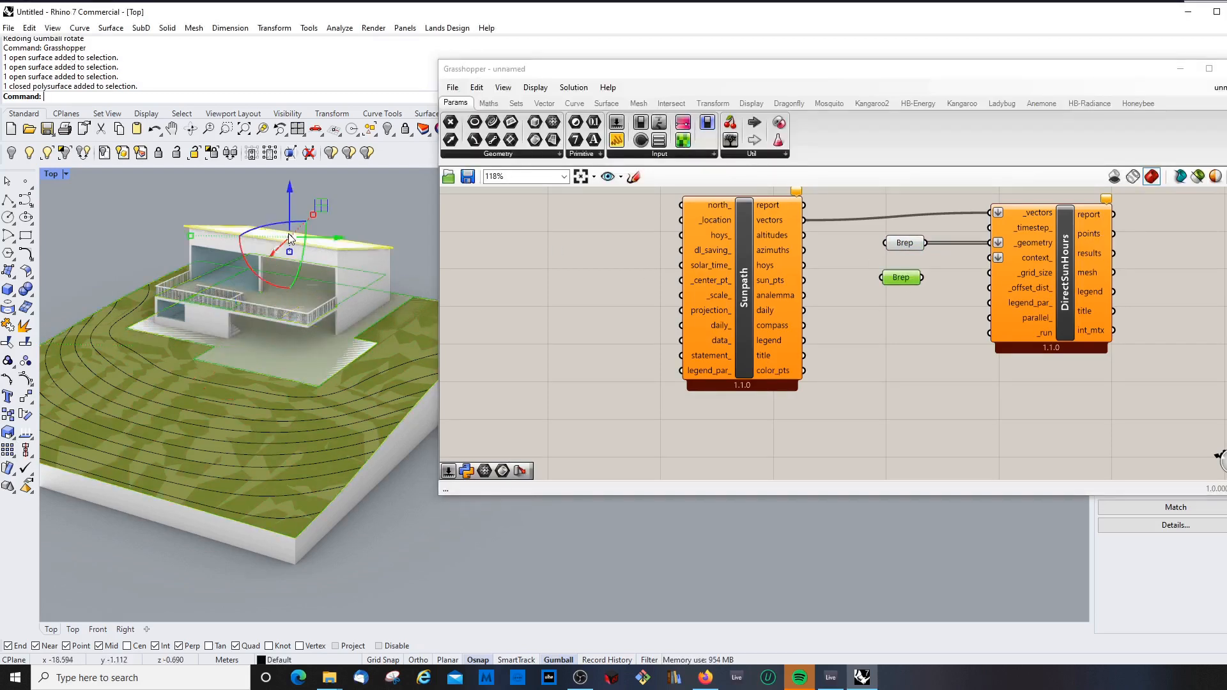
pyautogui.keyDown('shift'); pyautogui.click(343, 264); pyautogui.keyUp('shift')
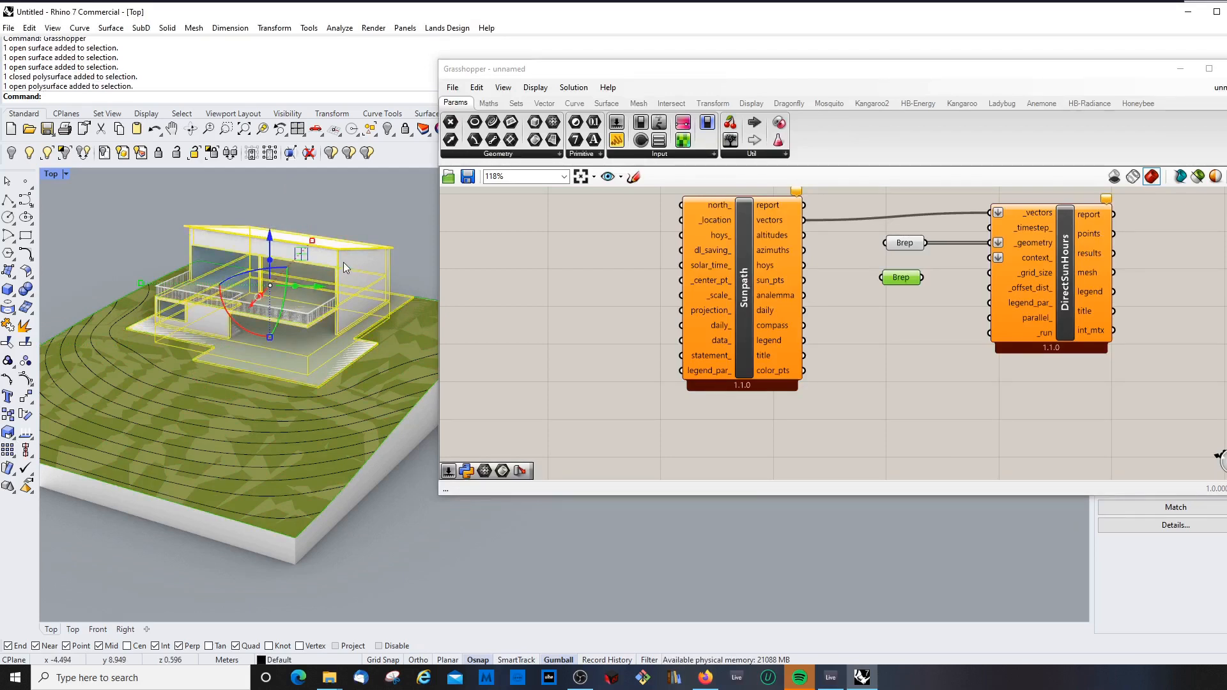
pyautogui.hotkey('ctrl', 'y')
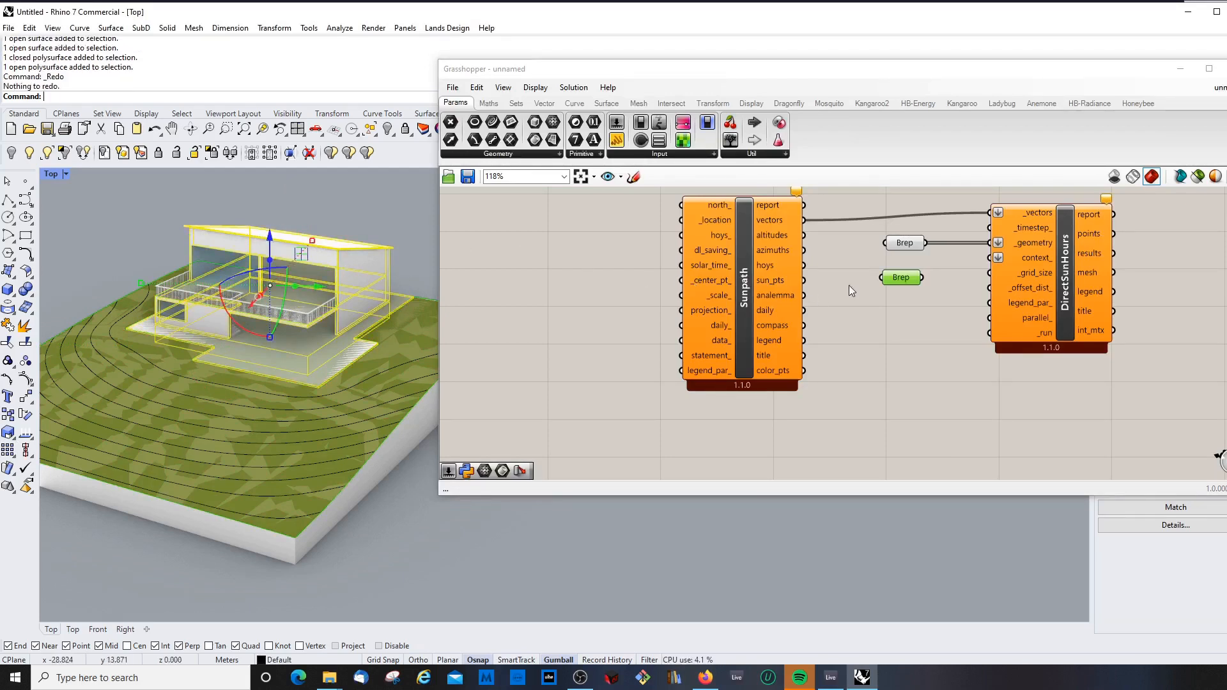
pyautogui.click(891, 307)
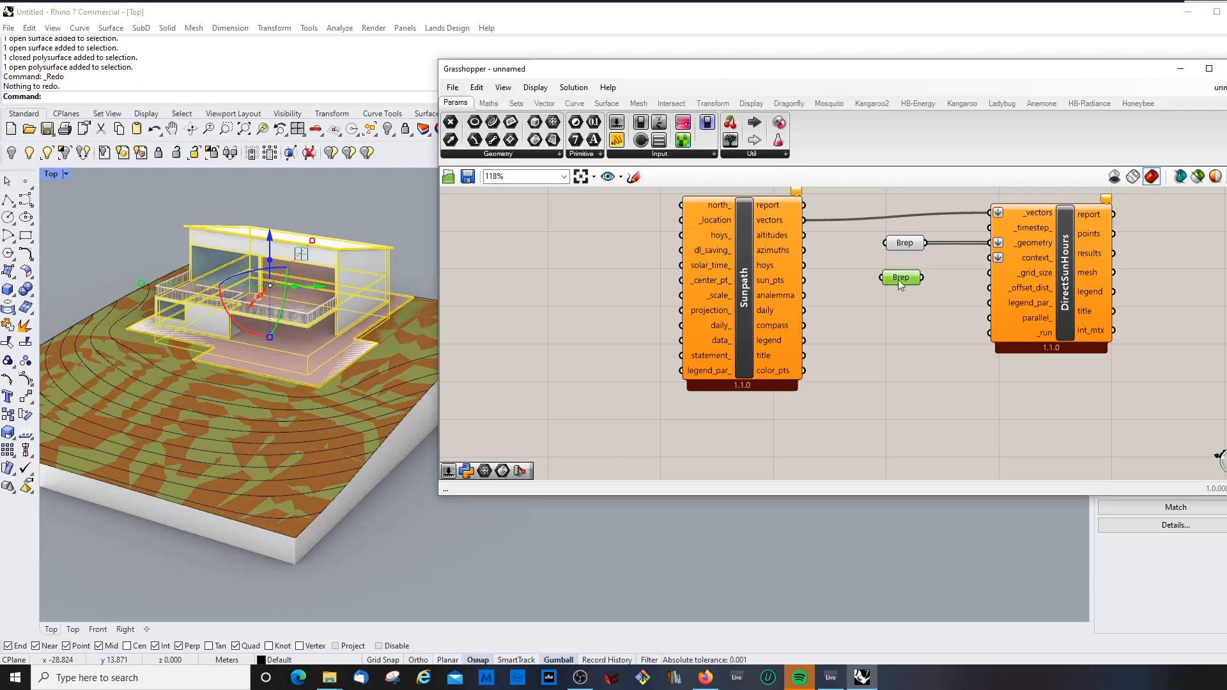
pyautogui.click(912, 340)
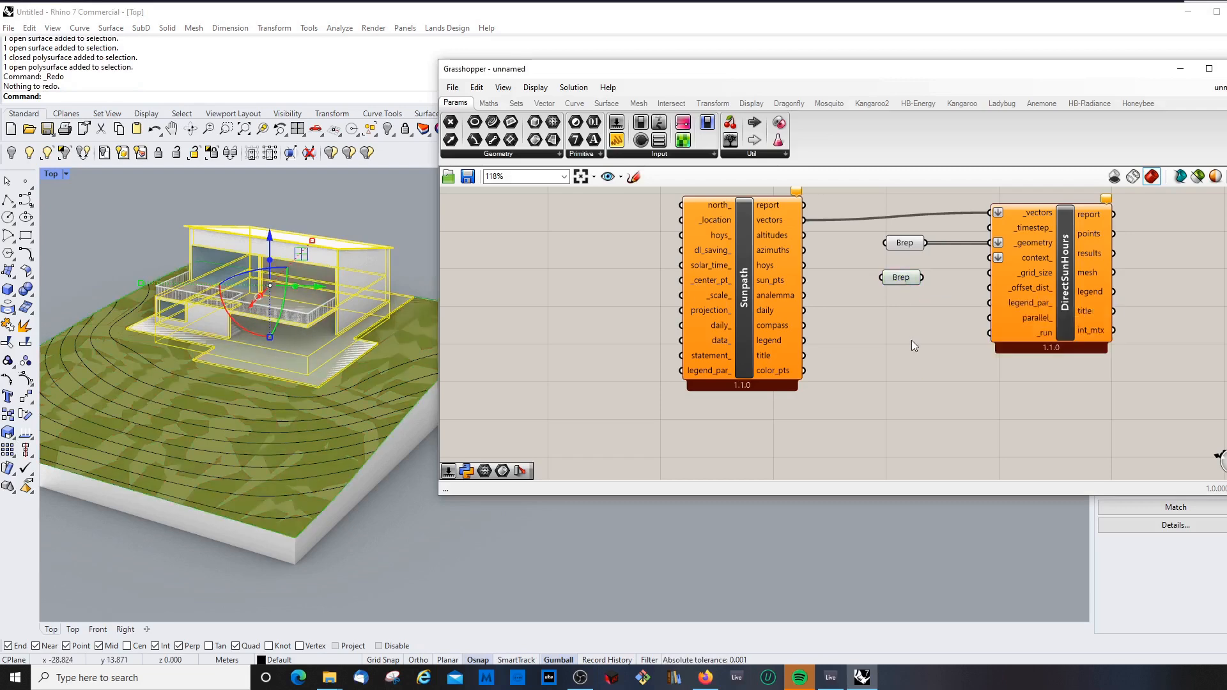
# - Set the selected roof and house polysurfaces as multiple breps in the second Brep parameter and clear the Rhino selection
pyautogui.rightClick(902, 282)
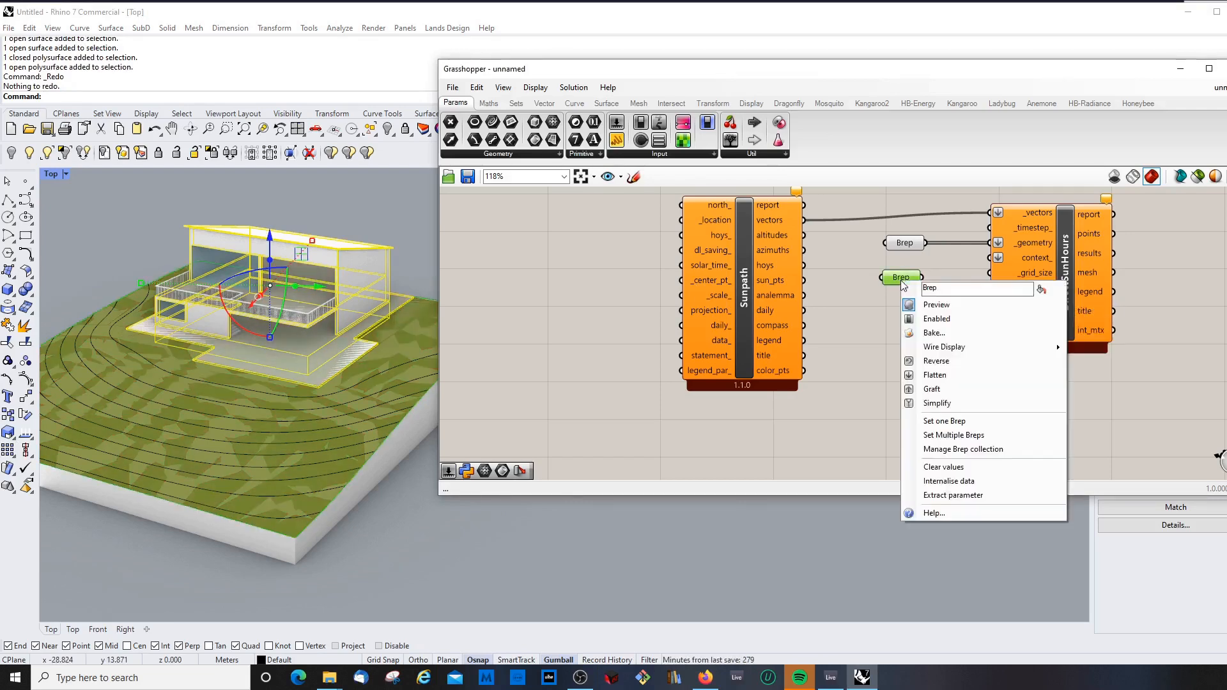
pyautogui.click(544, 336)
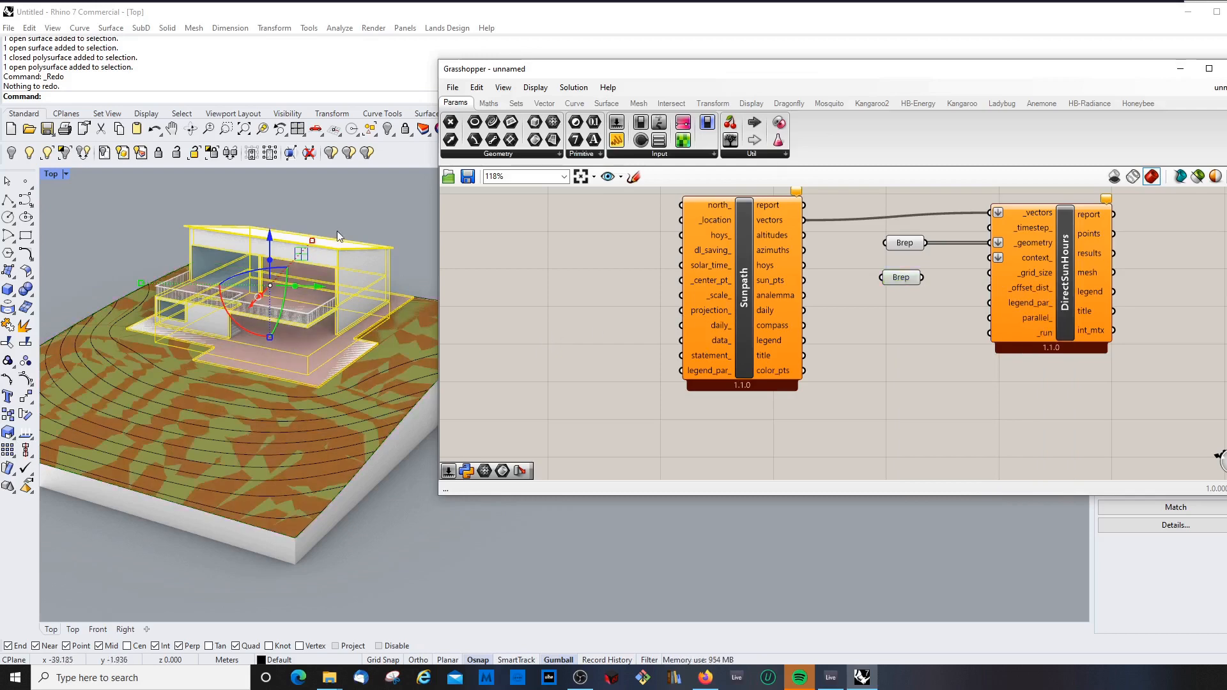
pyautogui.rightClick(911, 279)
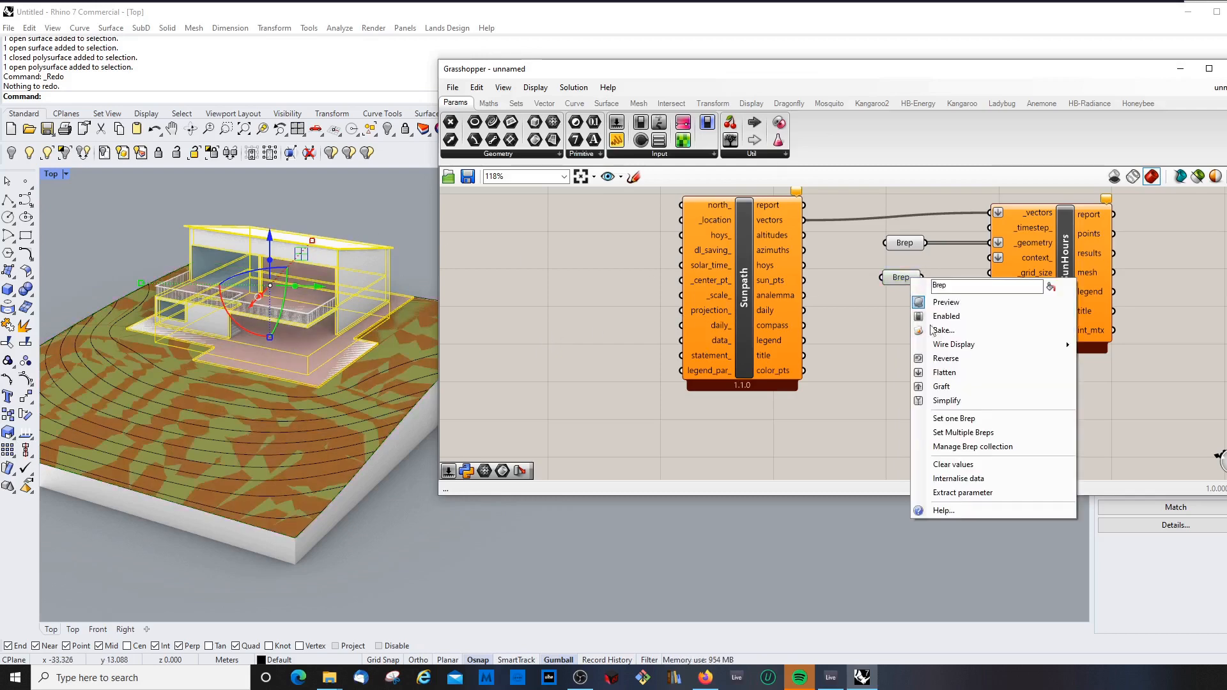
pyautogui.click(983, 433)
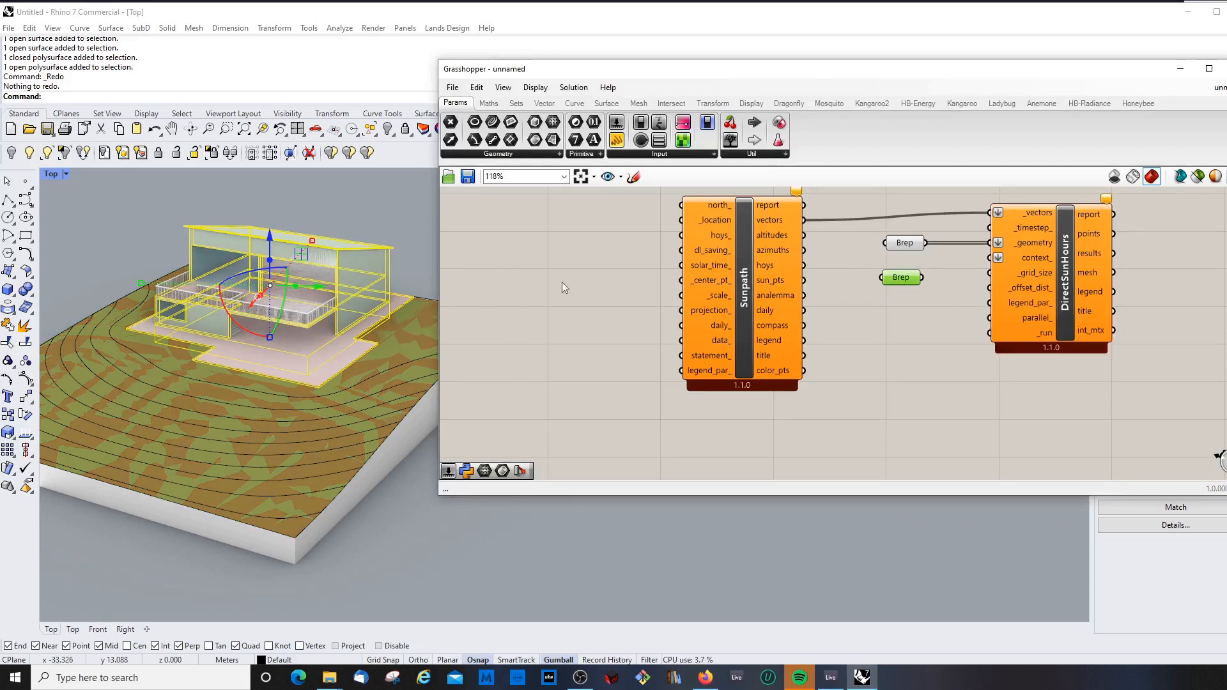
pyautogui.press('Return')
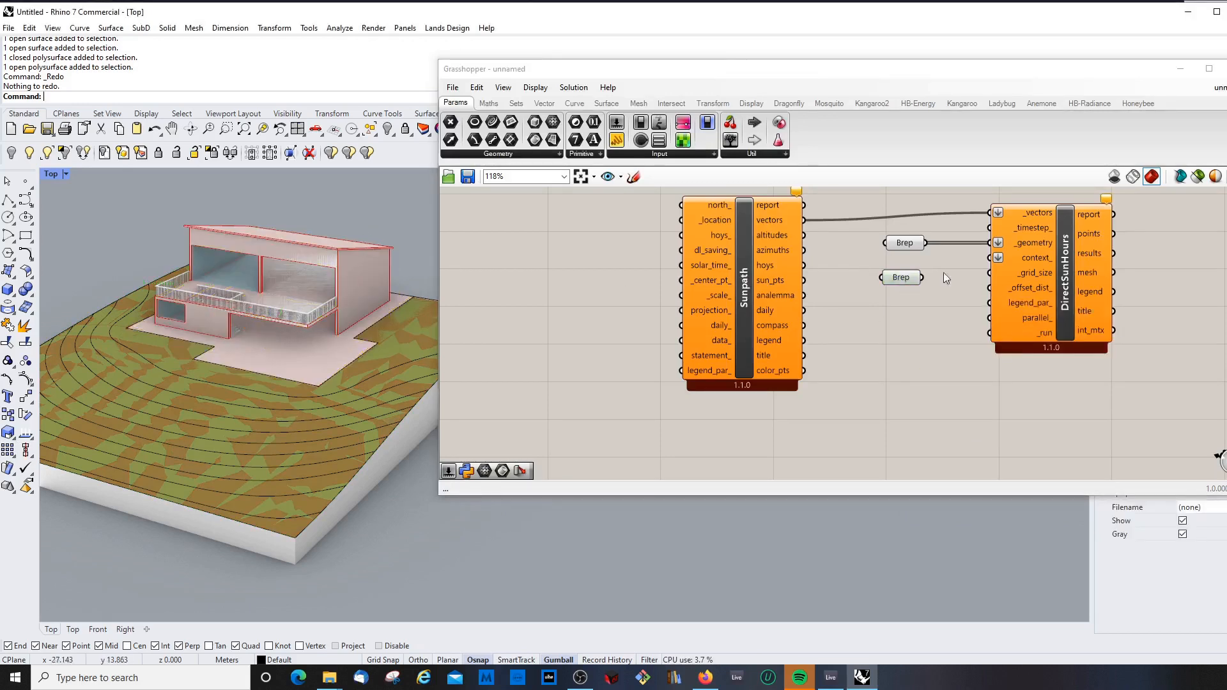
# - Line up the second Brep under the first and connect it to the context_ input of DirectSunHours
pyautogui.click(906, 277)
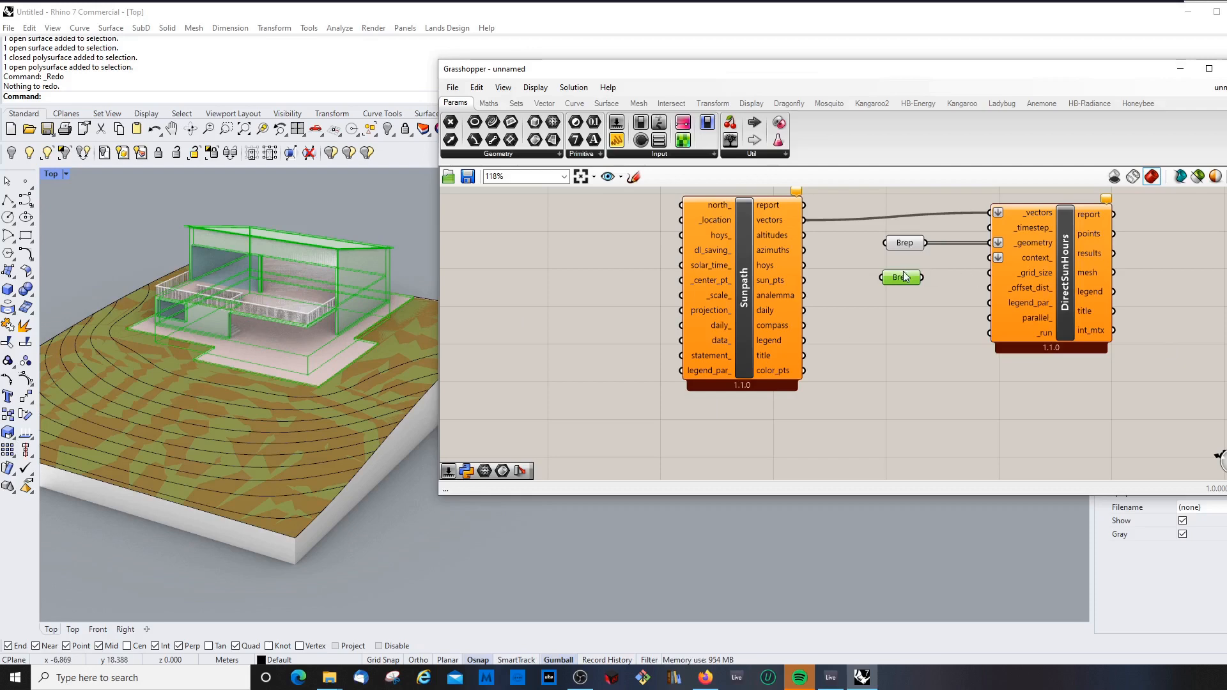
pyautogui.click(903, 244)
pyautogui.moveTo(905, 282); pyautogui.dragTo(907, 274)
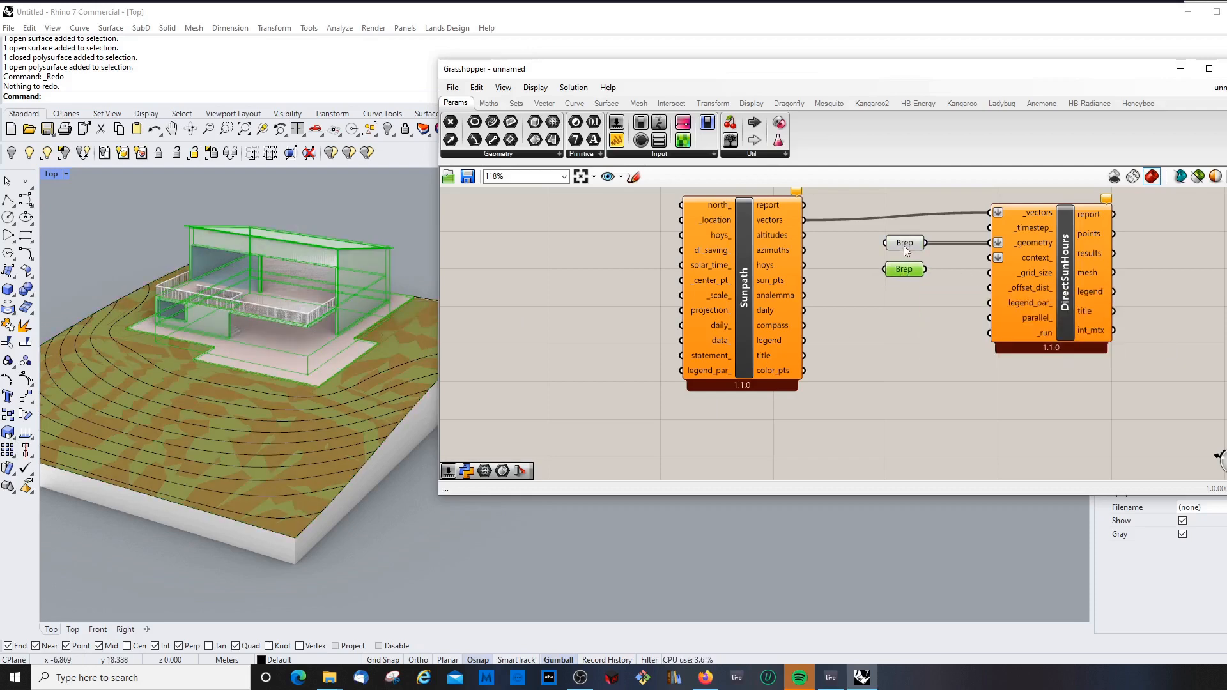
pyautogui.click(905, 246)
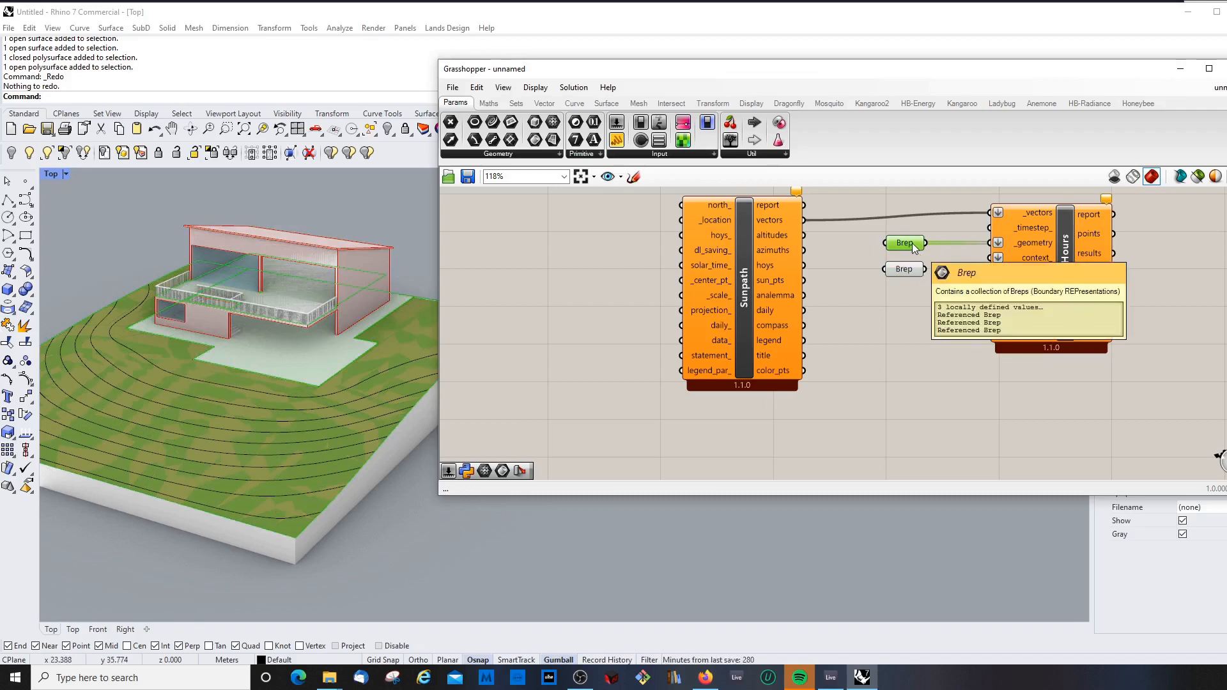
pyautogui.moveTo(1037, 244)
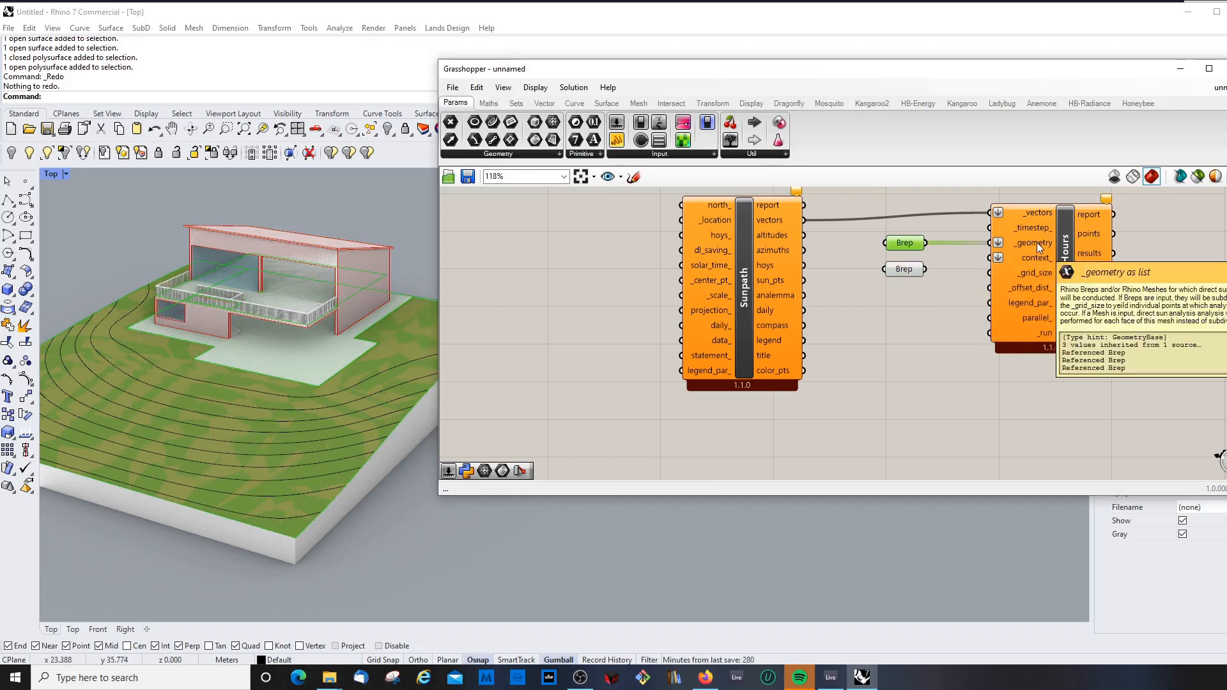
pyautogui.moveTo(910, 274)
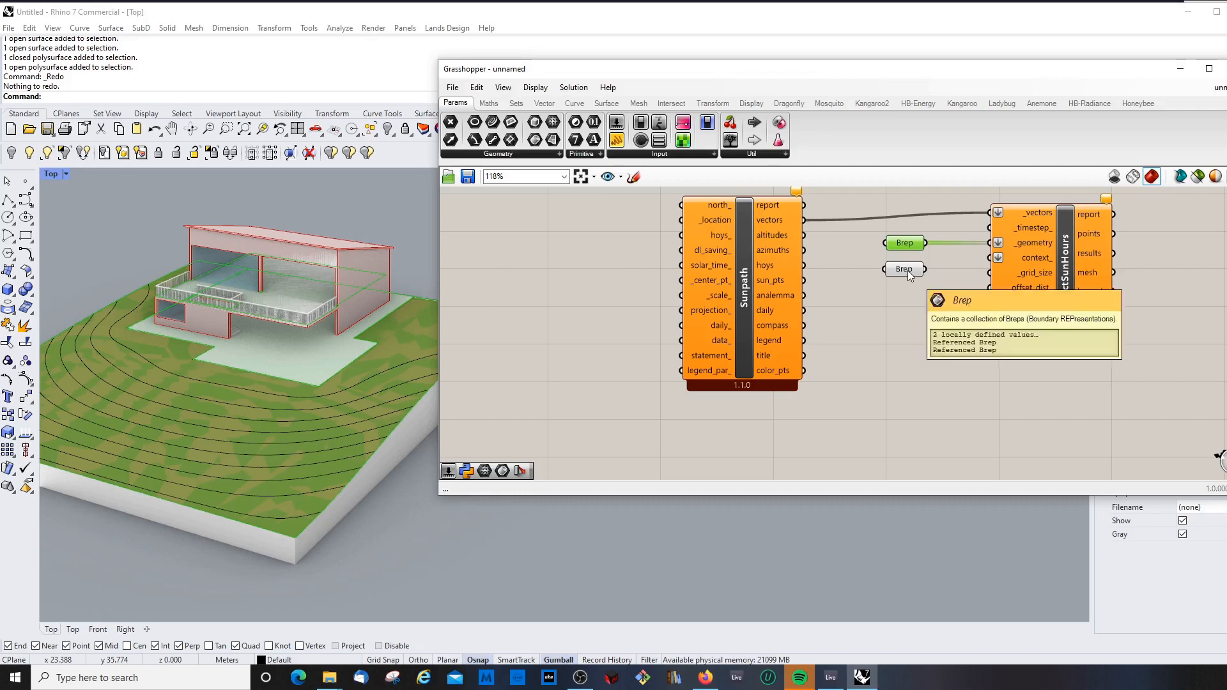
pyautogui.moveTo(925, 269); pyautogui.dragTo(998, 258)
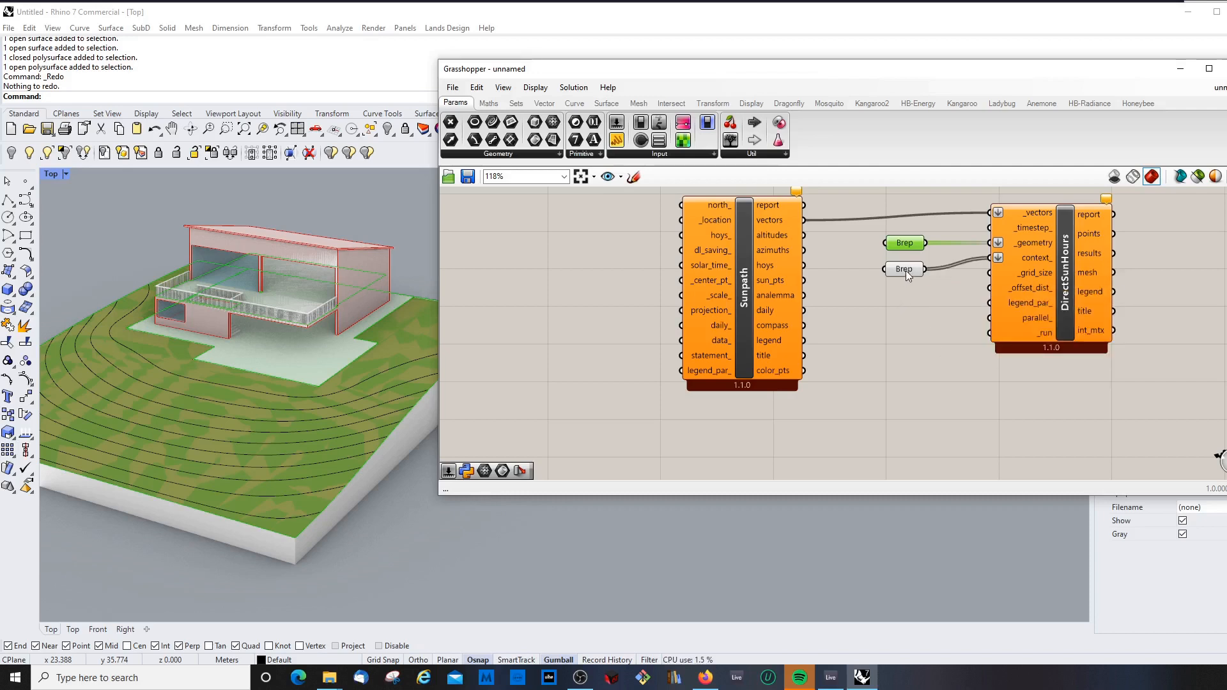
pyautogui.moveTo(907, 274); pyautogui.dragTo(910, 271)
pyautogui.click(1006, 451)
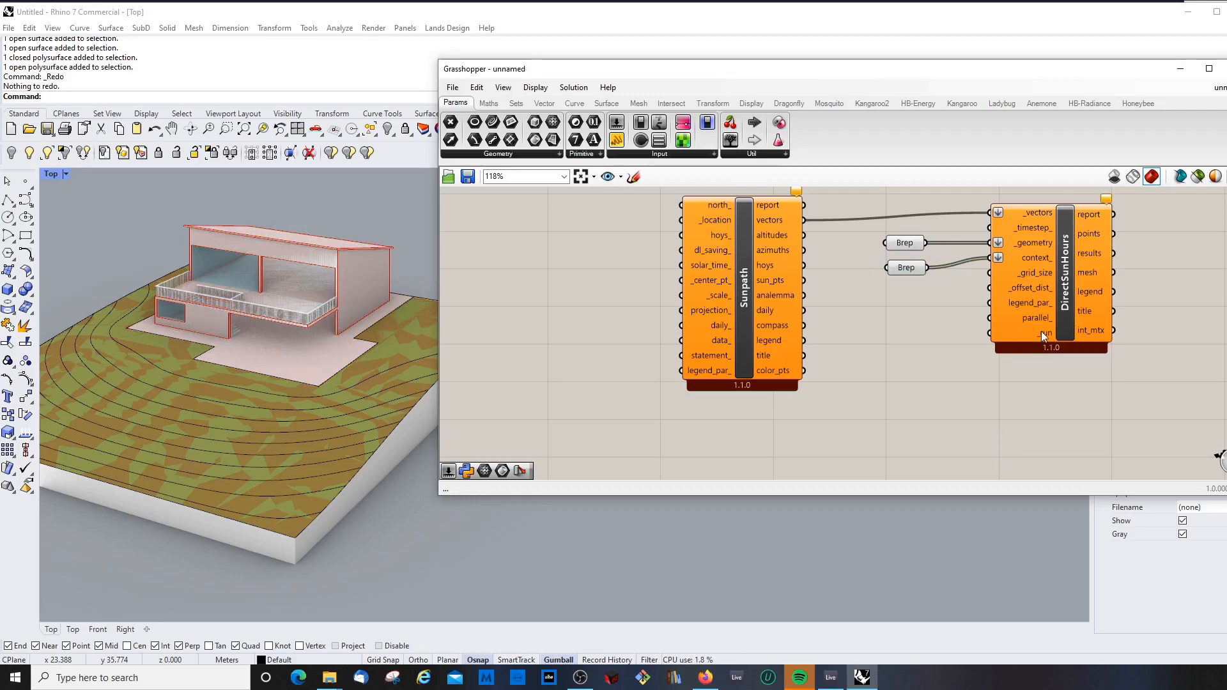
# - Add a Boolean Toggle connected to the _run input of DirectSunHours and move that component farther from its inputs
pyautogui.doubleClick(890, 405)
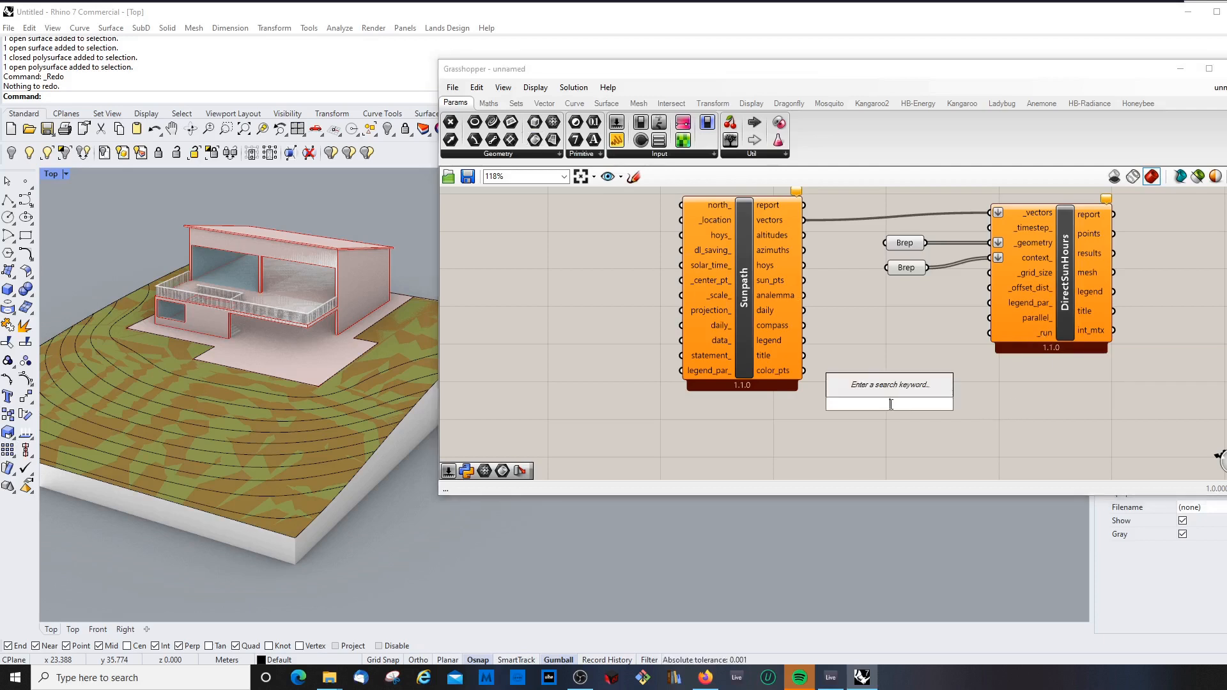
pyautogui.write('togg')
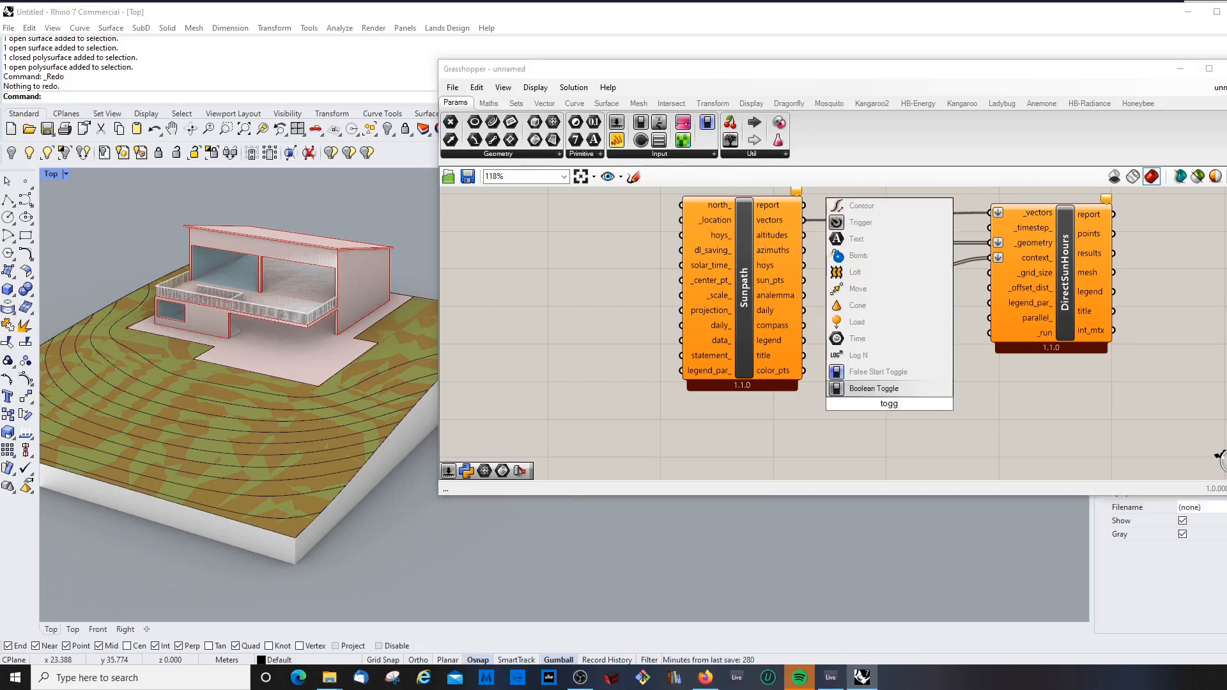
pyautogui.click(886, 389)
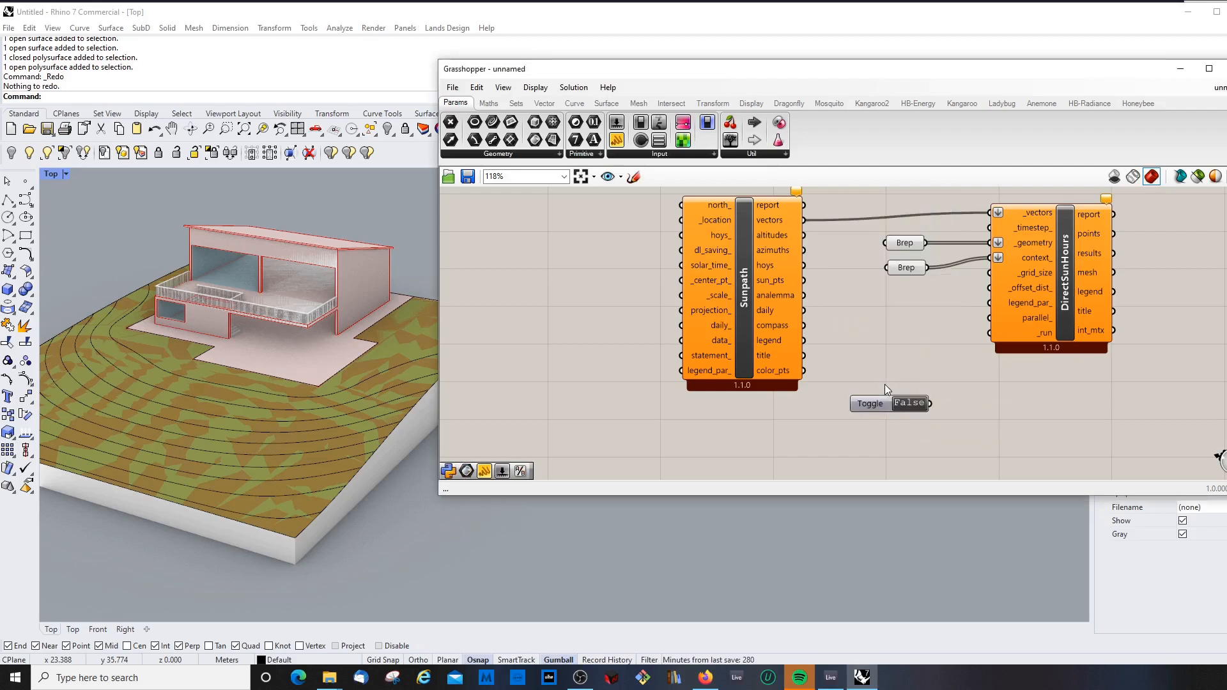
pyautogui.moveTo(879, 404); pyautogui.dragTo(991, 333)
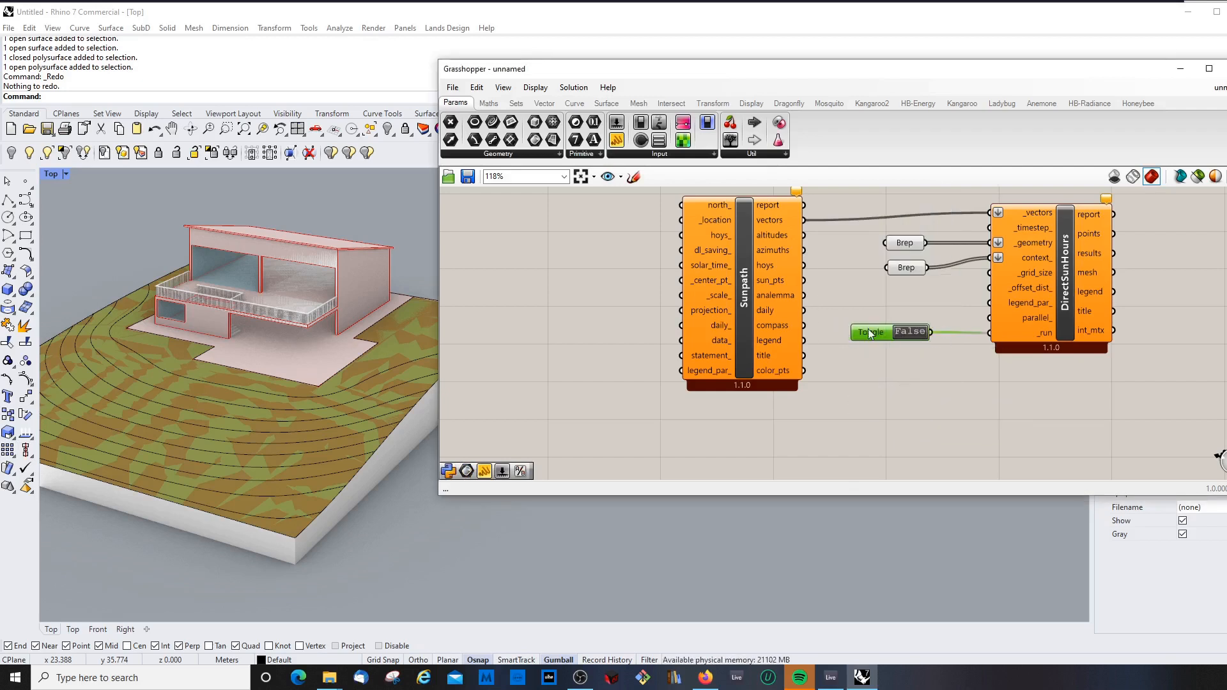
pyautogui.moveTo(870, 333); pyautogui.dragTo(878, 341)
pyautogui.click(1066, 287)
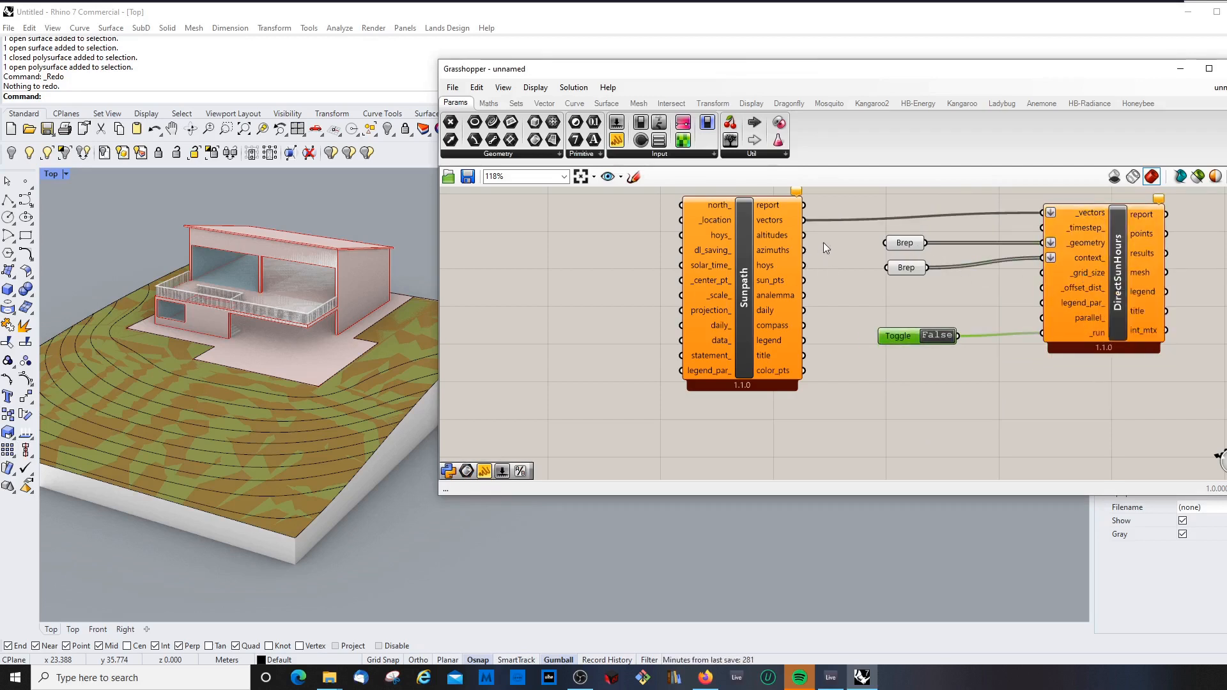
# - Move both Brep parameters up together on the canvas, level with the Sunpath vectors wire
pyautogui.click(905, 244)
pyautogui.keyDown('shift'); pyautogui.click(908, 269); pyautogui.keyUp('shift')
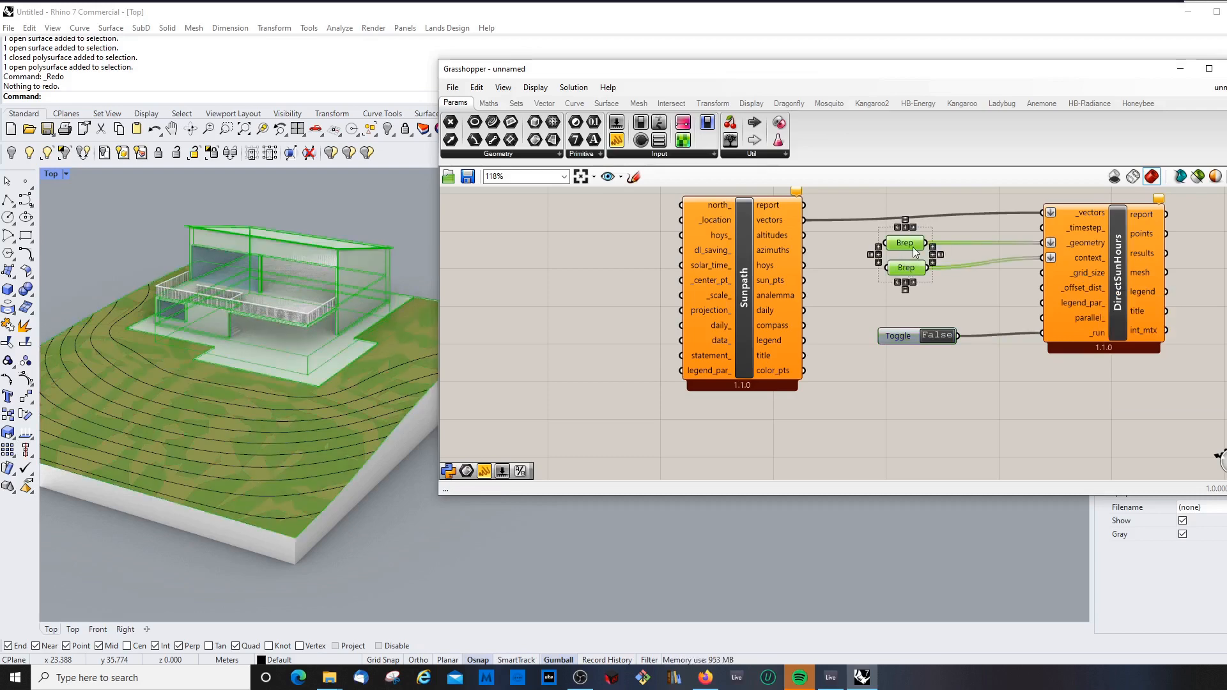
pyautogui.moveTo(913, 246); pyautogui.dragTo(914, 221)
pyautogui.click(911, 285)
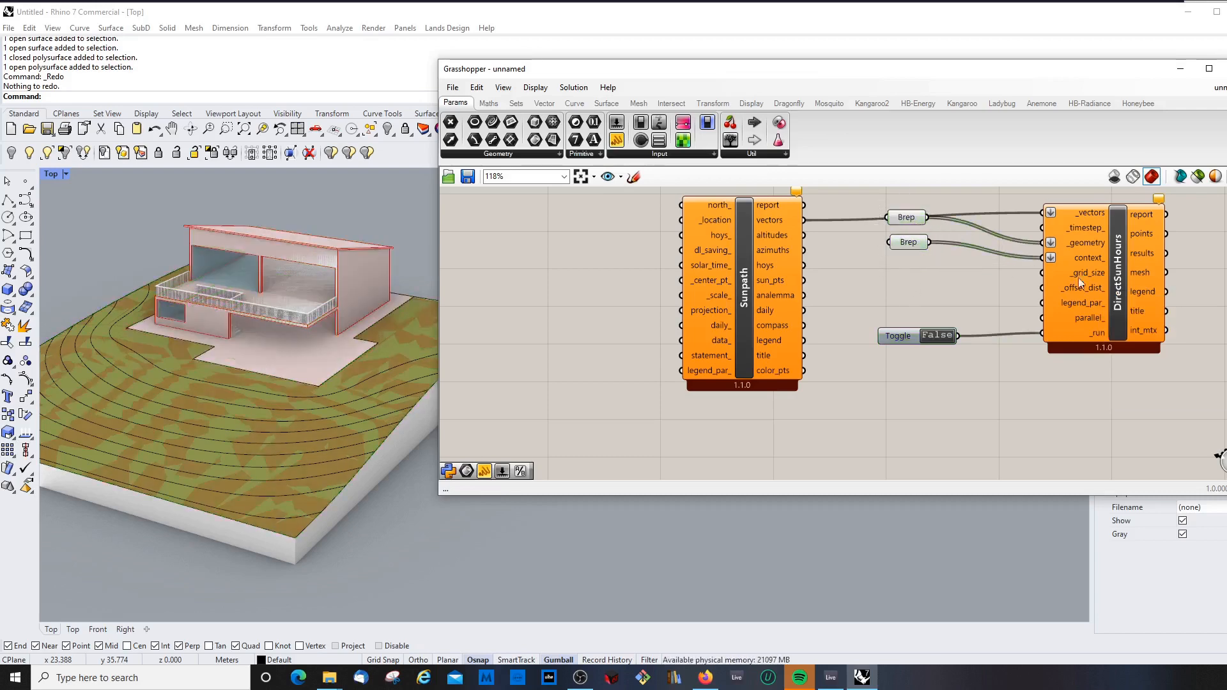
pyautogui.moveTo(1084, 275)
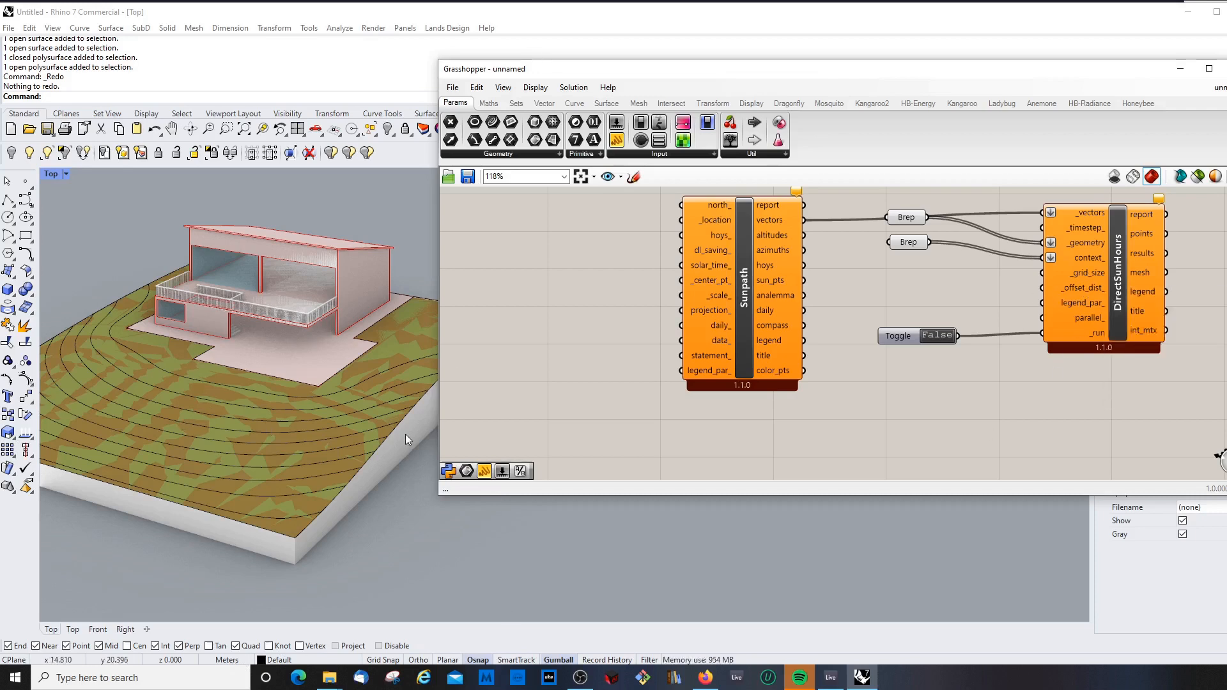
# - Move both Brep parameters back down, level with the _geometry and context_ inputs of DirectSunHours
pyautogui.click(914, 221)
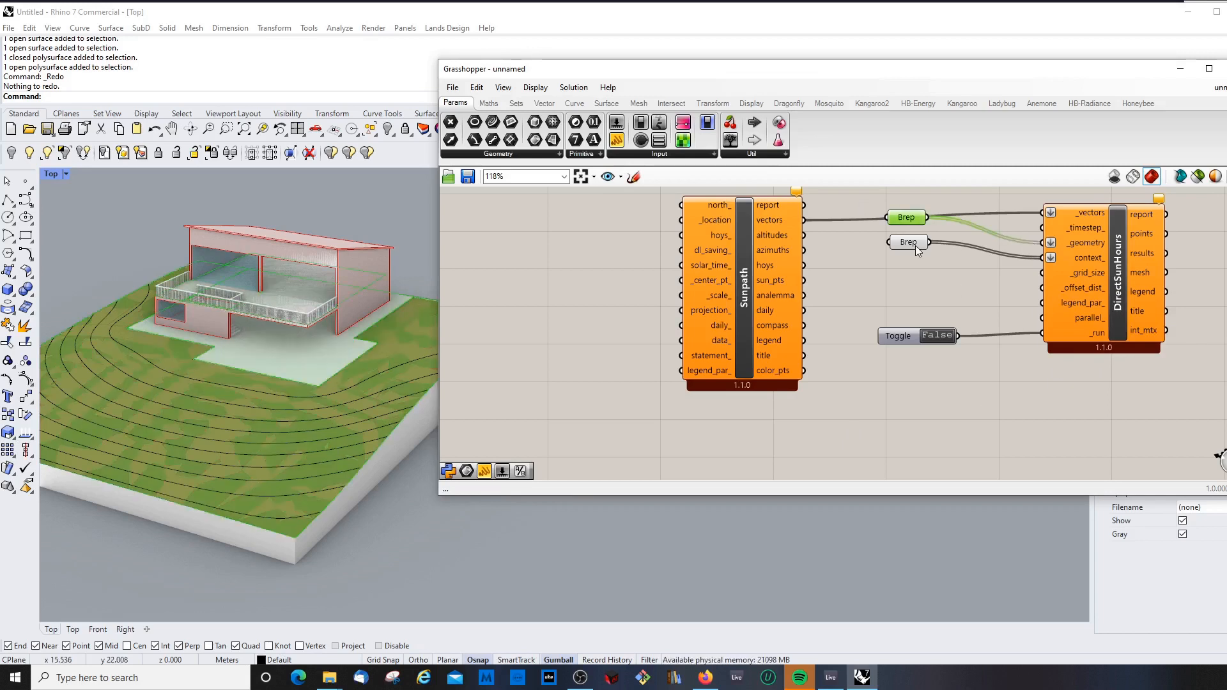
pyautogui.keyDown('shift'); pyautogui.click(911, 243); pyautogui.keyUp('shift')
pyautogui.moveTo(914, 221); pyautogui.dragTo(913, 242)
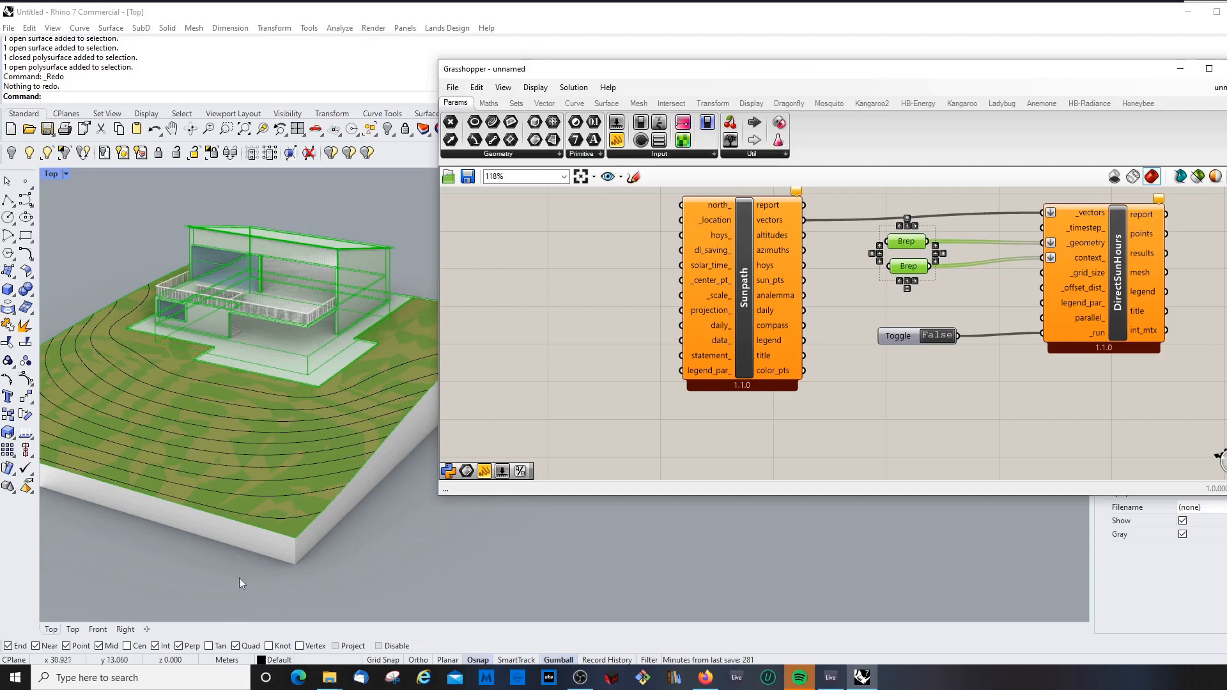
# - Check the model units in Rhino's unit settings, keep Meters, and return to the Grasshopper canvas
pyautogui.click(236, 659)
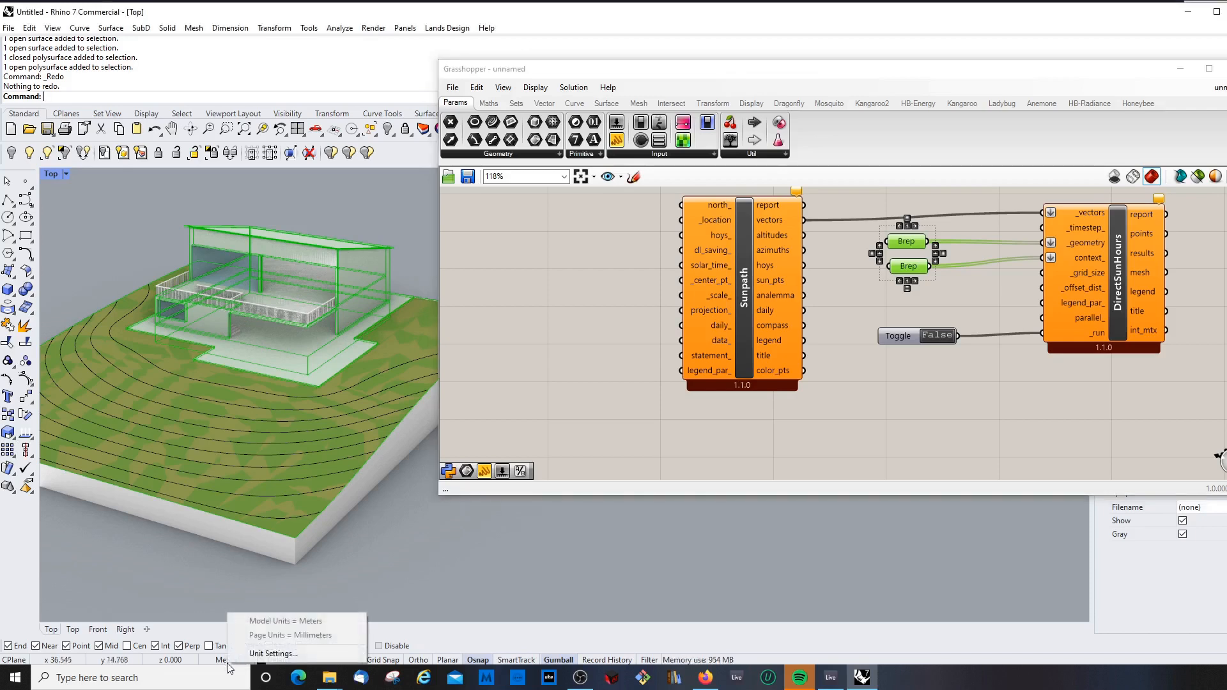
pyautogui.click(274, 654)
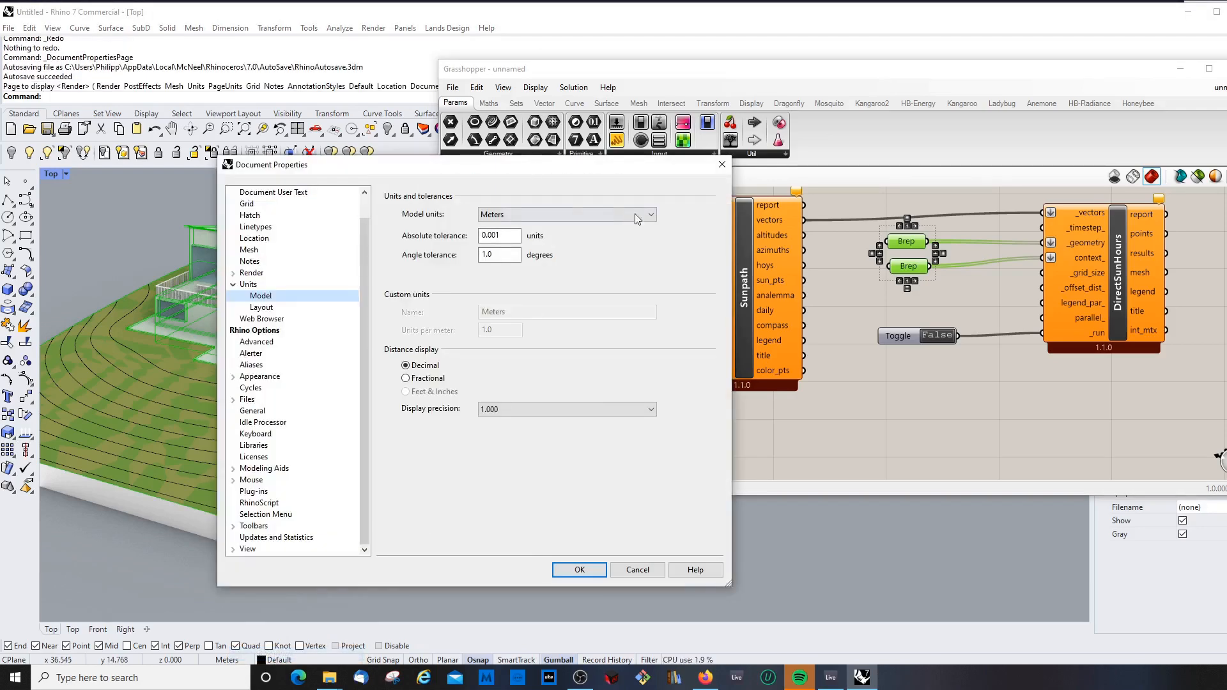
pyautogui.click(652, 214)
pyautogui.click(550, 259)
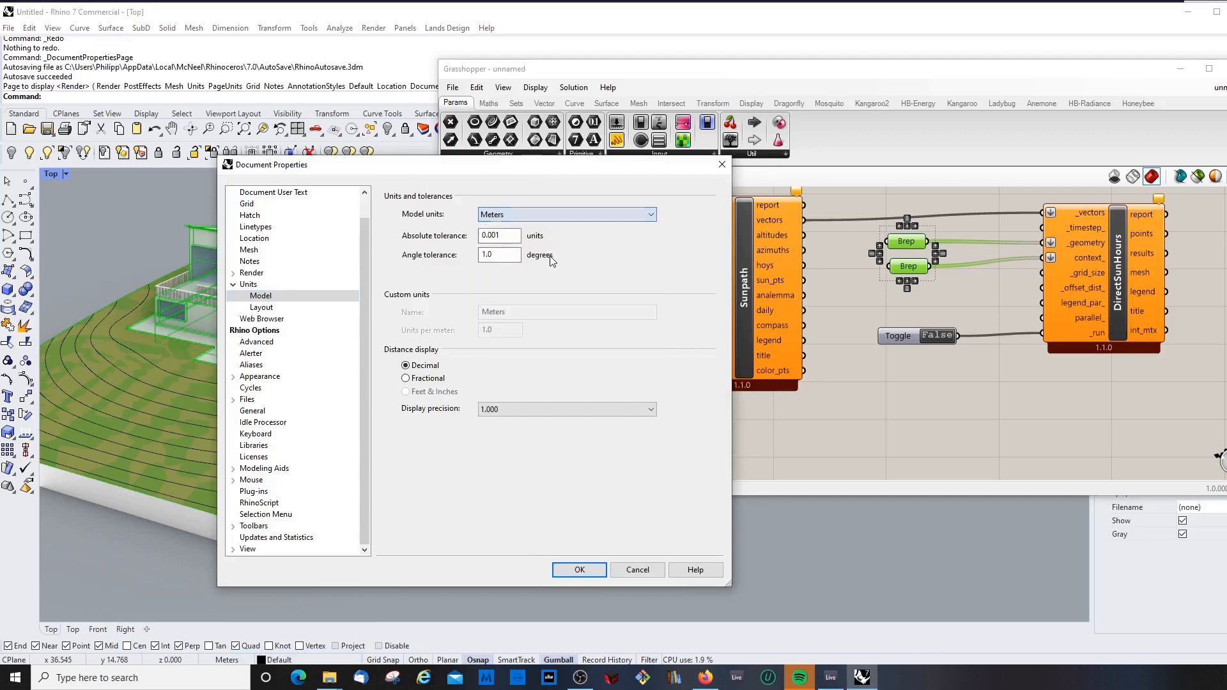
pyautogui.click(580, 570)
pyautogui.click(969, 382)
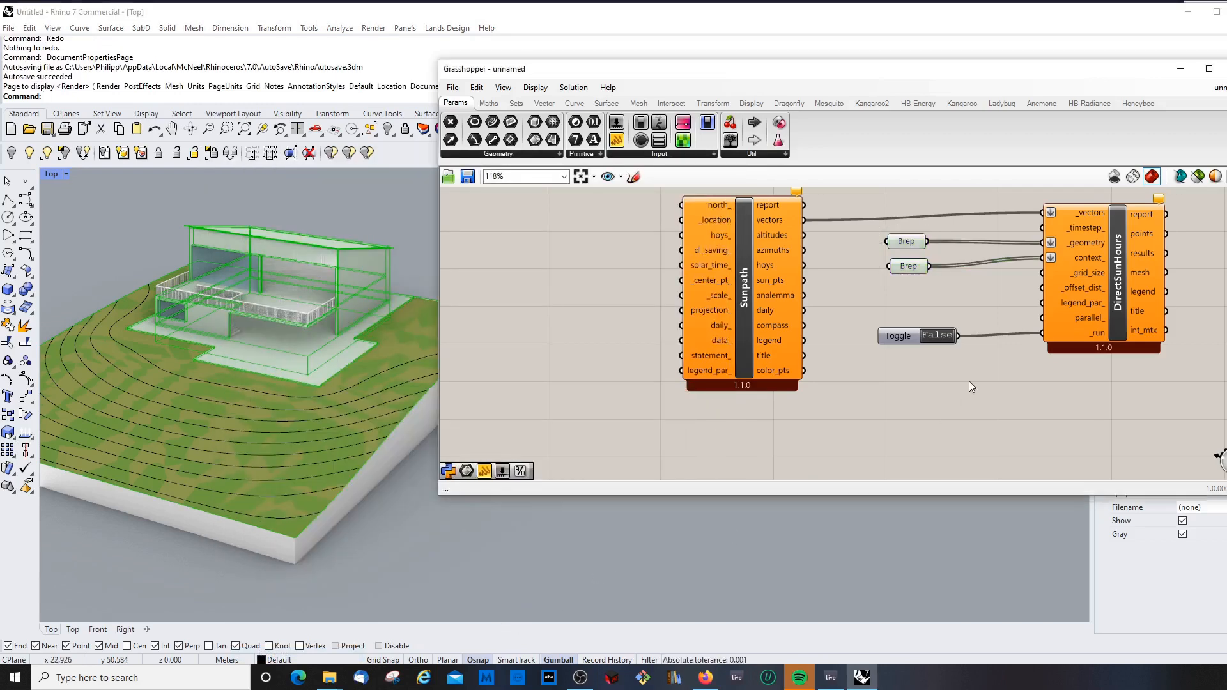
# - Add a Number Slider between the Breps and the toggle, with integer rounding and a maximum of 10
pyautogui.moveTo(976, 290); pyautogui.dragTo(950, 292, button='right')
pyautogui.scroll(2, 953, 293)
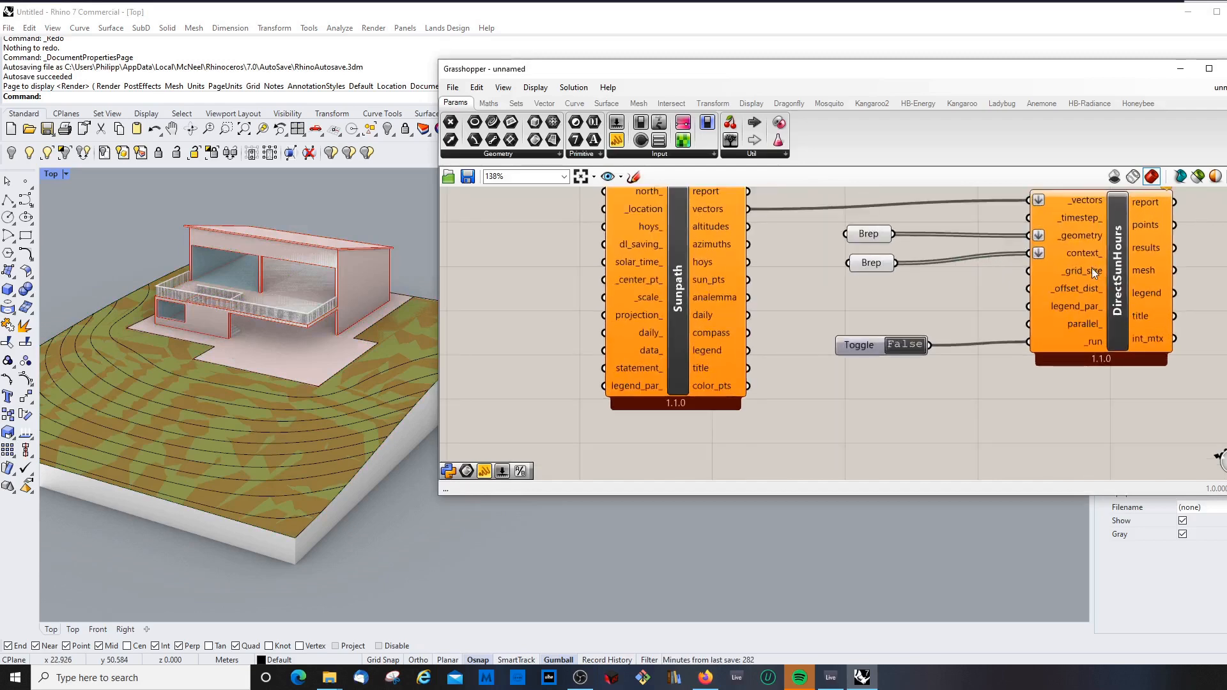
pyautogui.moveTo(619, 122); pyautogui.dragTo(867, 305)
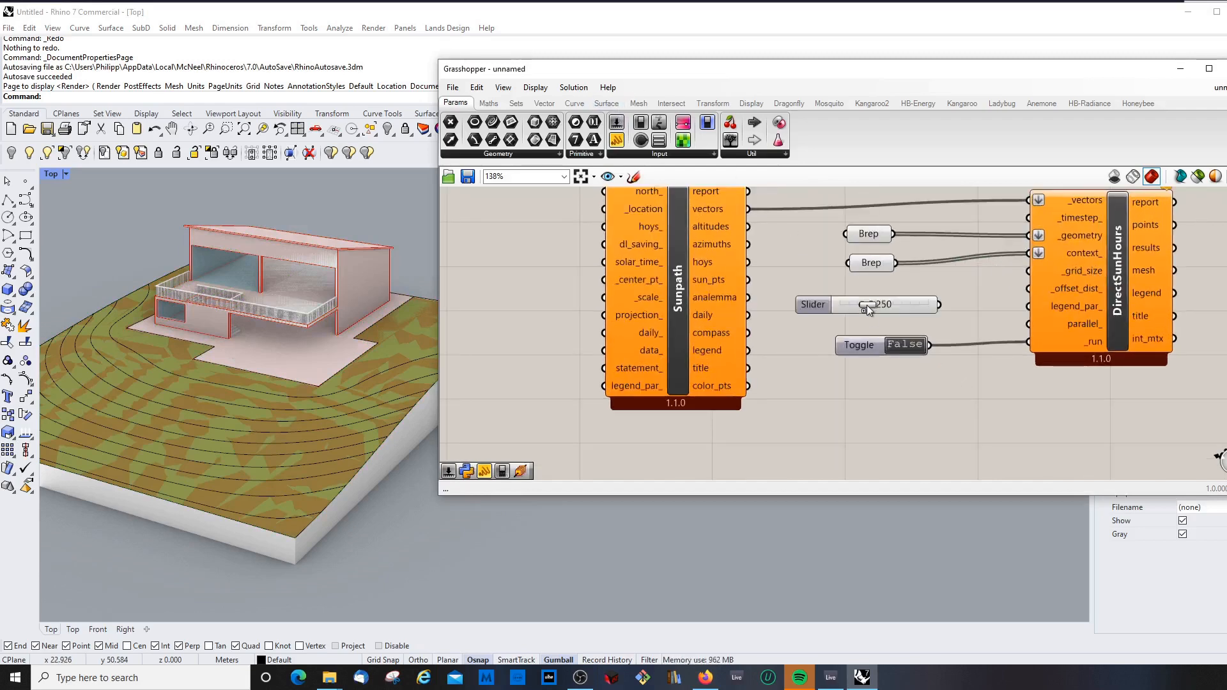
pyautogui.doubleClick(813, 307)
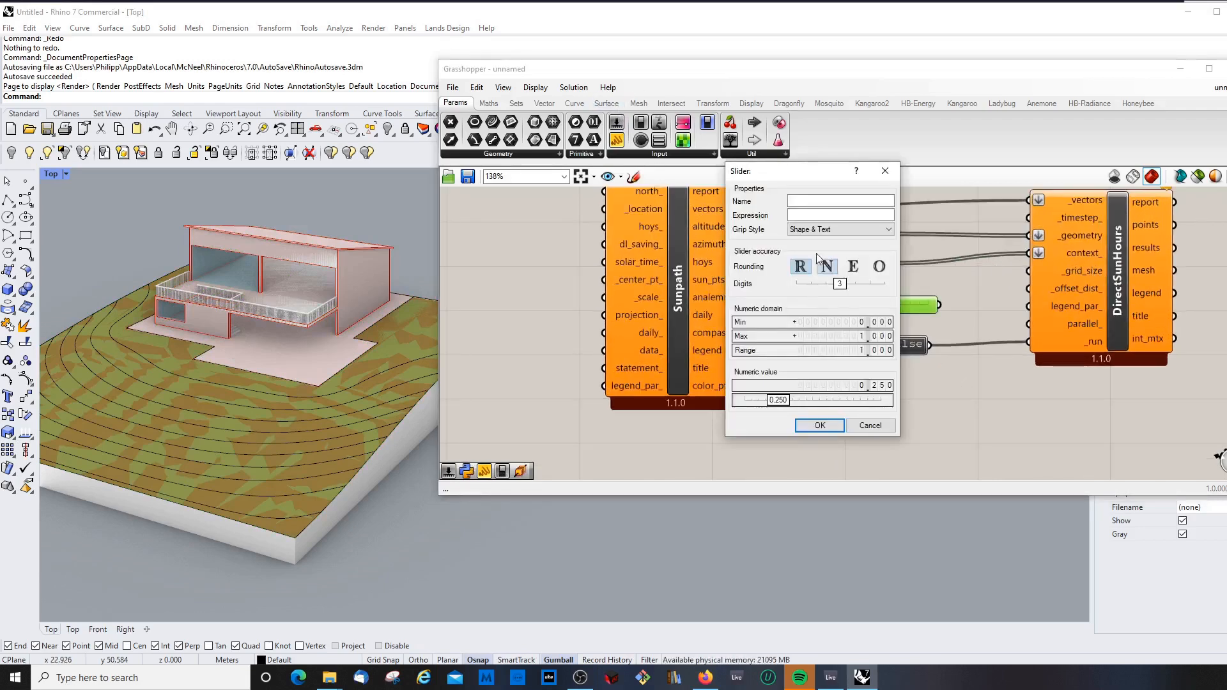
pyautogui.click(827, 266)
pyautogui.doubleClick(840, 336)
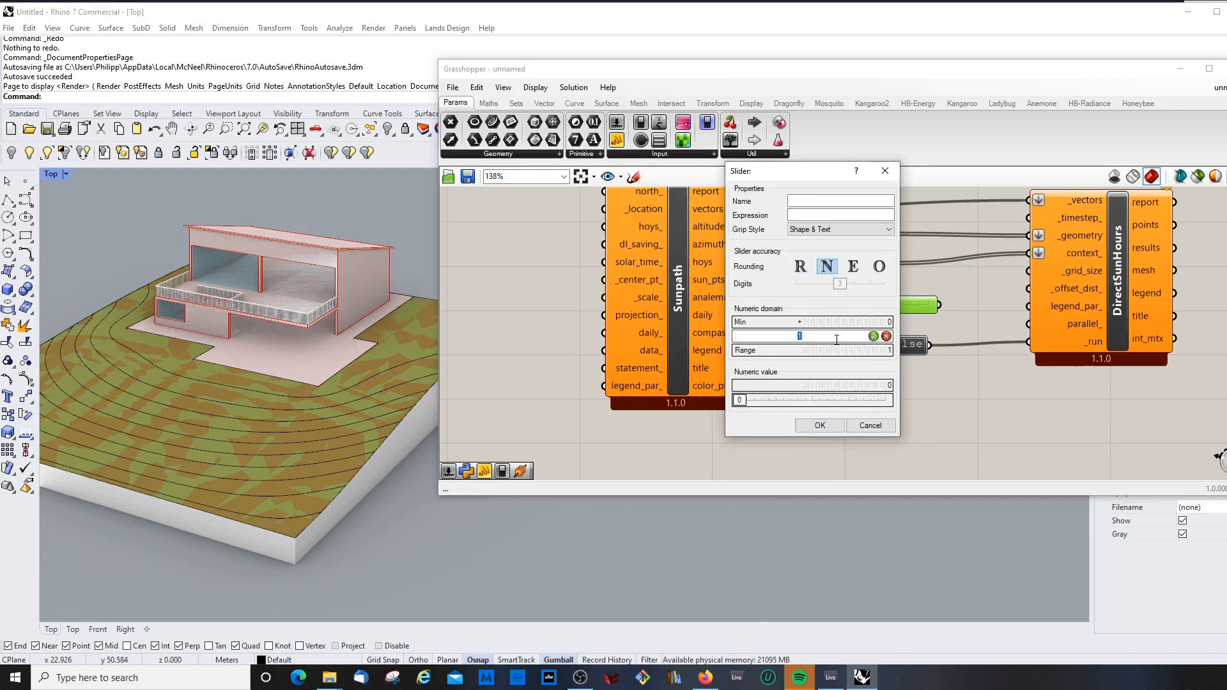
pyautogui.write('100')
pyautogui.press('Return')
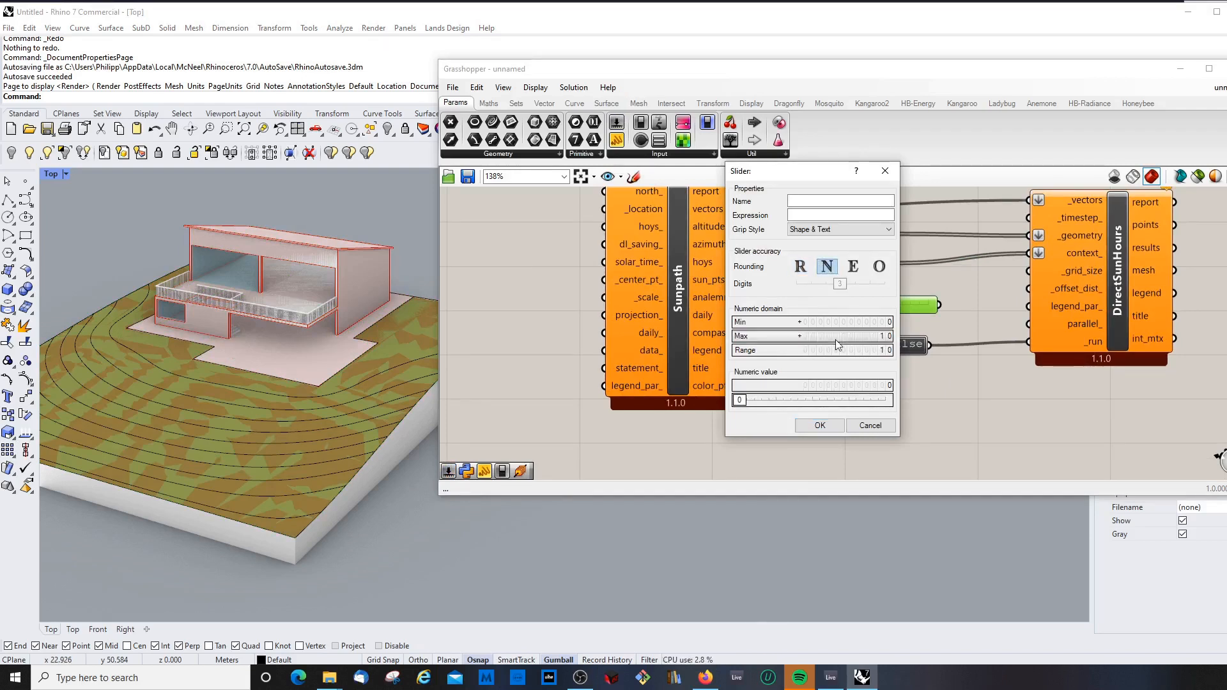
pyautogui.click(821, 426)
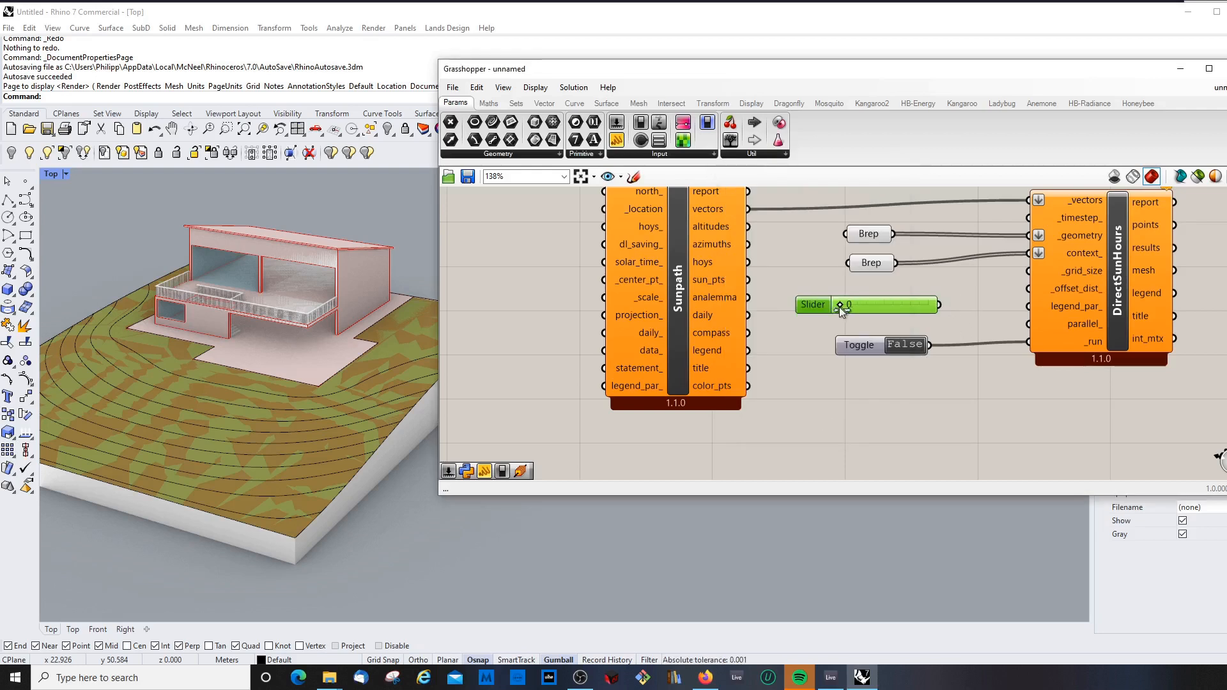
# - Set the slider to 10, connect it to the _grid_size input of DirectSunHours, and line it up between the second Brep and the toggle
pyautogui.moveTo(948, 305); pyautogui.dragTo(1030, 267)
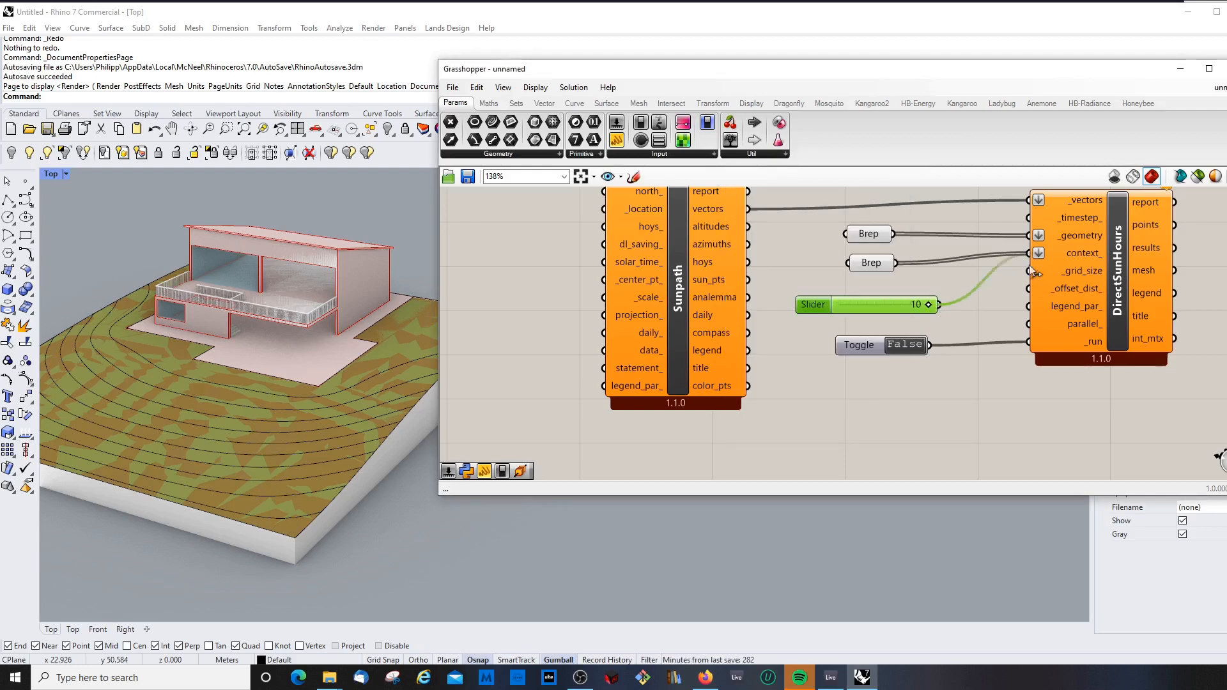
pyautogui.moveTo(873, 309); pyautogui.dragTo(876, 298)
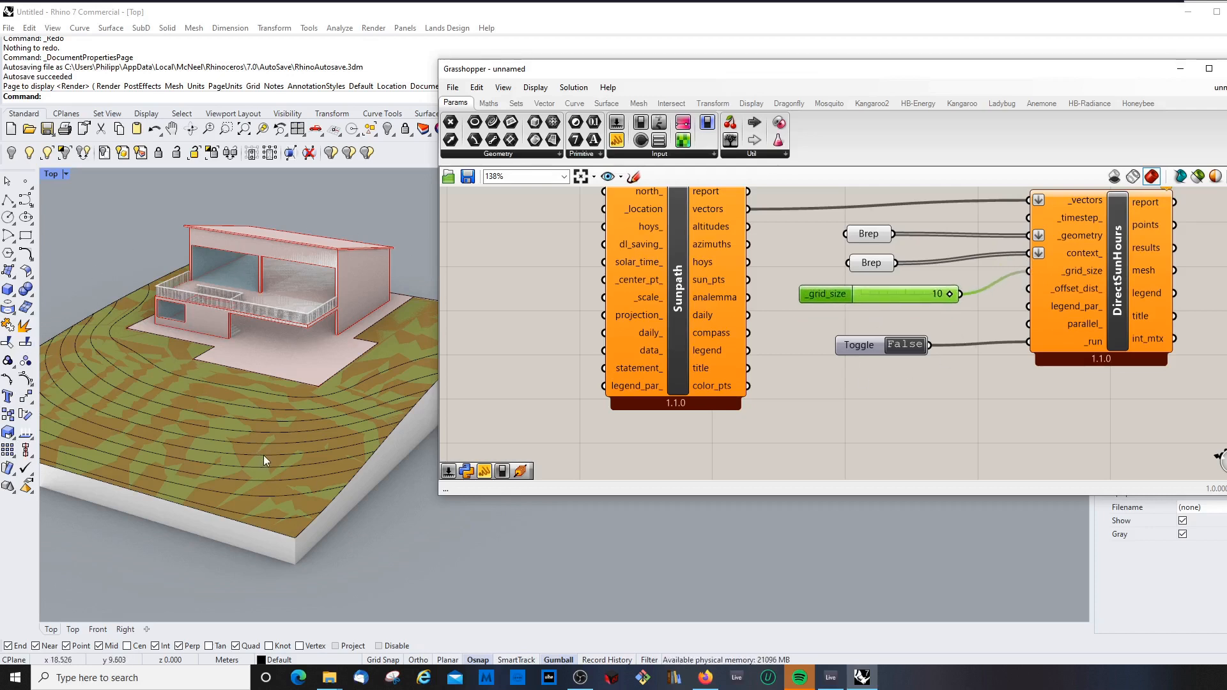
pyautogui.moveTo(822, 293); pyautogui.dragTo(815, 301)
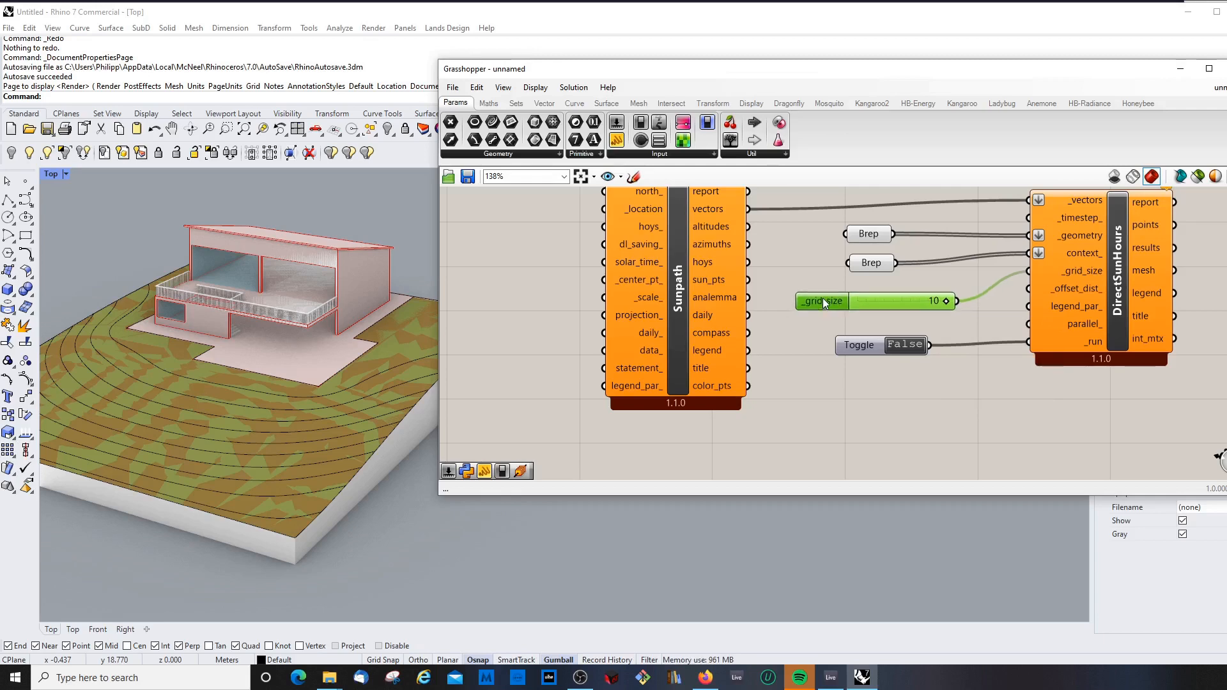
pyautogui.click(991, 451)
pyautogui.scroll(-1, 862, 342)
pyautogui.scroll(1, 1064, 298)
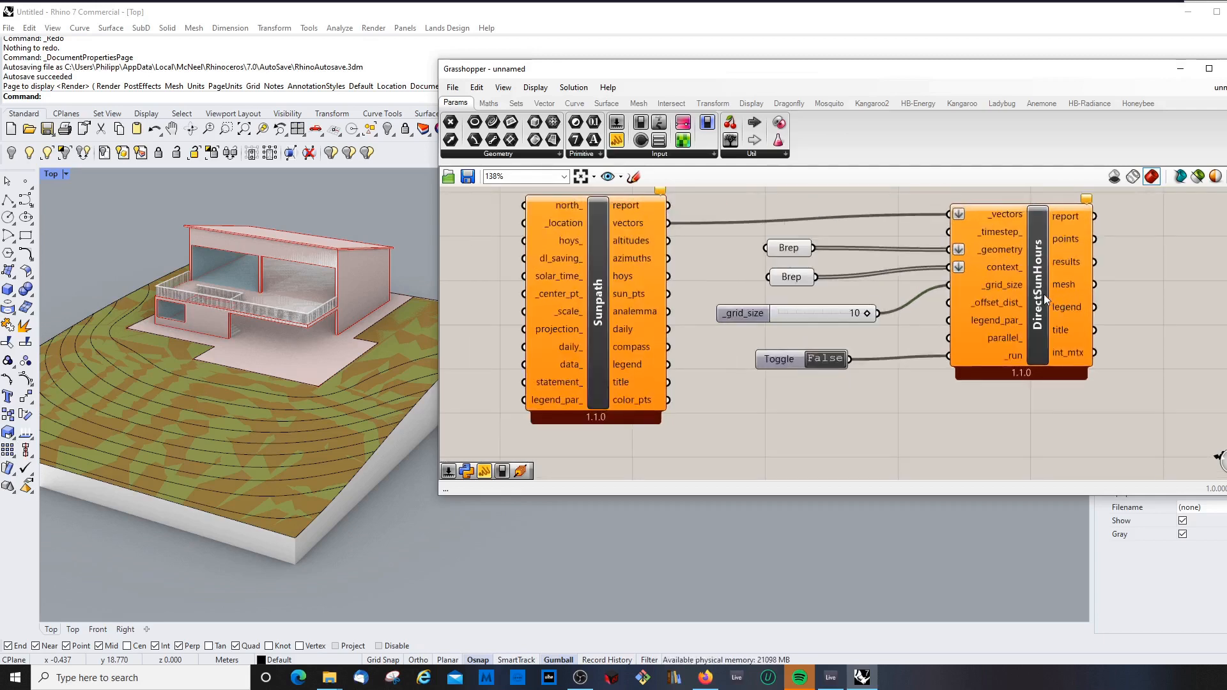
# - Switch the Boolean Toggle to True to run DirectSunHours
pyautogui.click(1045, 294)
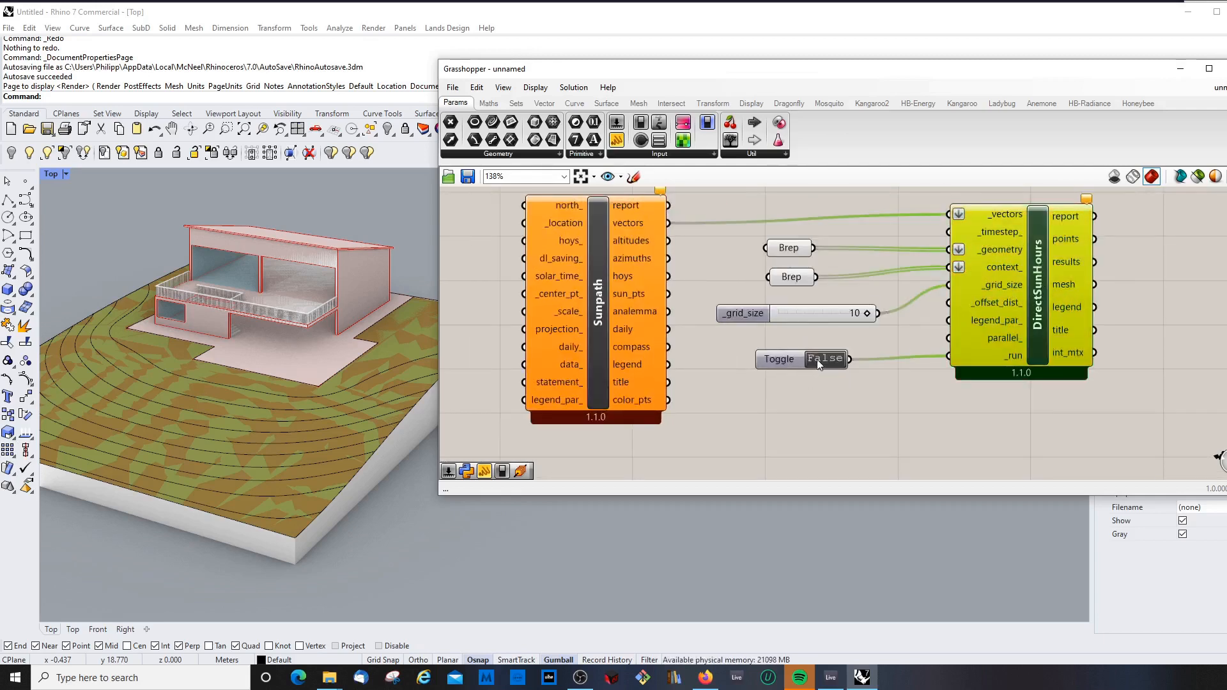
pyautogui.click(945, 410)
pyautogui.click(1051, 247)
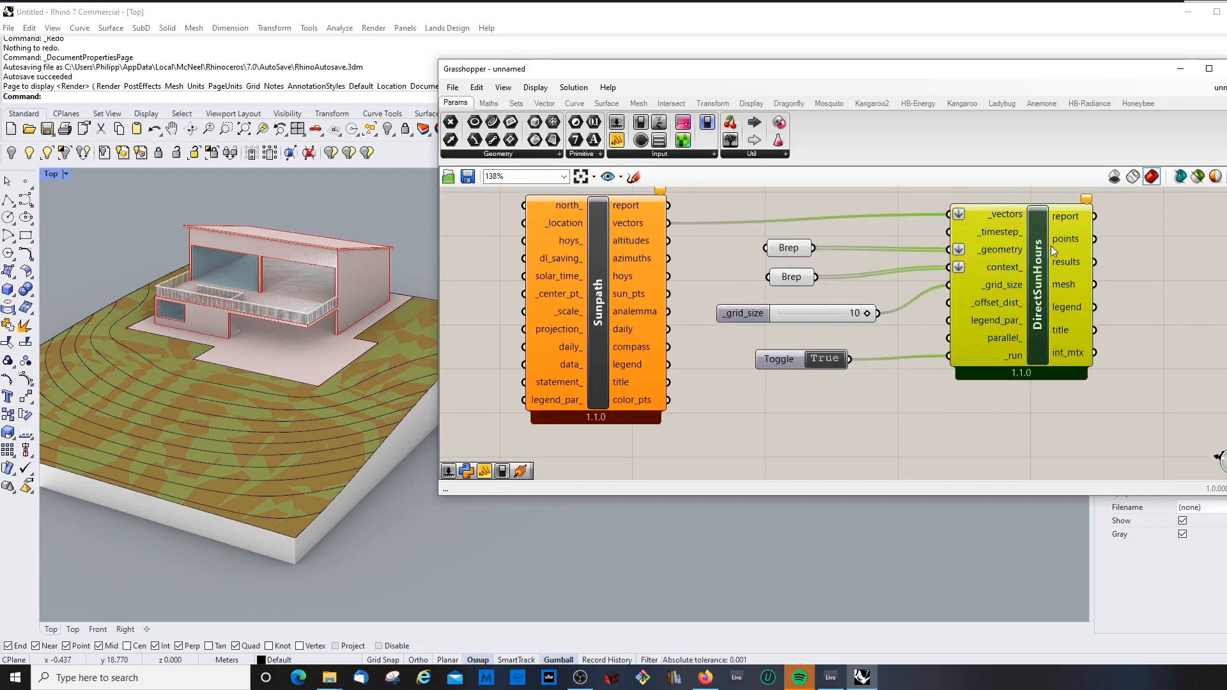
# - Inspect the Sunpath vectors output and read the warning message on DirectSunHours
pyautogui.moveTo(630, 228)
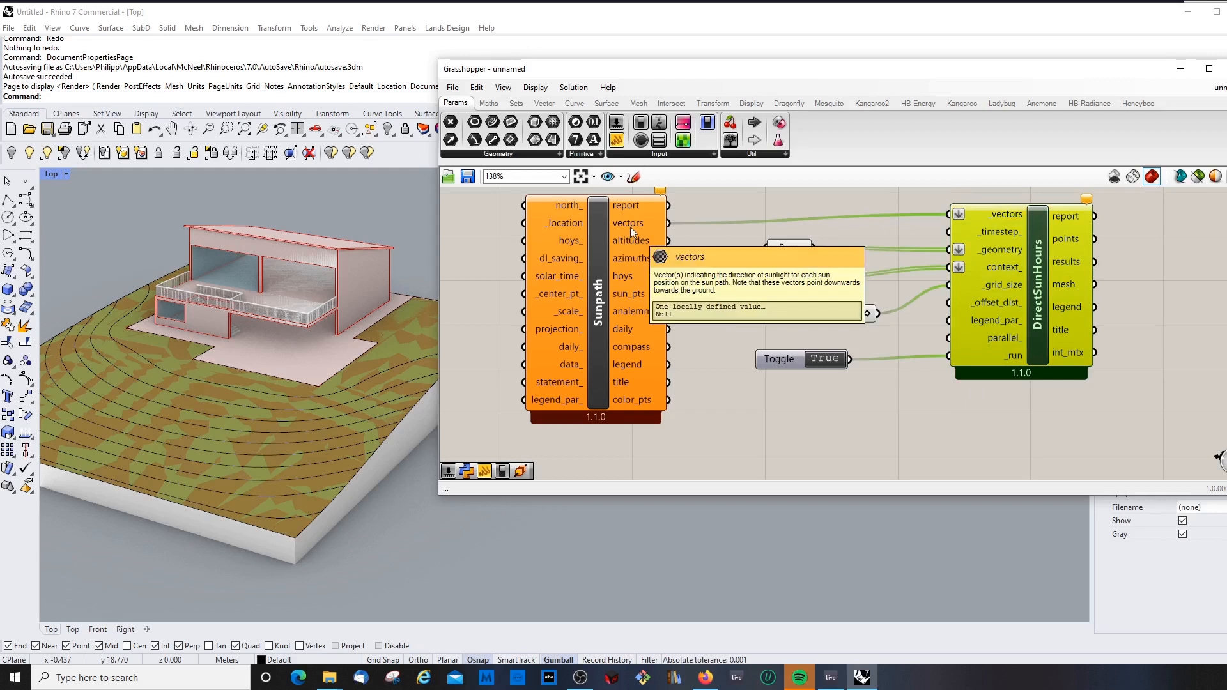
pyautogui.click(634, 223)
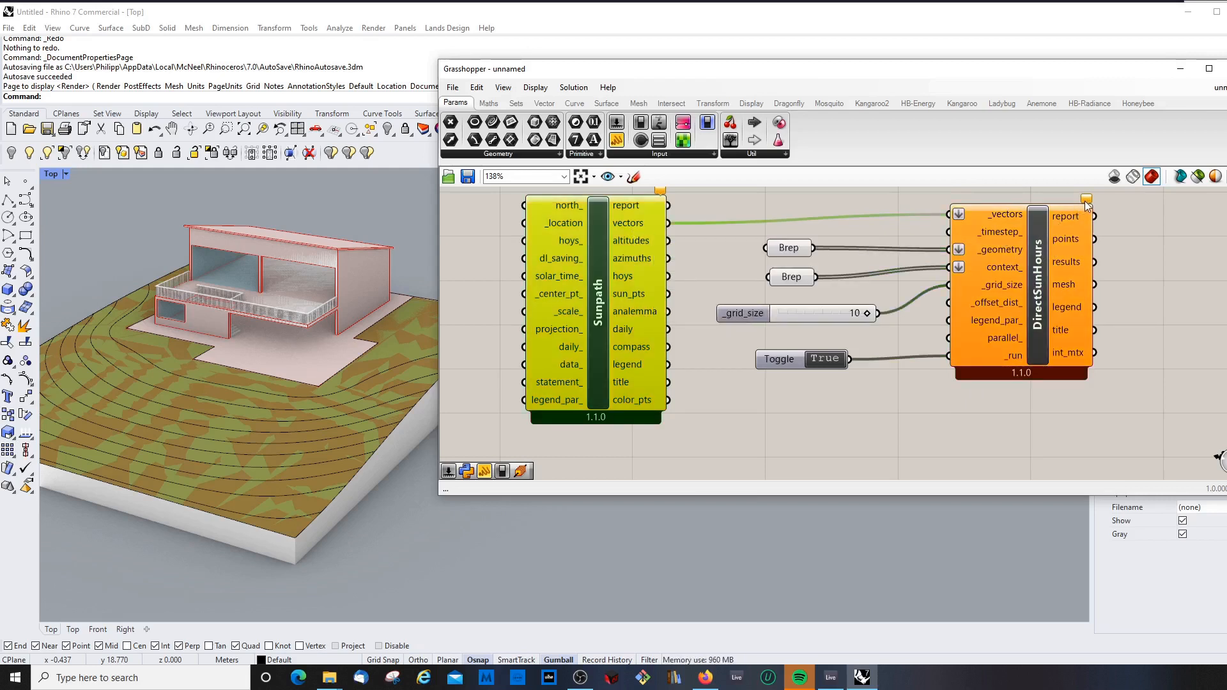
pyautogui.click(1122, 297)
pyautogui.scroll(-2, 964, 329)
pyautogui.scroll(2, 1054, 239)
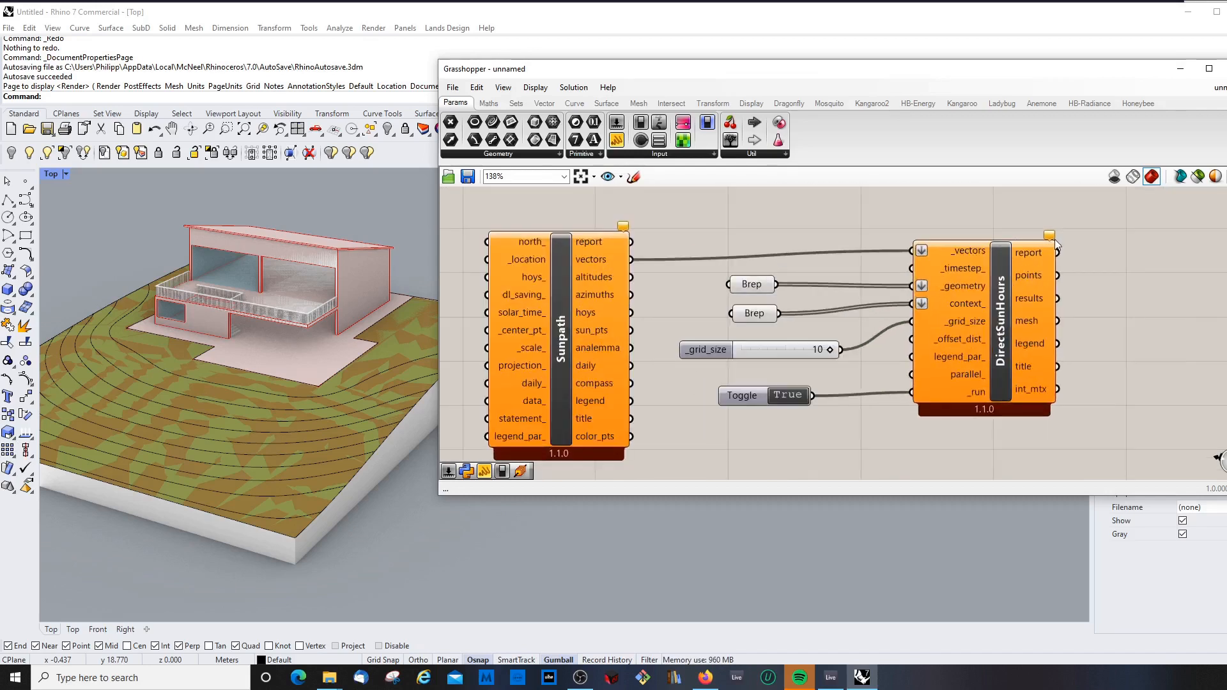
pyautogui.moveTo(1050, 236)
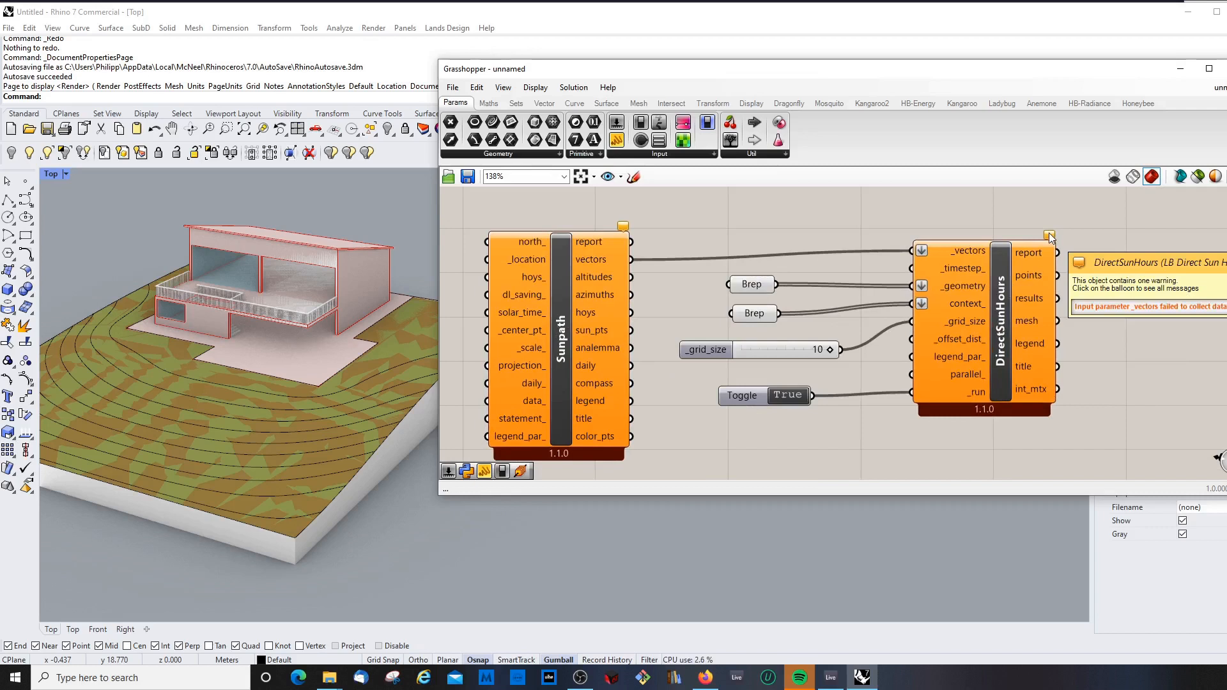
pyautogui.click(1050, 236)
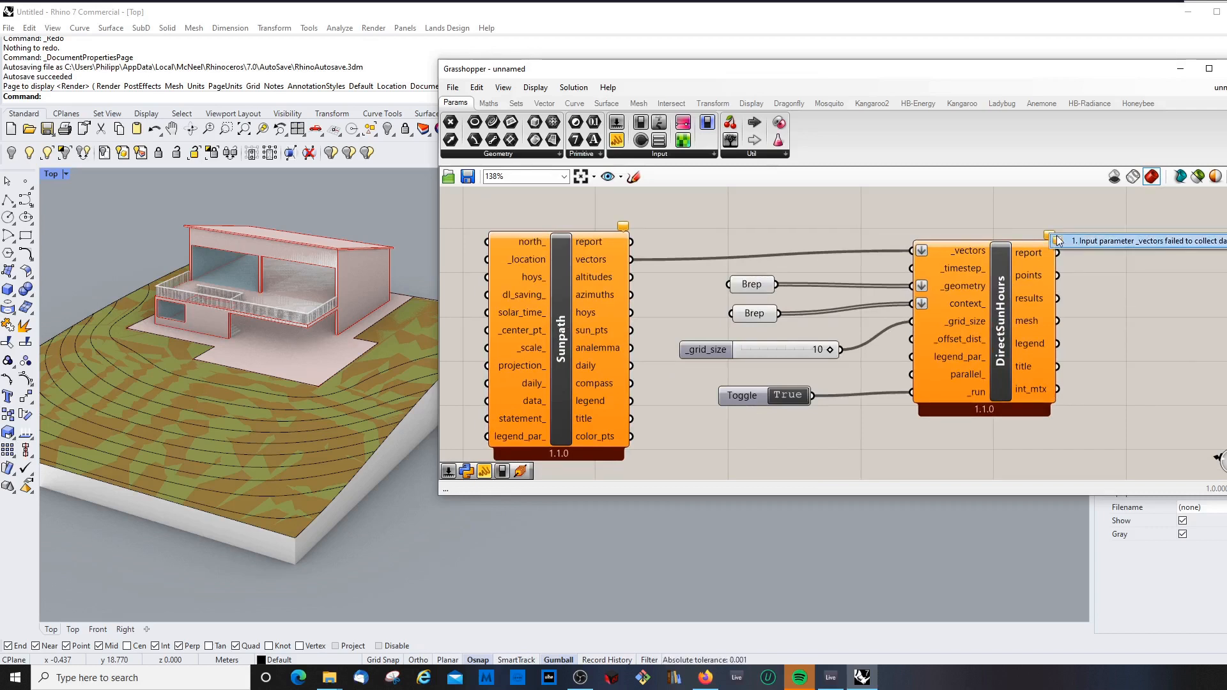
pyautogui.click(1182, 244)
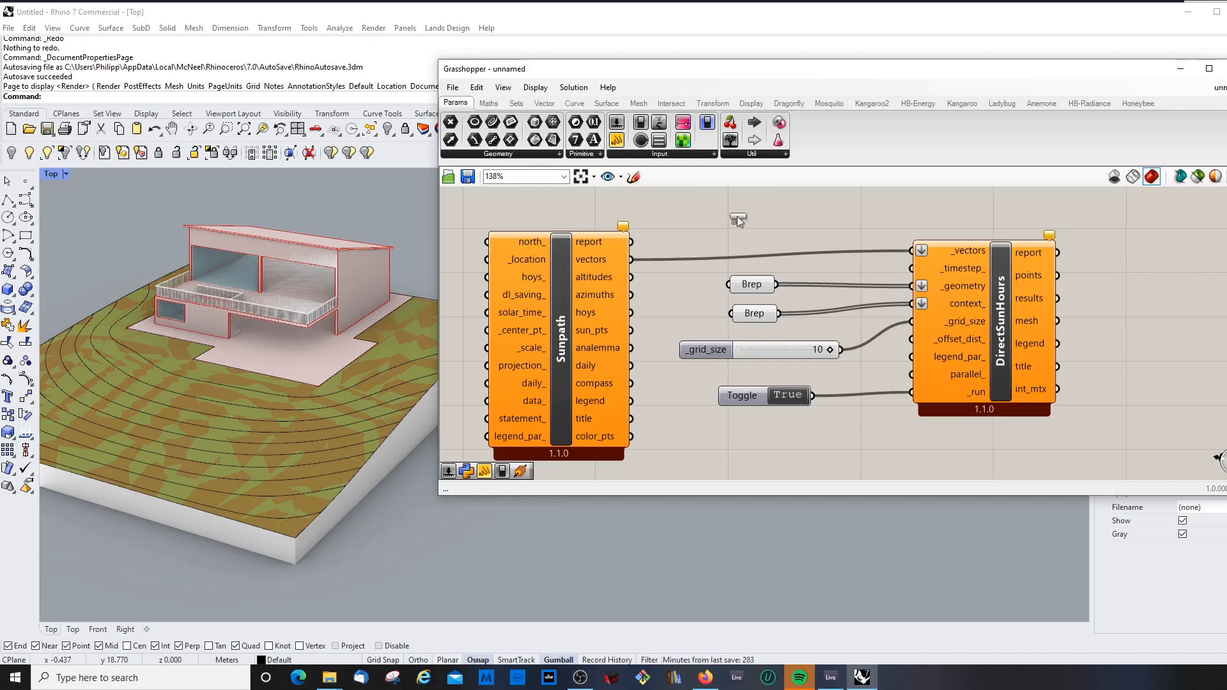
# - Check the data in Sunpath's vectors output with a temporary Panel, and delete the Panel
pyautogui.click(737, 214)
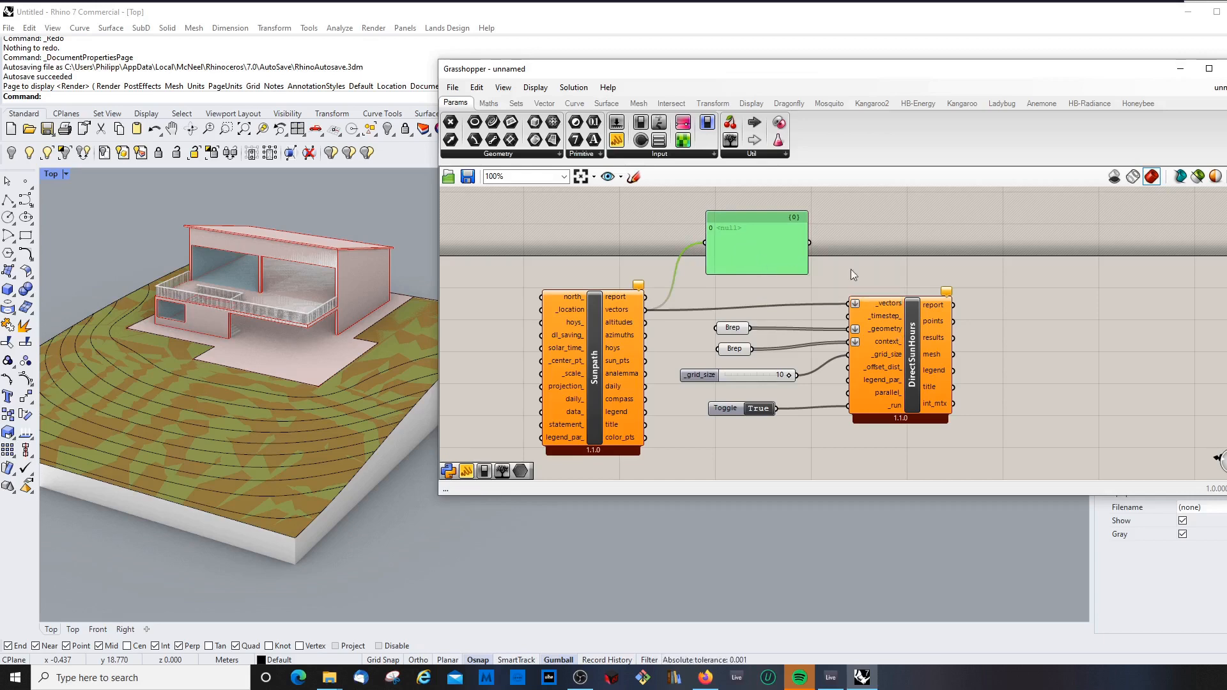
pyautogui.click(879, 255)
pyautogui.click(755, 252)
pyautogui.press('Delete')
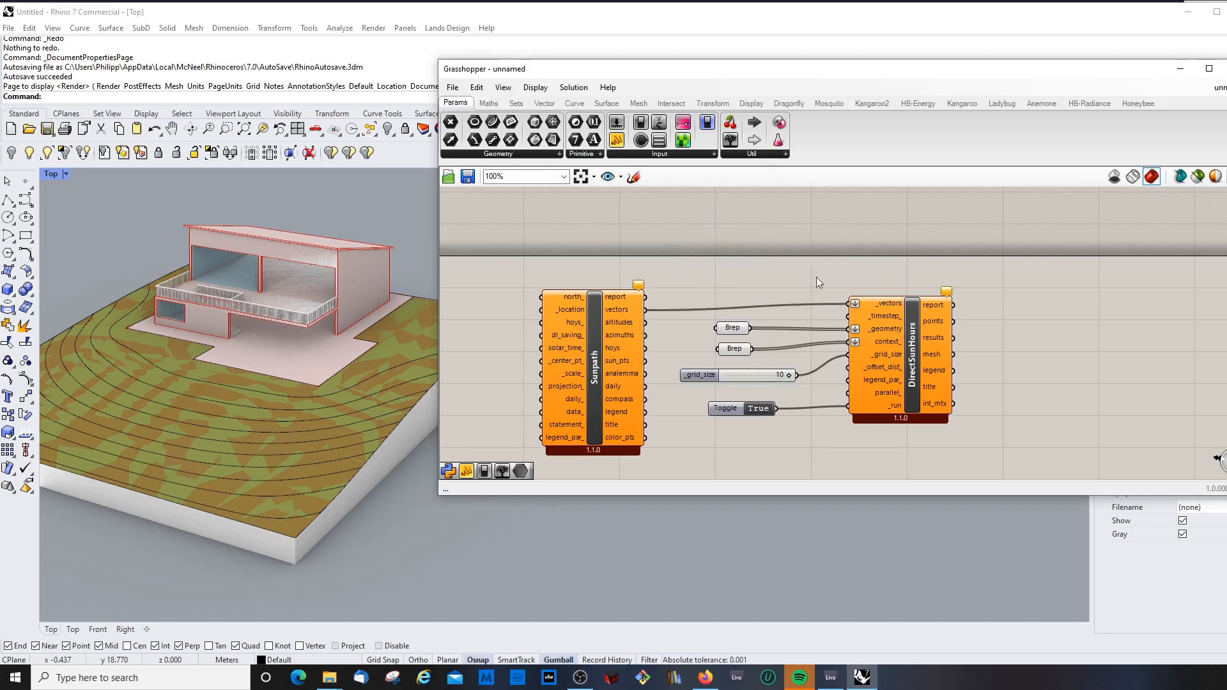
# - Move the Sunpath component slightly closer to the Breps and straighten its vectors wire
pyautogui.scroll(-3, 901, 317)
pyautogui.scroll(4, 668, 380)
pyautogui.scroll(-2, 892, 327)
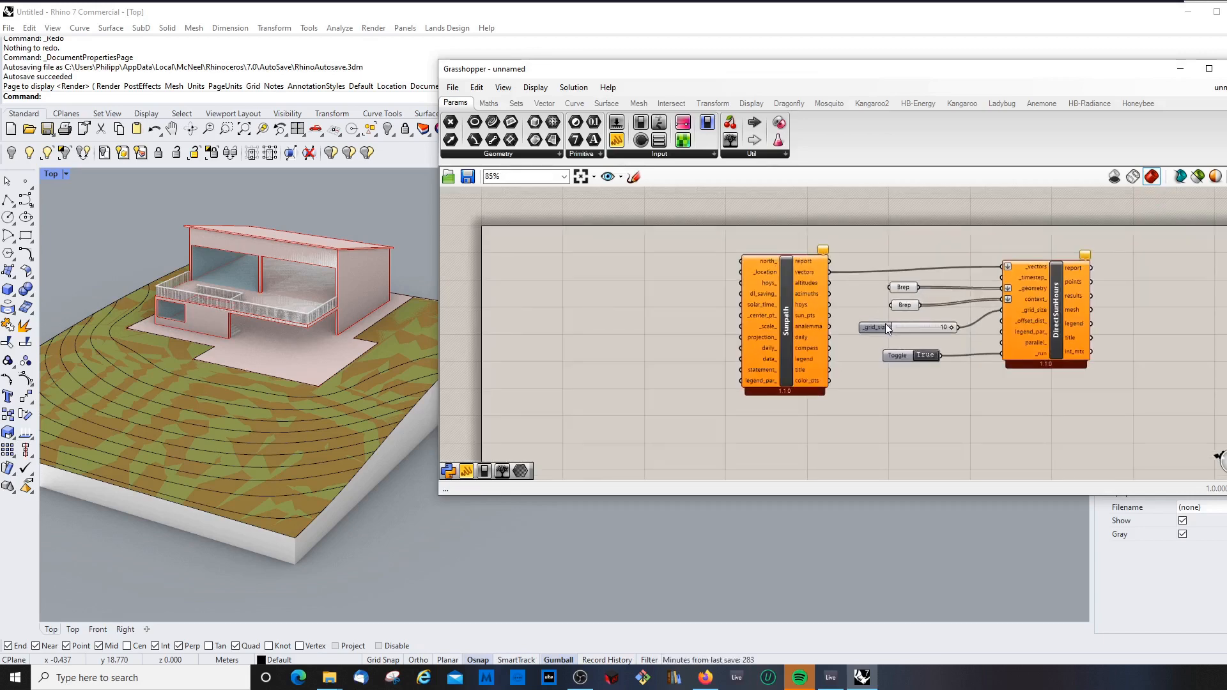
pyautogui.scroll(1, 879, 320)
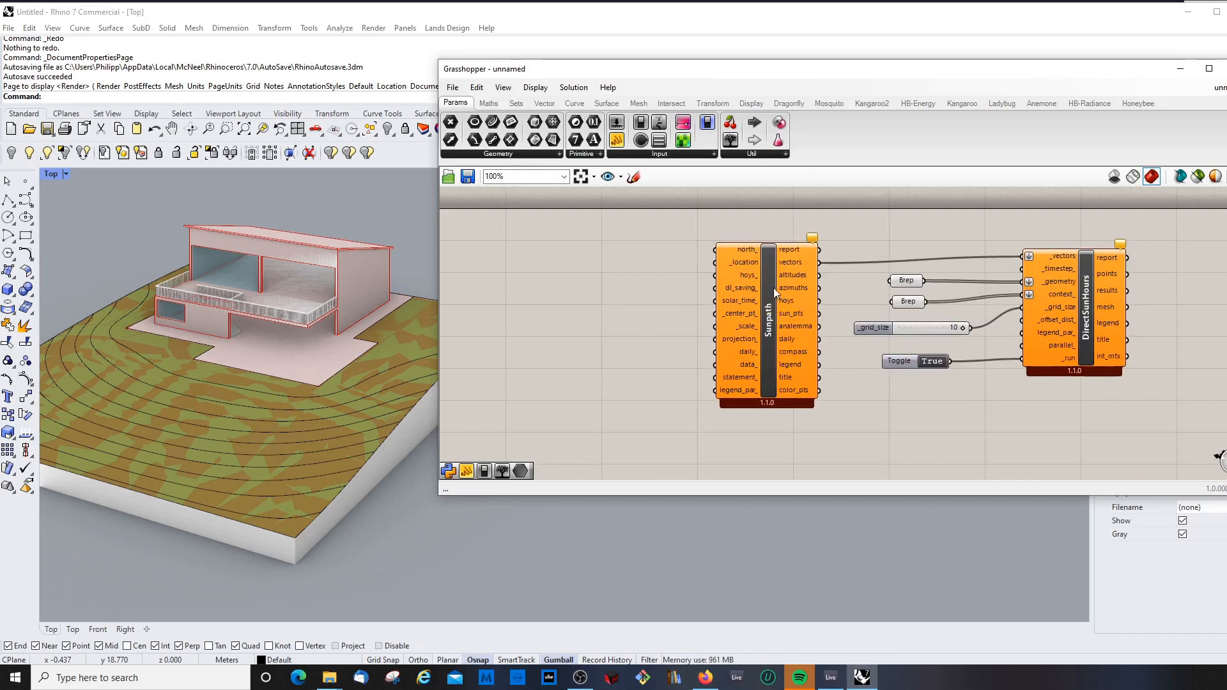
pyautogui.moveTo(774, 287); pyautogui.dragTo(794, 282)
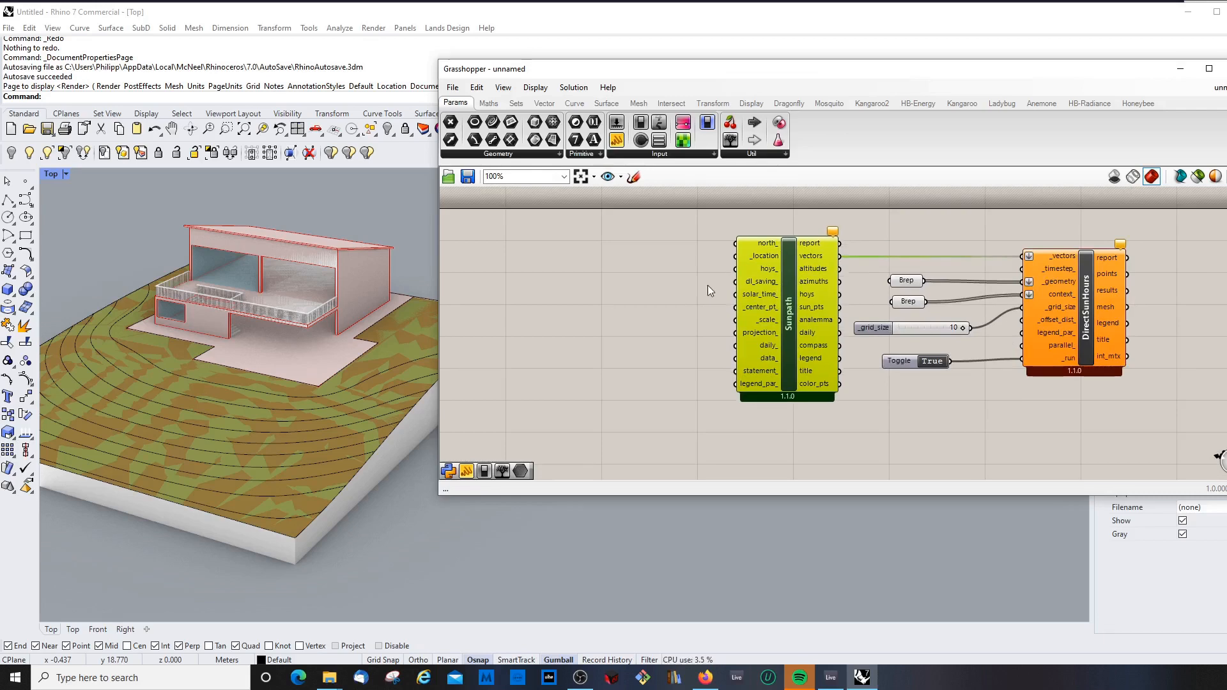
pyautogui.click(708, 285)
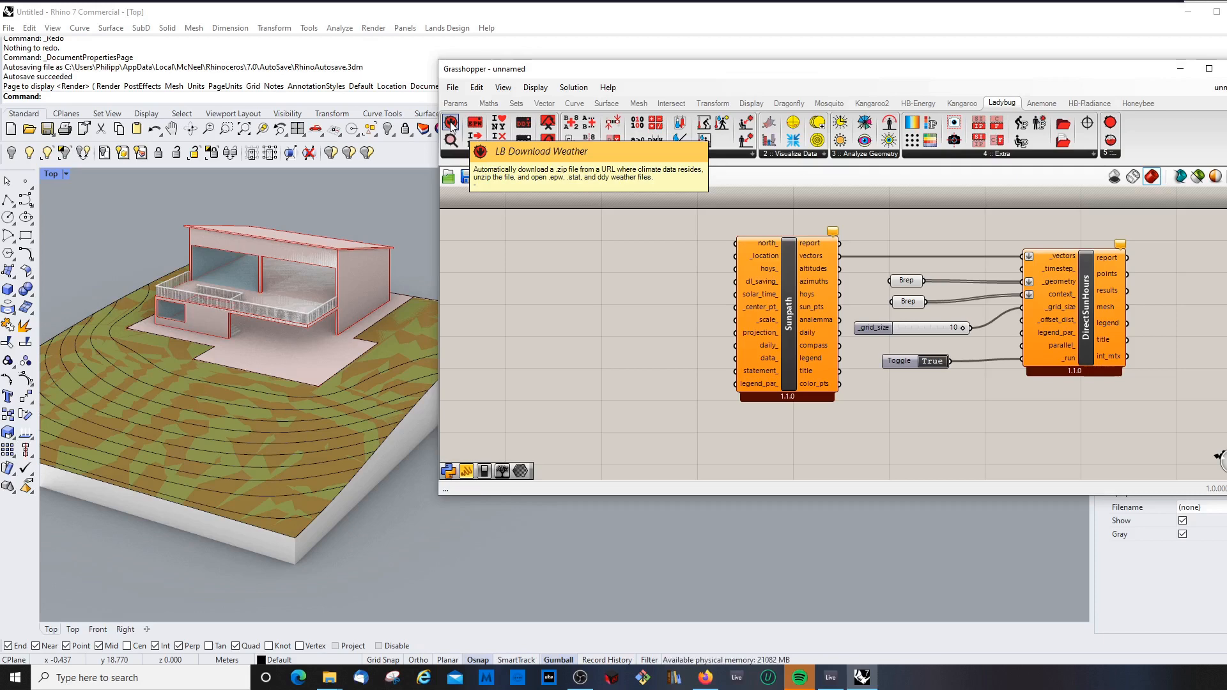
# - Add the LB Download Weather component on the input side of Sunpath, leaving space between them
pyautogui.moveTo(451, 126); pyautogui.dragTo(557, 348)
pyautogui.scroll(-3, 785, 346)
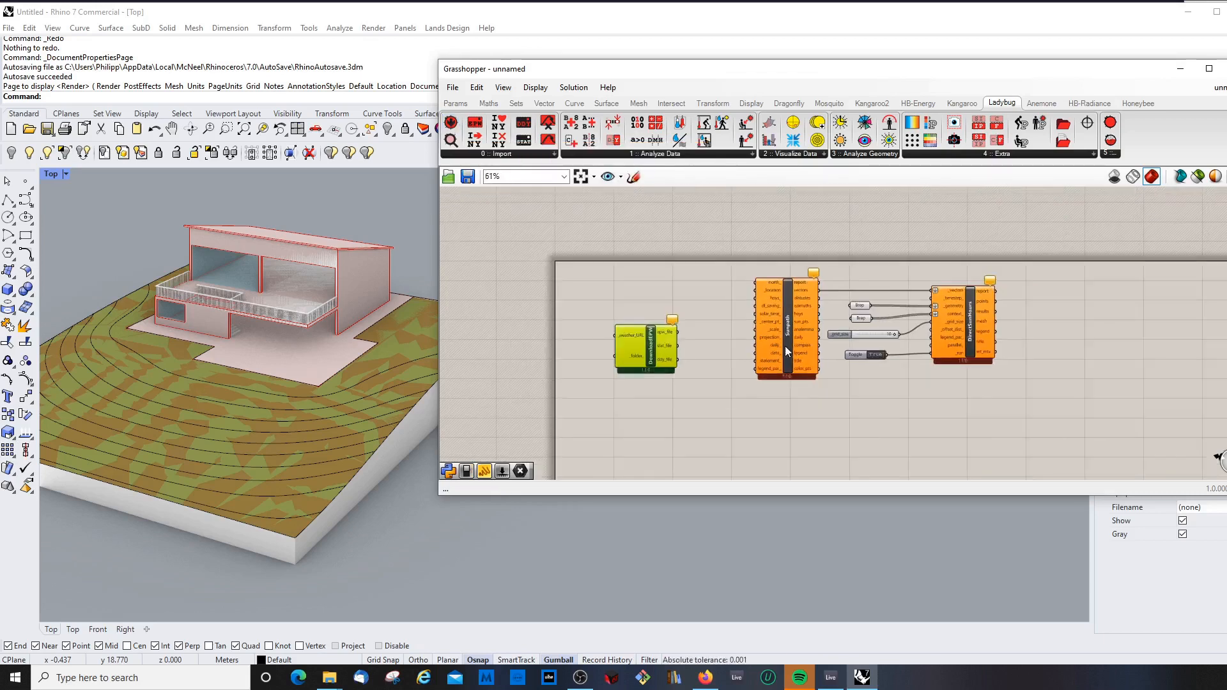
pyautogui.scroll(1, 926, 360)
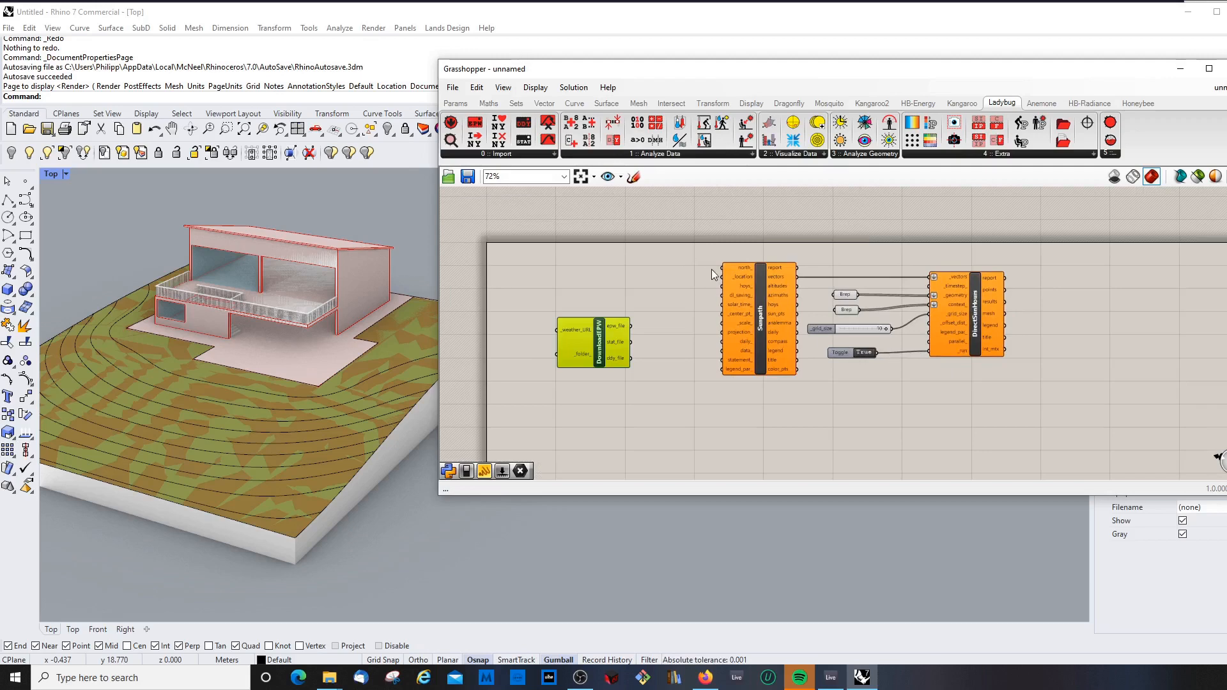
# - Move the Sunpath and DirectSunHours group with its connected inputs farther from DownloadEPW to make room for more components
pyautogui.moveTo(712, 271); pyautogui.dragTo(1037, 446)
pyautogui.moveTo(761, 288); pyautogui.dragTo(900, 301)
pyautogui.moveTo(586, 339); pyautogui.dragTo(611, 346)
pyautogui.click(665, 323)
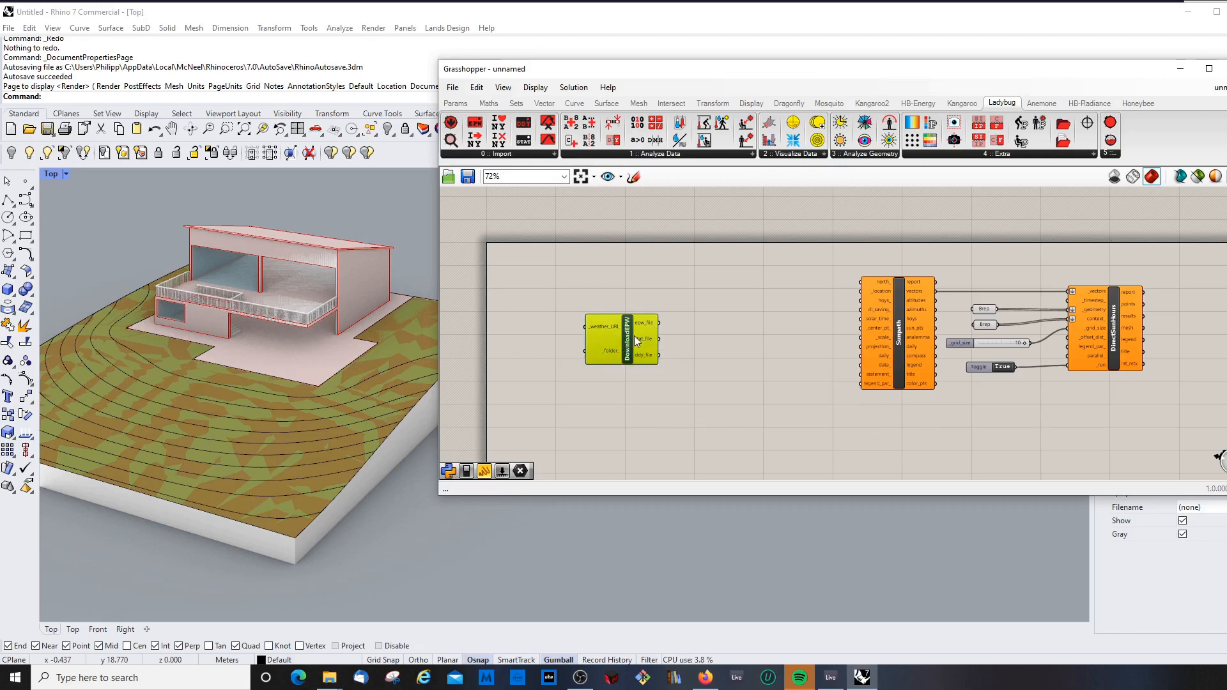
# - Add the LB EPWMap component on the input side of DownloadEPW, adjusting DownloadEPW's position
pyautogui.moveTo(626, 334); pyautogui.dragTo(635, 335)
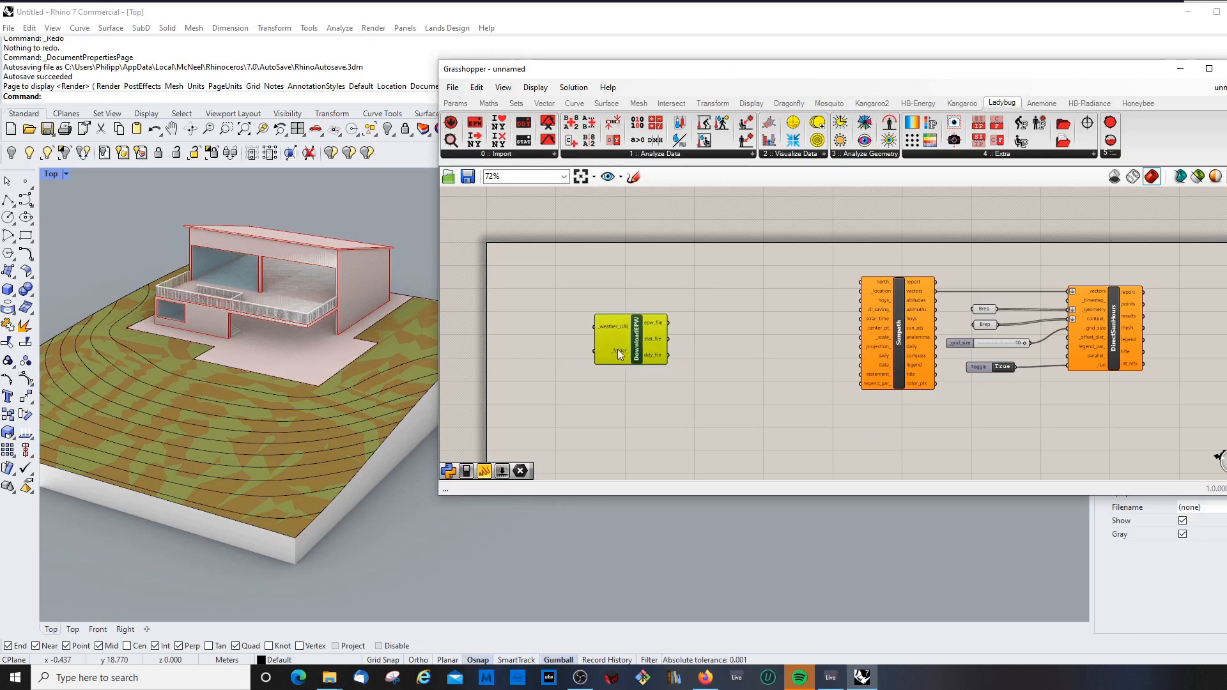
pyautogui.moveTo(609, 352)
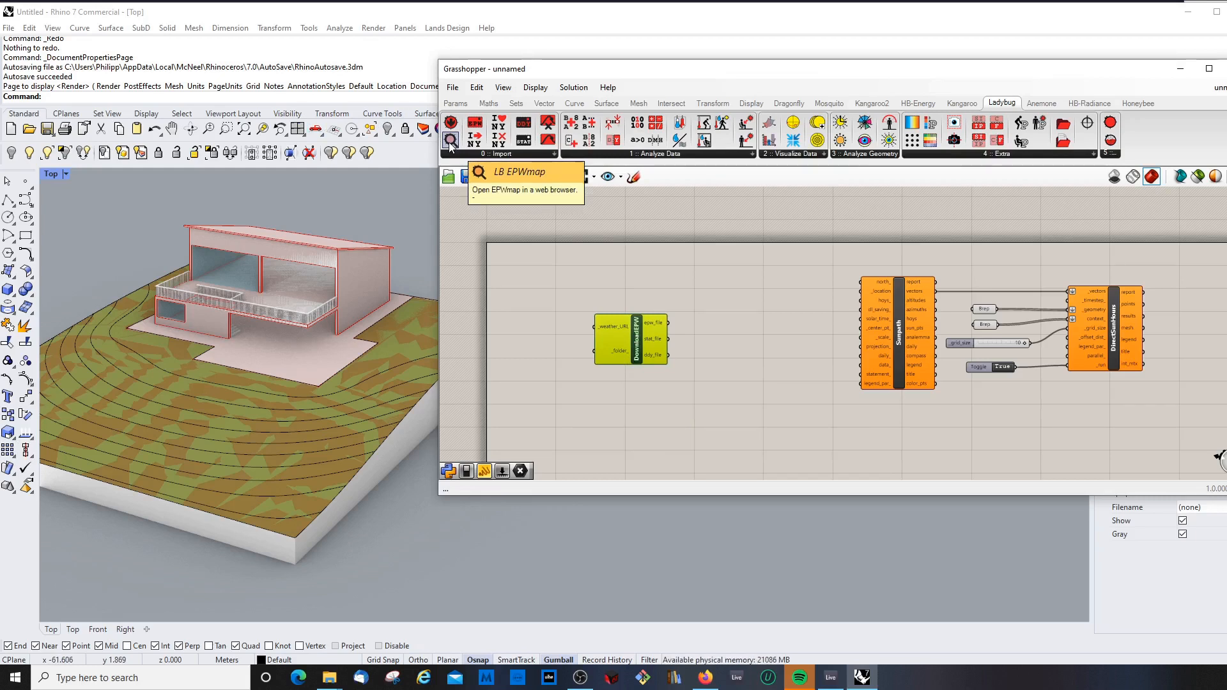
pyautogui.moveTo(450, 145); pyautogui.dragTo(554, 329)
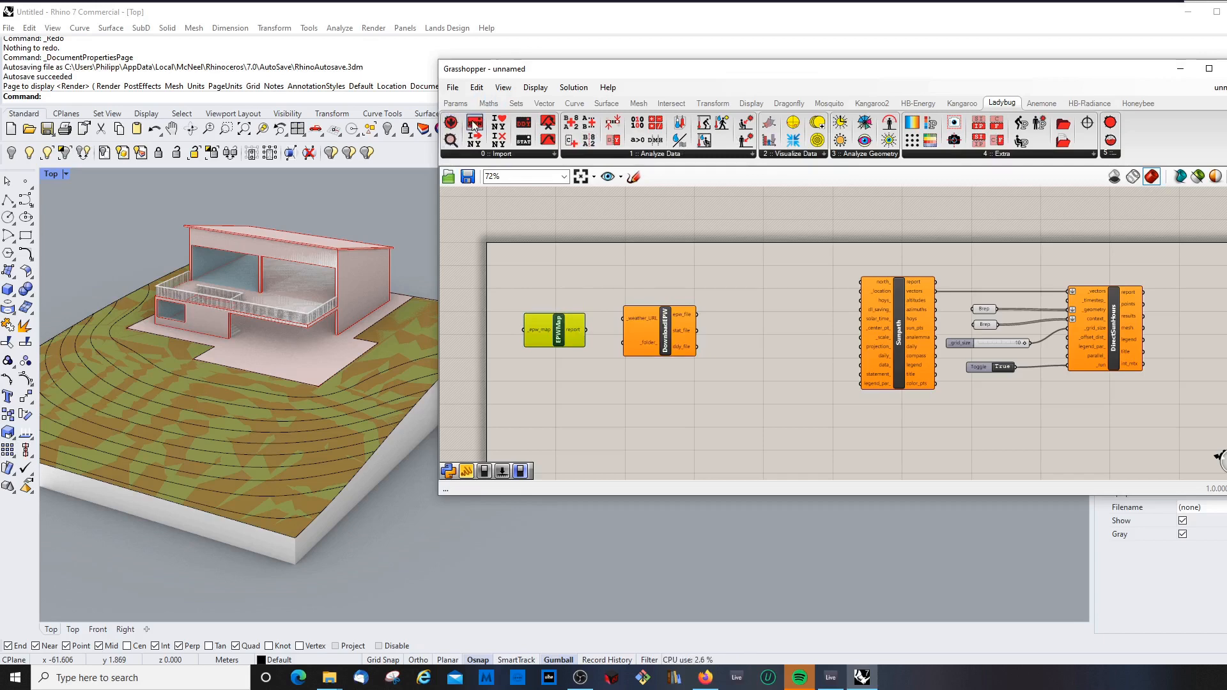
pyautogui.moveTo(474, 124); pyautogui.dragTo(699, 432)
pyautogui.moveTo(710, 412); pyautogui.dragTo(766, 319)
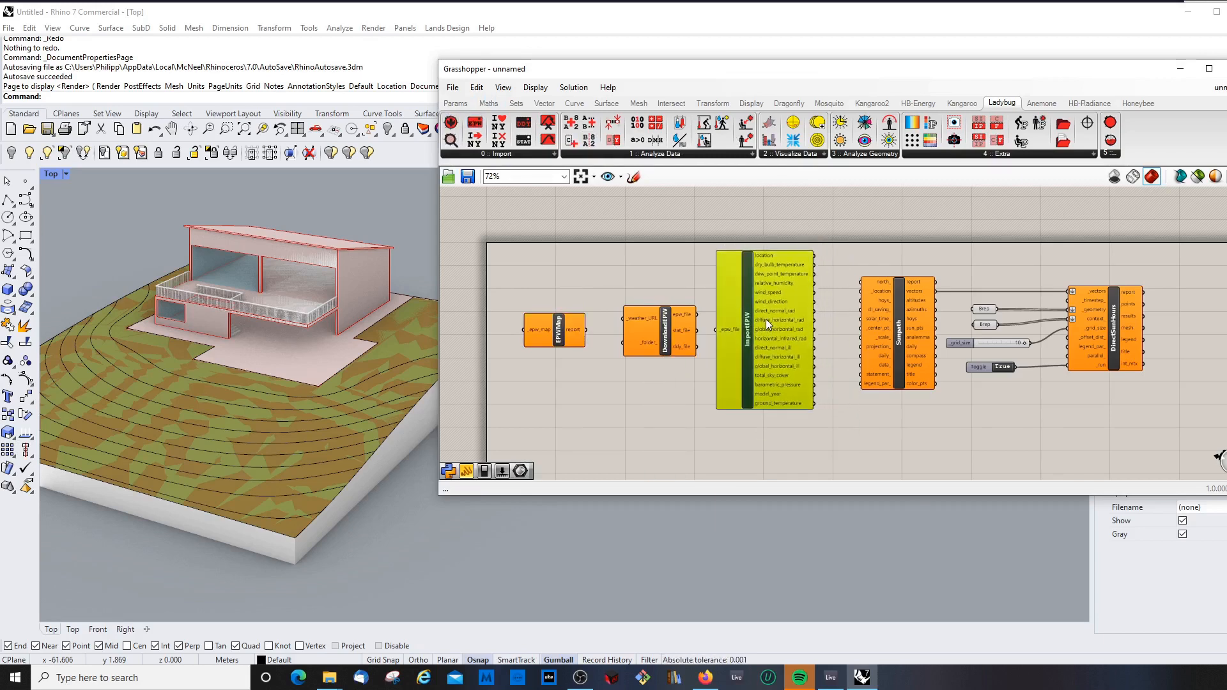
pyautogui.click(711, 270)
pyautogui.scroll(3, 705, 286)
pyautogui.scroll(-3, 575, 332)
pyautogui.scroll(2, 623, 330)
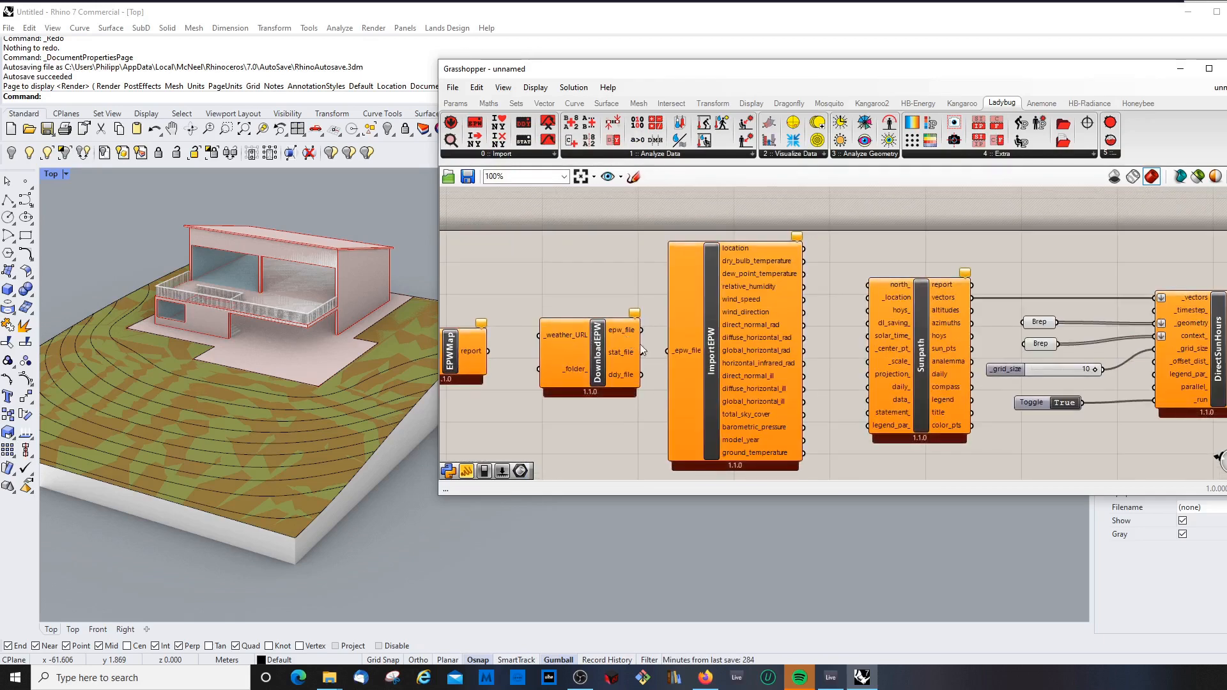
pyautogui.moveTo(641, 330); pyautogui.dragTo(668, 351)
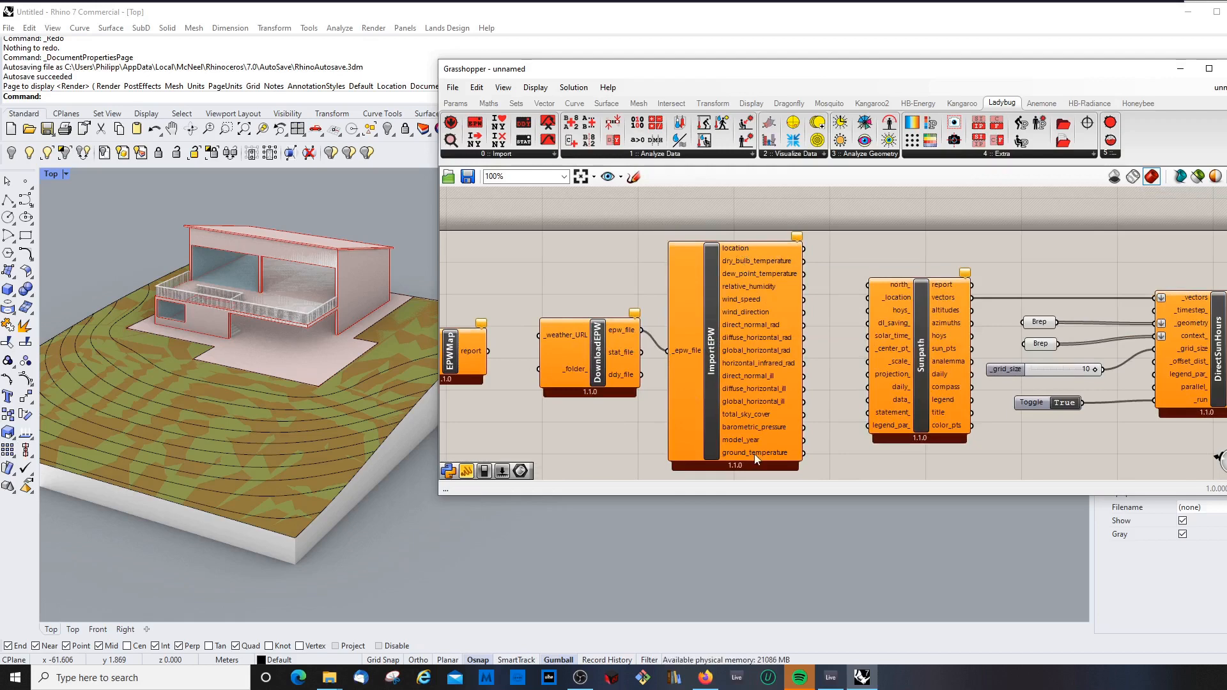
pyautogui.scroll(-2, 751, 293)
pyautogui.scroll(2, 713, 304)
pyautogui.click(714, 305)
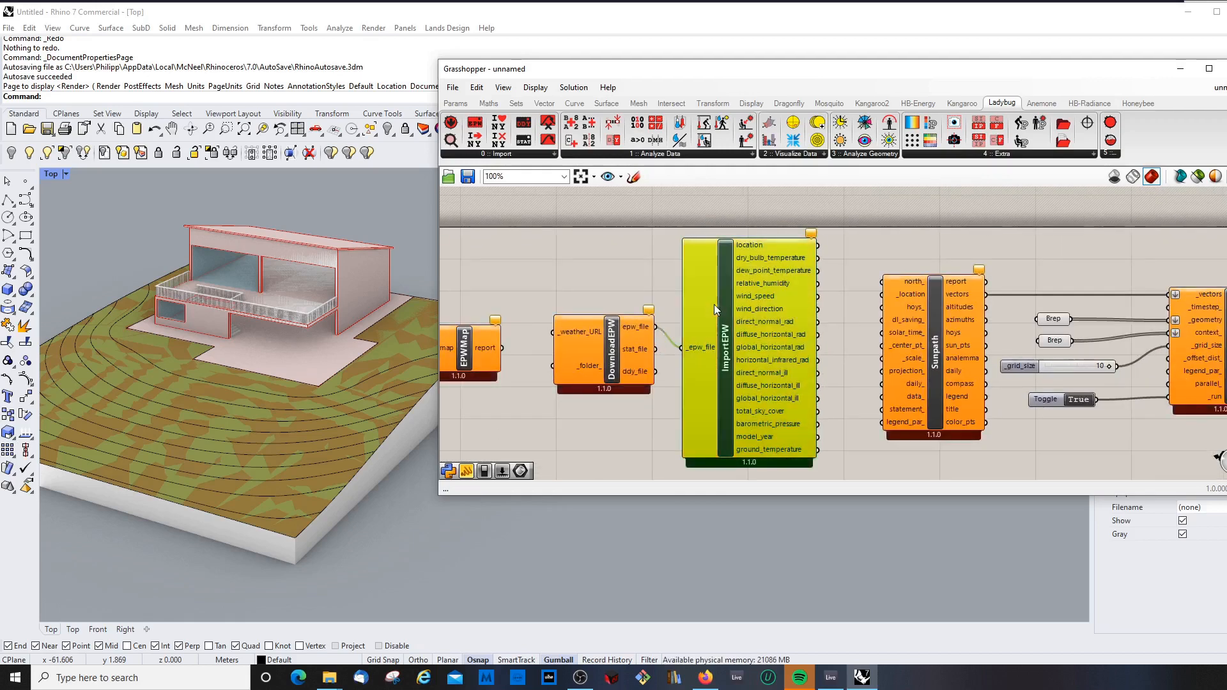
pyautogui.press('Delete')
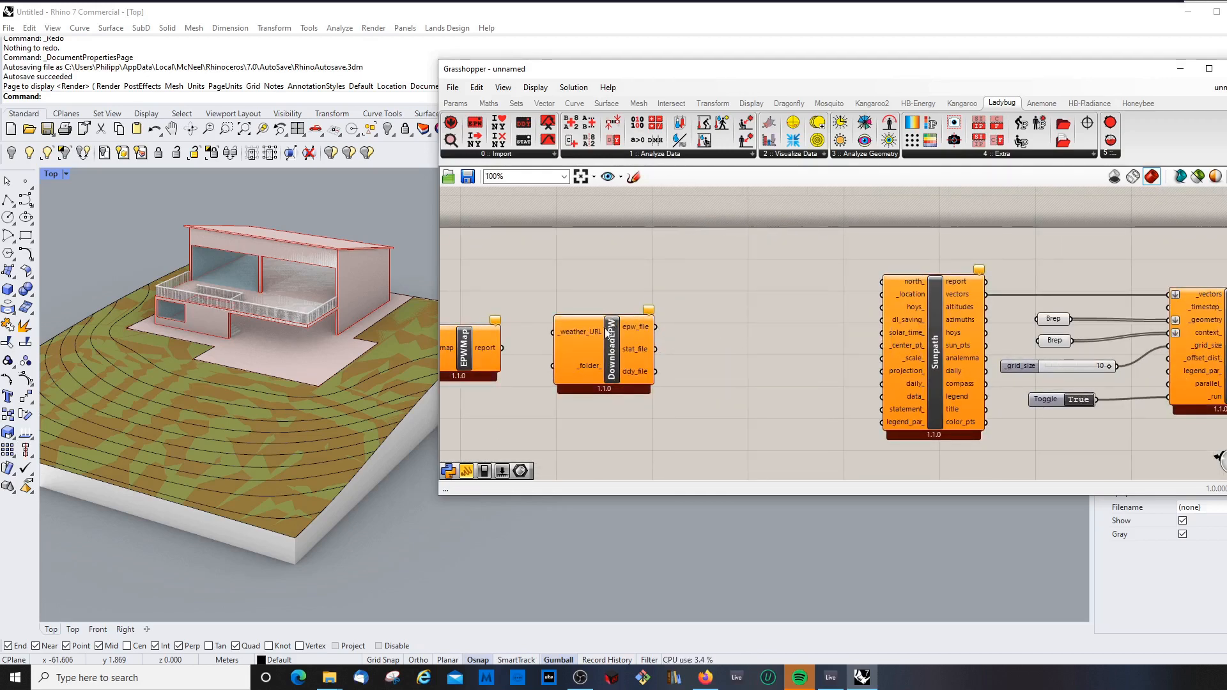
# - Move EPWMap and DownloadEPW slightly closer to Sunpath, leaving a gap between DownloadEPW and Sunpath
pyautogui.click(638, 339)
pyautogui.click(708, 332)
pyautogui.scroll(-3, 591, 342)
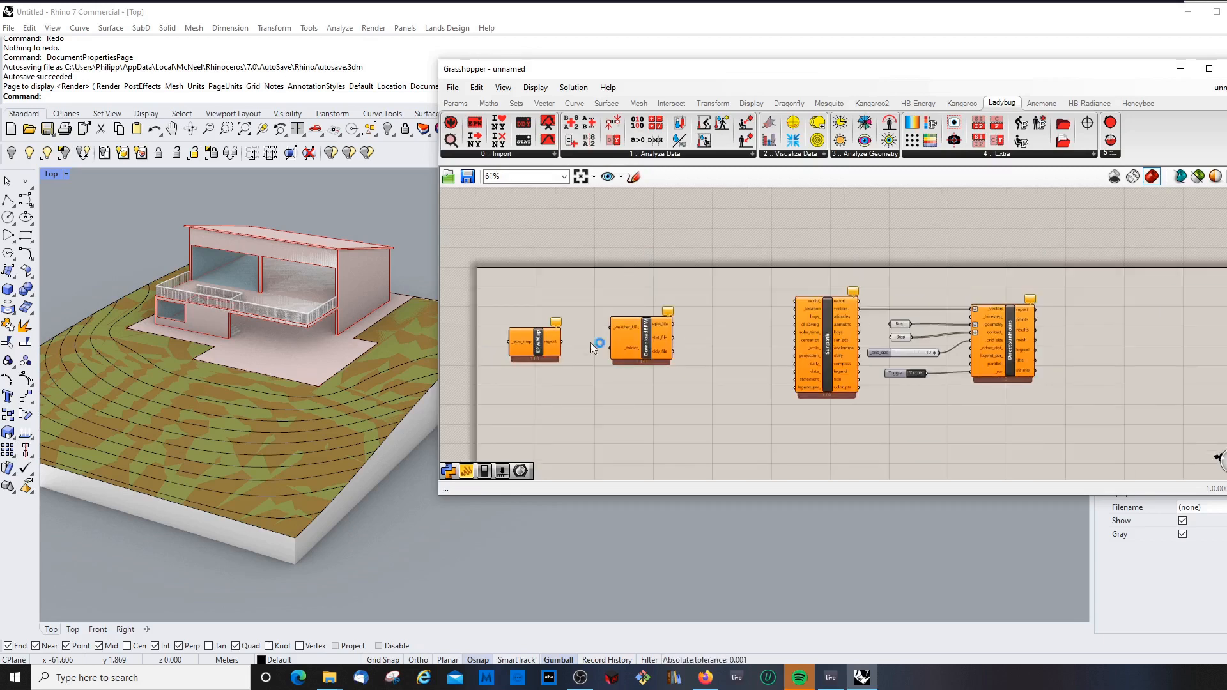
pyautogui.scroll(2, 539, 347)
pyautogui.moveTo(539, 347); pyautogui.dragTo(572, 343)
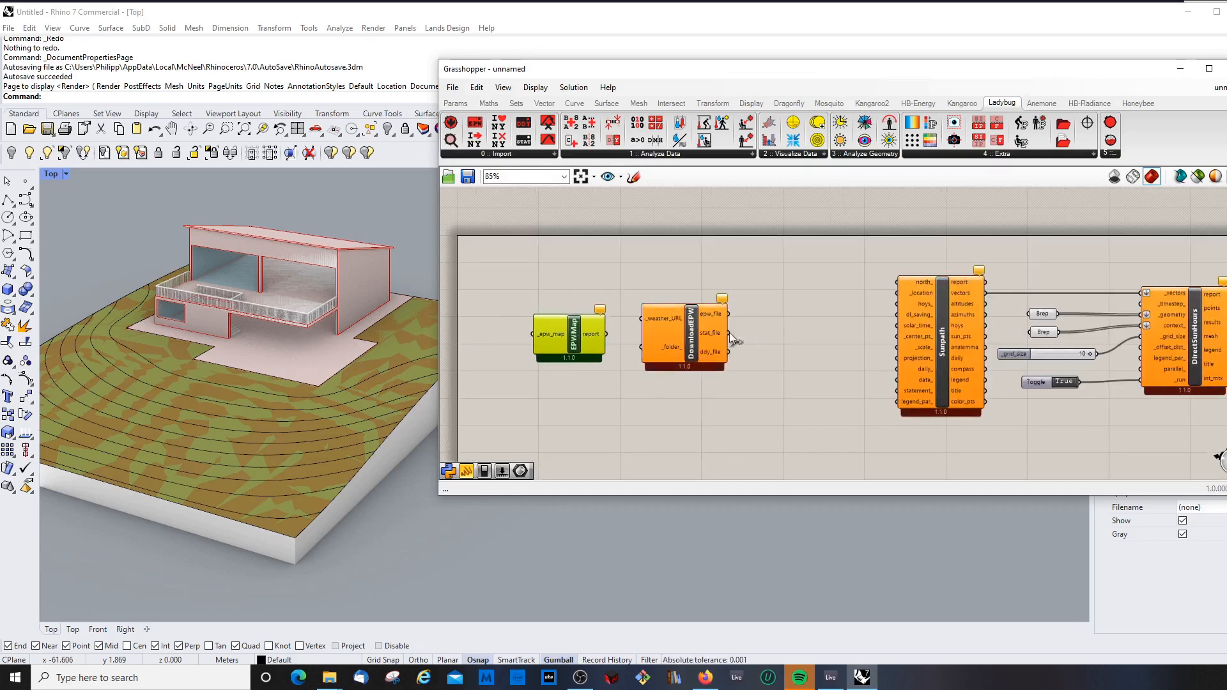
pyautogui.moveTo(691, 331); pyautogui.dragTo(724, 335)
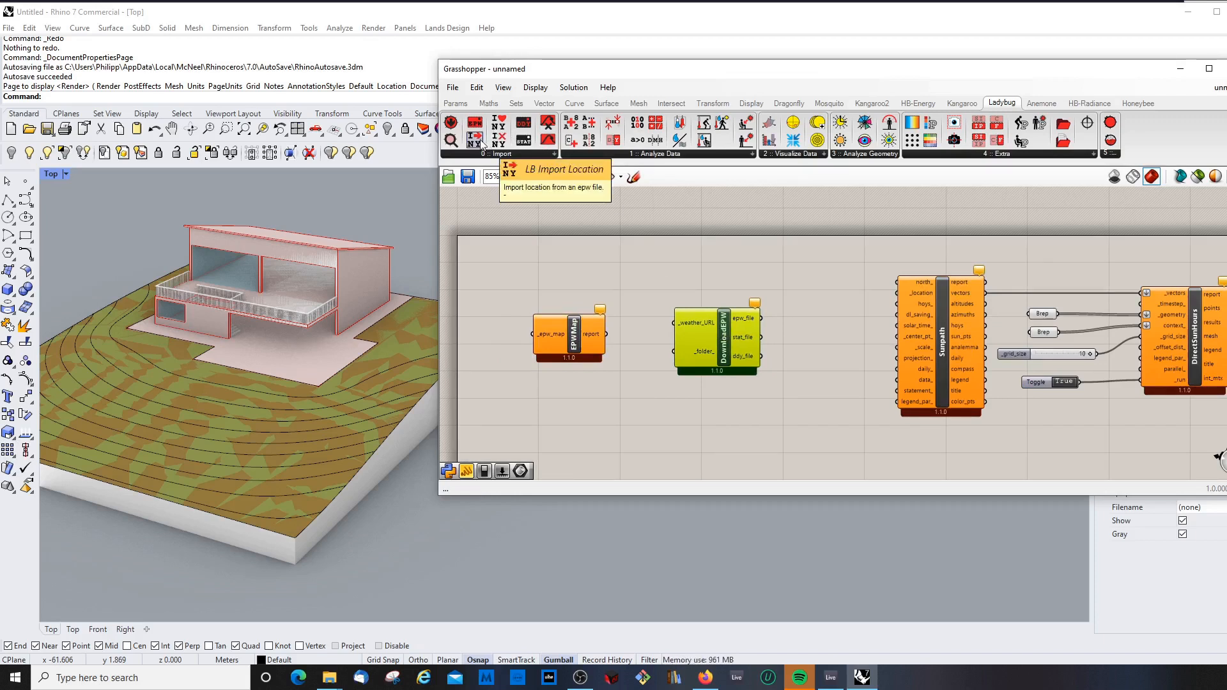
# - Add the LB Import Location component between DownloadEPW and Sunpath, and connect DownloadEPW's epw_file output to its _epw_file input
pyautogui.moveTo(481, 144); pyautogui.dragTo(653, 259)
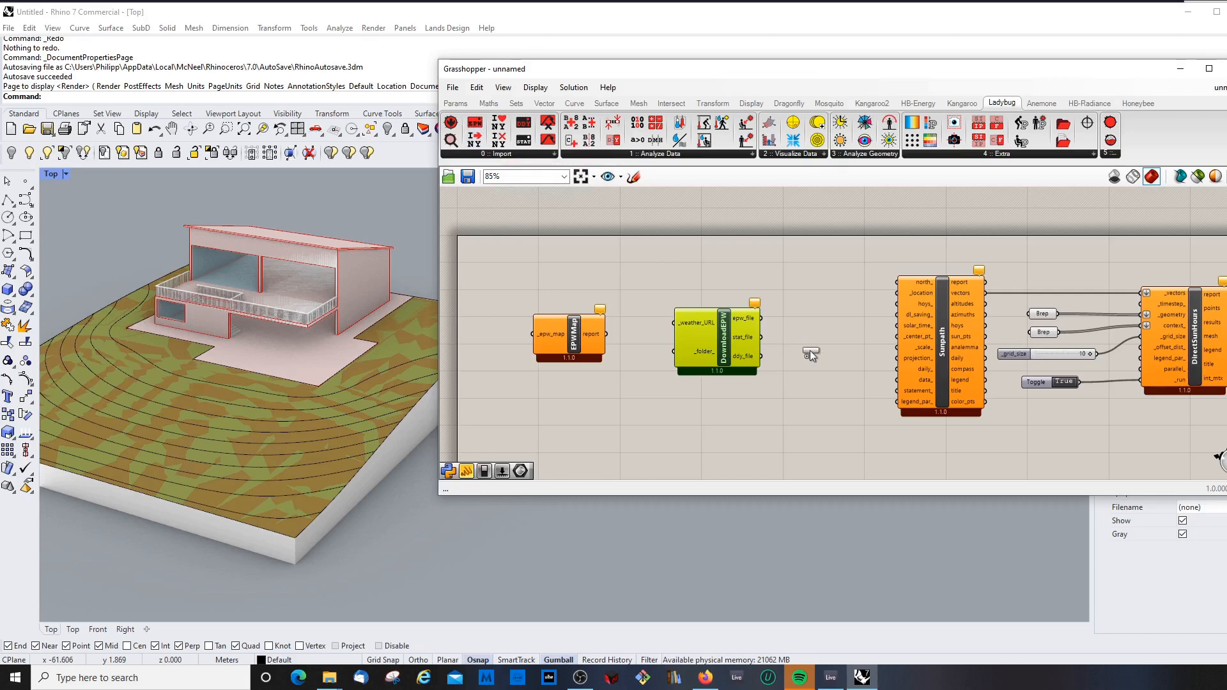
pyautogui.moveTo(811, 350); pyautogui.dragTo(810, 351)
pyautogui.moveTo(725, 330); pyautogui.dragTo(698, 328)
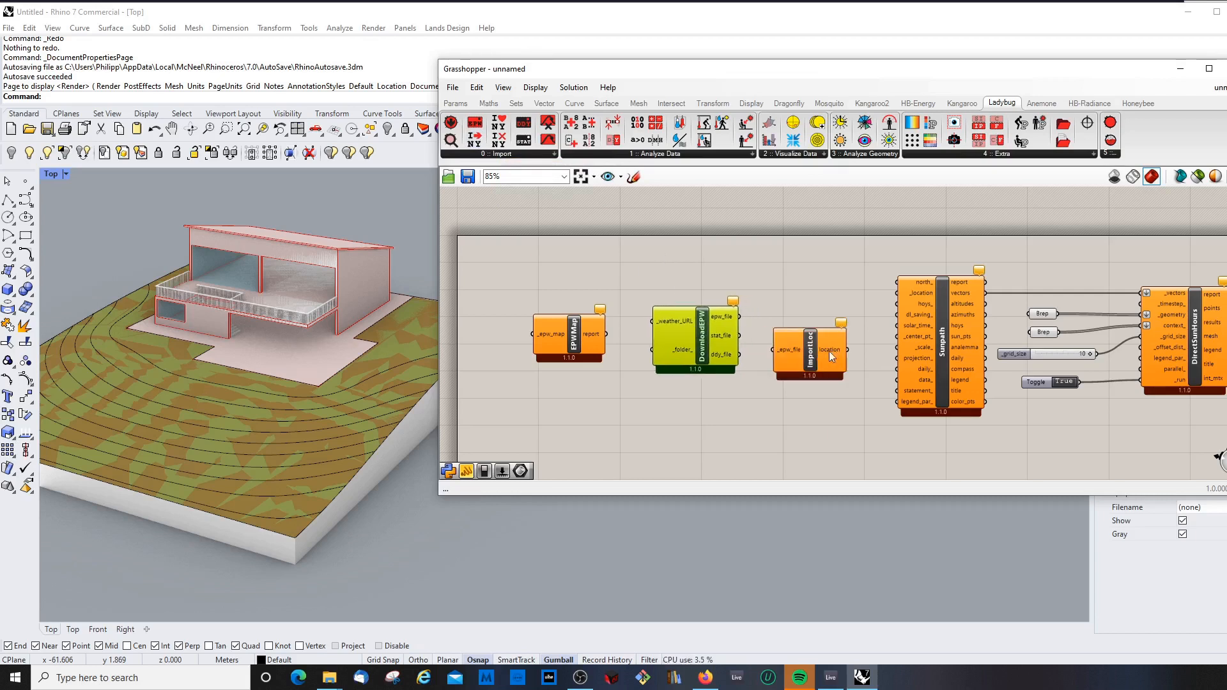
pyautogui.moveTo(821, 352); pyautogui.dragTo(824, 344)
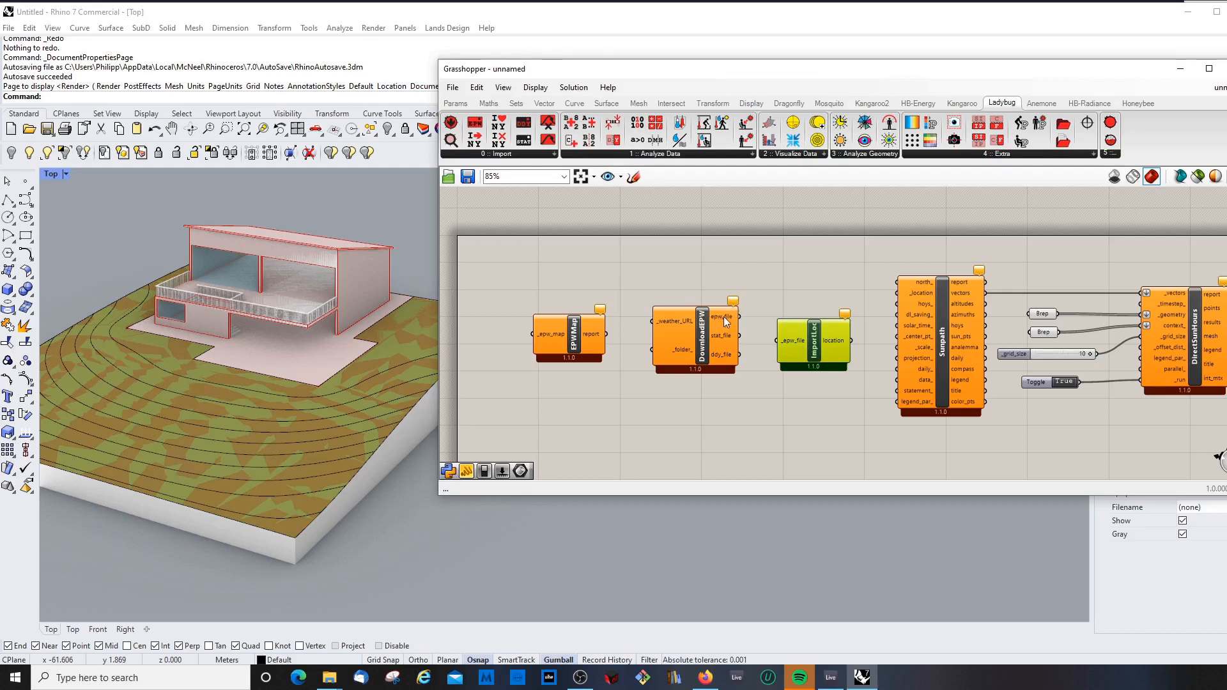
pyautogui.moveTo(740, 317); pyautogui.dragTo(777, 341)
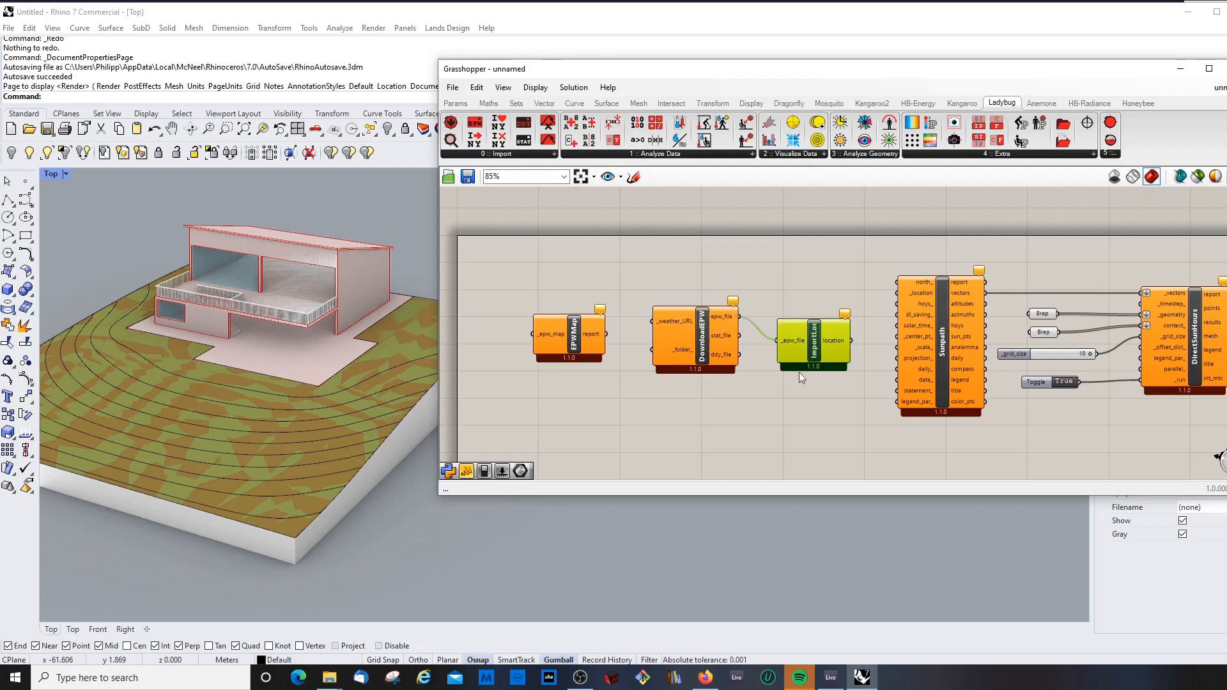
pyautogui.click(829, 391)
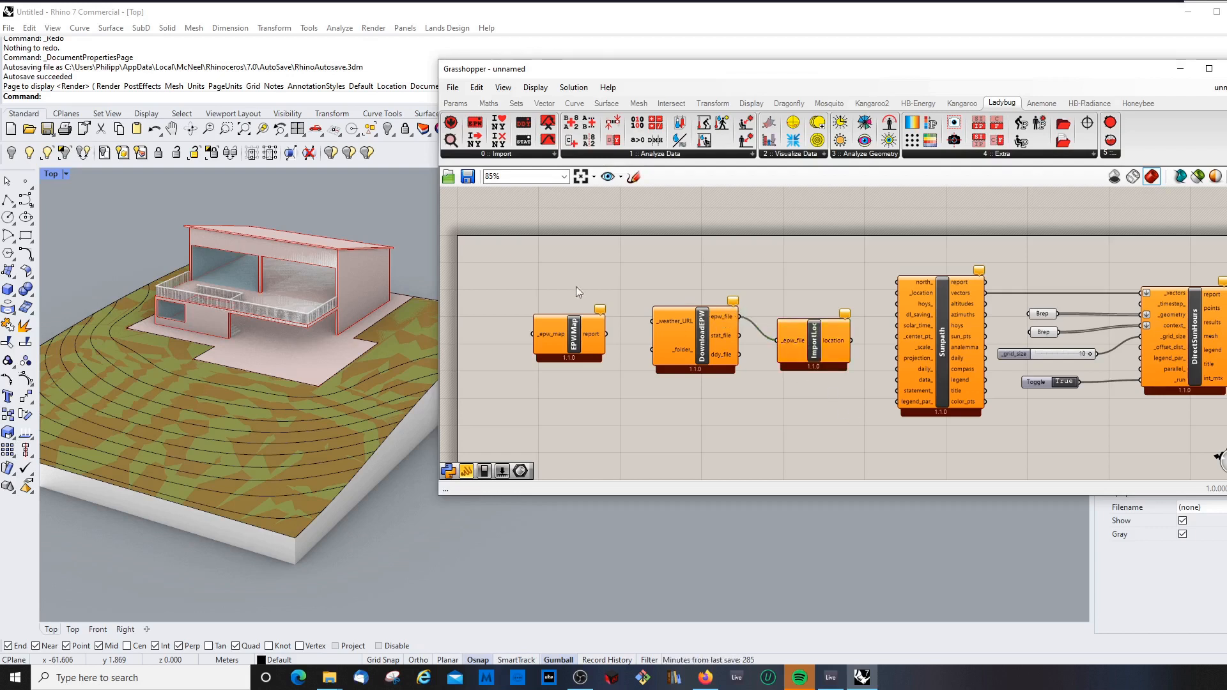
# - Add a Boolean Toggle connected to EPWMap's _epw_map input, and place an empty Panel above DownloadEPW
pyautogui.doubleClick(526, 265)
pyautogui.write('t')
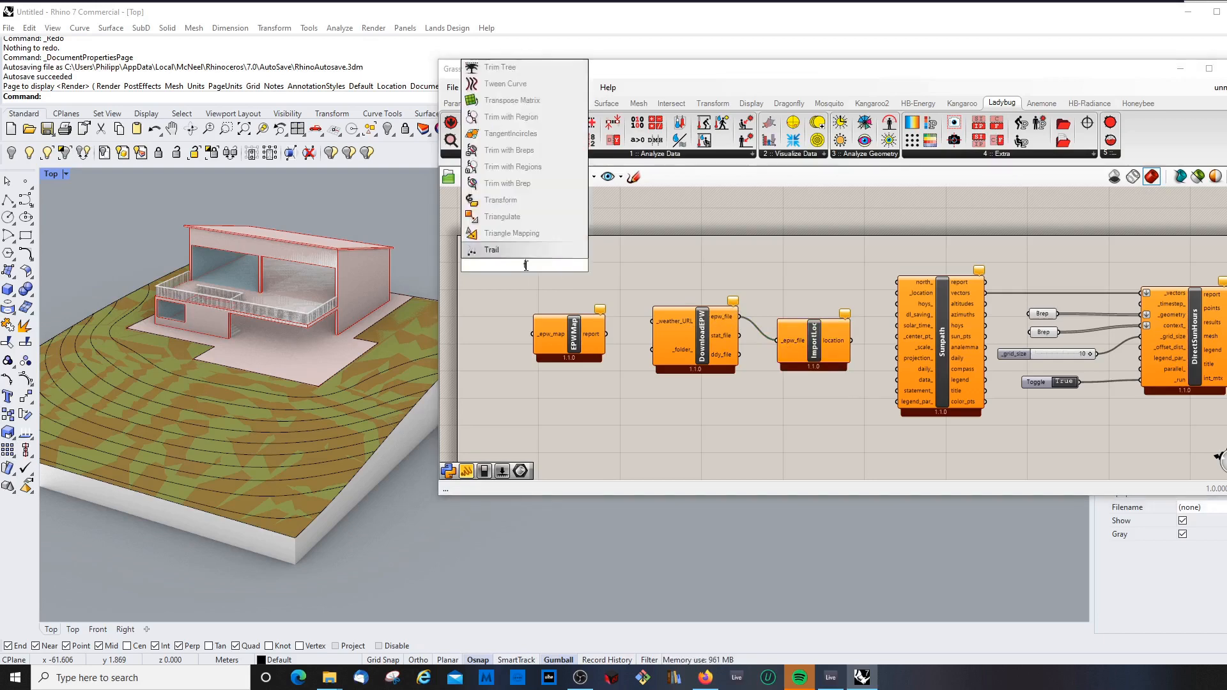
pyautogui.write('ogg')
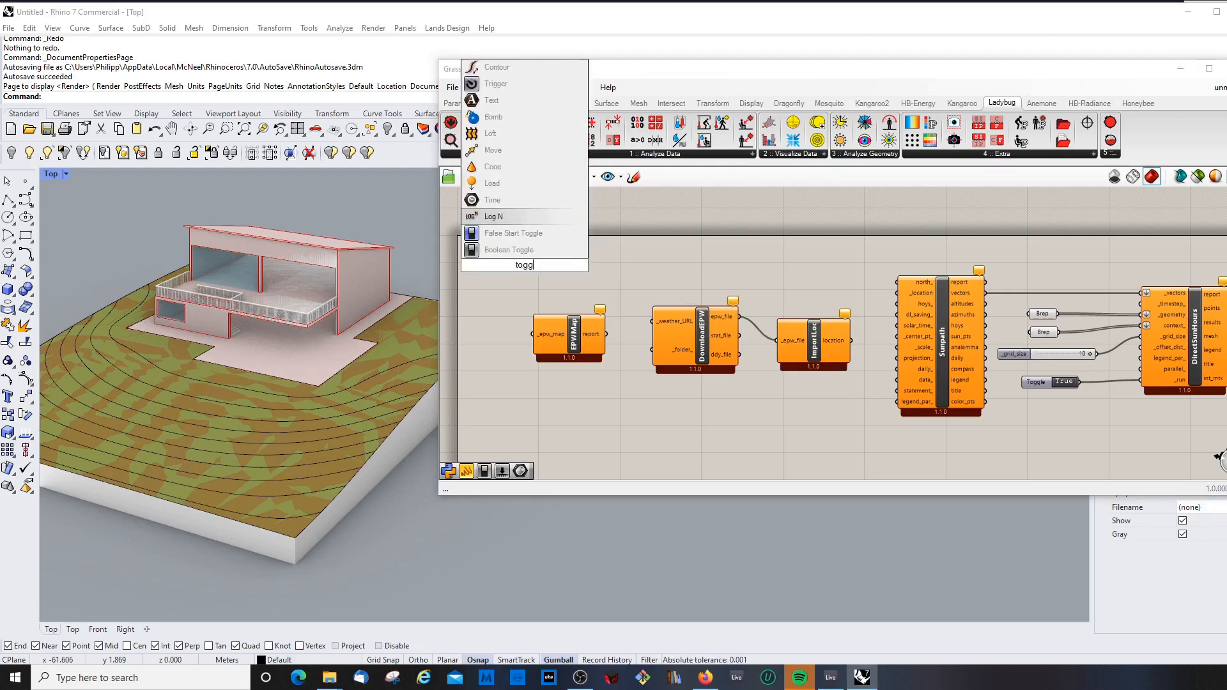
pyautogui.click(500, 251)
pyautogui.moveTo(519, 268); pyautogui.dragTo(509, 275)
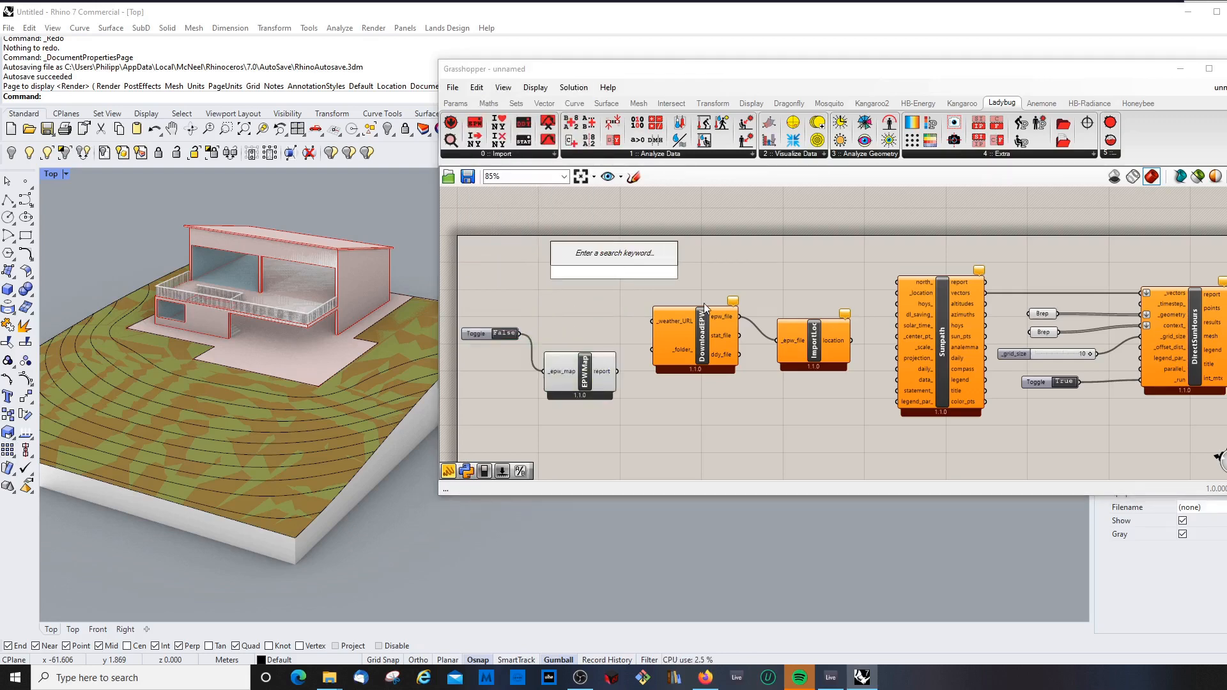
pyautogui.write('panel')
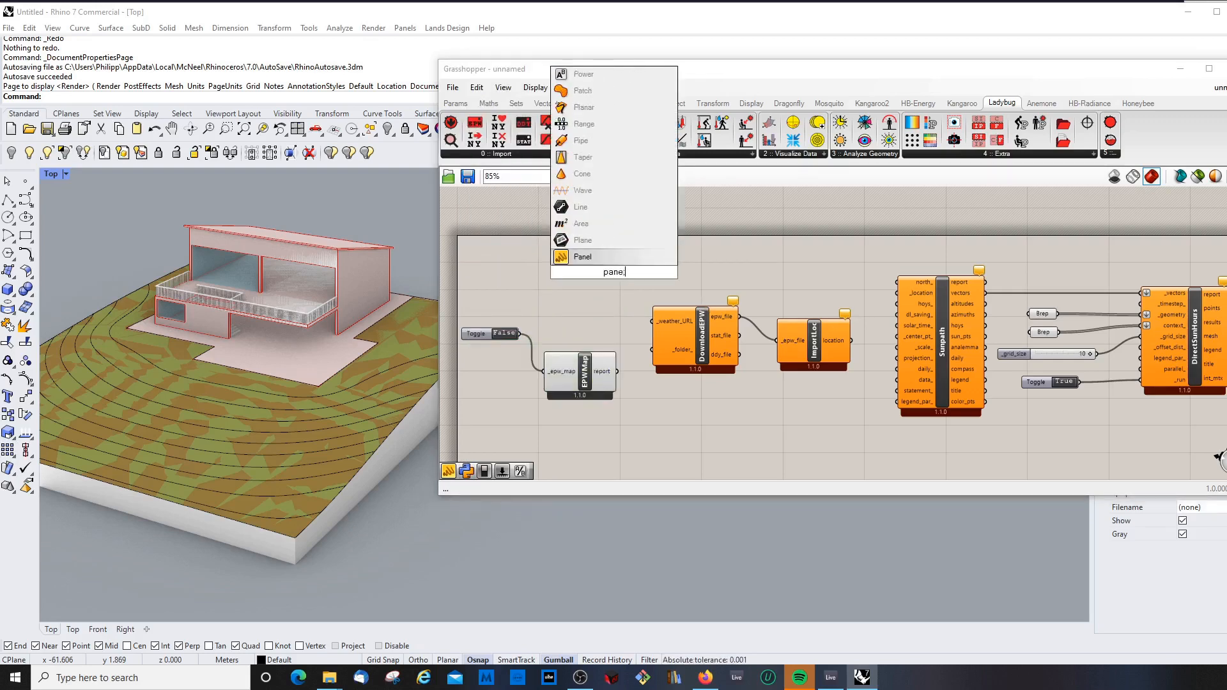
pyautogui.click(592, 255)
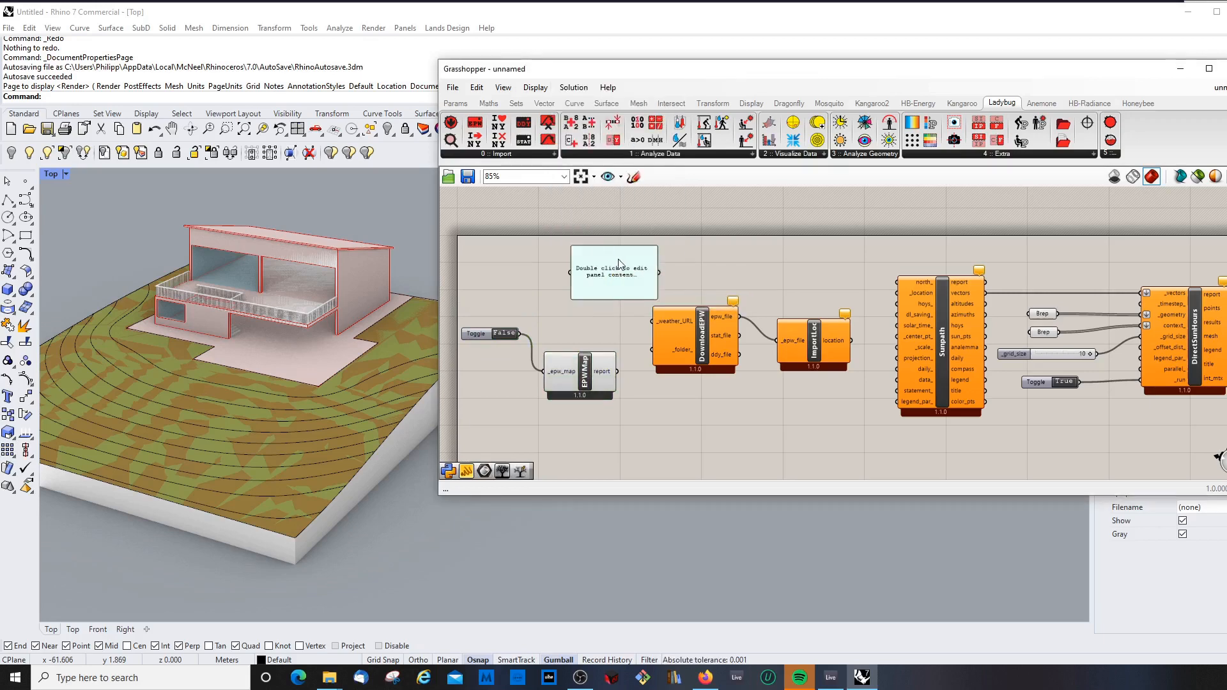
# - Set the EPWMap toggle to True to open the weather map in the browser, and select the Kiruna IWEC station in Sweden
pyautogui.doubleClick(503, 335)
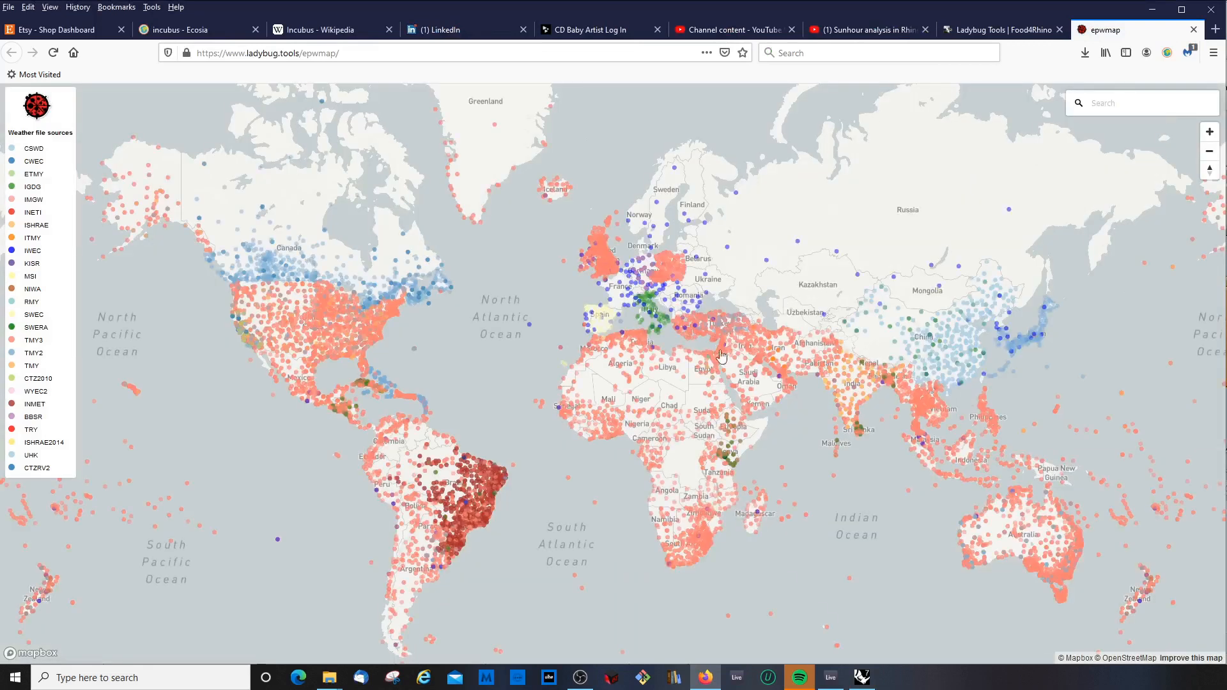
pyautogui.moveTo(751, 264); pyautogui.dragTo(727, 428)
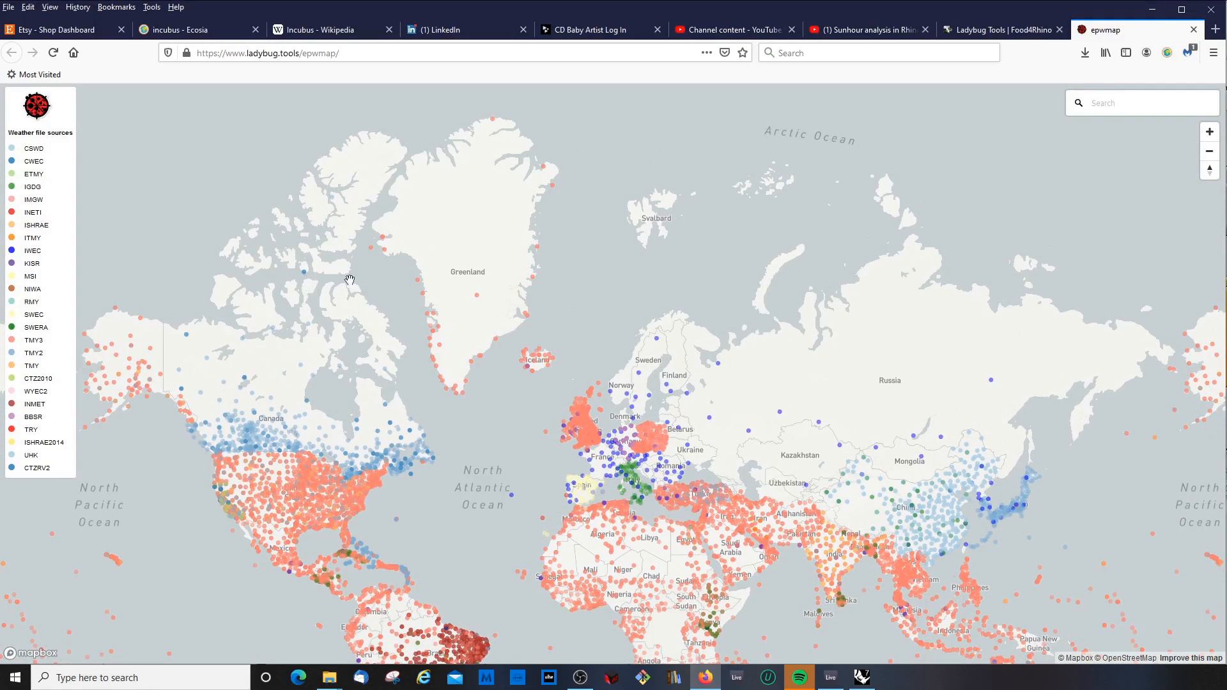
pyautogui.click(657, 338)
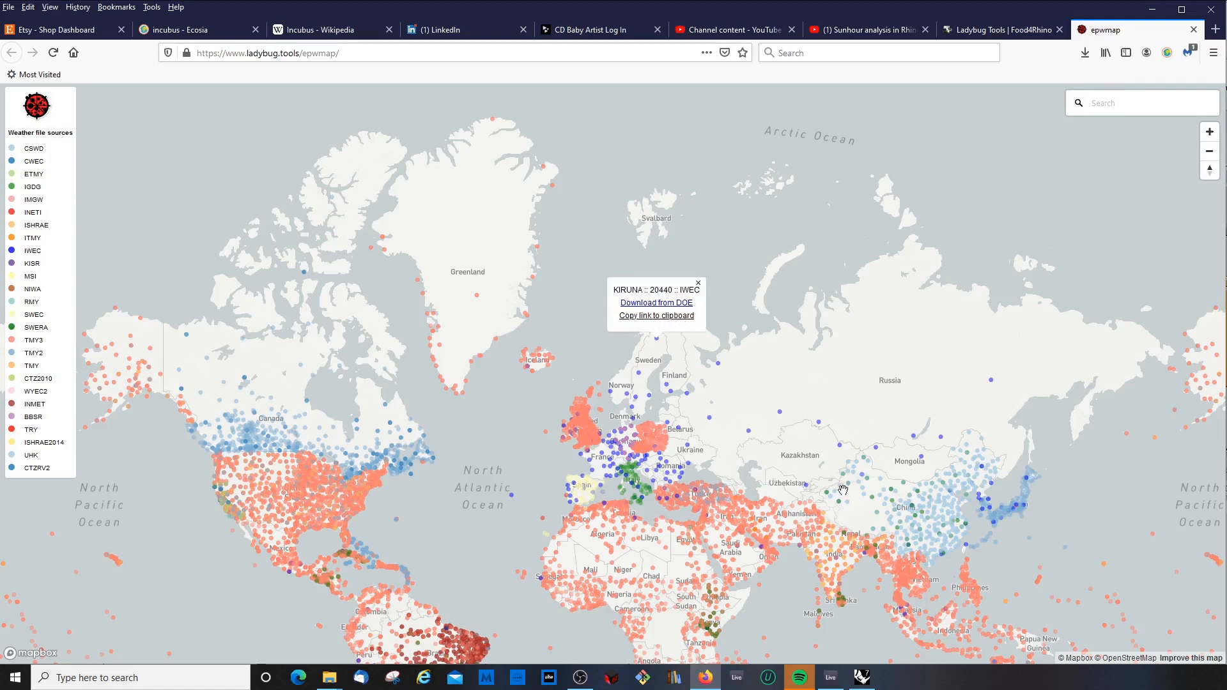
pyautogui.moveTo(863, 685)
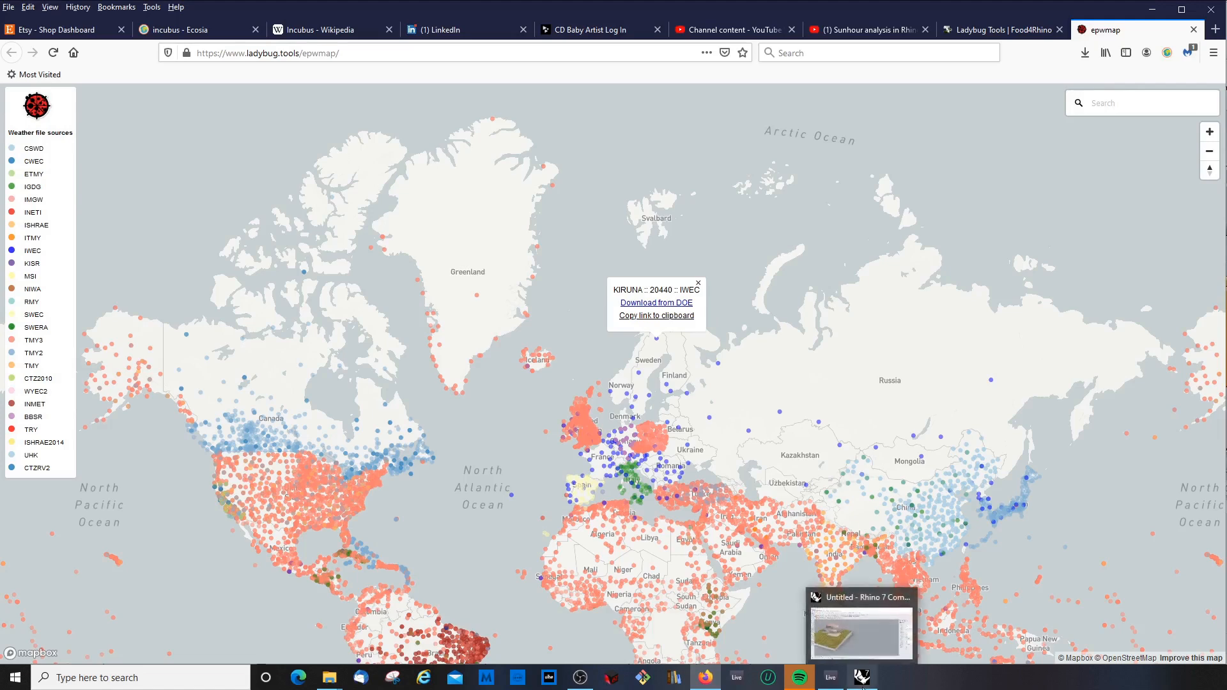
pyautogui.click(862, 633)
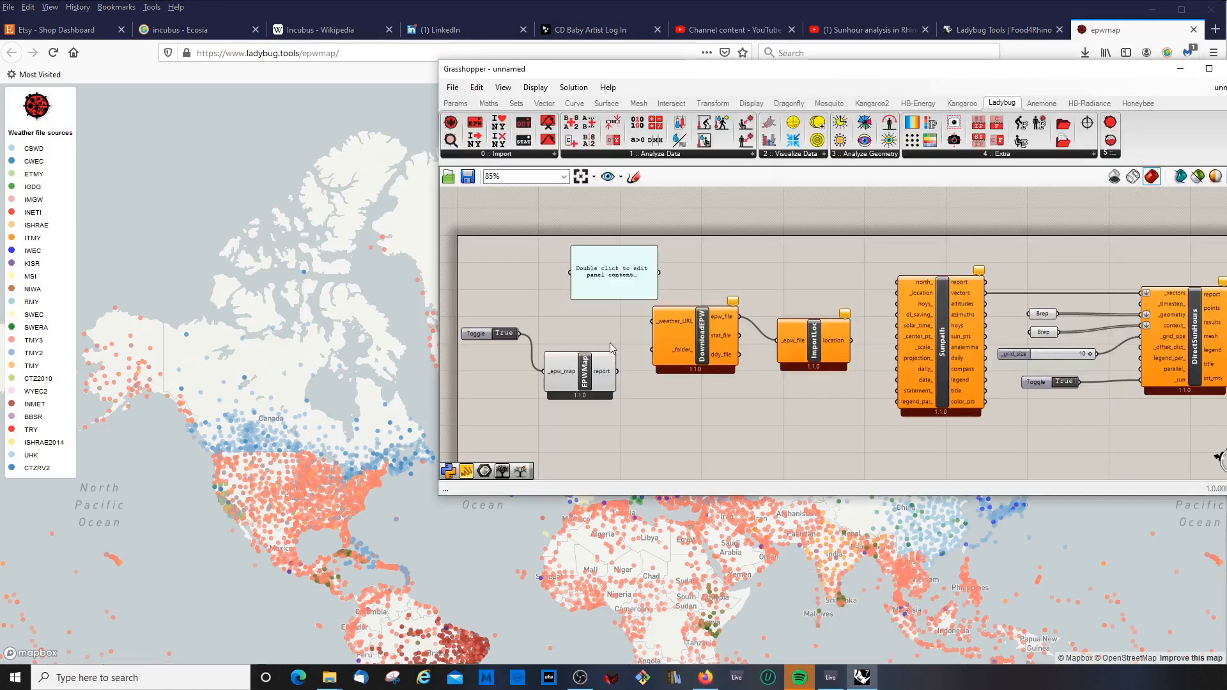
pyautogui.doubleClick(629, 278)
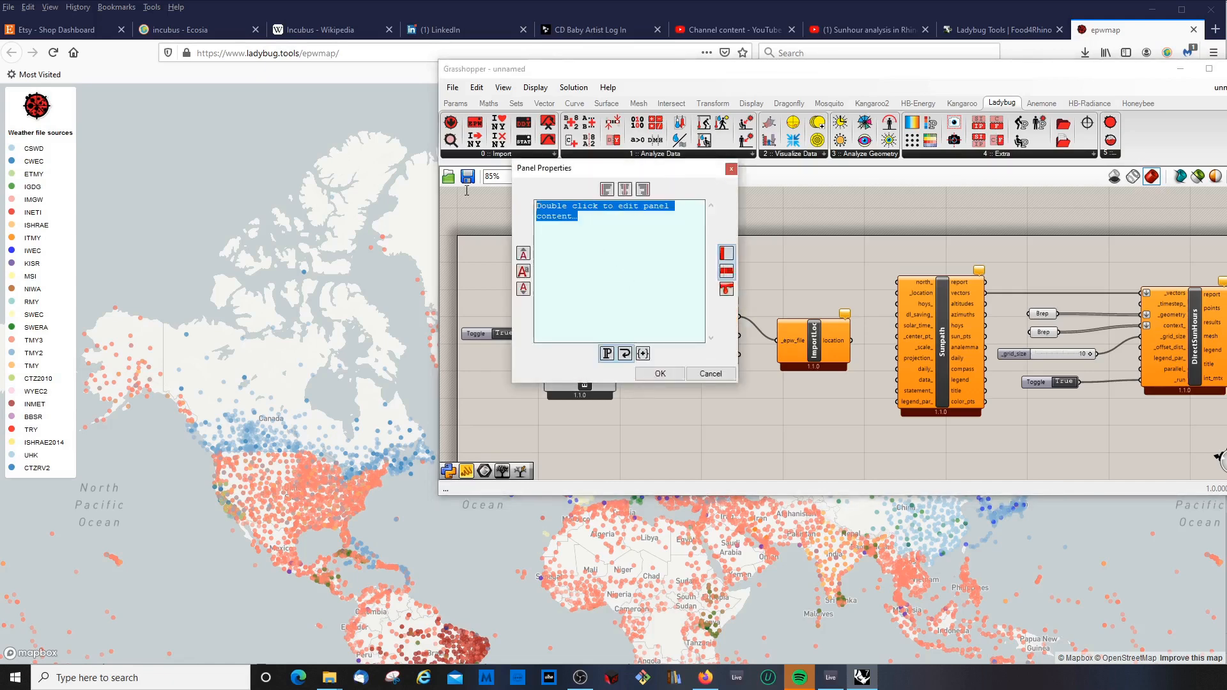
pyautogui.write('https://www.energyplus.net/weather-download/europe_wmo_region_6/SWE//SWE_Kiruna.020440_IWEC/all')
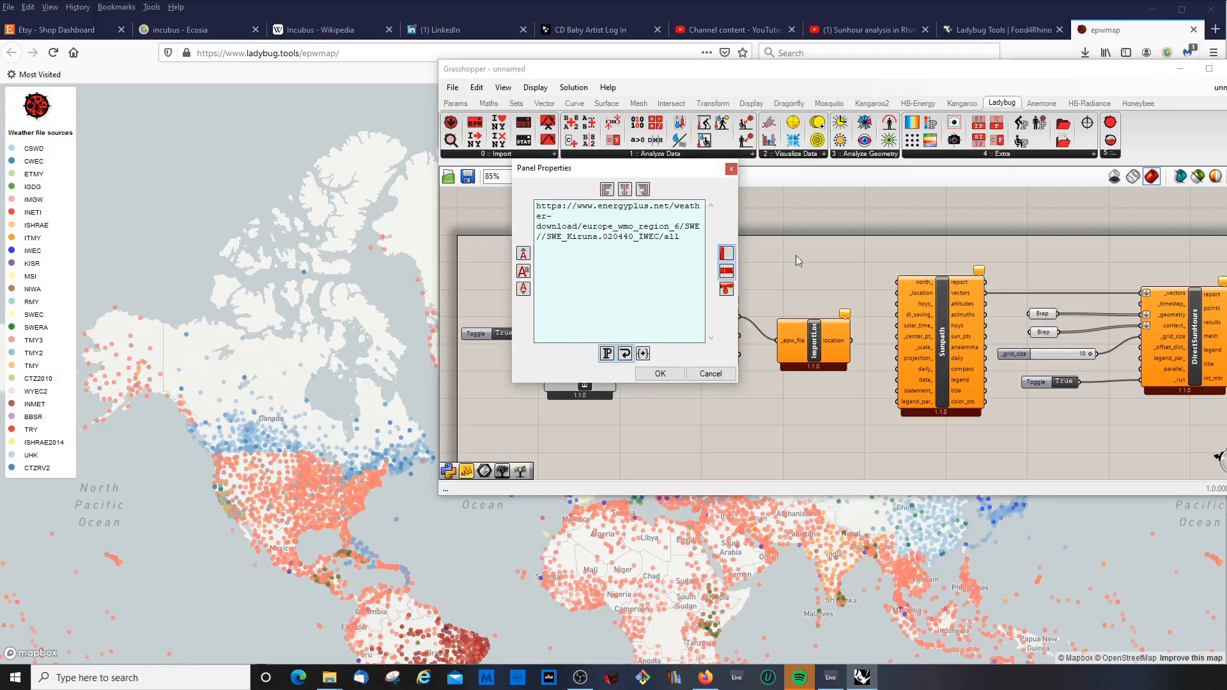
pyautogui.click(660, 374)
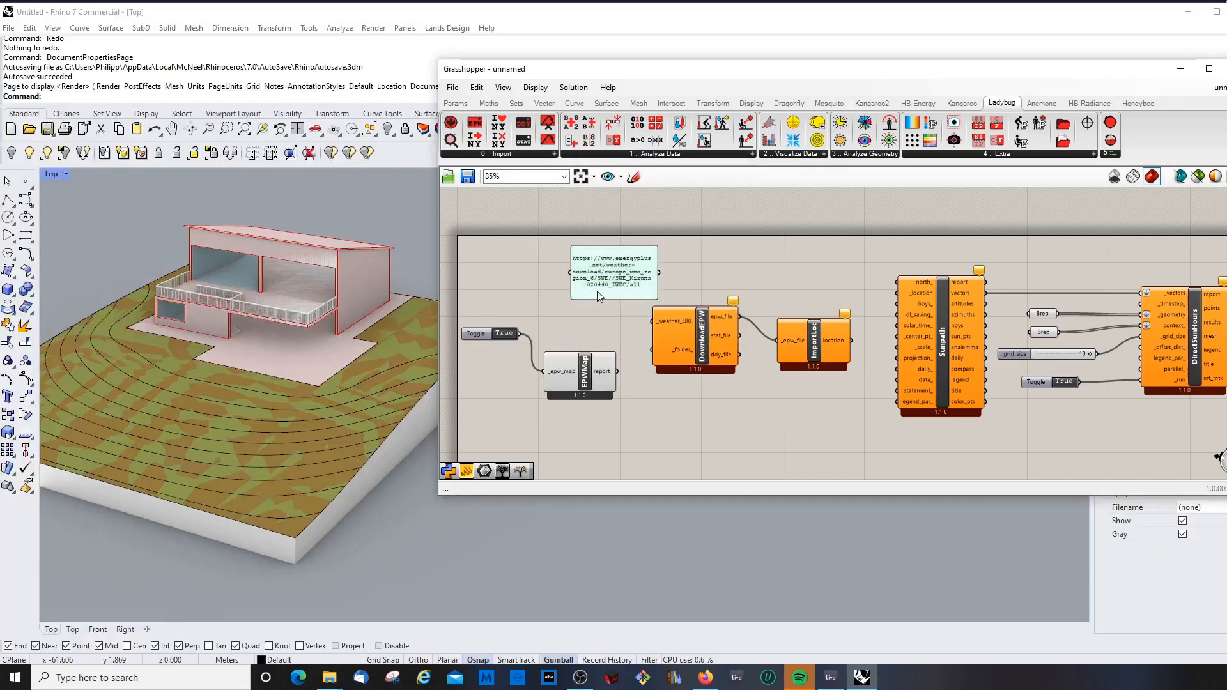
# - Connect the Panel with the Kiruna link to DownloadEPW's _weather_URL input and place it on the component's input side
pyautogui.scroll(3, 618, 281)
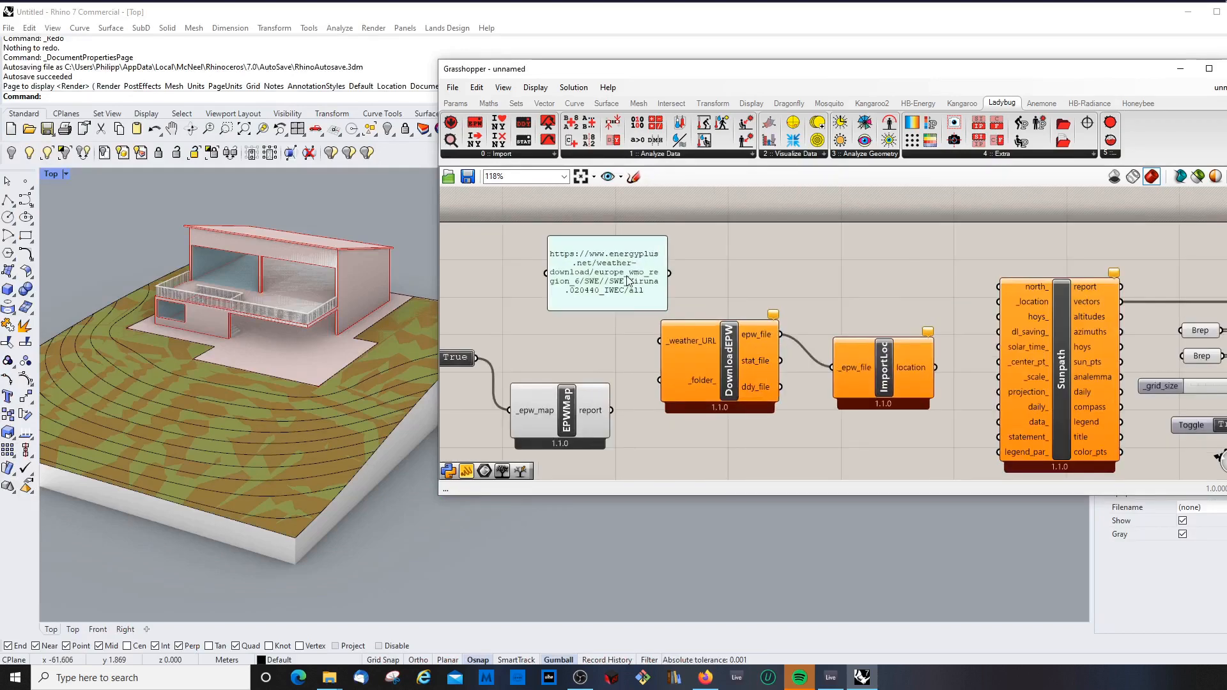
pyautogui.click(629, 281)
pyautogui.doubleClick(629, 282)
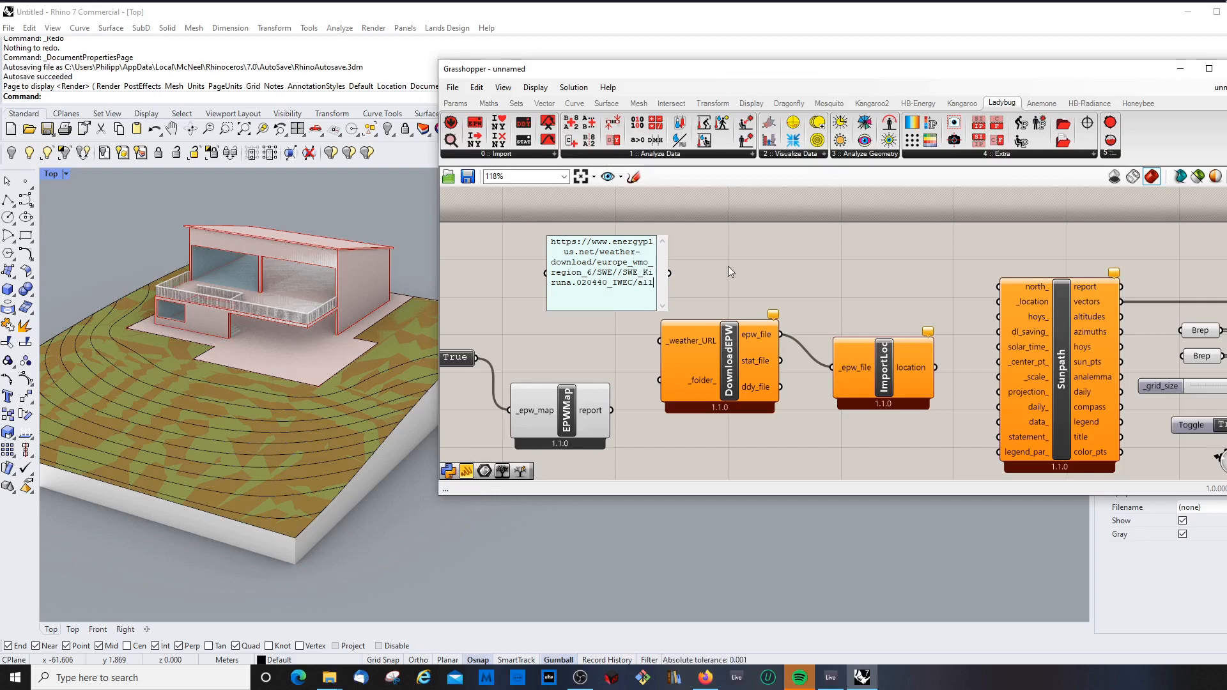
pyautogui.moveTo(670, 273); pyautogui.dragTo(673, 345)
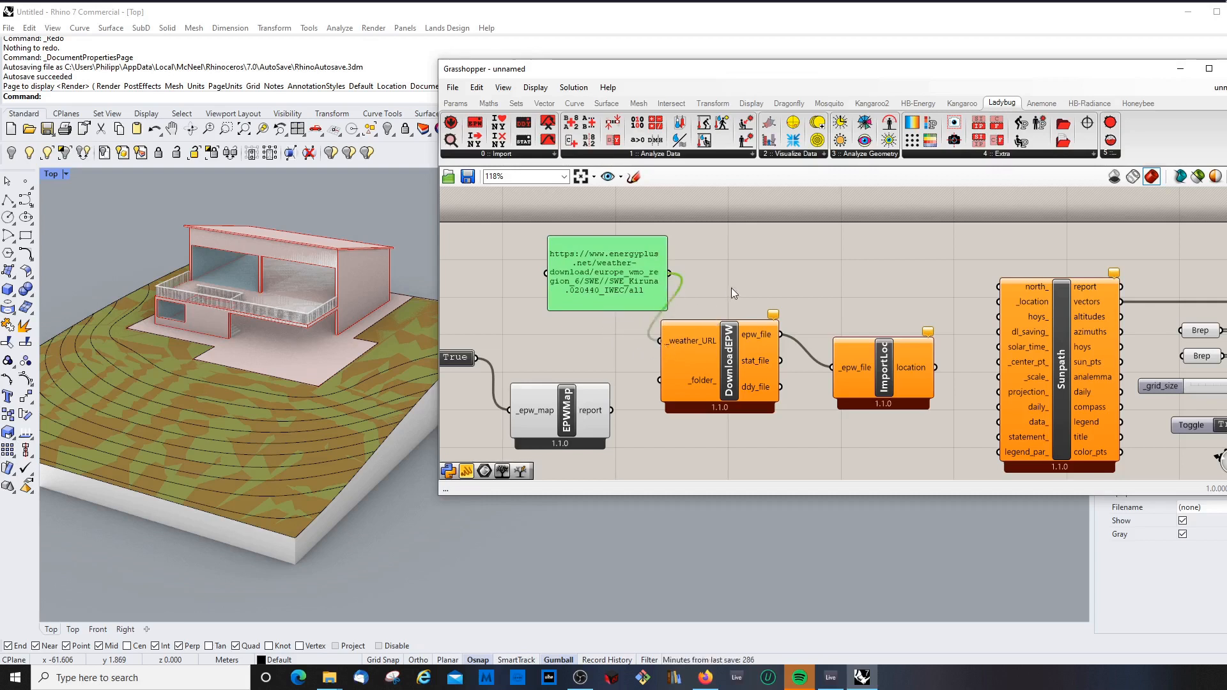
pyautogui.scroll(-3, 734, 301)
pyautogui.scroll(2, 738, 308)
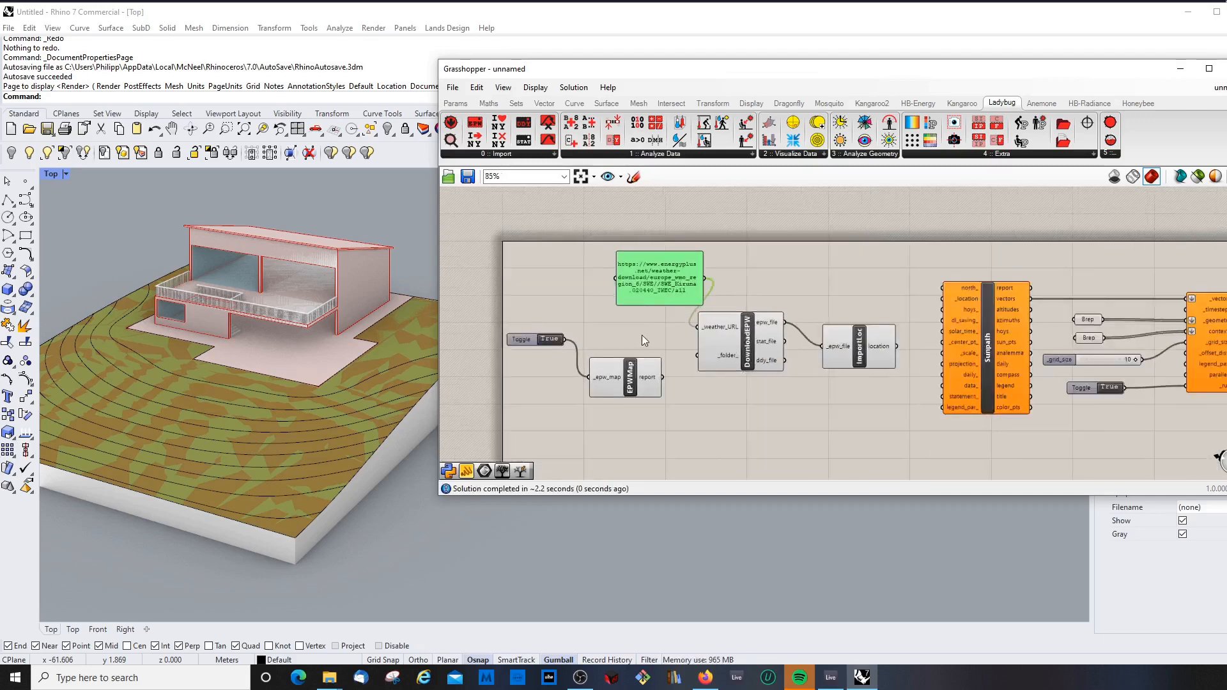
pyautogui.click(708, 264)
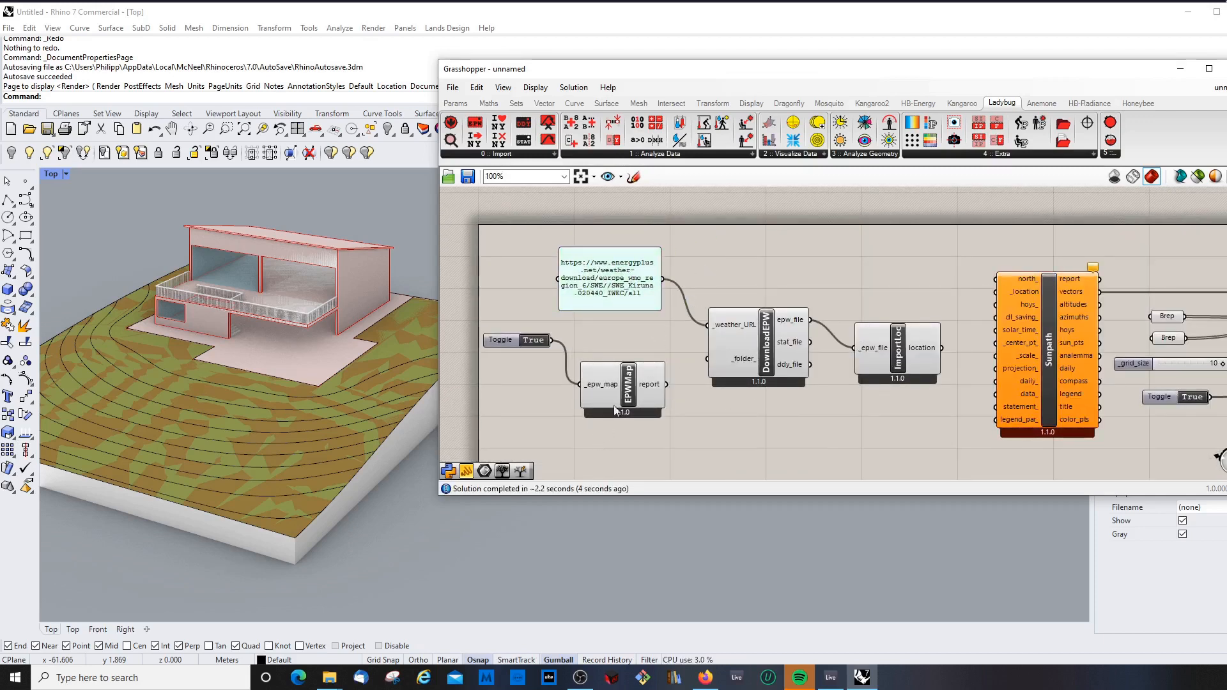
# - Set the Boolean Toggle feeding EPWMap to False
pyautogui.click(515, 339)
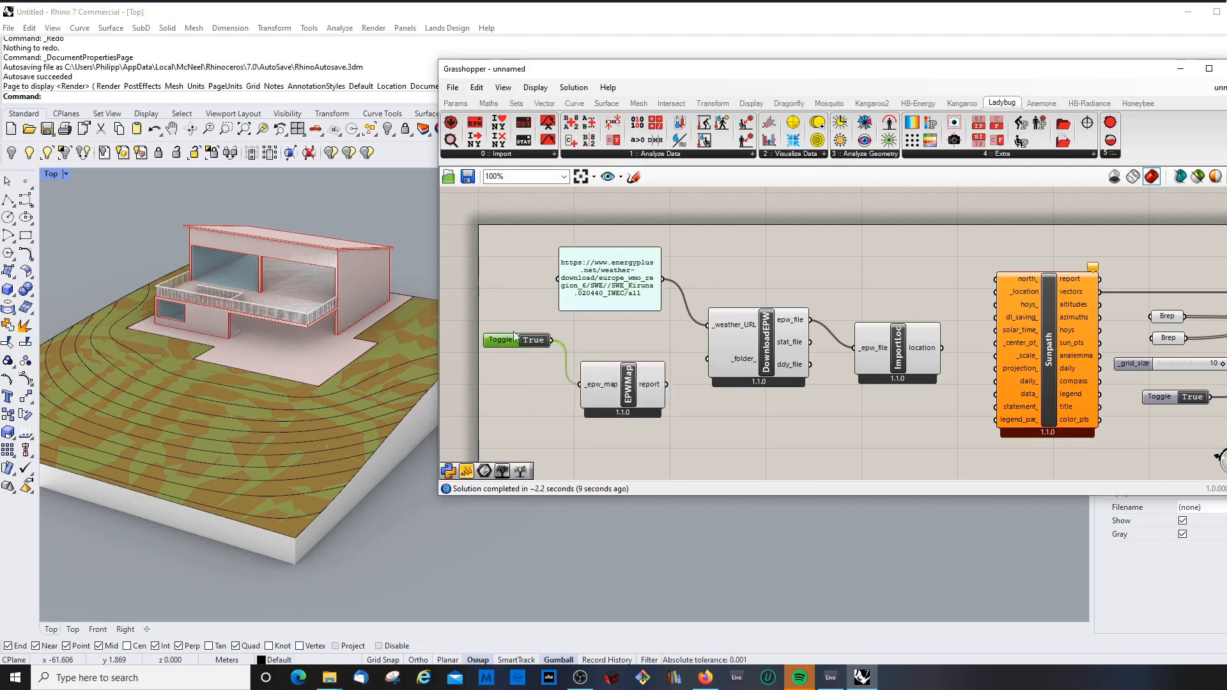
pyautogui.click(530, 342)
pyautogui.click(781, 463)
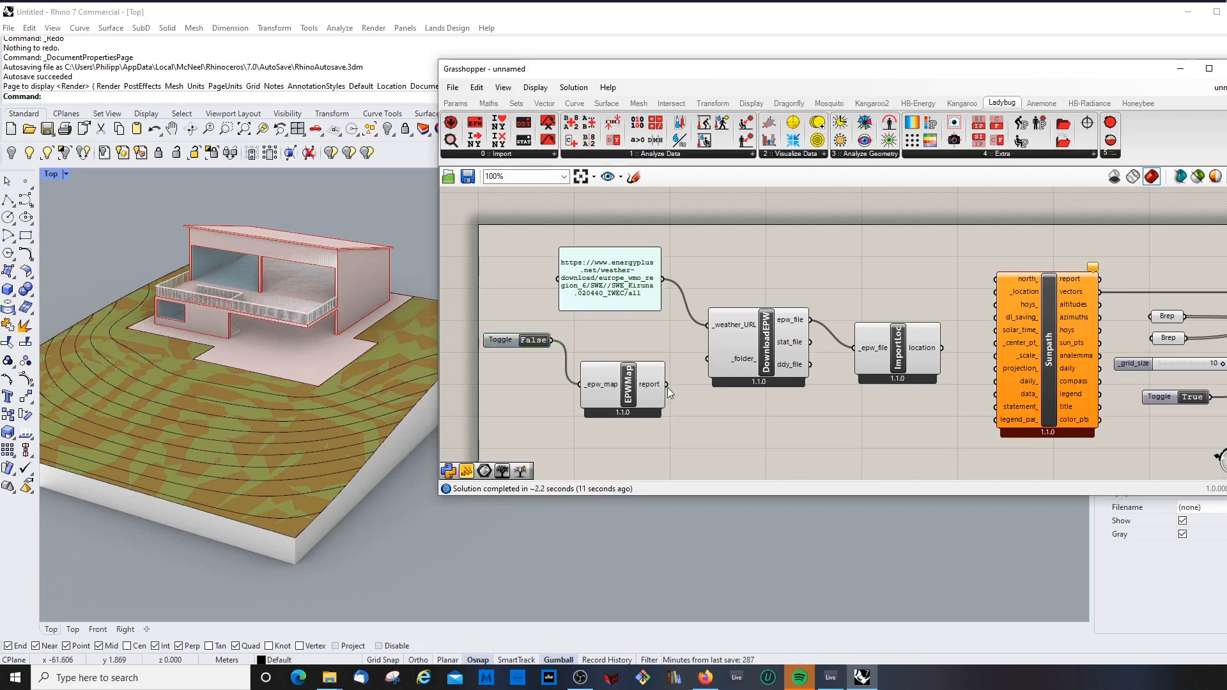
# - Connect ImportLoc's location output to Sunpath's _location input, and align DownloadEPW and ImportLoc with the Sunpath component
pyautogui.moveTo(848, 354); pyautogui.dragTo(778, 367, button='right')
pyautogui.click(671, 338)
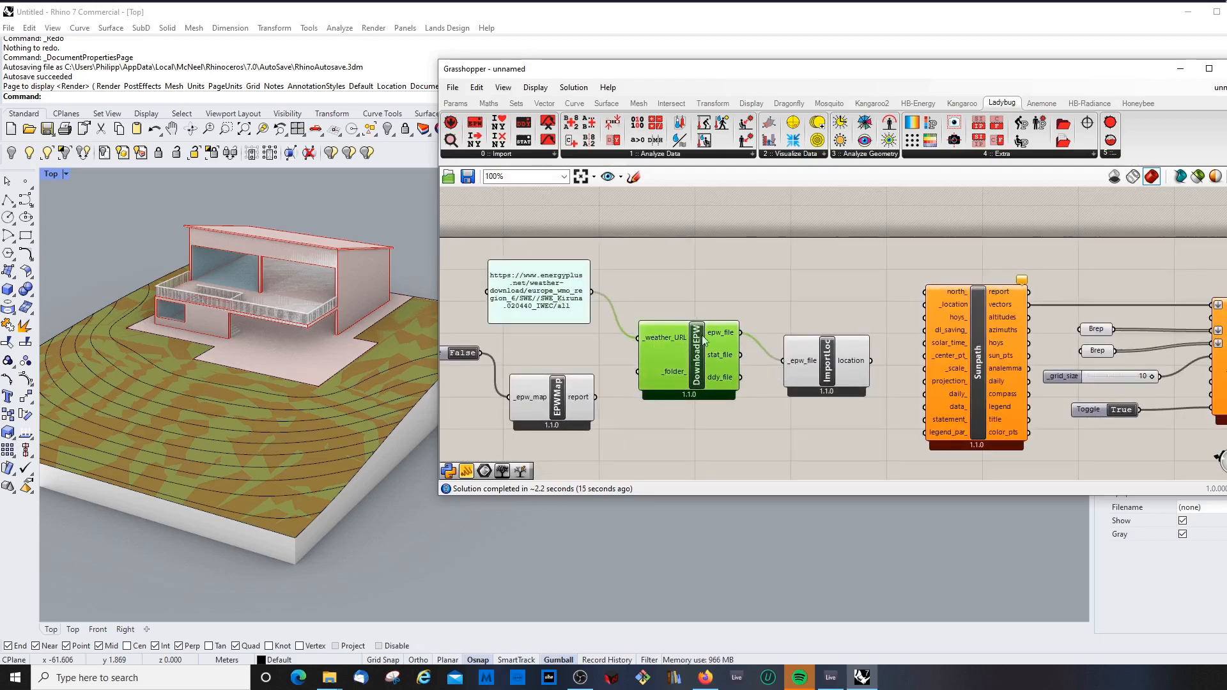
pyautogui.moveTo(860, 363)
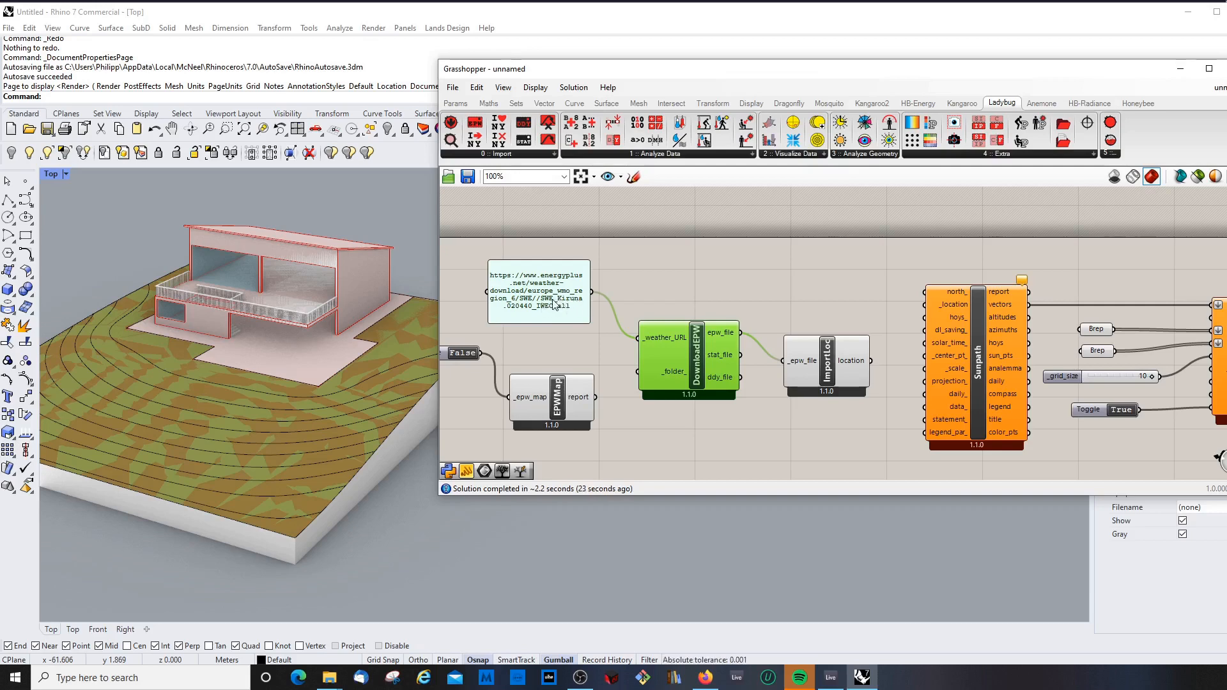
pyautogui.click(836, 365)
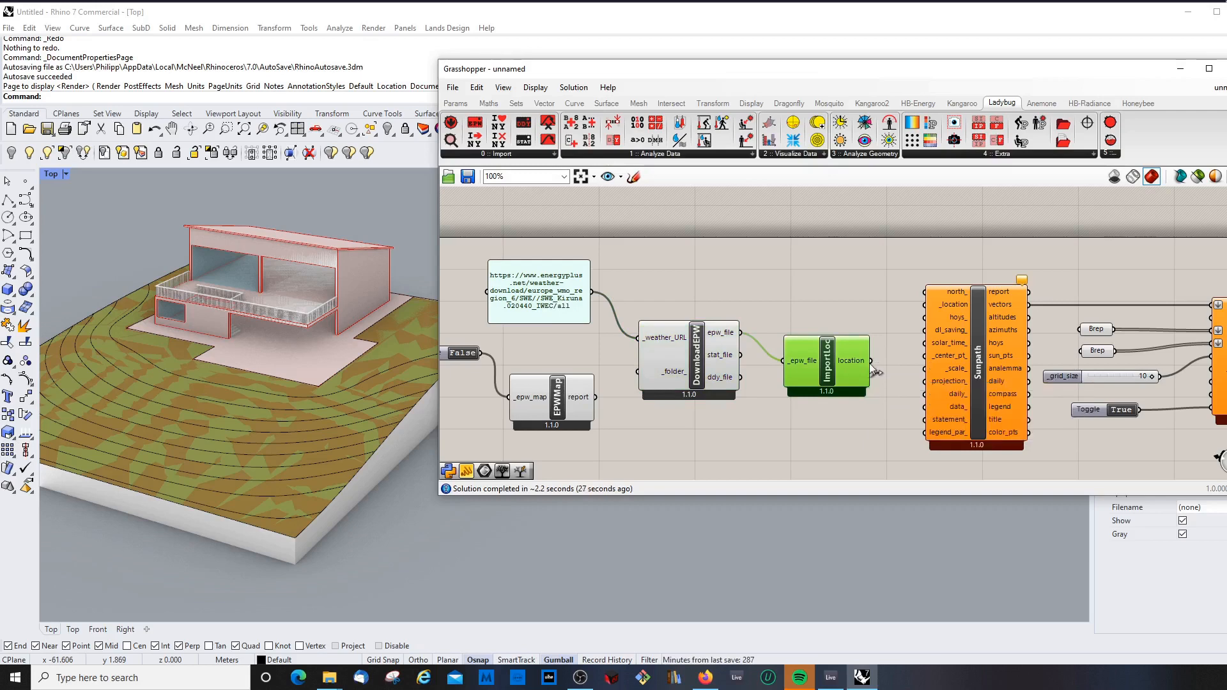
pyautogui.moveTo(844, 362)
pyautogui.moveTo(872, 360); pyautogui.dragTo(924, 304)
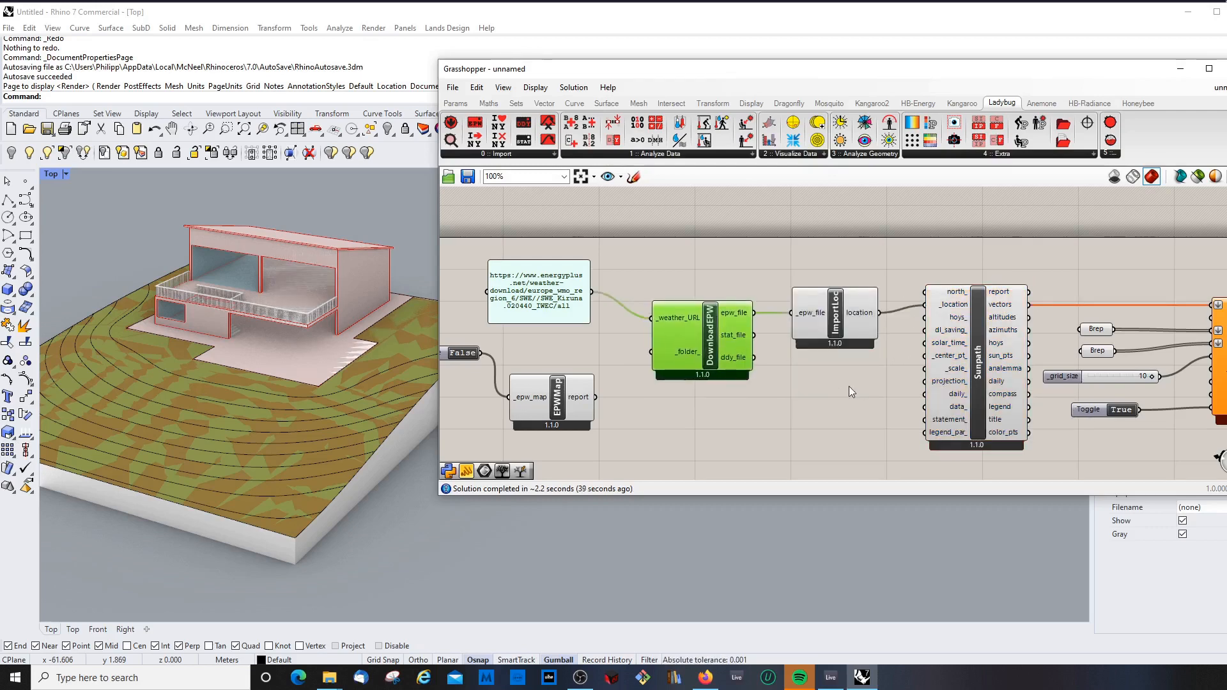
pyautogui.click(849, 387)
pyautogui.scroll(-2, 816, 308)
pyautogui.scroll(2, 976, 319)
pyautogui.scroll(-2, 872, 305)
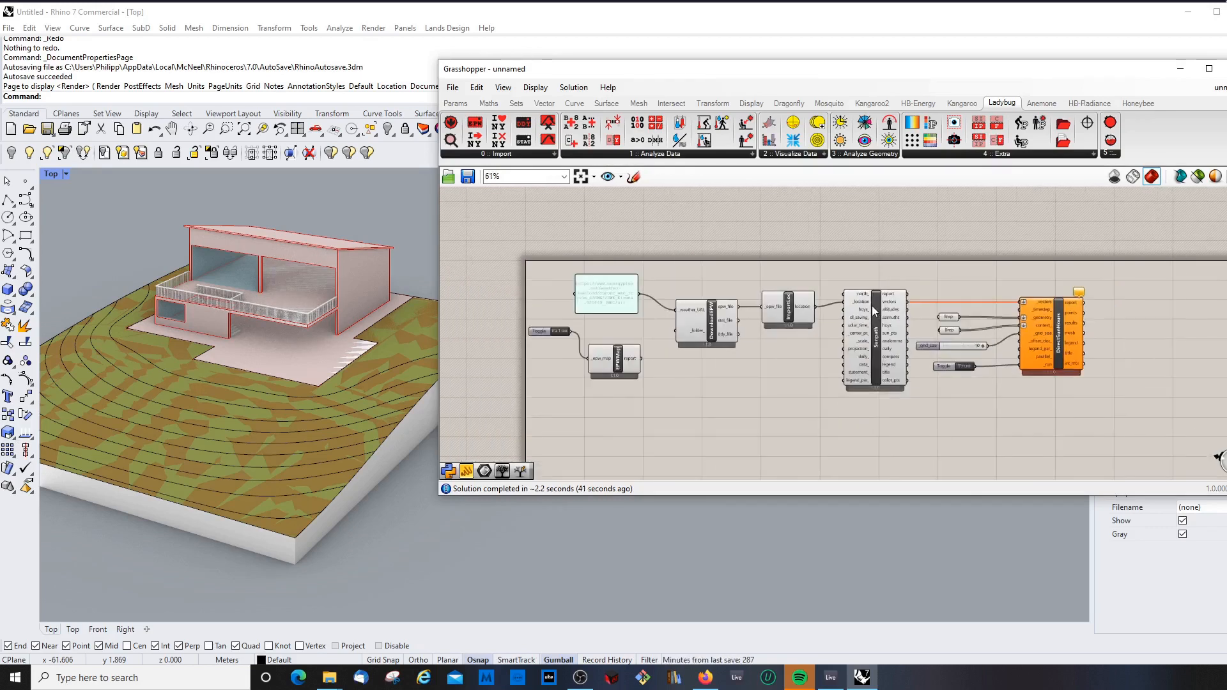
pyautogui.scroll(2, 853, 338)
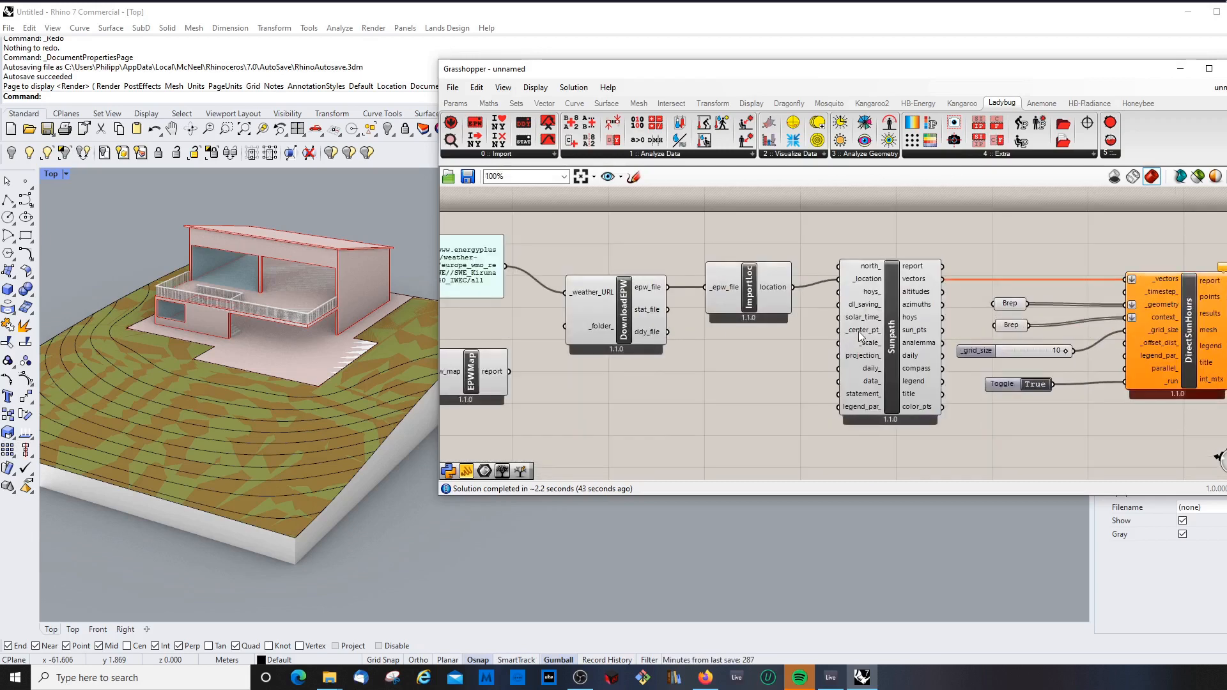
pyautogui.scroll(1, 831, 319)
pyautogui.scroll(-1, 793, 300)
# - Tidy the definition by shifting ImportLoc slightly upward and nudging Sunpath into line with its connections
pyautogui.click(761, 279)
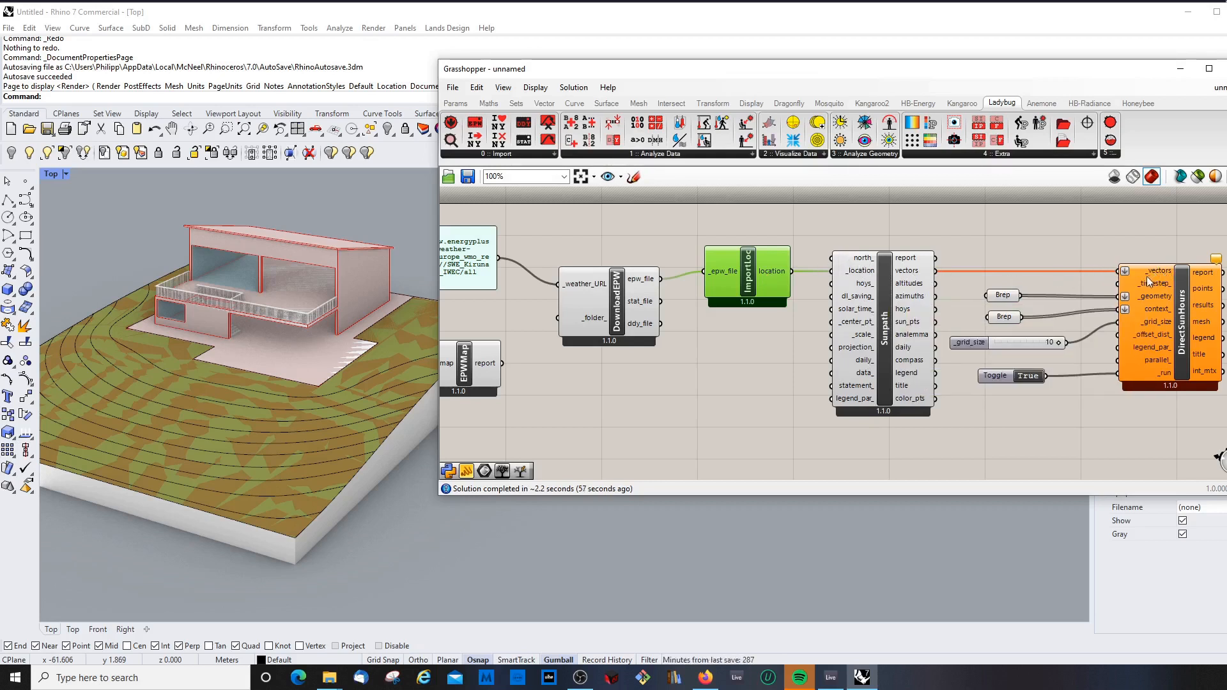
pyautogui.click(896, 287)
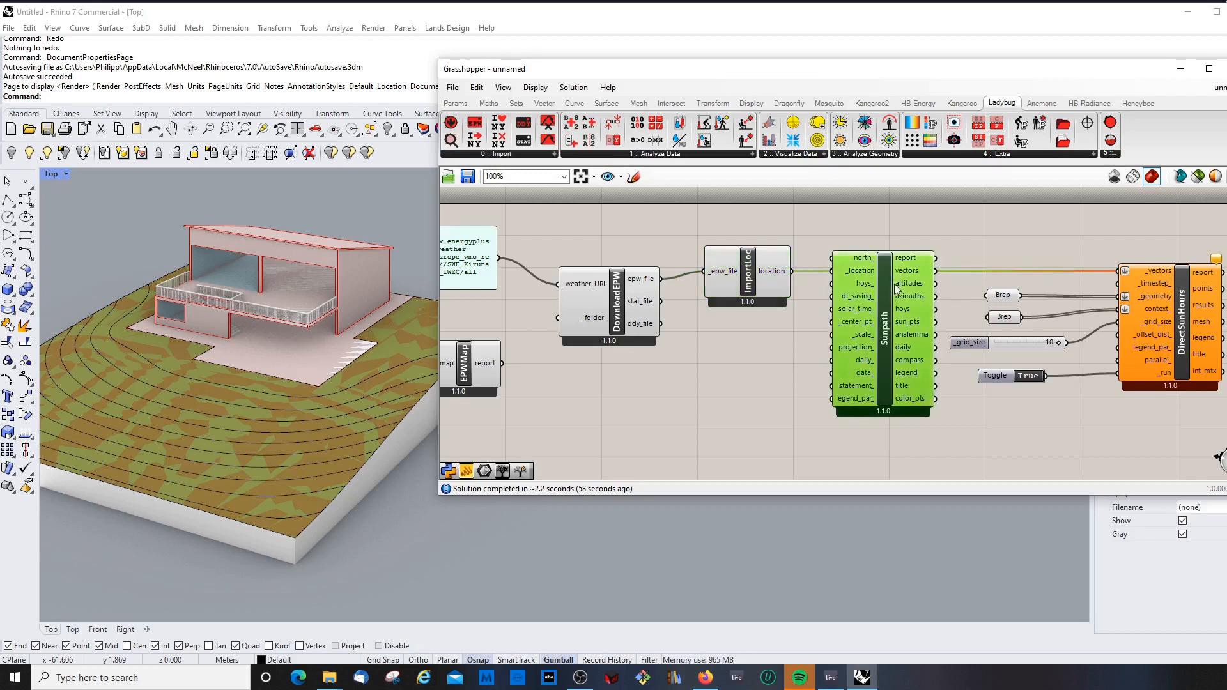
pyautogui.moveTo(895, 286); pyautogui.dragTo(895, 270)
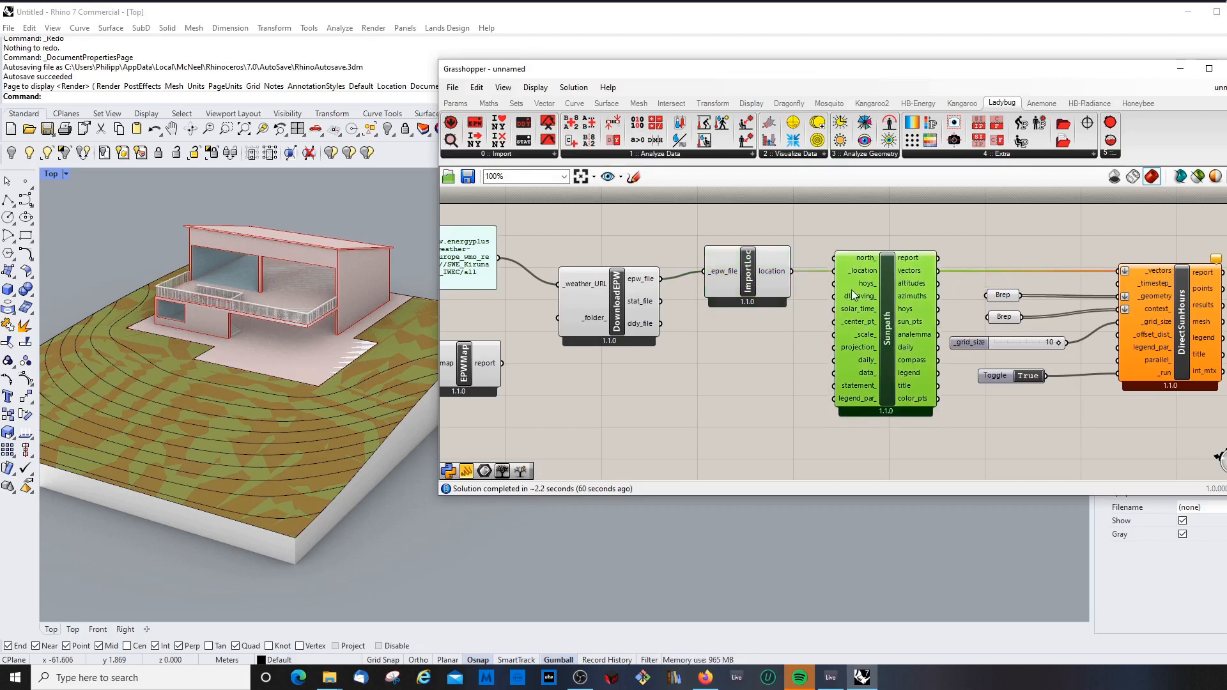
pyautogui.moveTo(873, 324)
pyautogui.moveTo(443, 345)
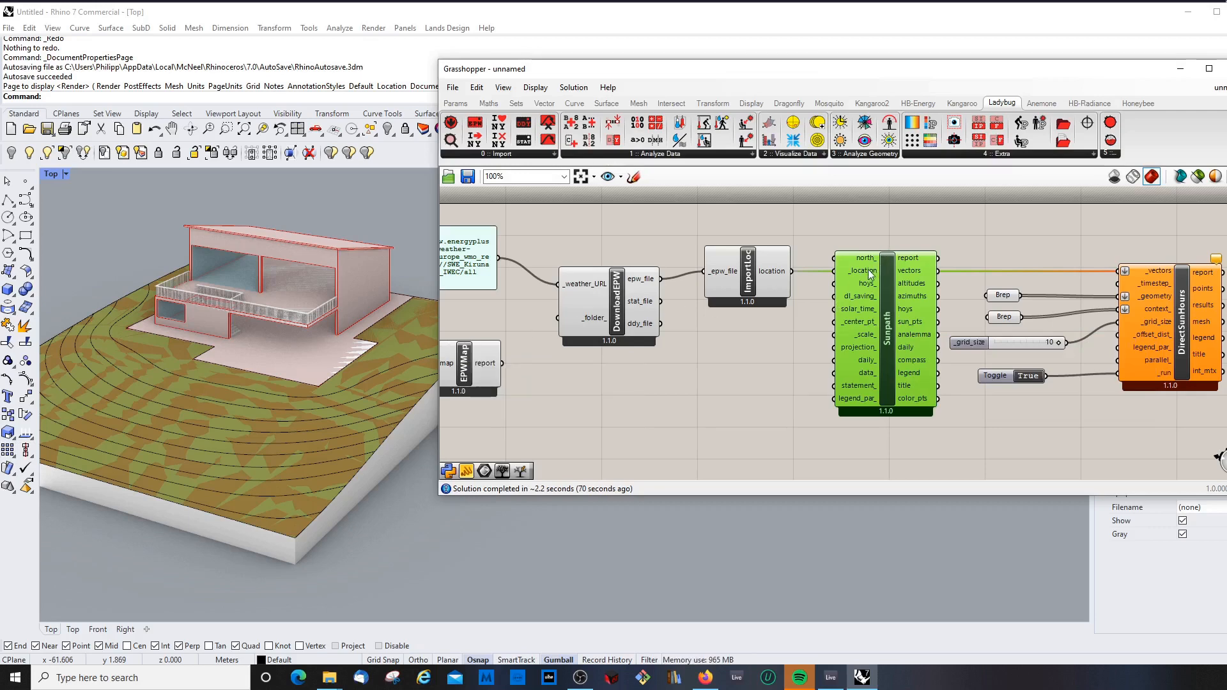
pyautogui.moveTo(871, 289)
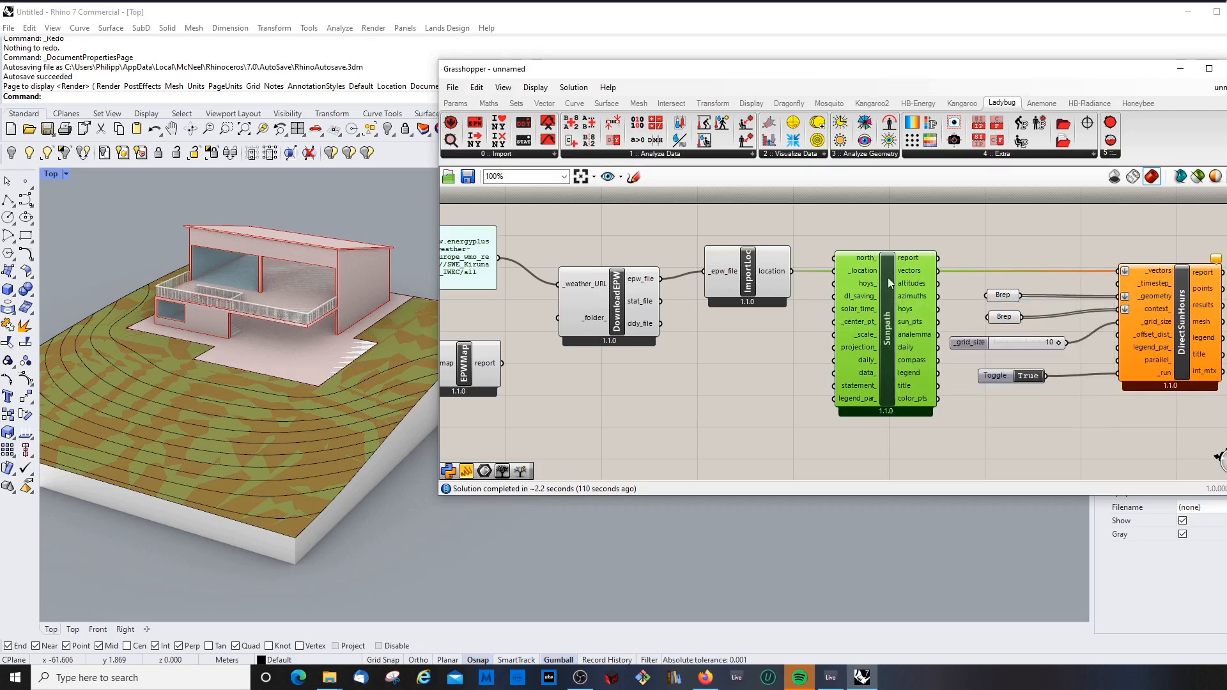
pyautogui.moveTo(888, 277); pyautogui.dragTo(888, 293)
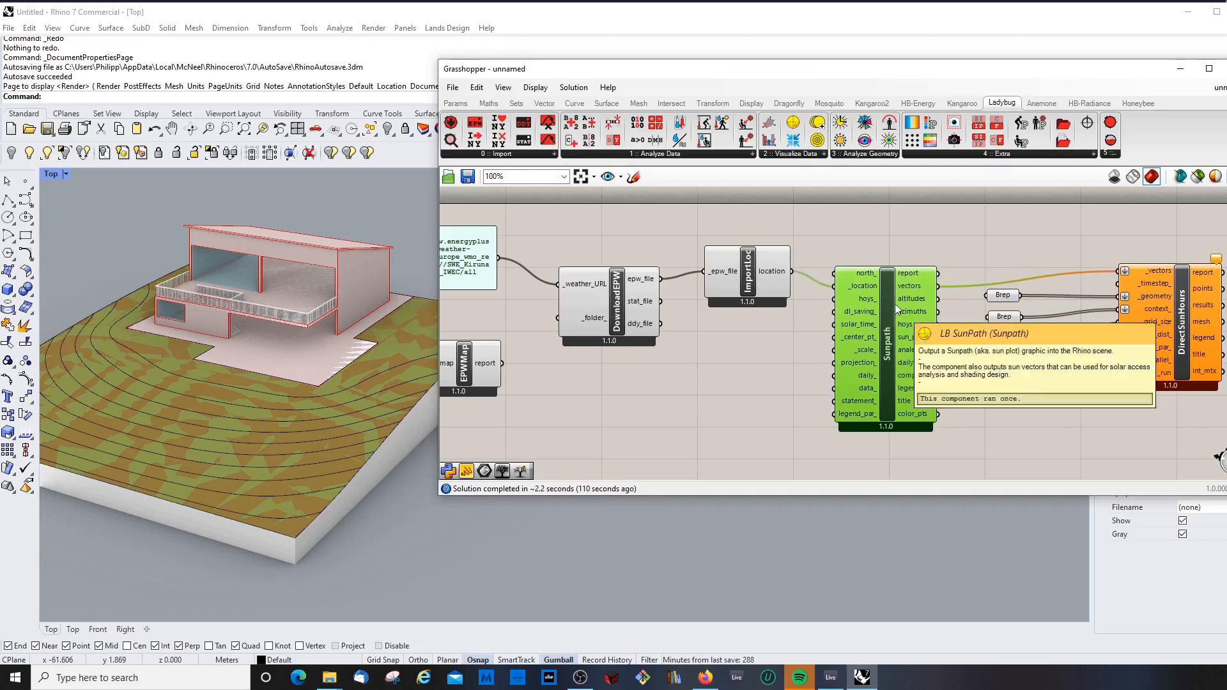
pyautogui.moveTo(888, 305); pyautogui.dragTo(881, 300)
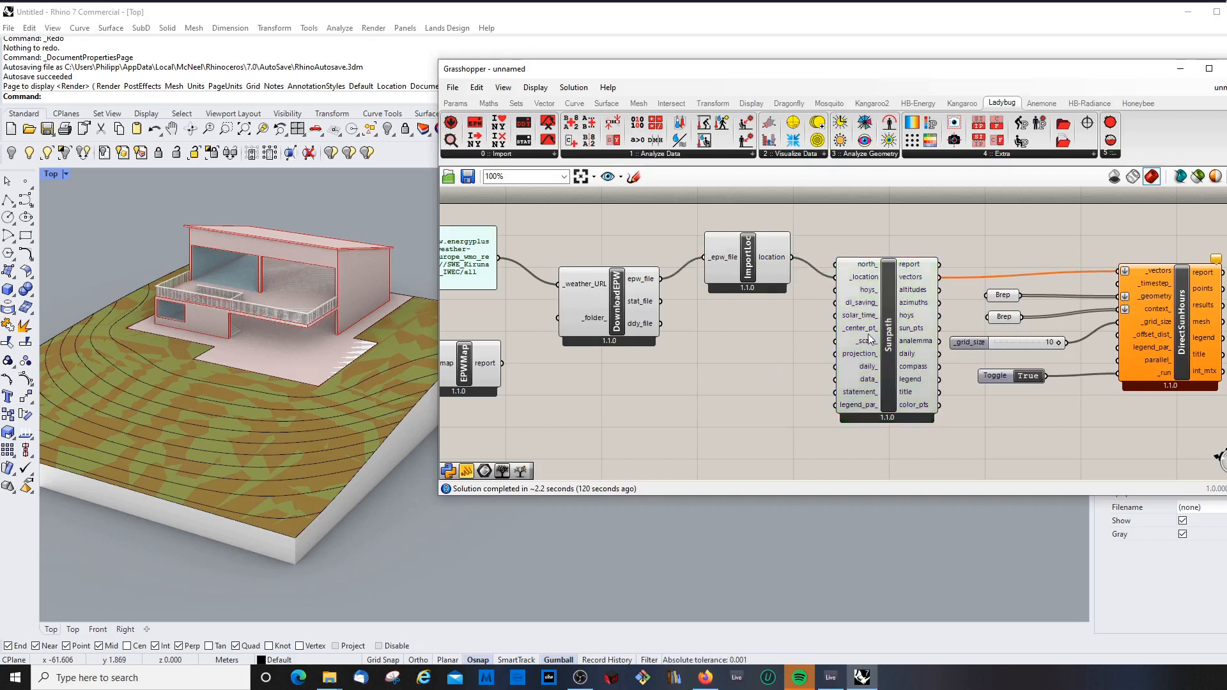
pyautogui.click(1003, 347)
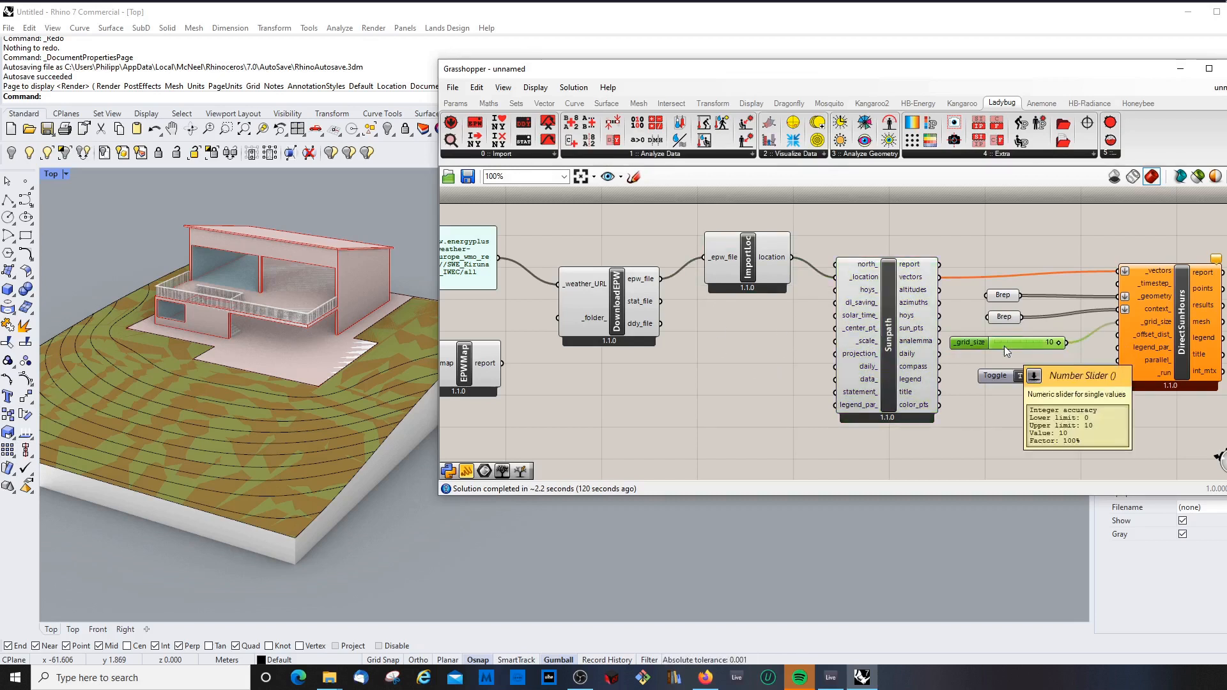
pyautogui.doubleClick(816, 377)
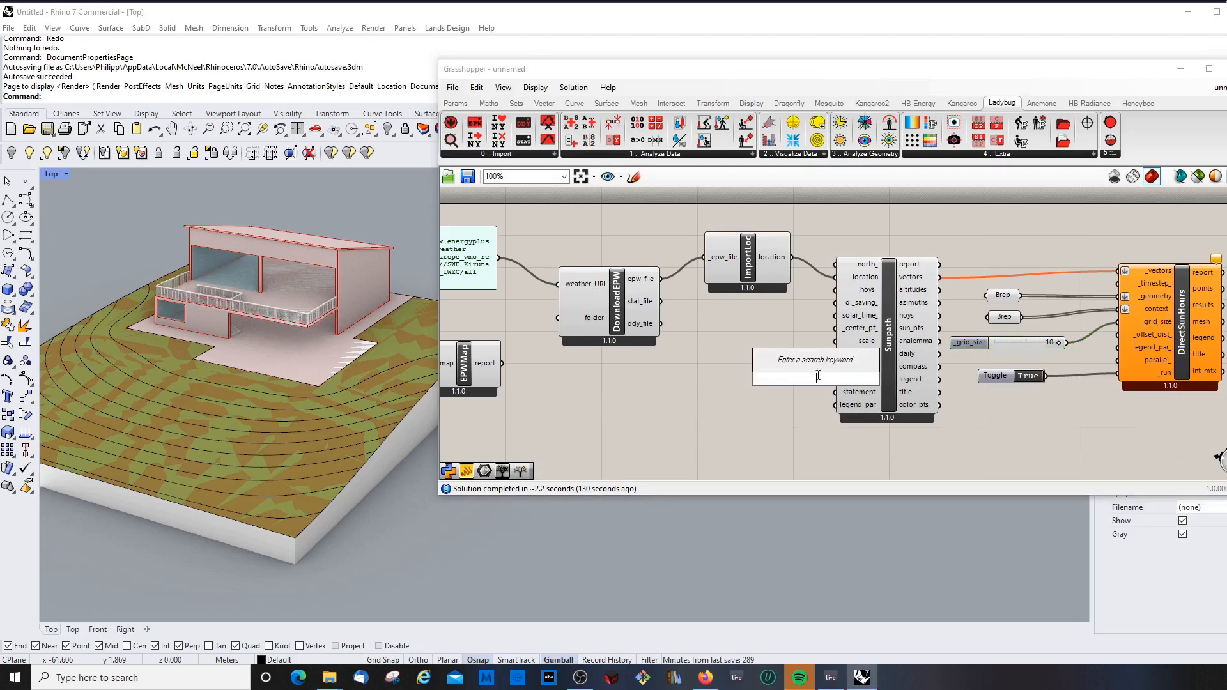
pyautogui.write('8760')
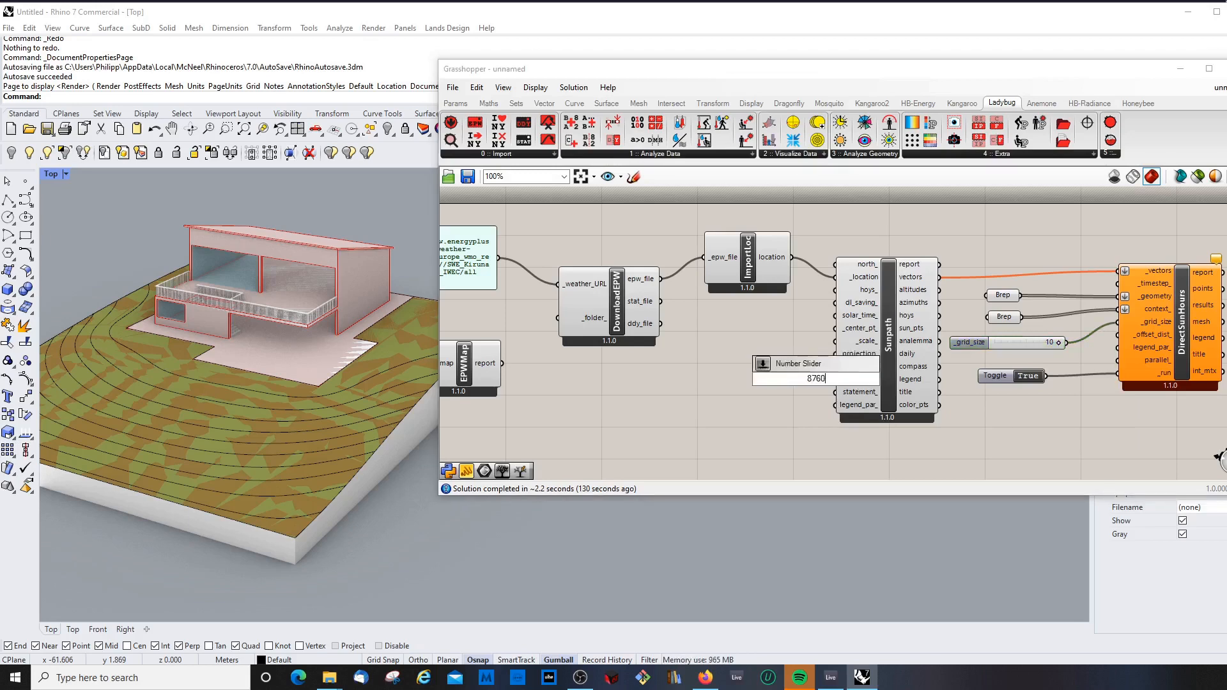
pyautogui.press('Escape')
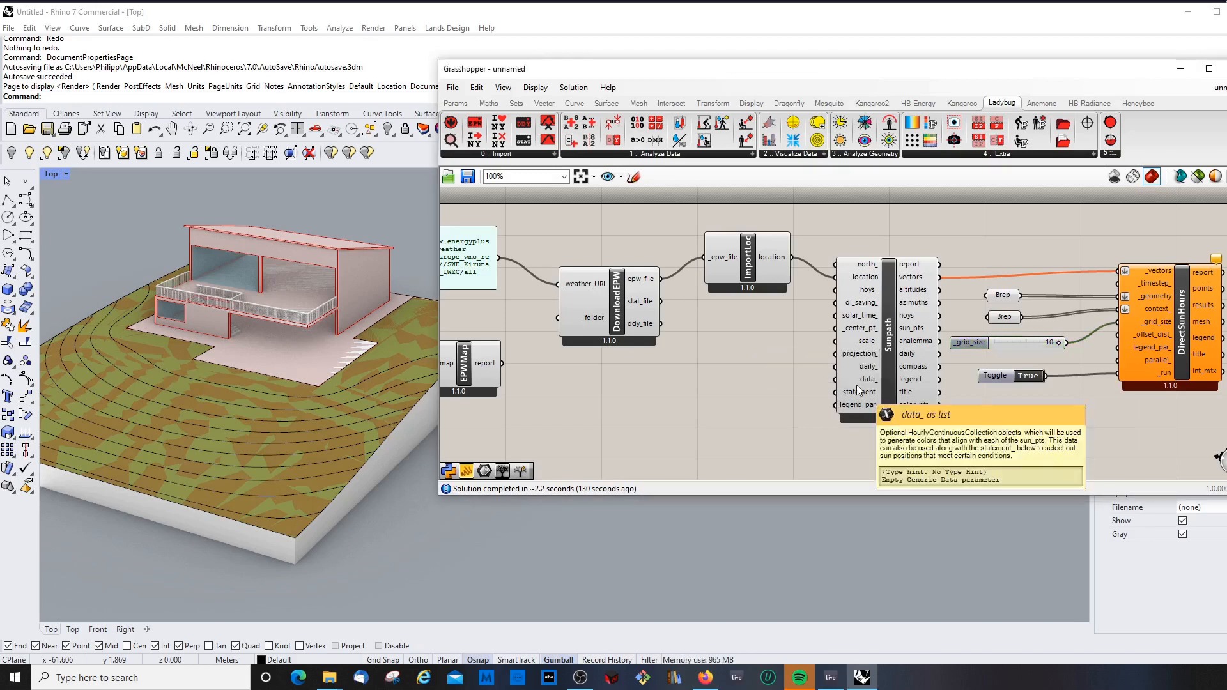
# - Add a Number Slider with the value 8760 to the empty canvas area between EPWMap and Sunpath
pyautogui.scroll(-1, 776, 375)
pyautogui.doubleClick(768, 377)
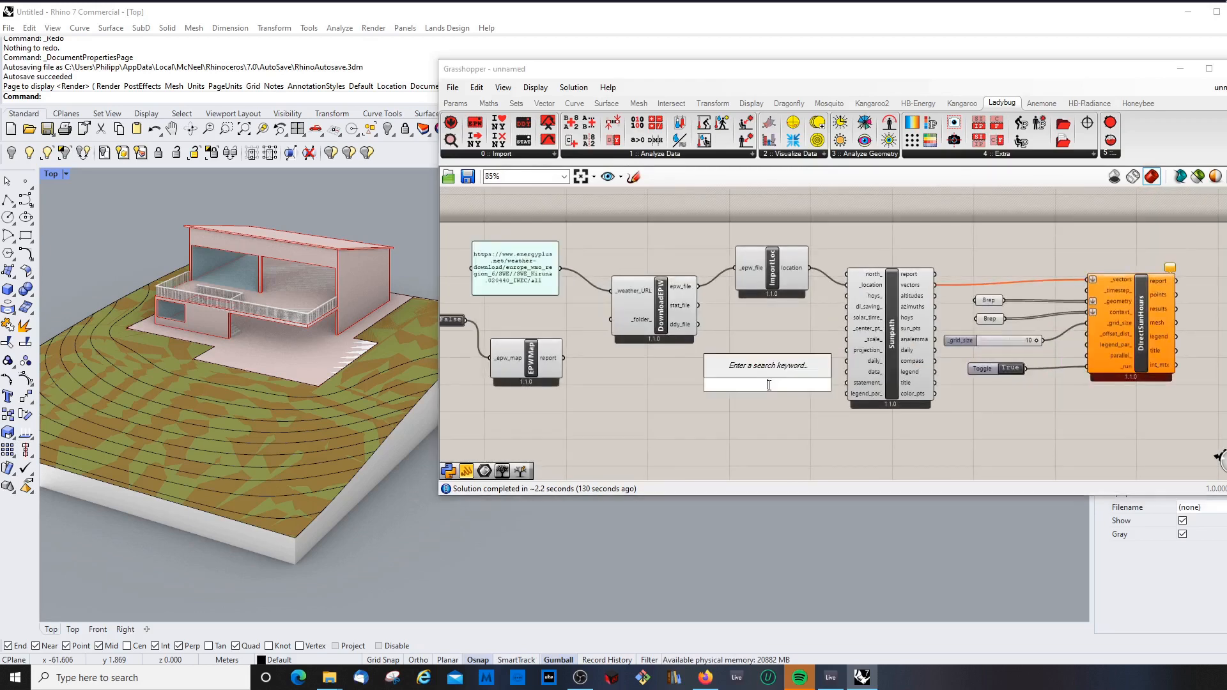
pyautogui.write('8760')
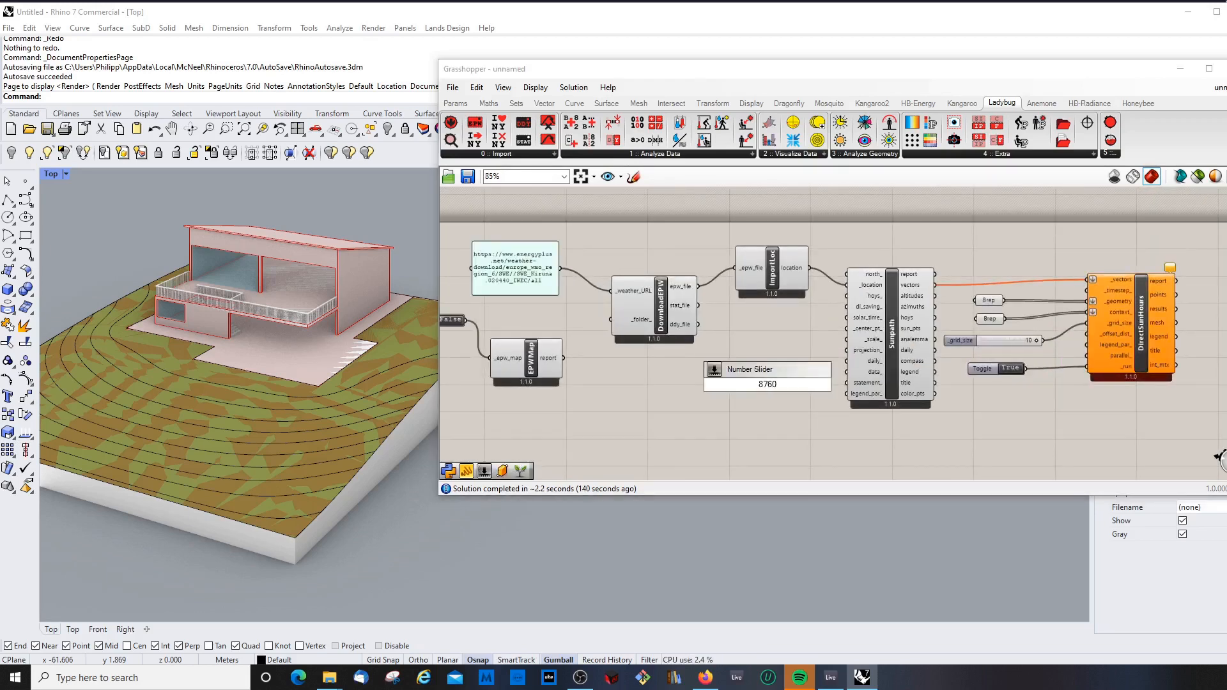
pyautogui.press('Return')
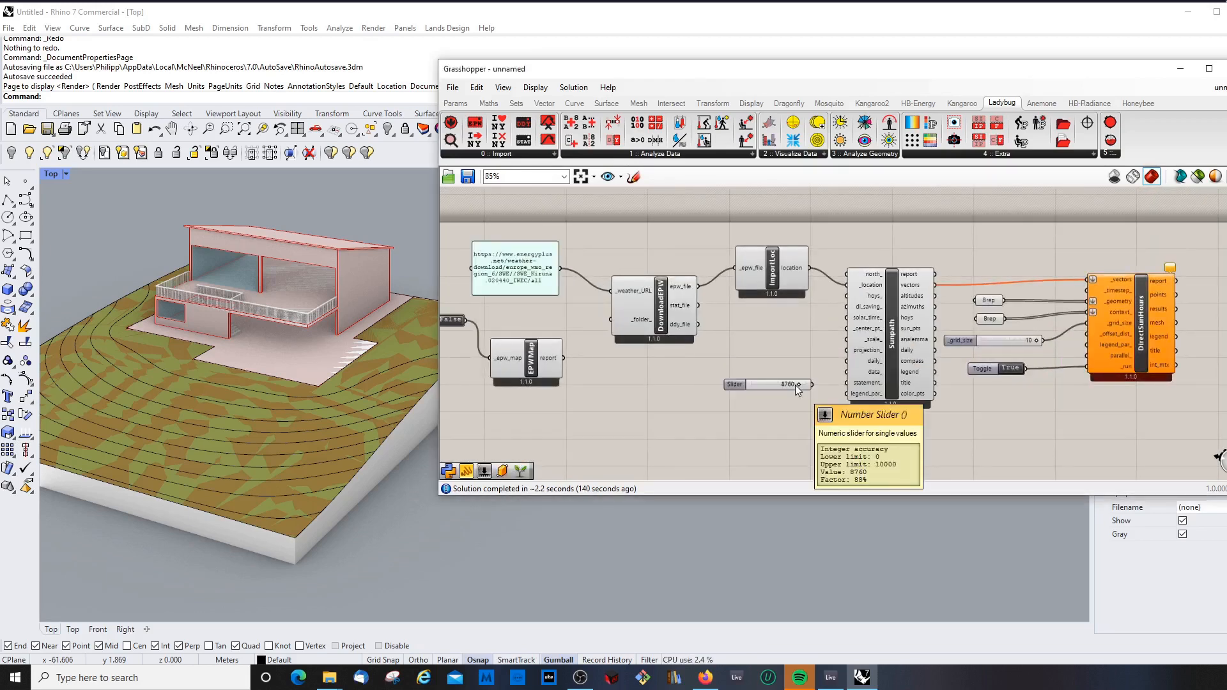
# - Connect the new slider to Sunpath's hoys_ input and set its value to 4642
pyautogui.scroll(3, 792, 353)
pyautogui.moveTo(738, 406); pyautogui.dragTo(676, 418)
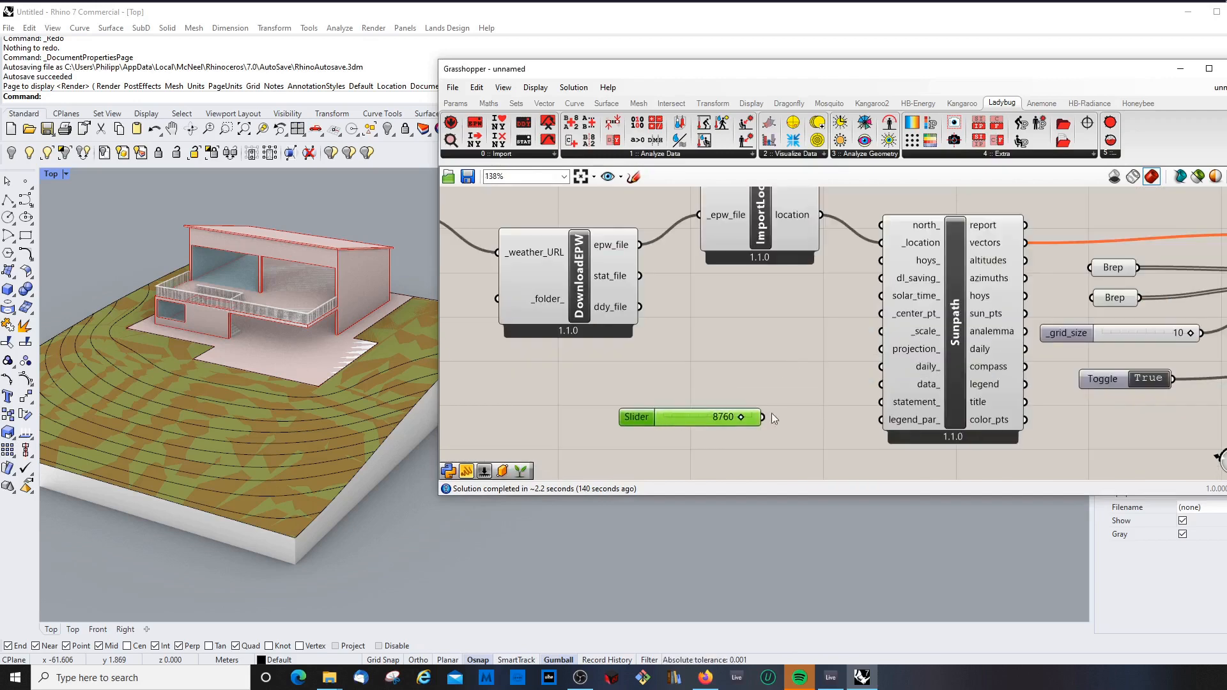
pyautogui.moveTo(763, 417); pyautogui.dragTo(880, 260)
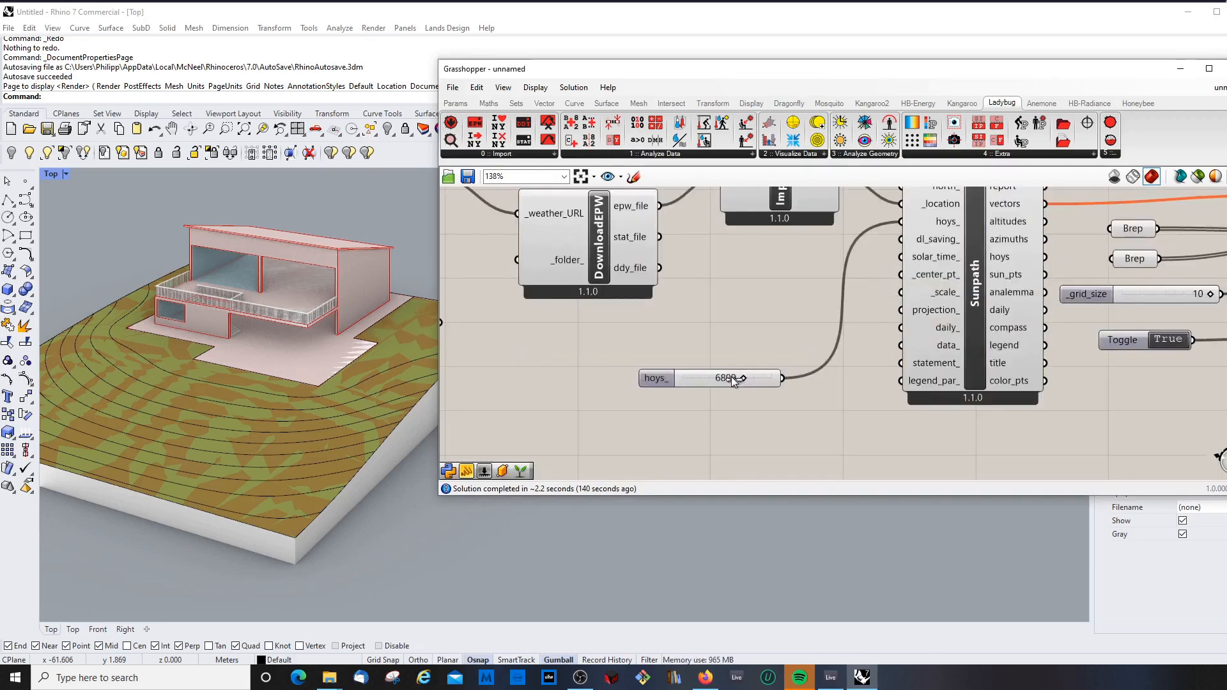
pyautogui.moveTo(731, 378)
pyautogui.mouseDown()
pyautogui.moveTo(705, 378)
pyautogui.moveTo(720, 379)
pyautogui.mouseUp()
# - Examine the direct sun hours result on the terrain and the sun path diagram around the house in the Rhino viewport
pyautogui.scroll(-5, 743, 315)
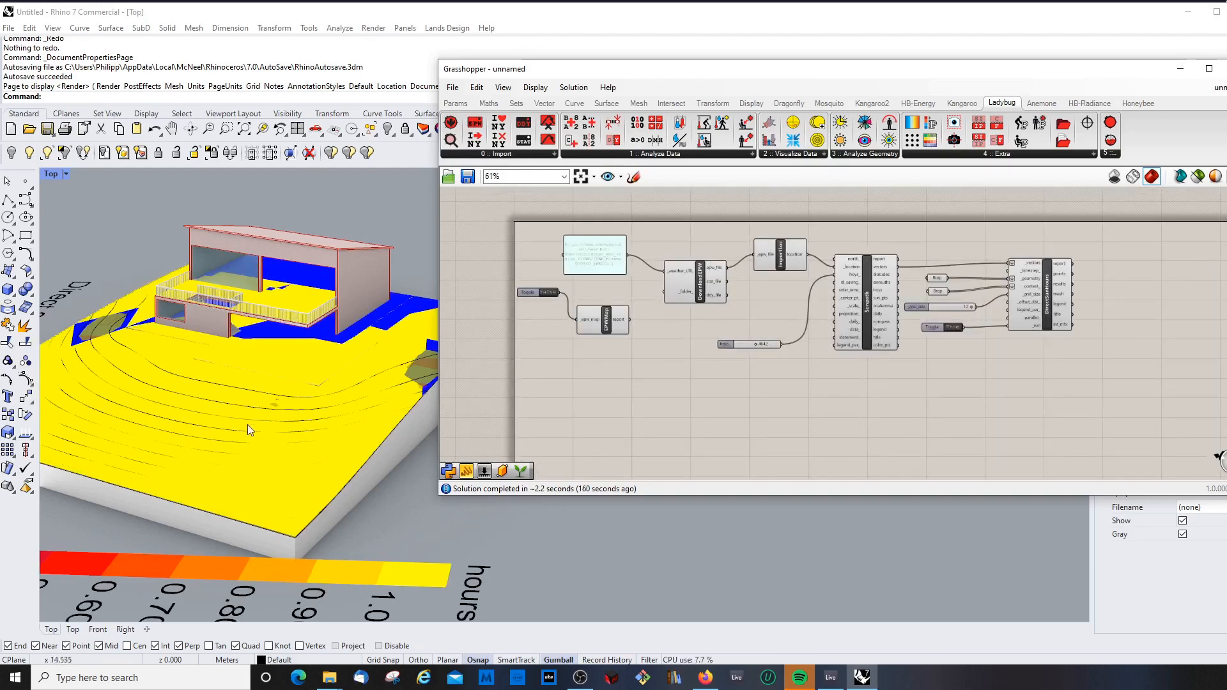
pyautogui.scroll(2, 277, 447)
pyautogui.moveTo(277, 447)
pyautogui.mouseDown(button='right')
pyautogui.moveTo(351, 420)
pyautogui.moveTo(275, 456)
pyautogui.moveTo(320, 452)
pyautogui.moveTo(321, 510)
pyautogui.moveTo(358, 484)
pyautogui.mouseUp(button='right')
pyautogui.scroll(-3, 351, 419)
pyautogui.scroll(2, 757, 352)
pyautogui.scroll(-5, 326, 444)
pyautogui.scroll(-8, 275, 456)
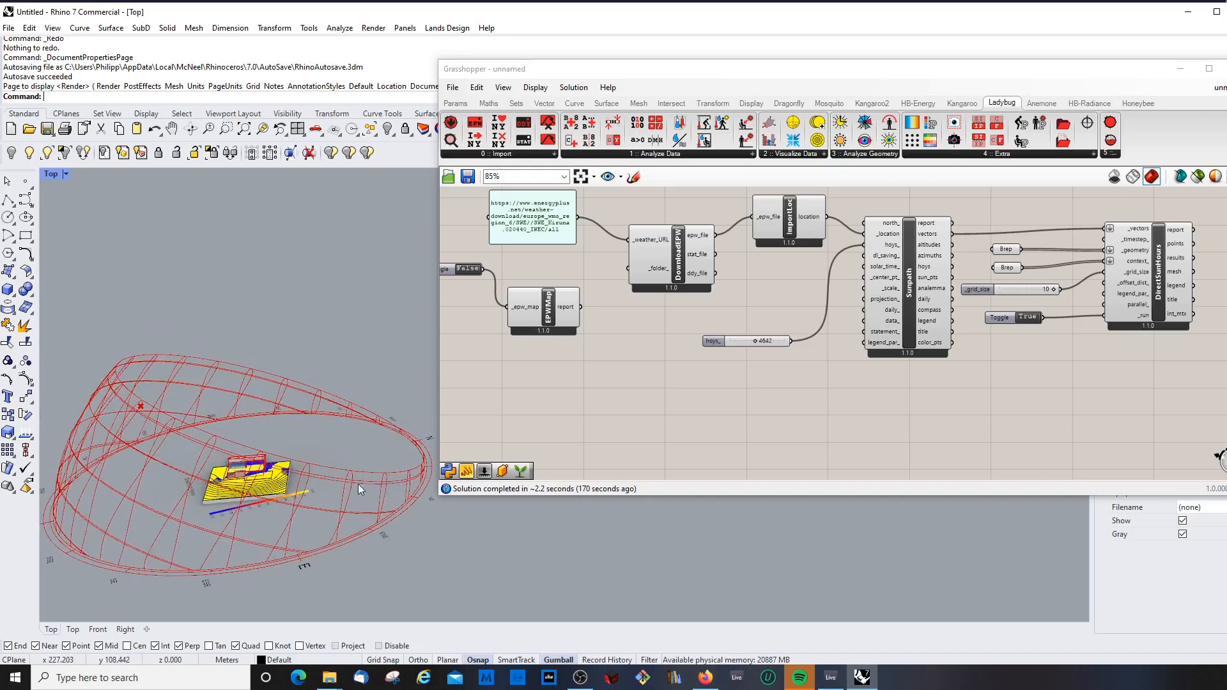
pyautogui.scroll(8, 143, 406)
pyautogui.scroll(3, 917, 267)
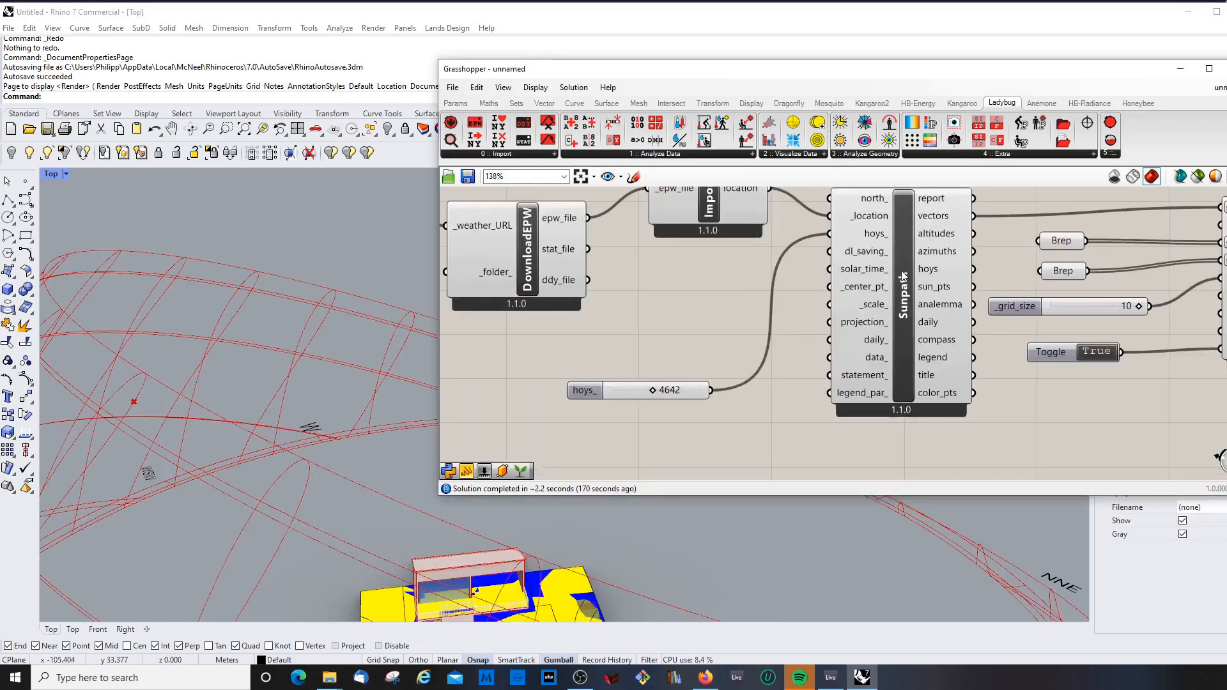
pyautogui.scroll(-3, 865, 308)
pyautogui.scroll(3, 815, 348)
# - Move the hoys_ slider up between DownloadEPW and Sunpath, level with Sunpath's inputs
pyautogui.moveTo(700, 362); pyautogui.dragTo(734, 282)
pyautogui.moveTo(689, 323); pyautogui.dragTo(633, 337, button='right')
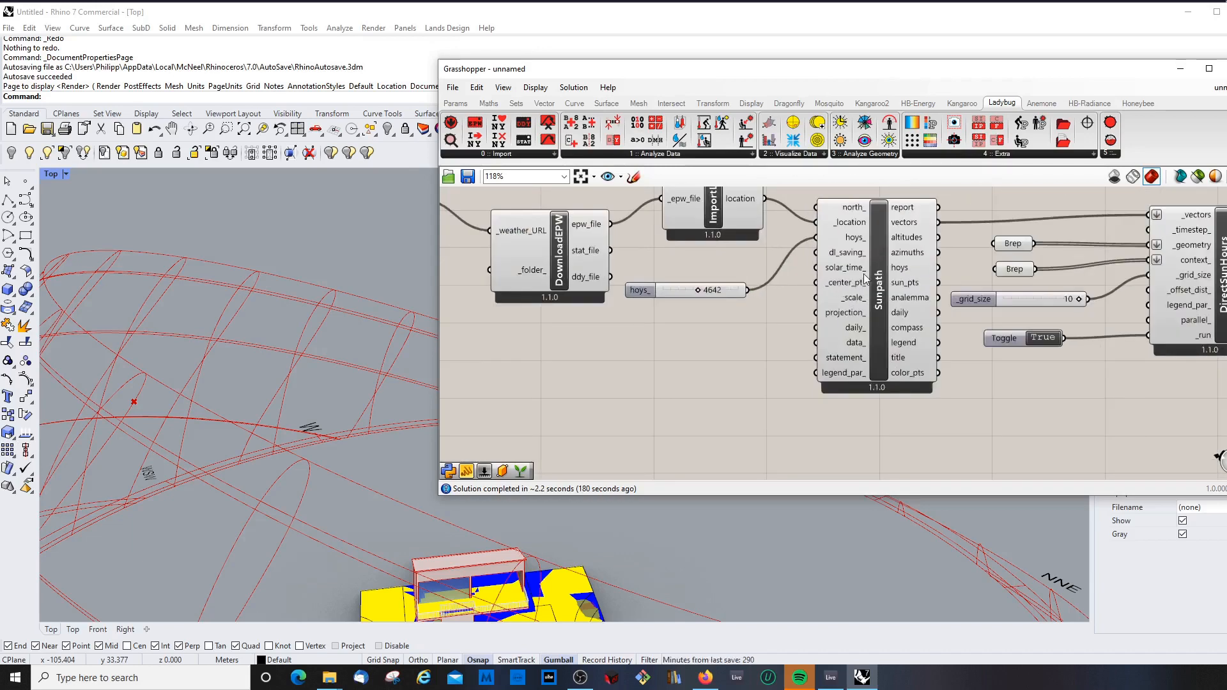
pyautogui.click(865, 275)
pyautogui.click(709, 347)
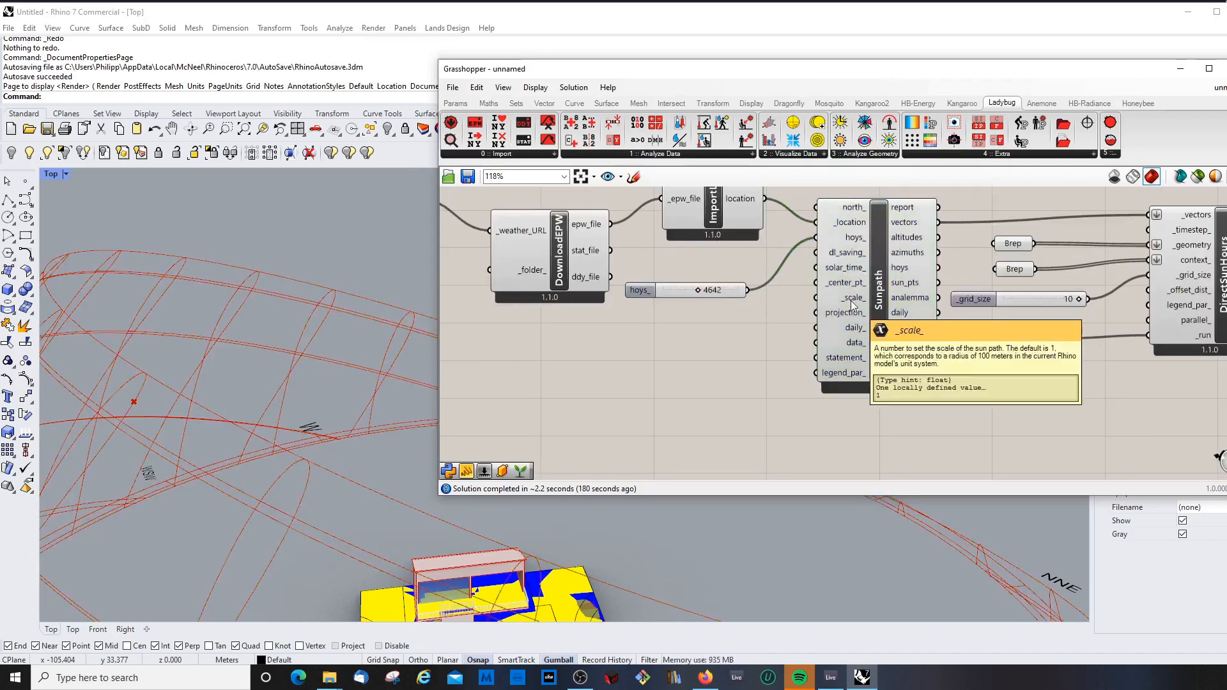
# - Shift Sunpath slightly away from the Brep inputs, and add a Sphere component below it with sun_pts connected to its B input
pyautogui.moveTo(263, 416); pyautogui.dragTo(148, 352, button='right')
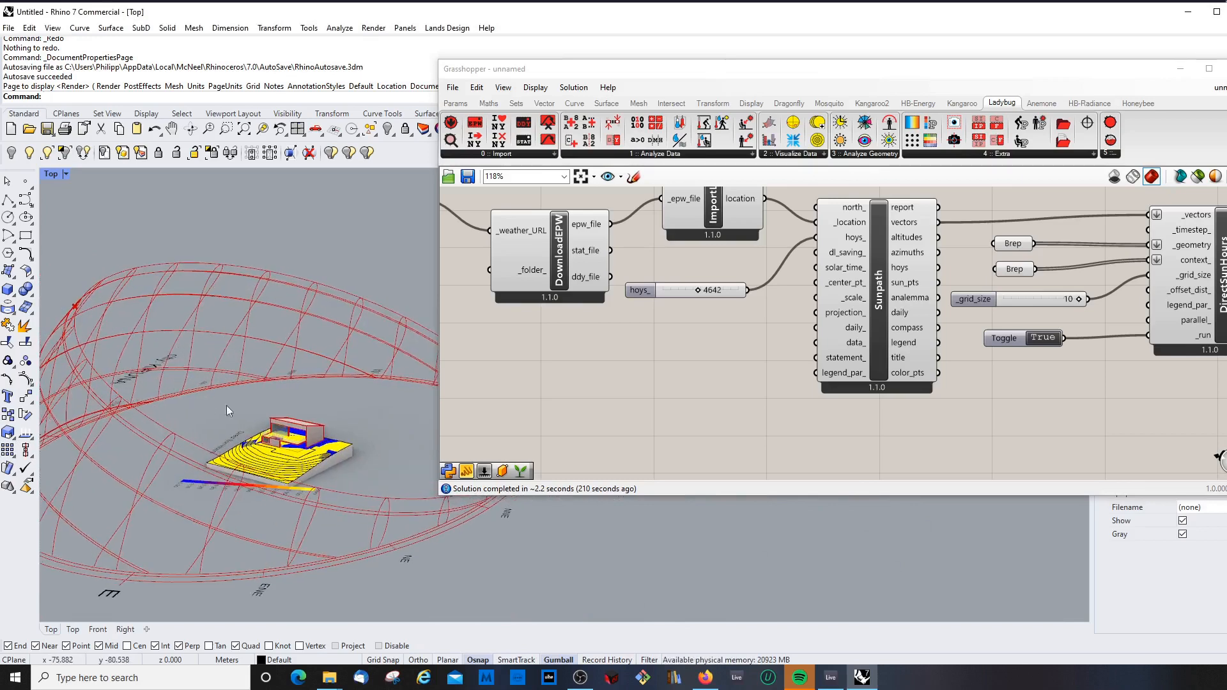
pyautogui.scroll(-4, 226, 406)
pyautogui.moveTo(223, 447); pyautogui.dragTo(185, 350, button='right')
pyautogui.scroll(6, 179, 347)
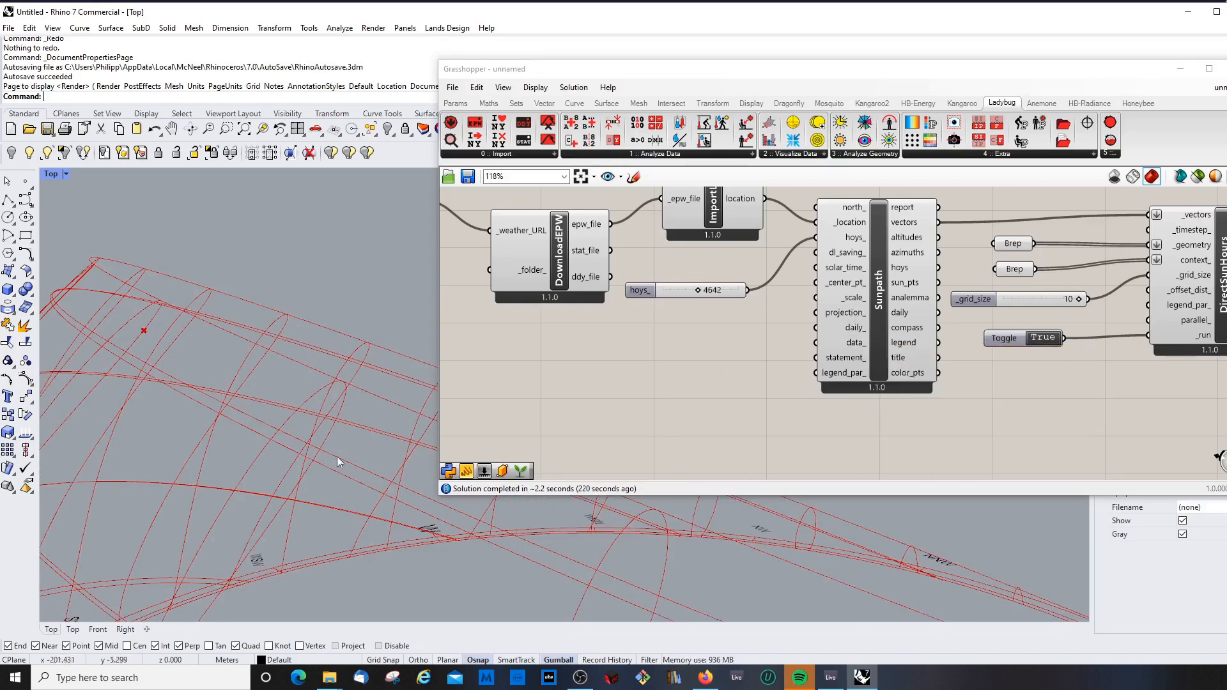
pyautogui.scroll(-6, 247, 371)
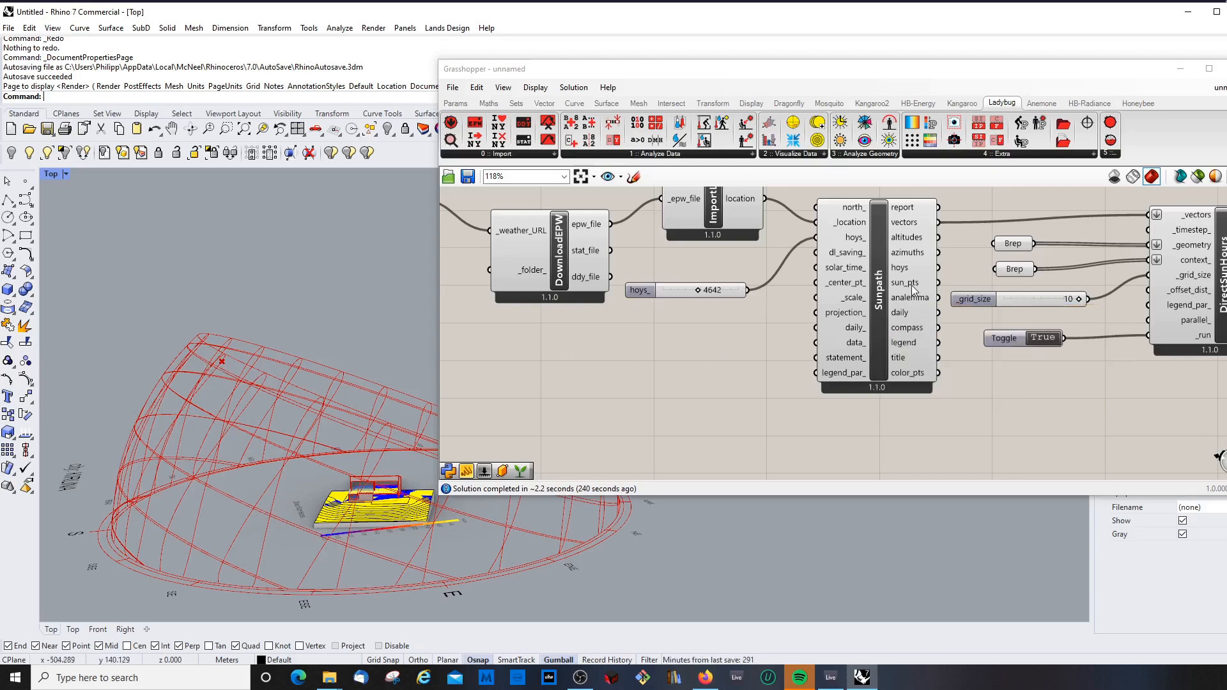
pyautogui.moveTo(914, 289); pyautogui.dragTo(895, 284)
pyautogui.doubleClick(946, 432)
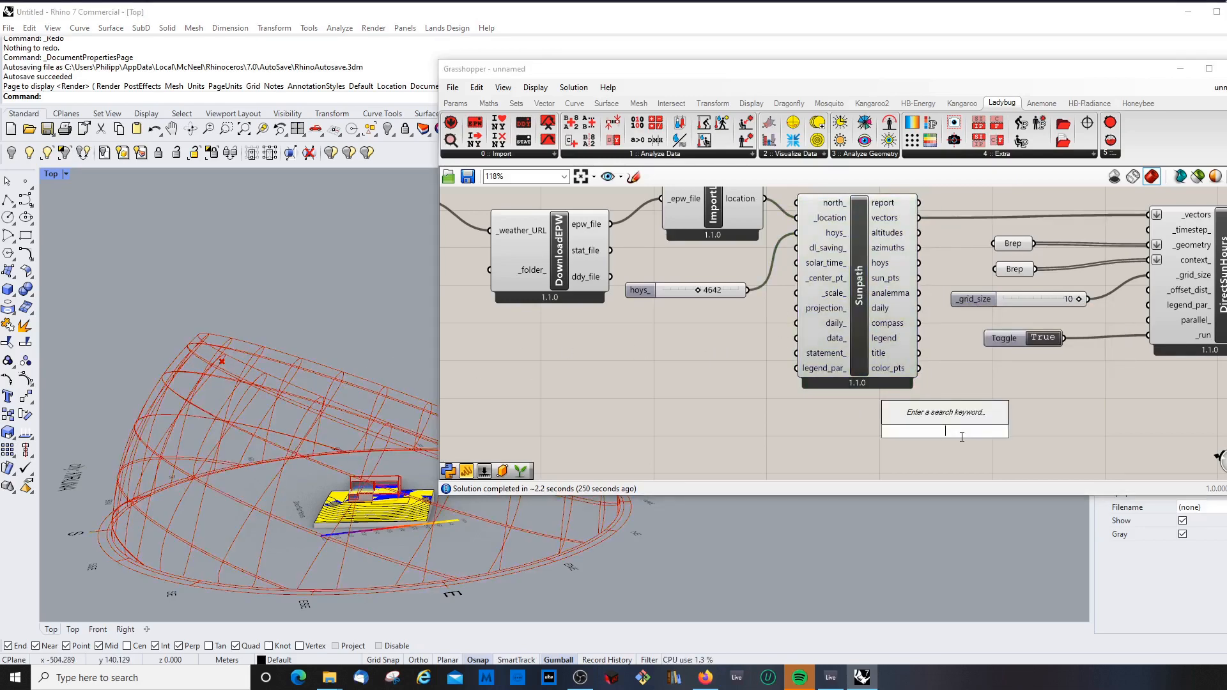
pyautogui.write('s')
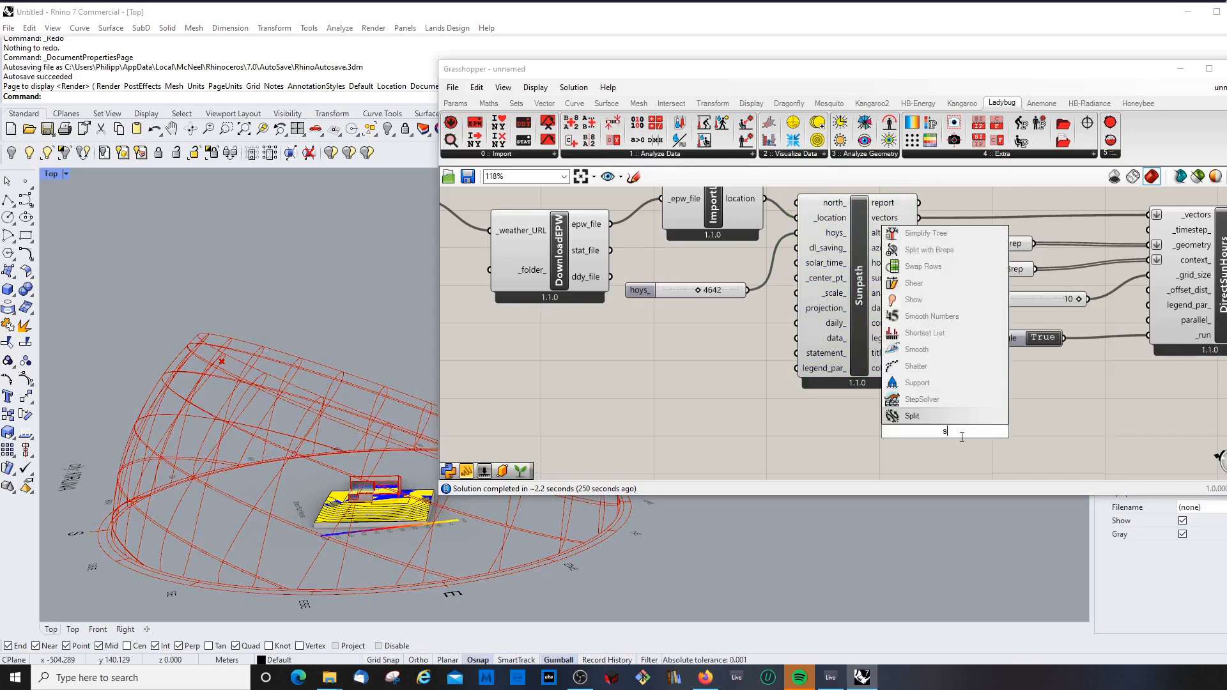
pyautogui.write('phe')
pyautogui.press('Return')
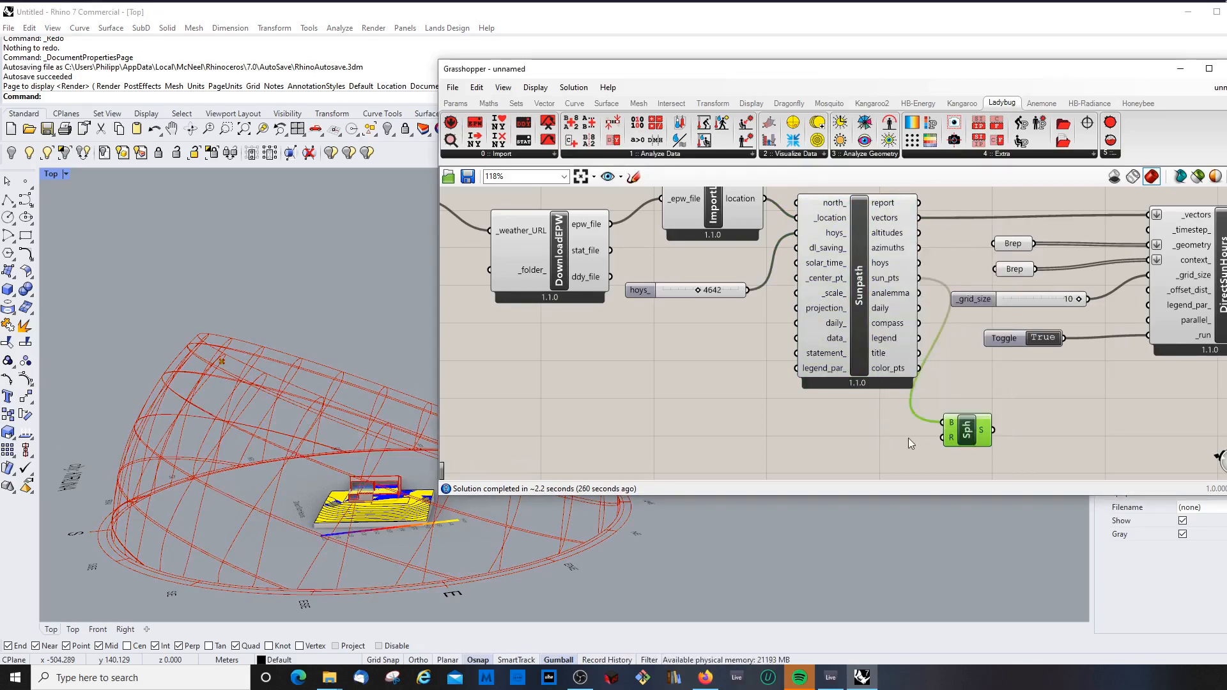
# - Add a number slider beside the Sphere component and connect it to the R input
pyautogui.moveTo(919, 278); pyautogui.dragTo(943, 422)
pyautogui.click(456, 103)
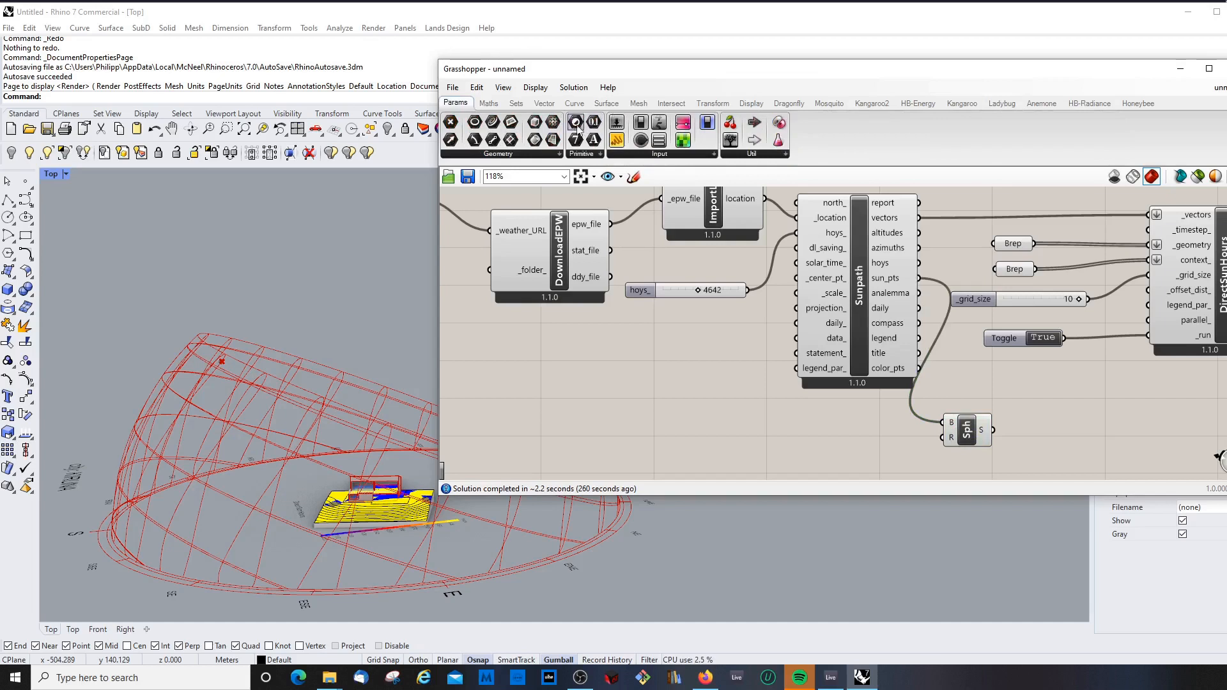
pyautogui.moveTo(617, 139); pyautogui.dragTo(943, 438)
pyautogui.moveTo(823, 437); pyautogui.dragTo(789, 454)
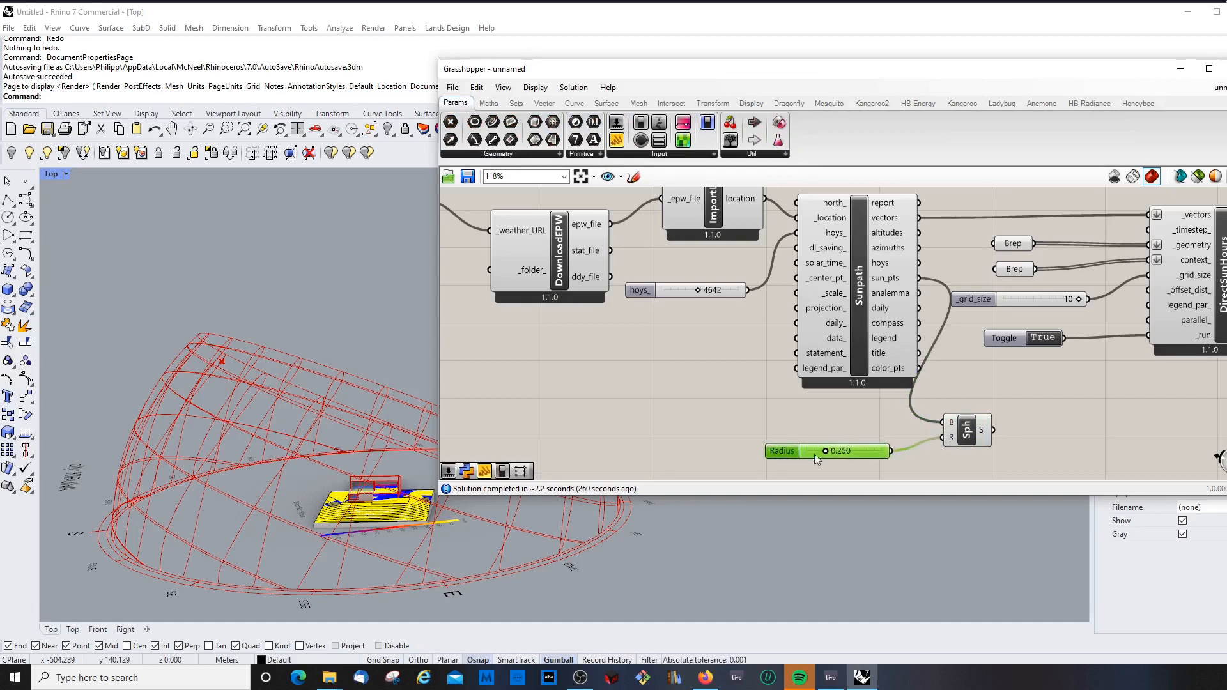
# - Switch the Radius slider to integers with a maximum of 10 and set its value to 3
pyautogui.doubleClick(791, 456)
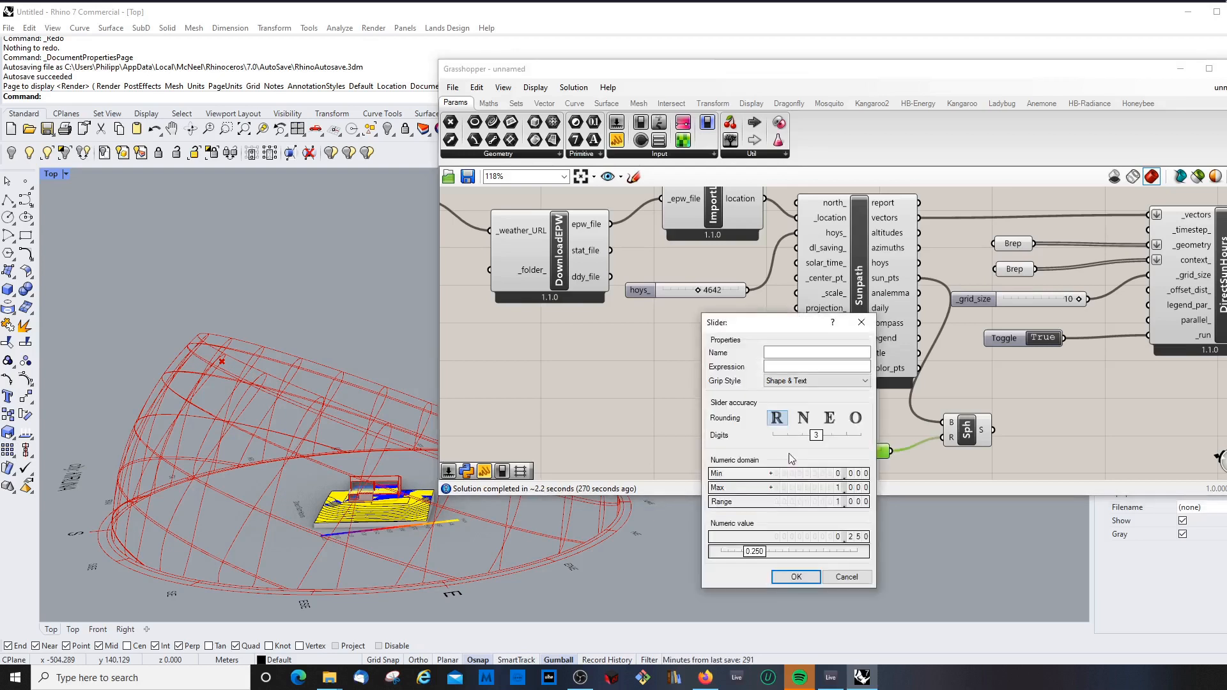
pyautogui.click(805, 418)
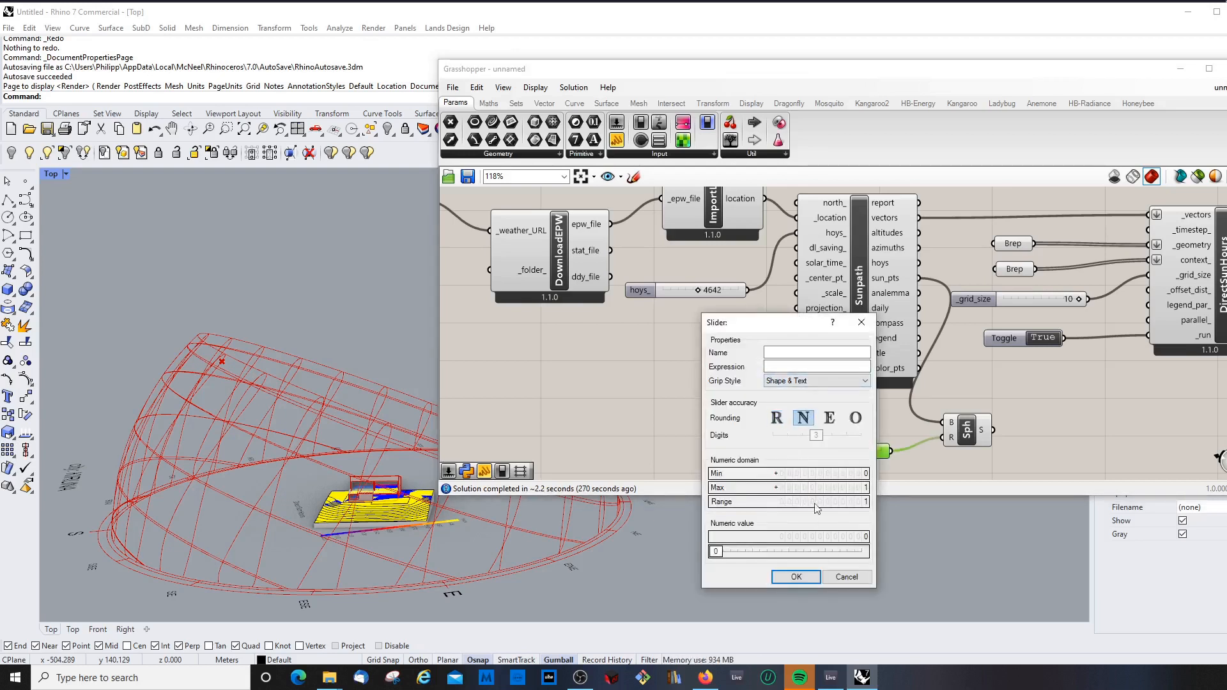
pyautogui.doubleClick(828, 487)
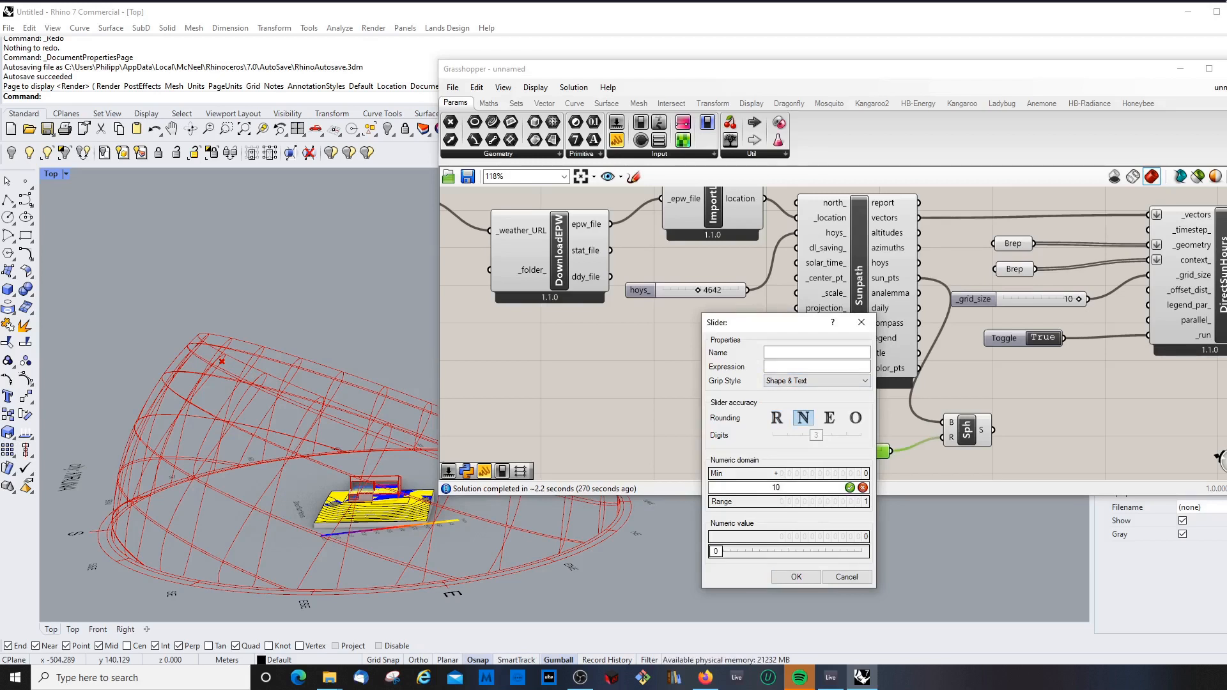
pyautogui.click(797, 577)
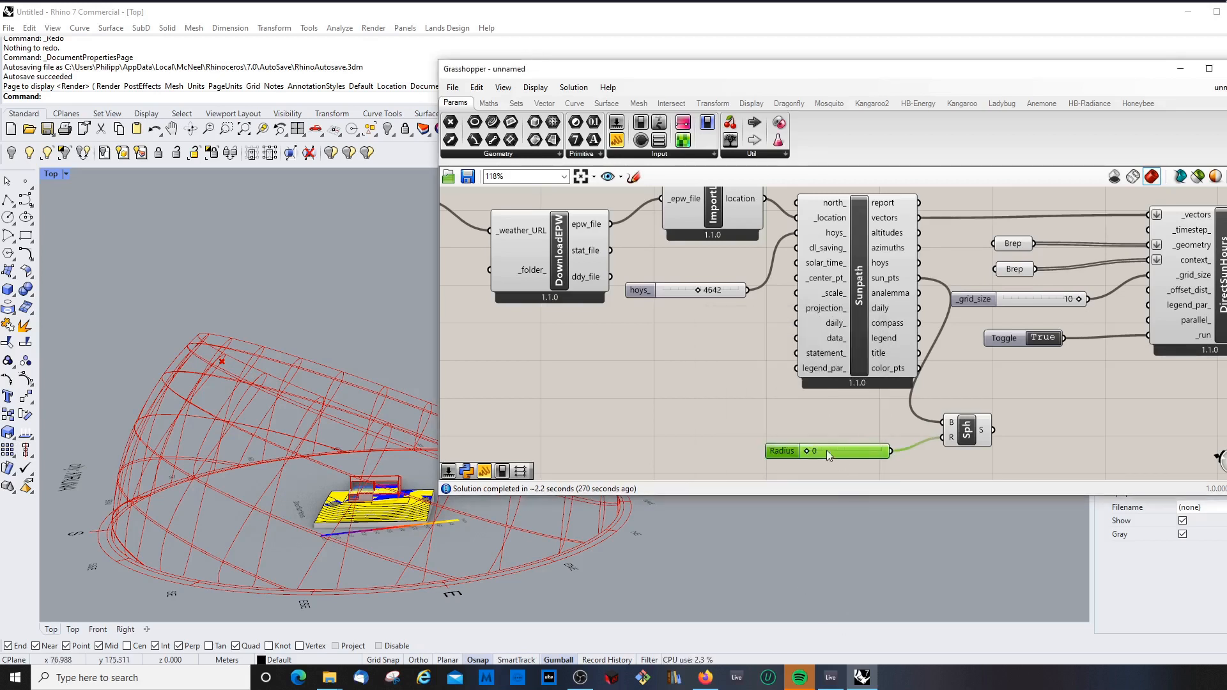
pyautogui.moveTo(807, 456)
pyautogui.mouseDown()
pyautogui.moveTo(845, 456)
pyautogui.moveTo(829, 458)
pyautogui.mouseUp()
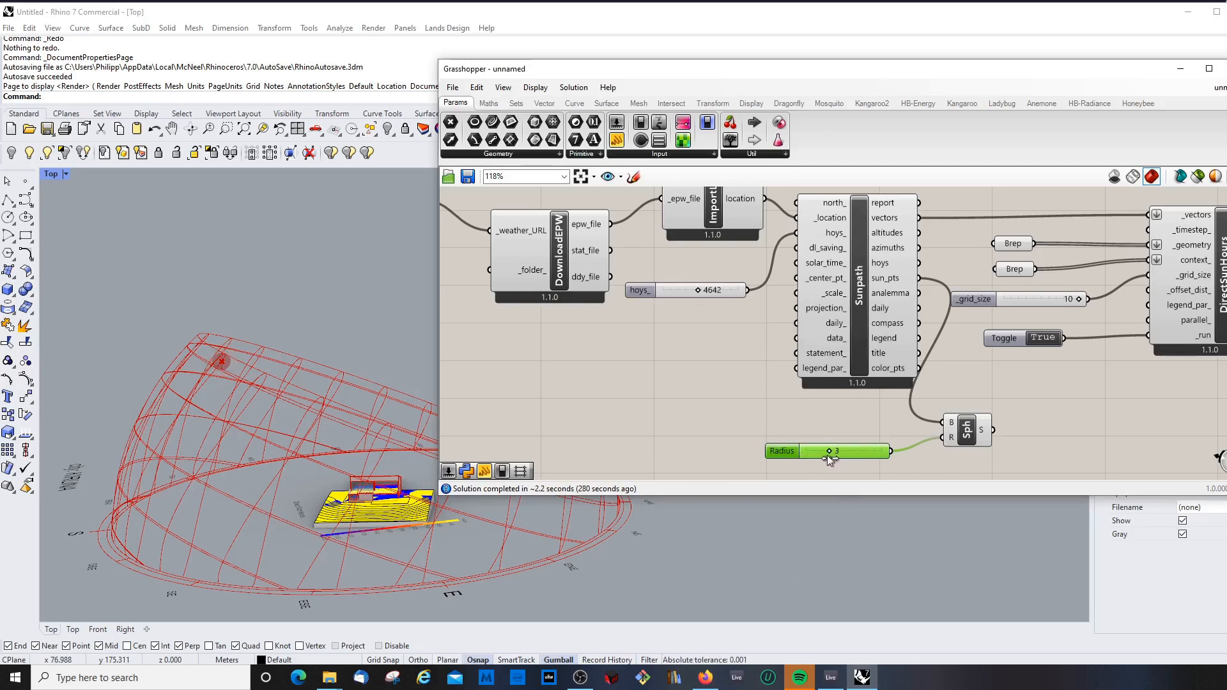
# - Delete the Sphere component together with its Radius slider
pyautogui.click(787, 410)
pyautogui.moveTo(234, 445); pyautogui.dragTo(204, 422, button='right')
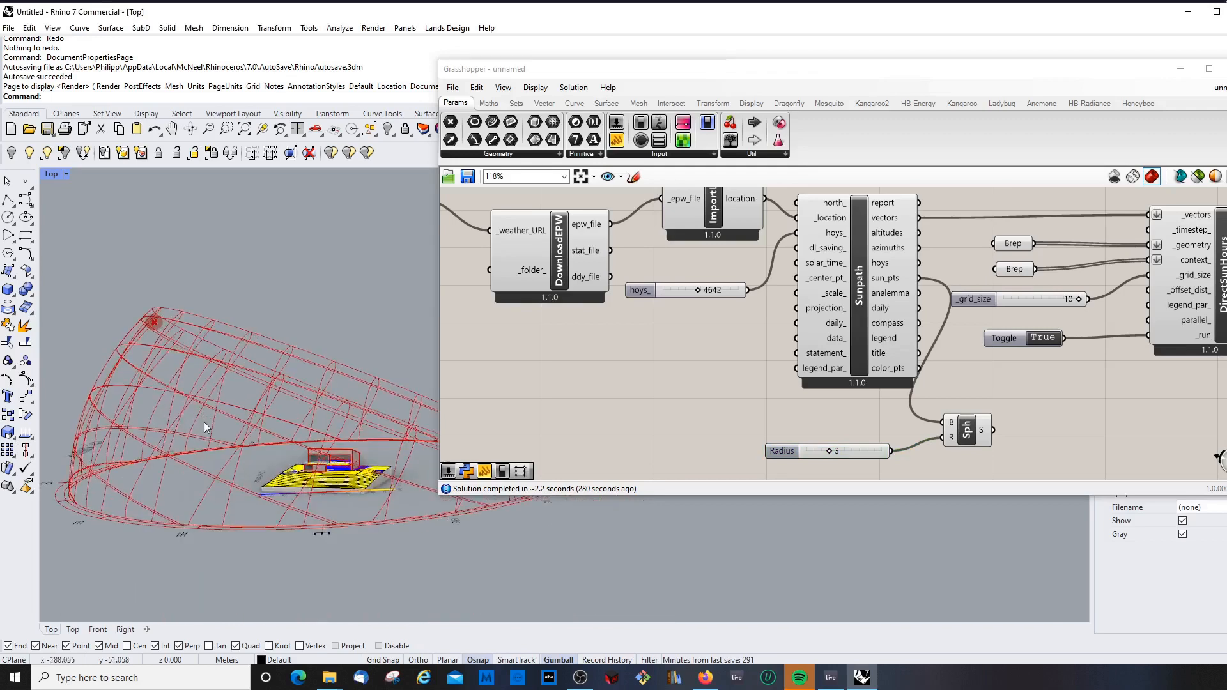
pyautogui.scroll(3, 136, 317)
pyautogui.scroll(2, 166, 324)
pyautogui.scroll(-5, 179, 329)
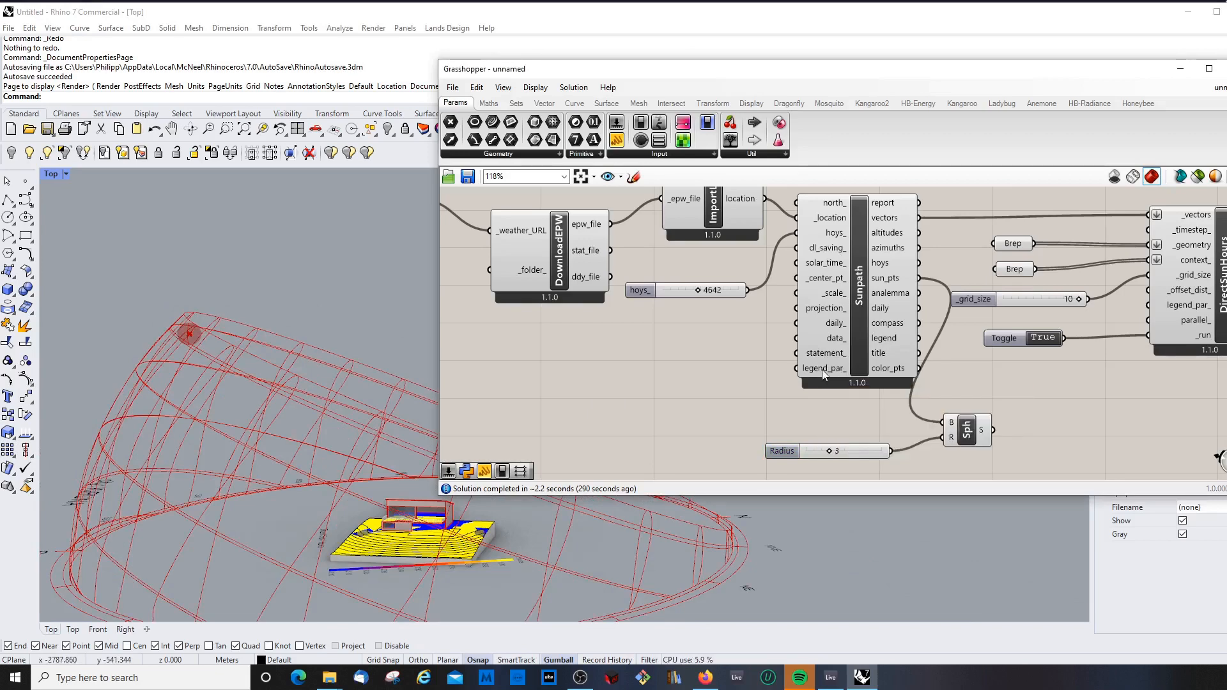
pyautogui.click(973, 433)
pyautogui.keyDown('shift'); pyautogui.click(862, 450); pyautogui.keyUp('shift')
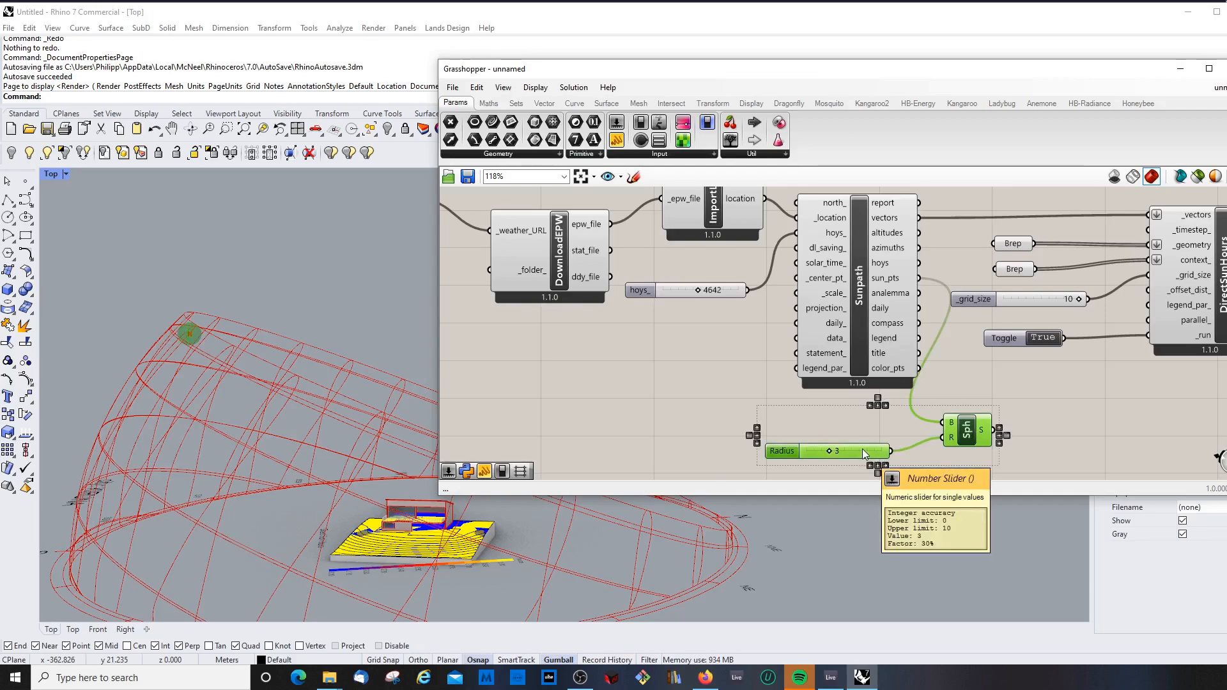
pyautogui.press('Delete')
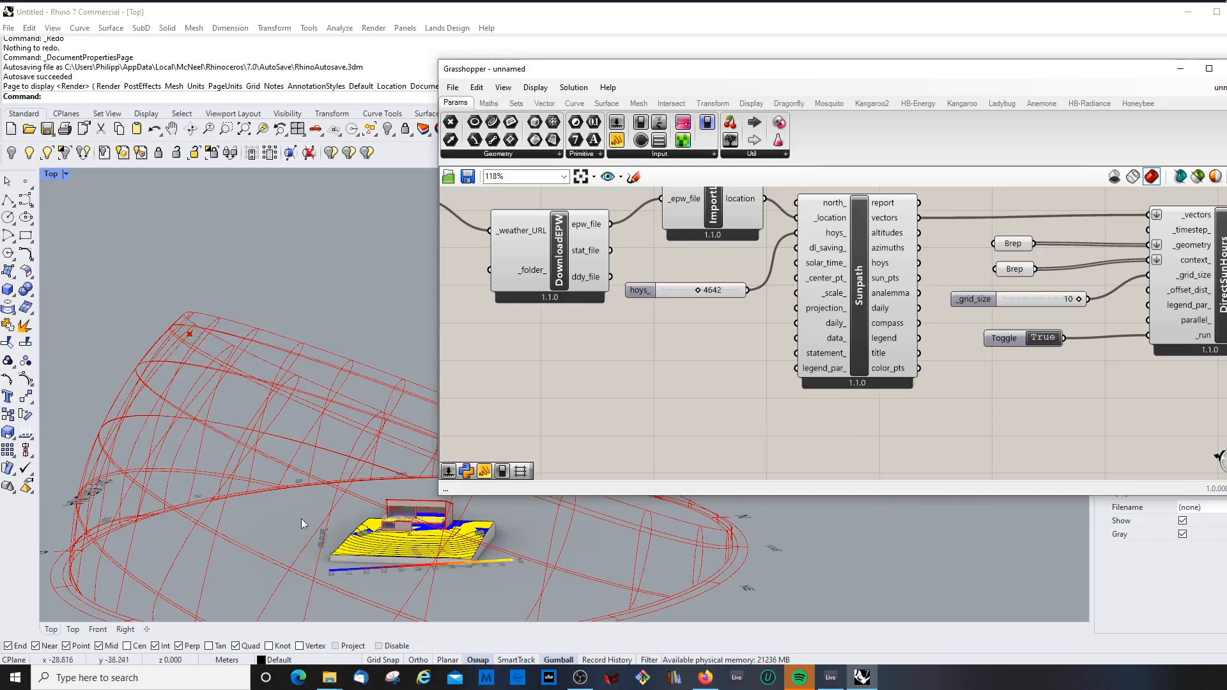
# - Turn off the preview of the Sunpath component to hide the sun path diagram in the viewport
pyautogui.scroll(10, 285, 488)
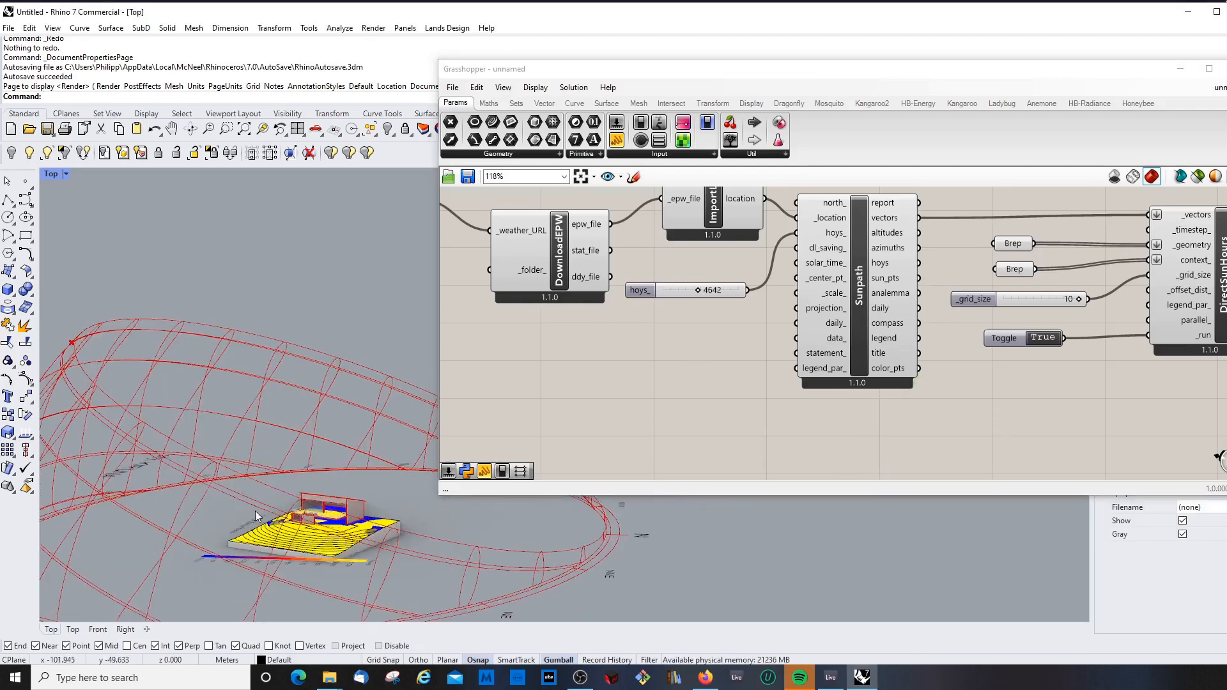
pyautogui.scroll(-10, 362, 476)
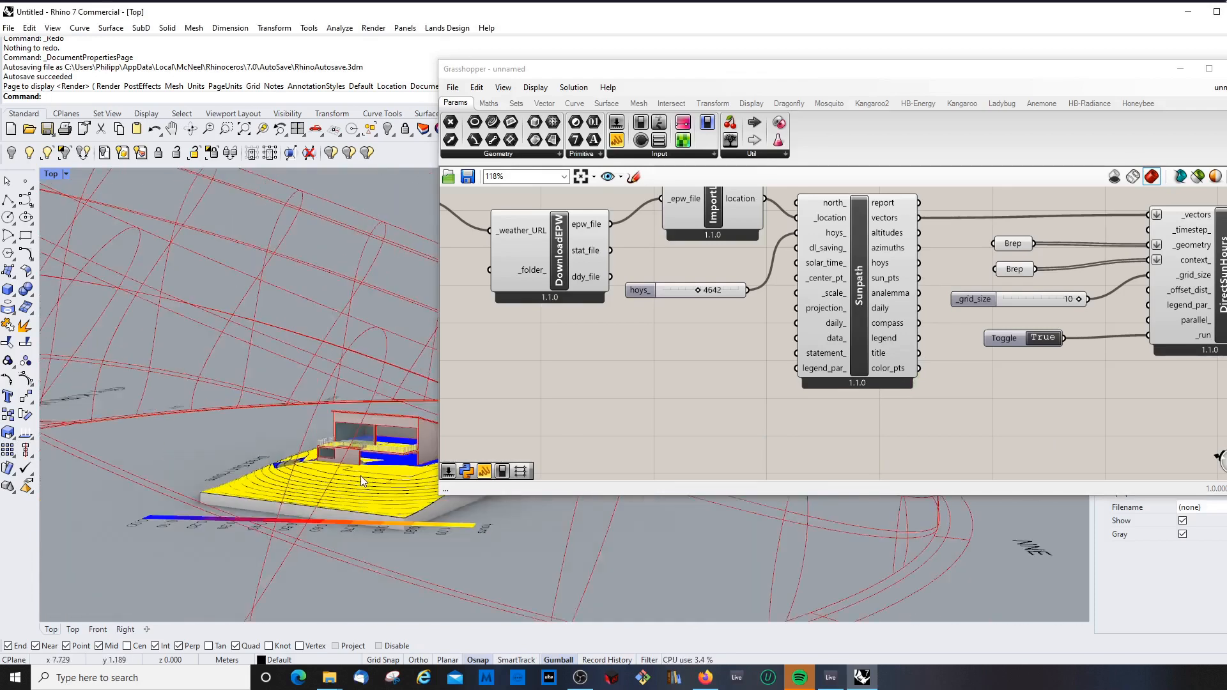
pyautogui.click(859, 274)
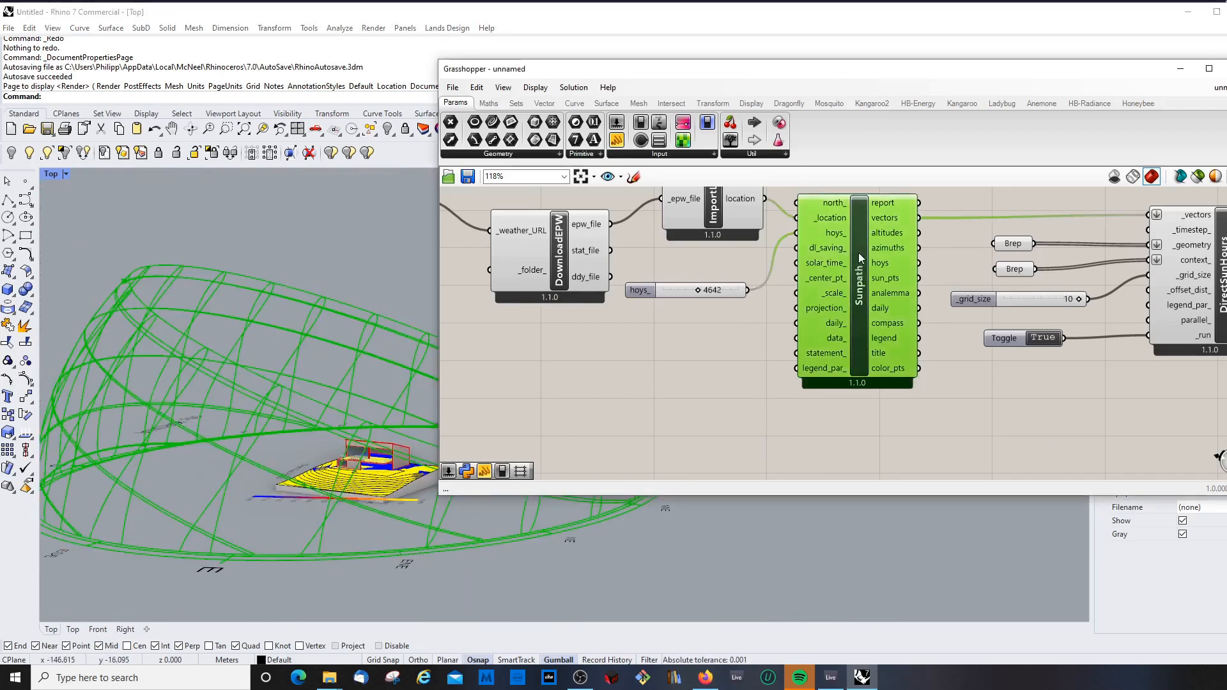
pyautogui.rightClick(860, 254)
pyautogui.click(902, 371)
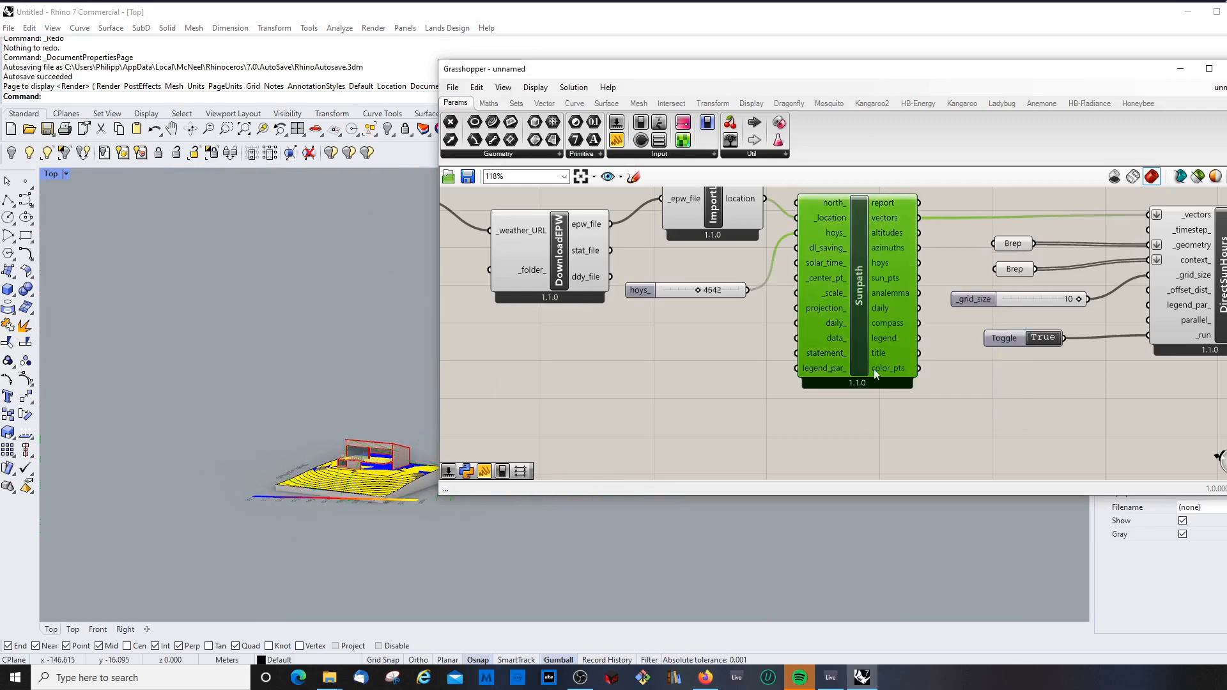
# - Examine the direct sun hours mesh and its legend around the house, with DirectSunHours selected
pyautogui.scroll(3, 313, 534)
pyautogui.moveTo(313, 535); pyautogui.dragTo(312, 495, button='right')
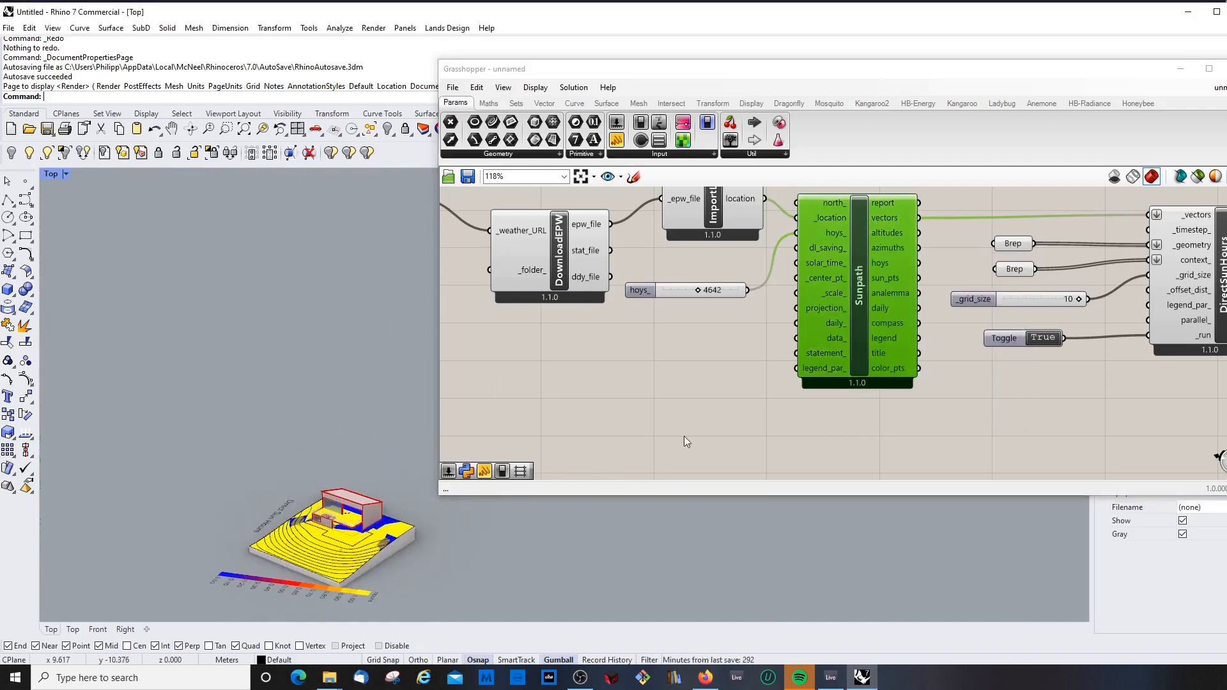
pyautogui.click(1067, 405)
pyautogui.scroll(-1, 1066, 404)
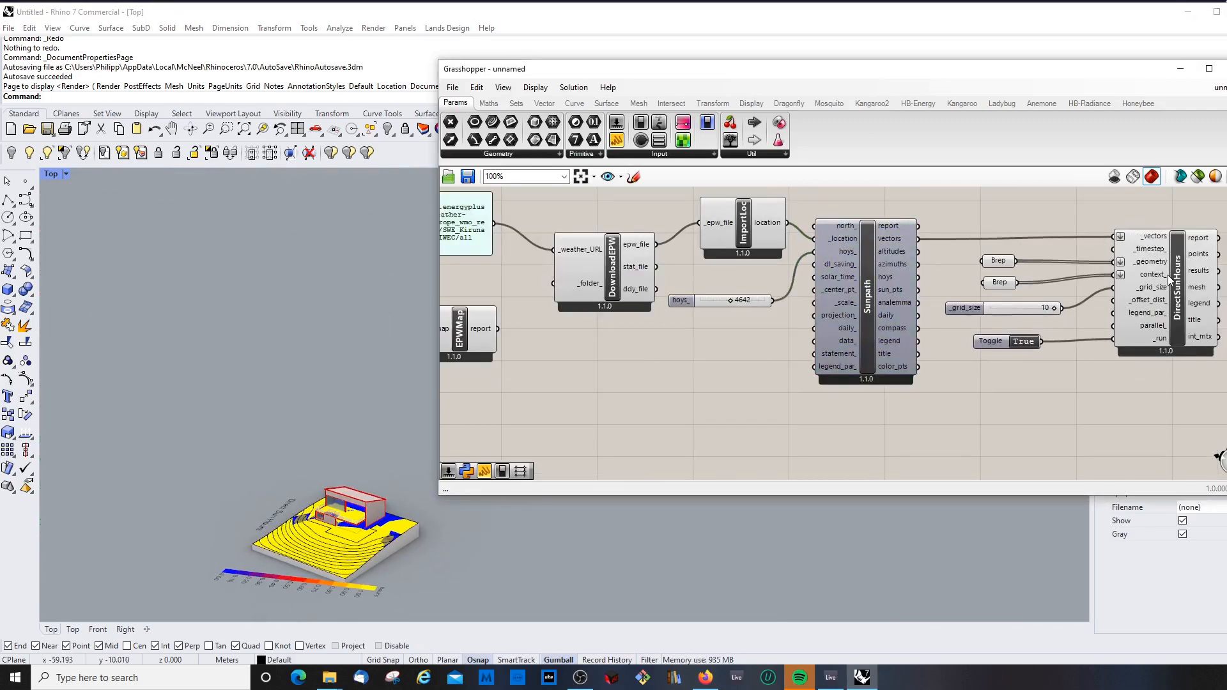
pyautogui.click(1168, 275)
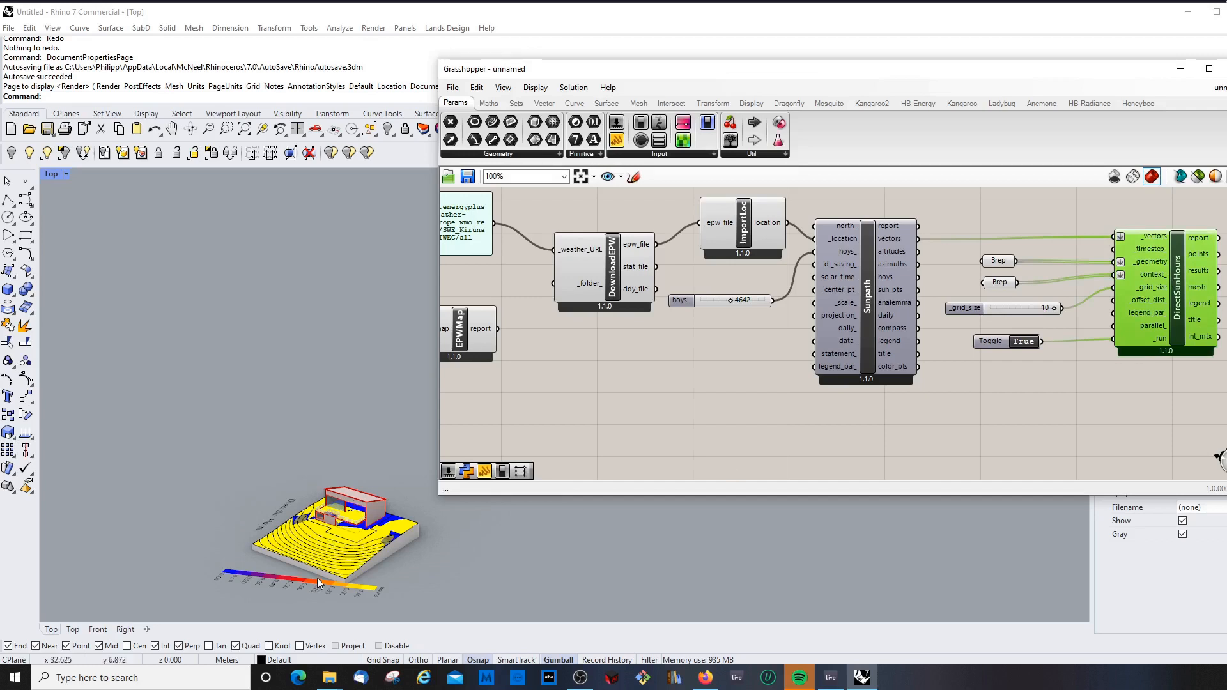
pyautogui.scroll(3, 319, 578)
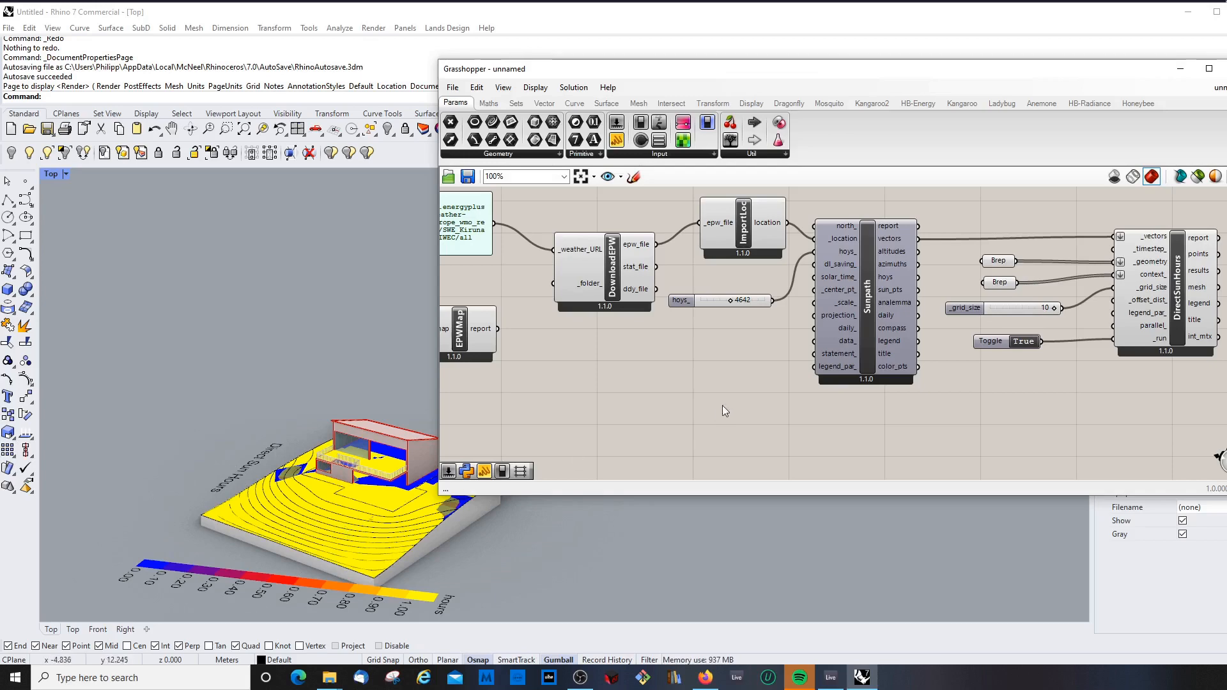
# - Set the _grid_size slider's value to 1 and its minimum to 1
pyautogui.scroll(4, 1017, 328)
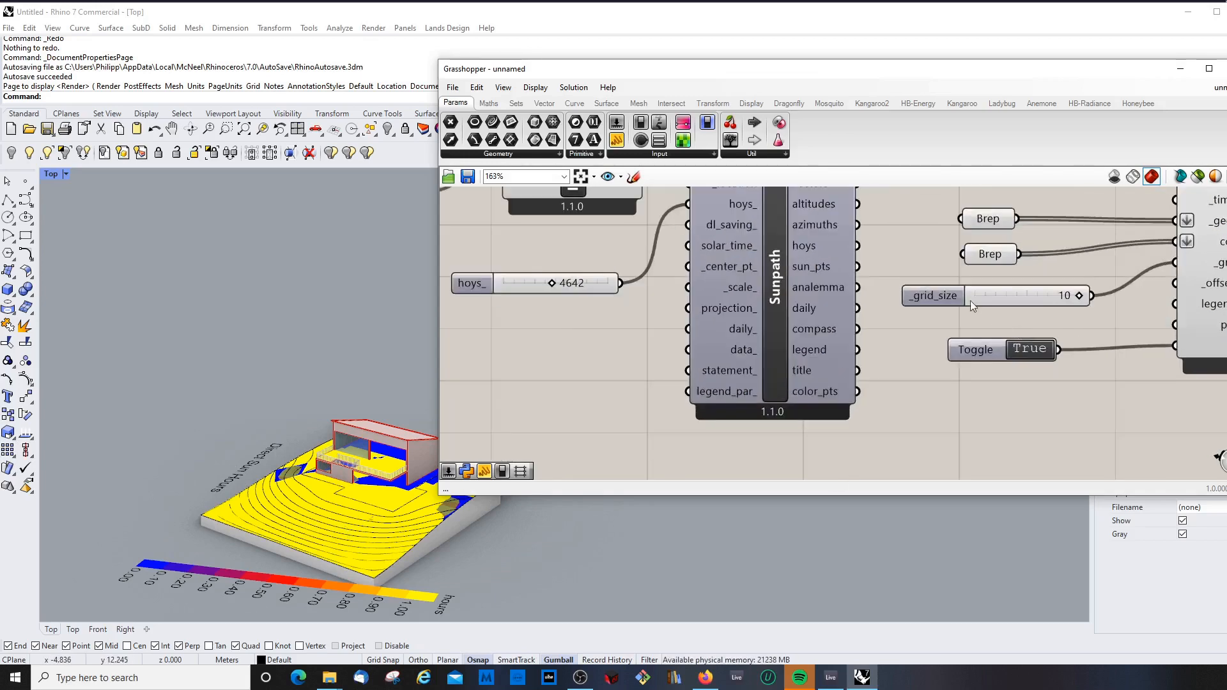
pyautogui.doubleClick(946, 299)
pyautogui.click(1005, 424)
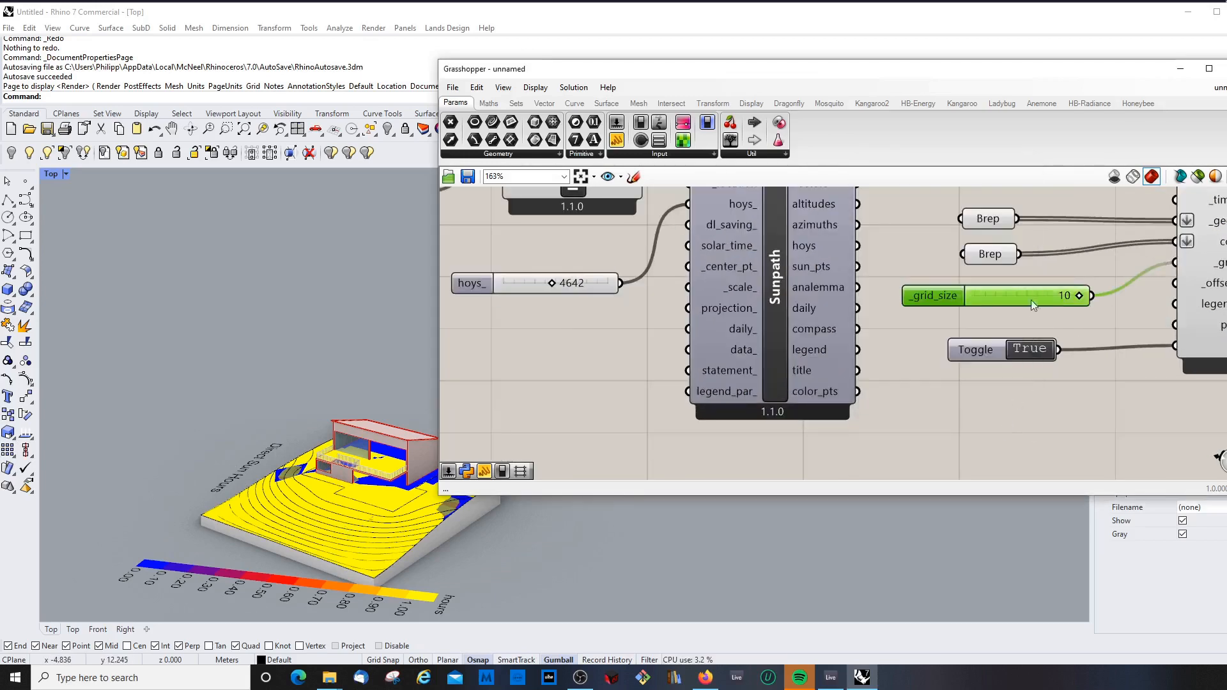
pyautogui.moveTo(1046, 294); pyautogui.dragTo(946, 297)
pyautogui.doubleClick(946, 297)
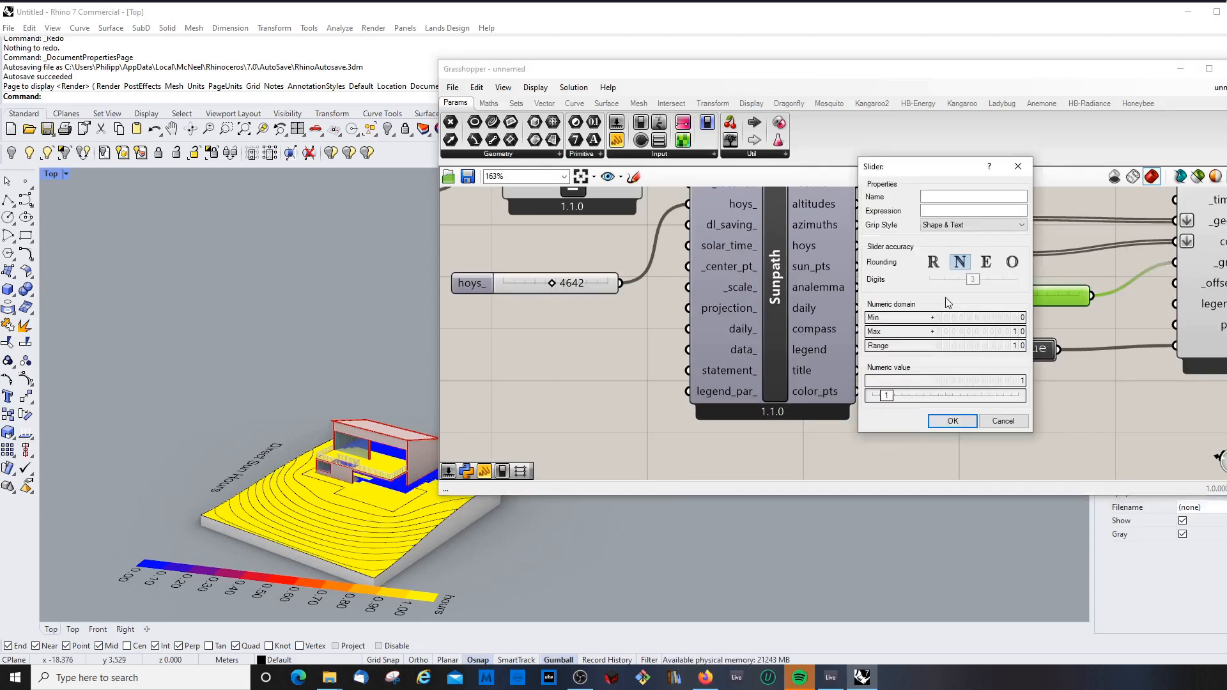
pyautogui.click(997, 318)
pyautogui.write('1')
pyautogui.press('Return')
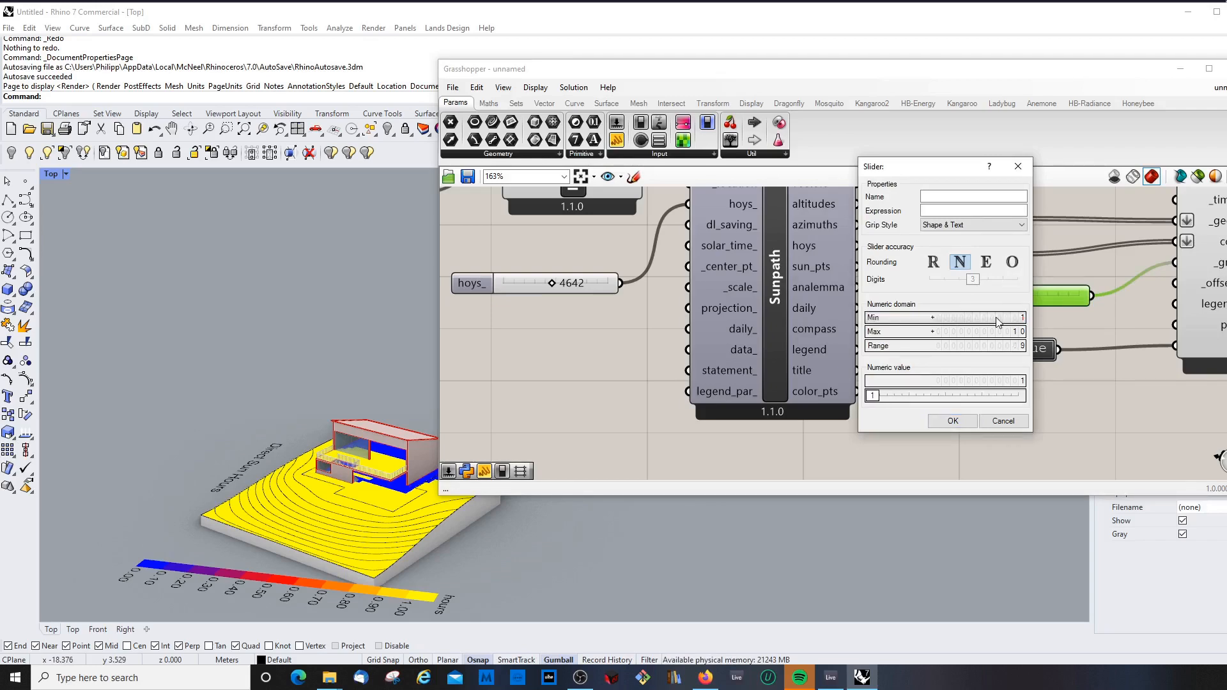
pyautogui.click(960, 422)
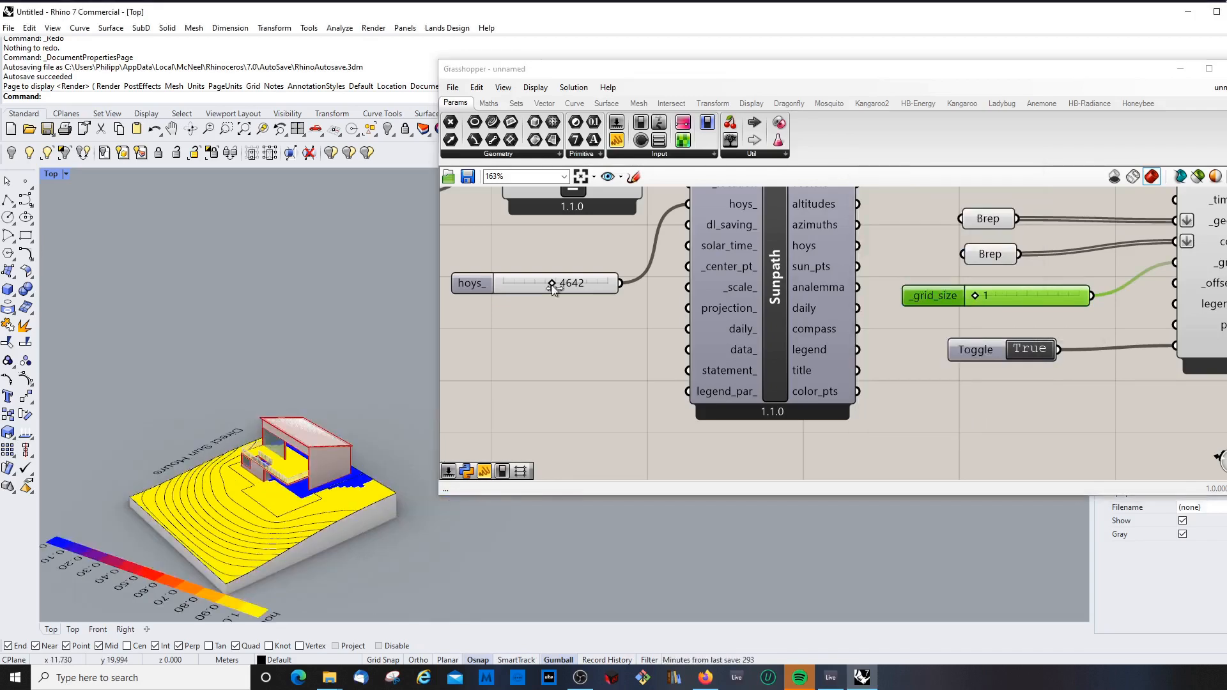
# - Lower the hoys_ slider slightly to calculate the sun hours for an earlier hour of the year
pyautogui.click(584, 299)
pyautogui.scroll(-3, 578, 304)
pyautogui.scroll(5, 570, 309)
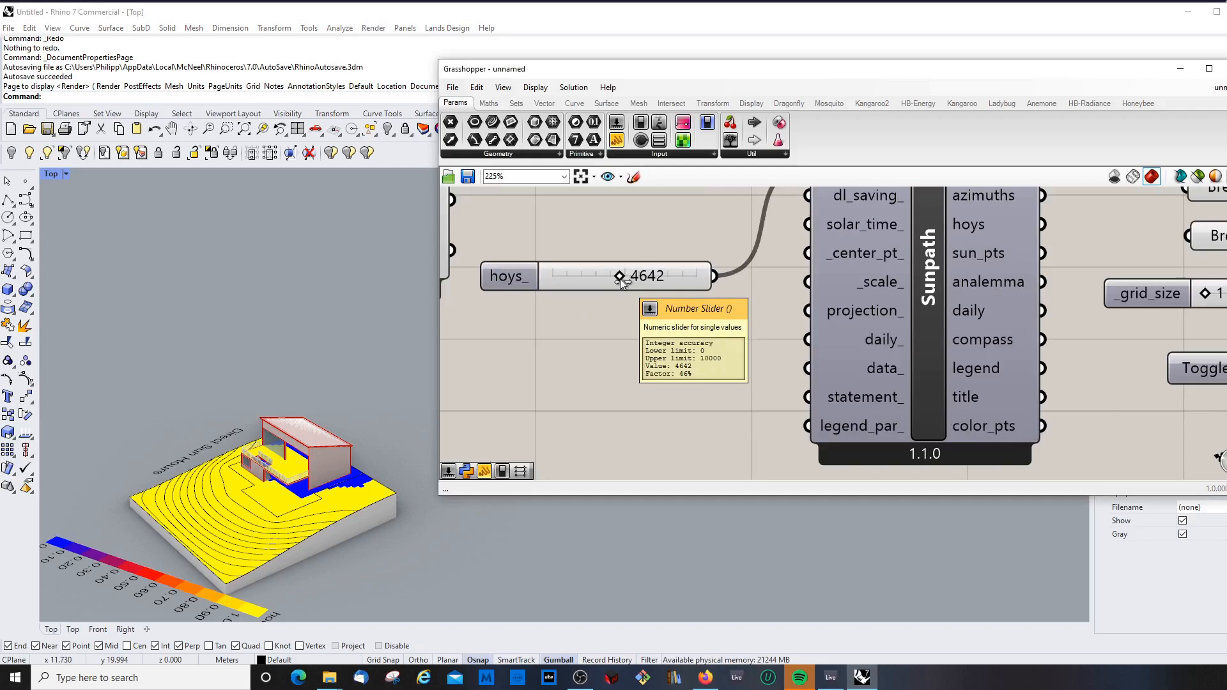
pyautogui.moveTo(618, 282); pyautogui.dragTo(613, 281)
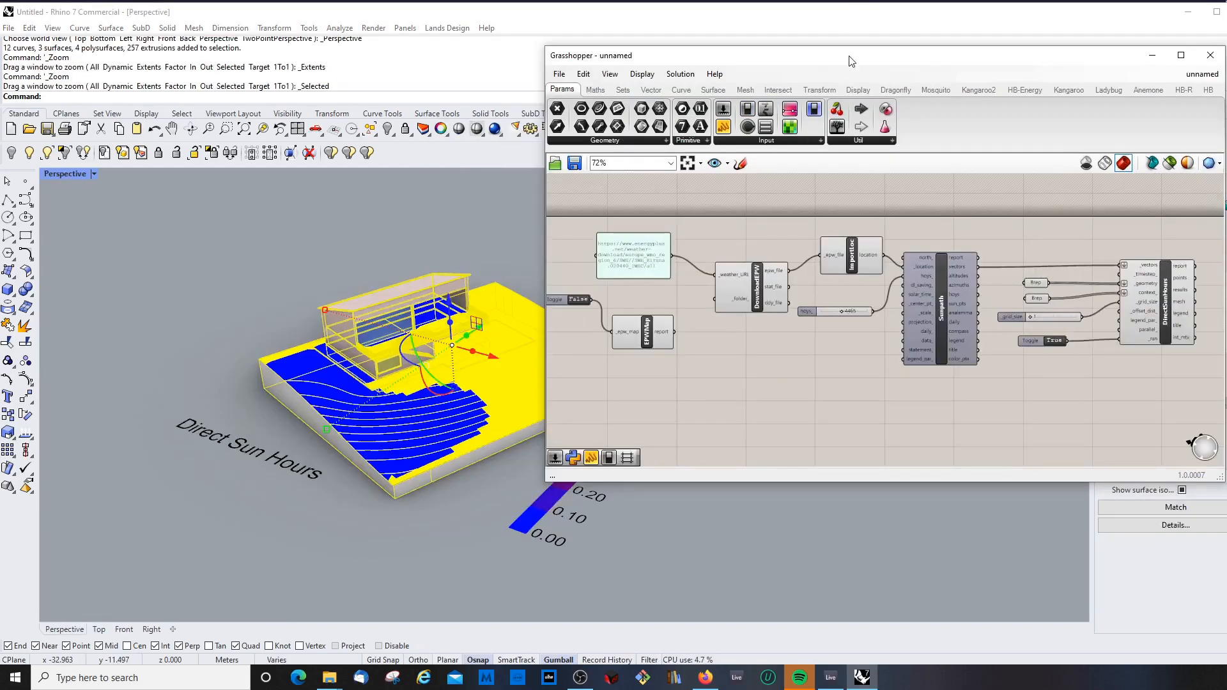
# - Move the Grasshopper window away from the model and examine the finer sun hours result with nothing selected in the Perspective viewport
pyautogui.moveTo(847, 55); pyautogui.dragTo(871, 32)
pyautogui.scroll(-2, 804, 349)
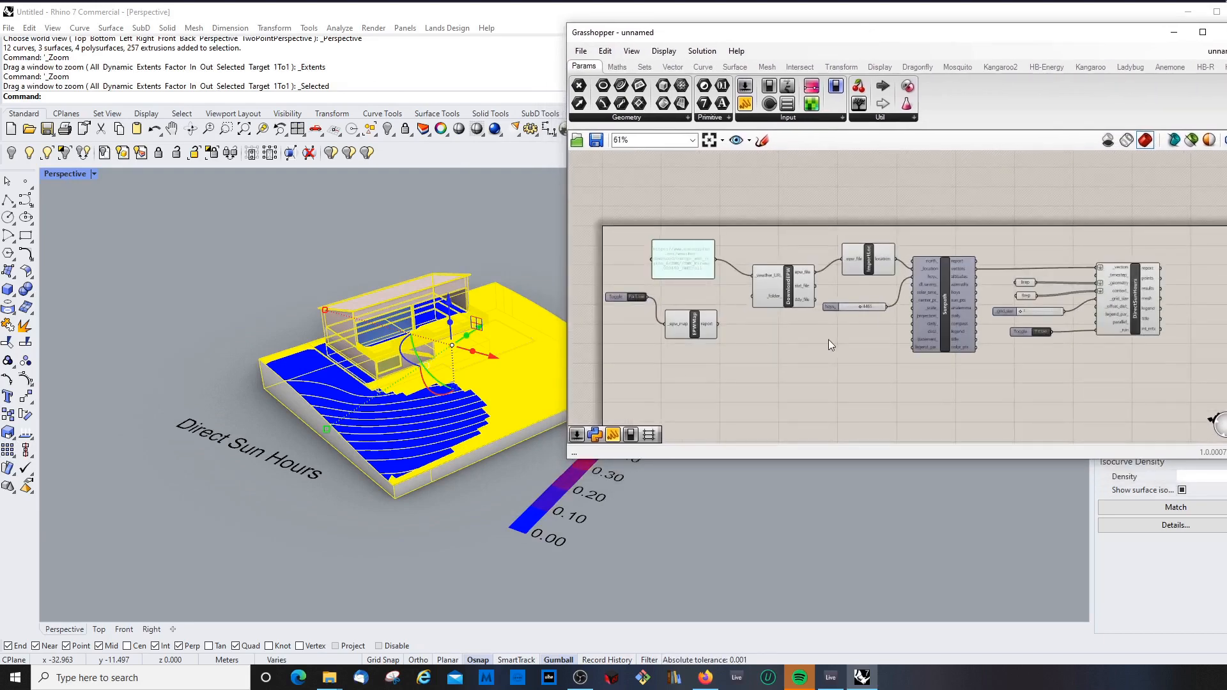
pyautogui.scroll(-5, 304, 396)
pyautogui.scroll(4, 499, 349)
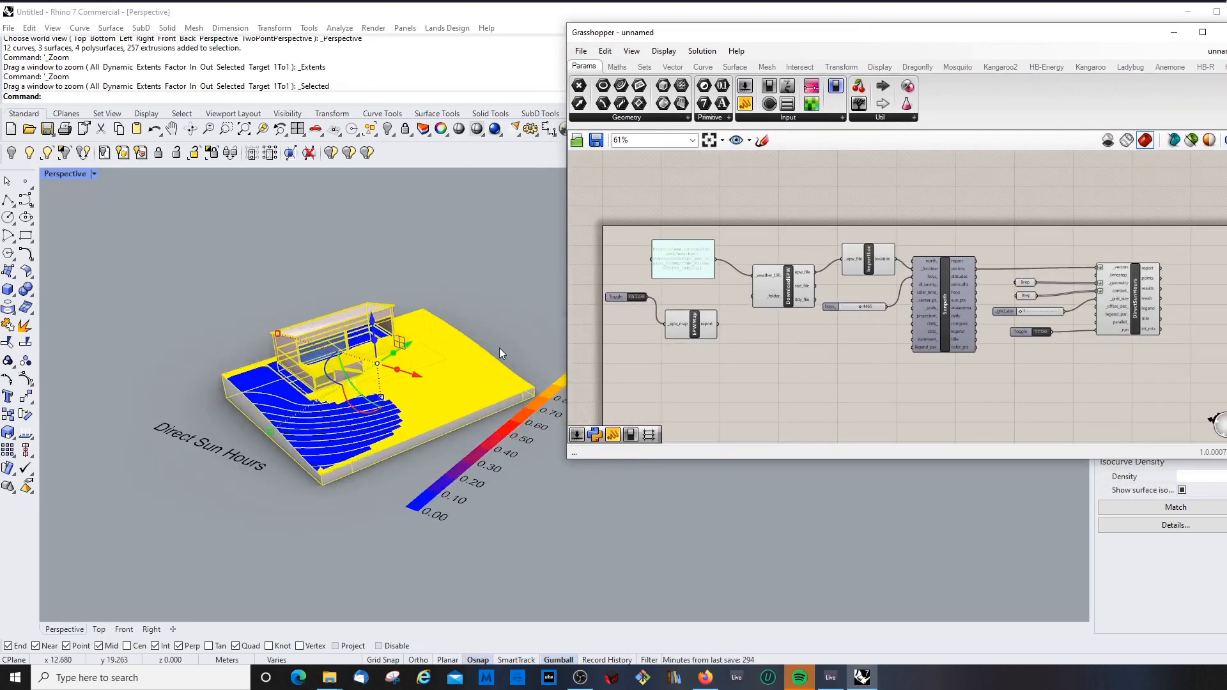
pyautogui.scroll(-3, 486, 355)
pyautogui.click(499, 301)
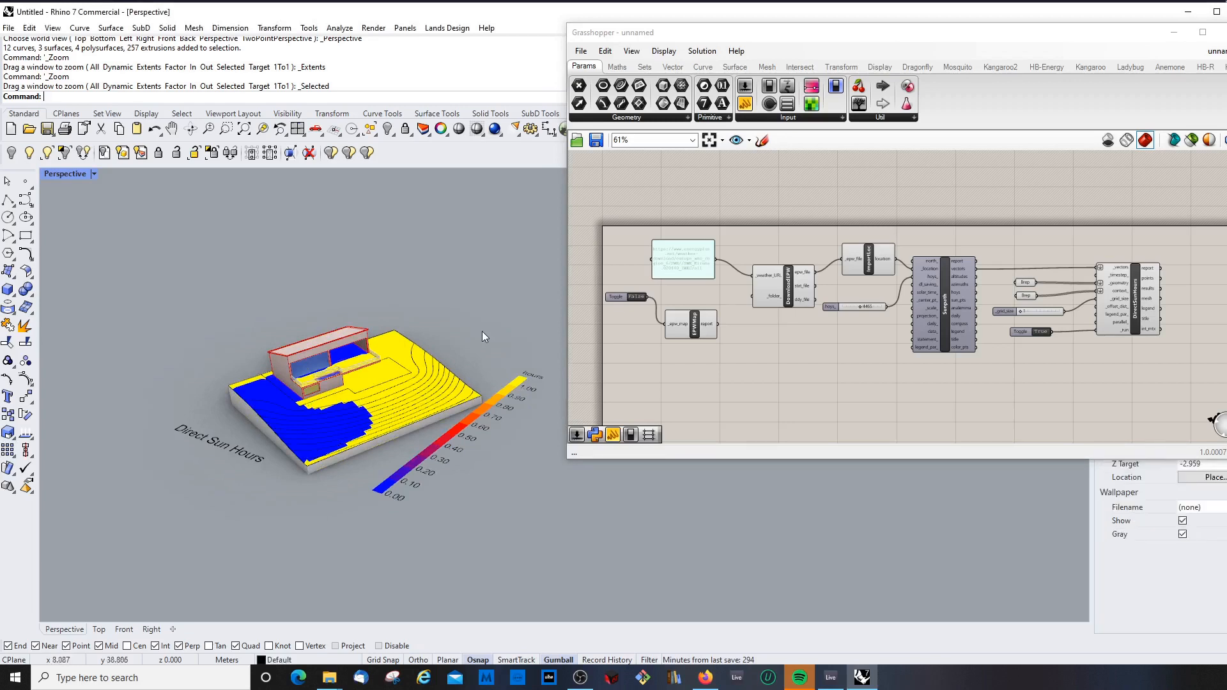
pyautogui.scroll(2, 467, 336)
pyautogui.scroll(2, 467, 337)
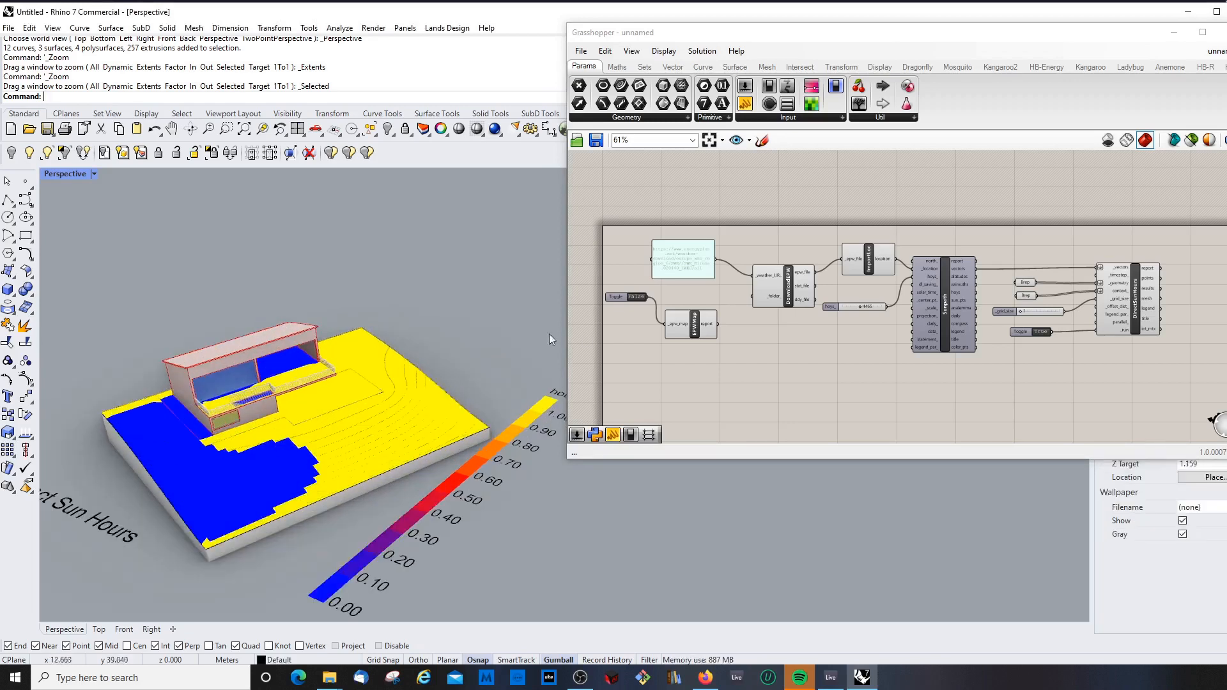
# - Shift Sunpath slightly down and delete the hoys_ slider that feeds it
pyautogui.click(799, 365)
pyautogui.moveTo(943, 282); pyautogui.dragTo(949, 298)
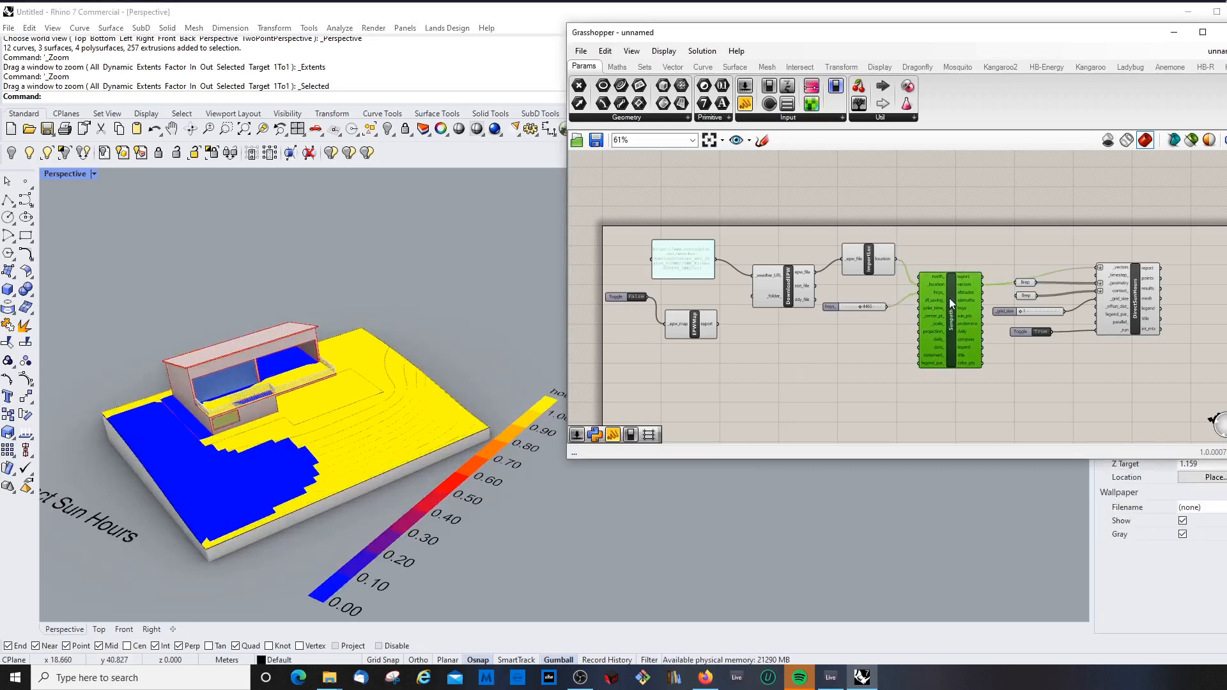
pyautogui.click(831, 307)
pyautogui.press('Delete')
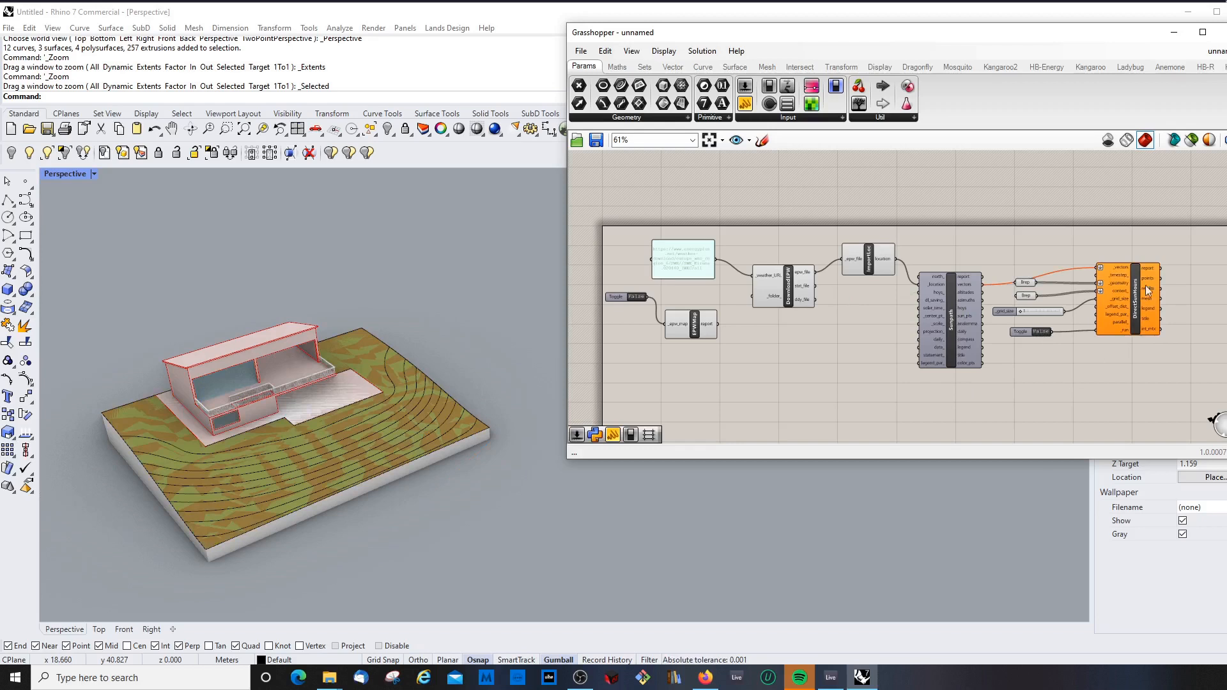
# - Add a Ladybug LB Analysis Period component to the canvas, below DownloadEPW and before Sunpath
pyautogui.click(1123, 69)
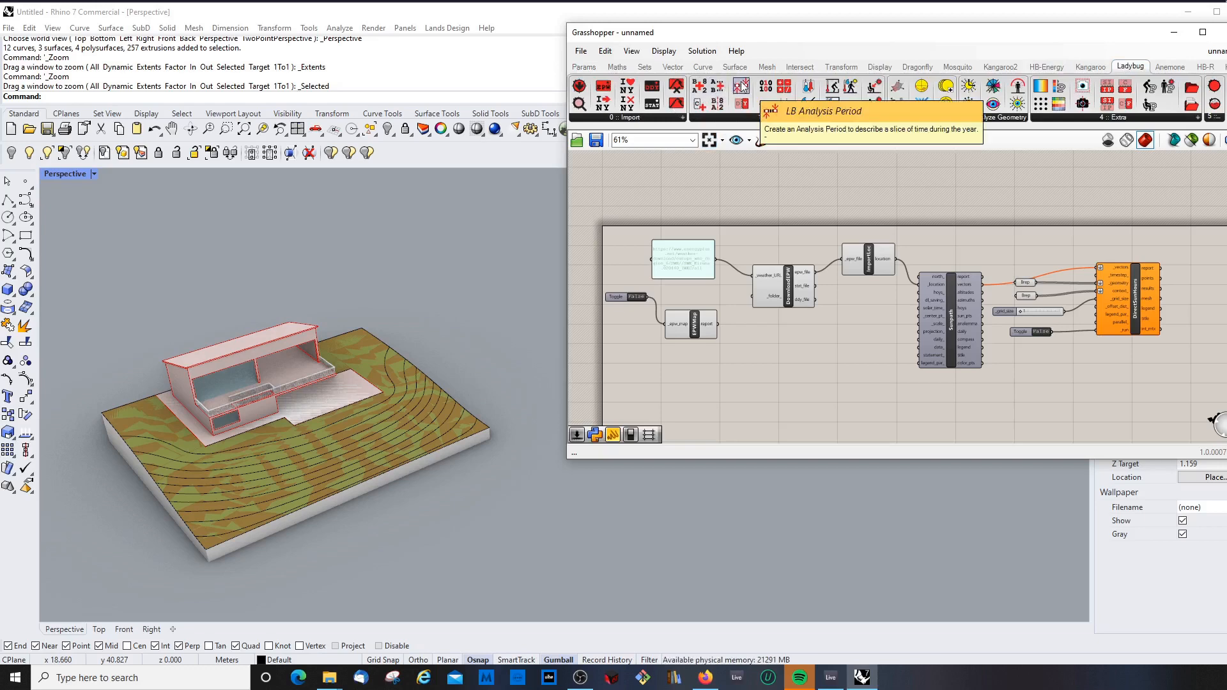
pyautogui.moveTo(741, 85); pyautogui.dragTo(842, 374)
pyautogui.scroll(3, 899, 378)
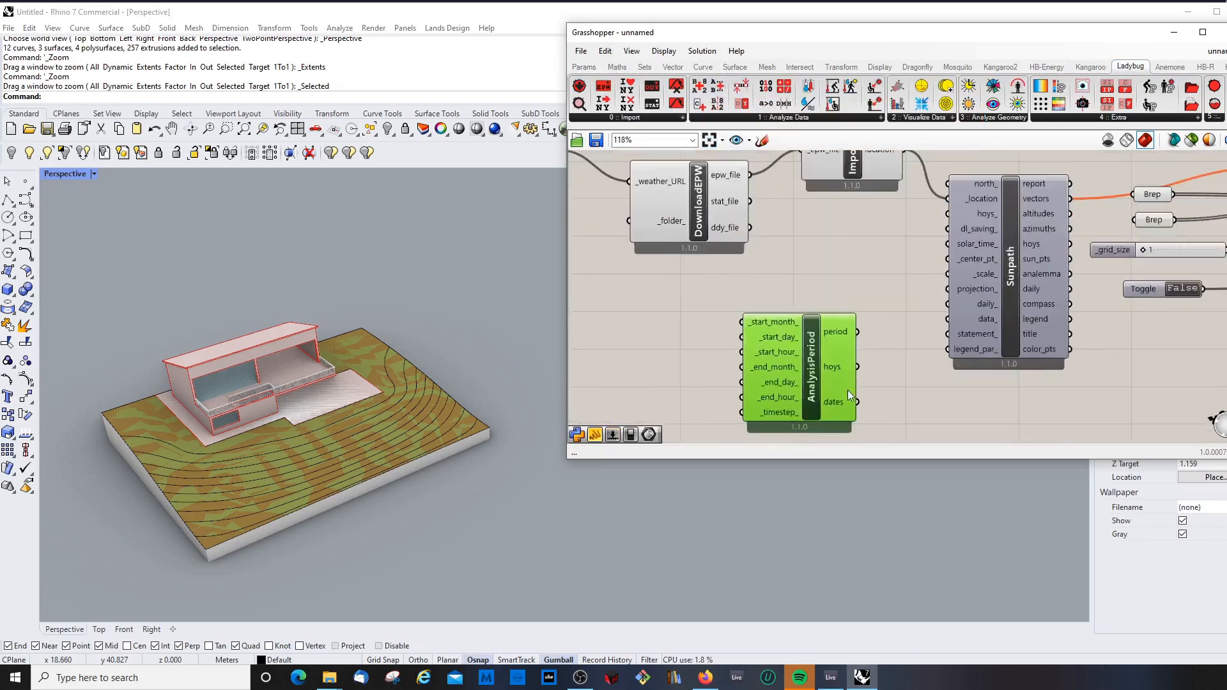
# - Add a number slider ranging from 1 to 12 for AnalysisPeriod's _start_month_ input and set it to 1
pyautogui.doubleClick(784, 359)
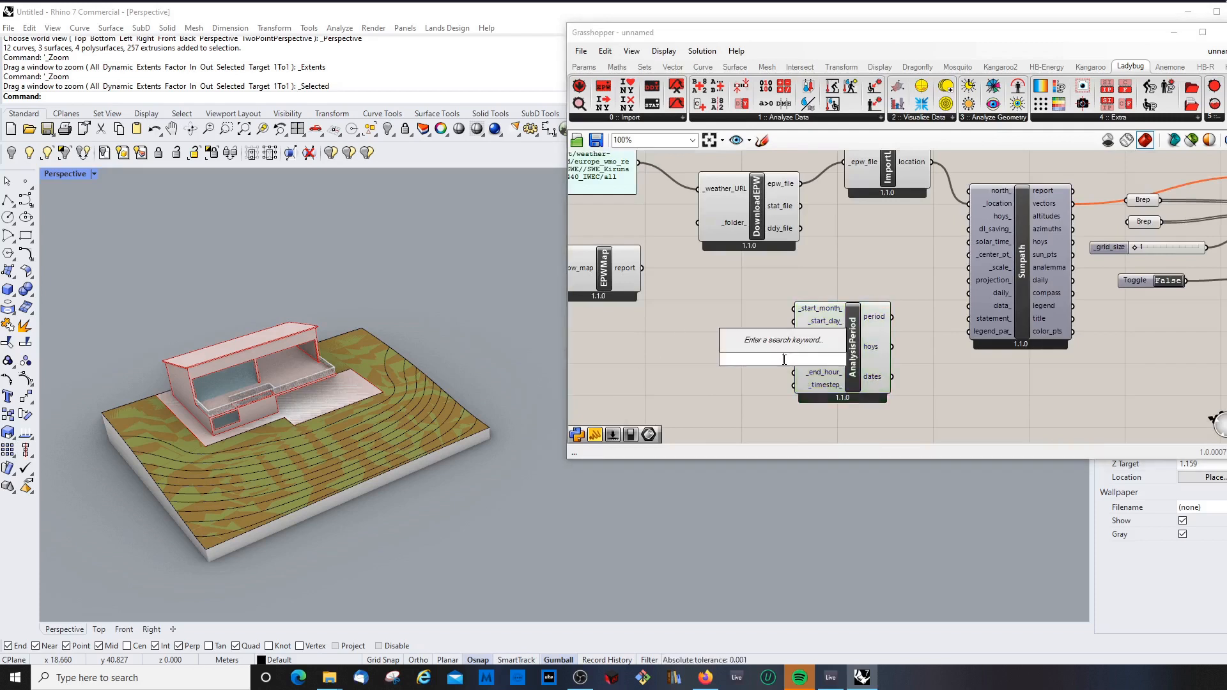
pyautogui.doubleClick(715, 374)
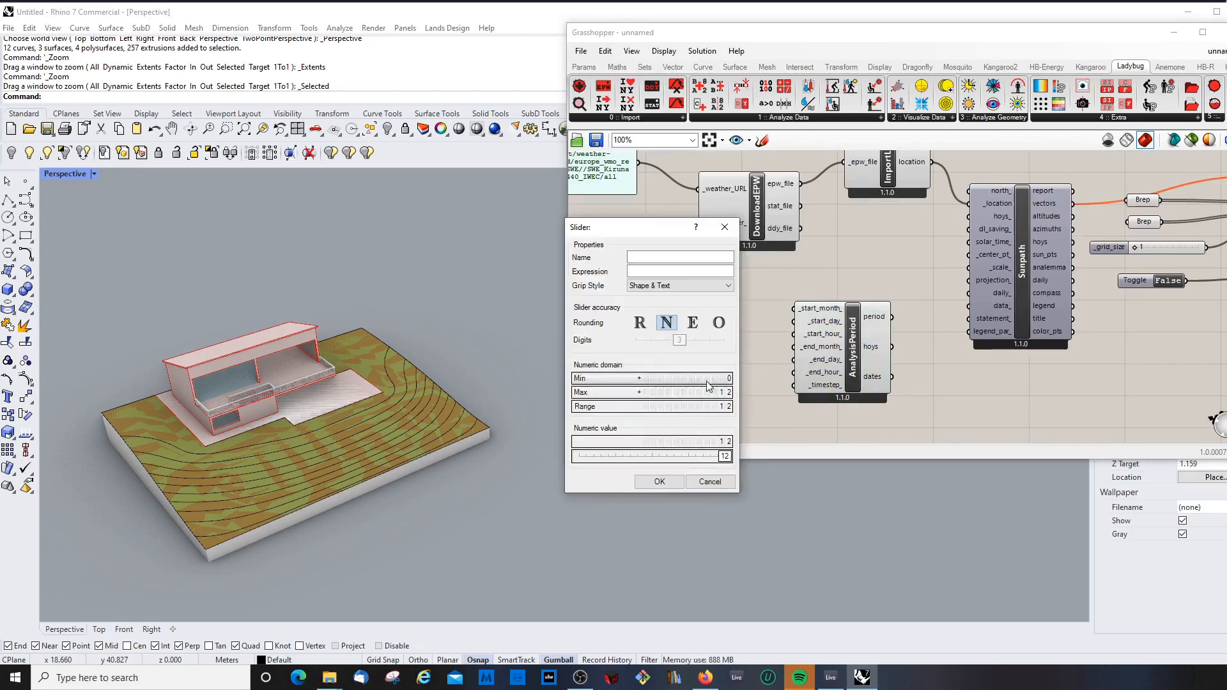
pyautogui.doubleClick(707, 380)
pyautogui.write('1')
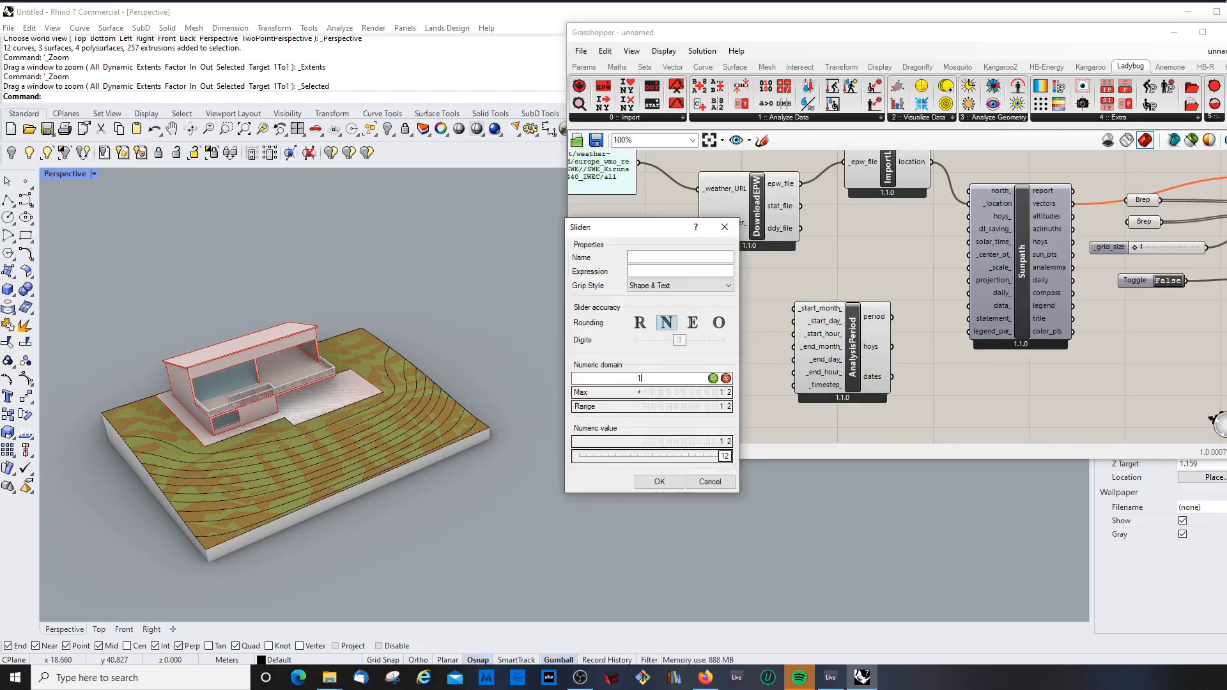
pyautogui.click(660, 482)
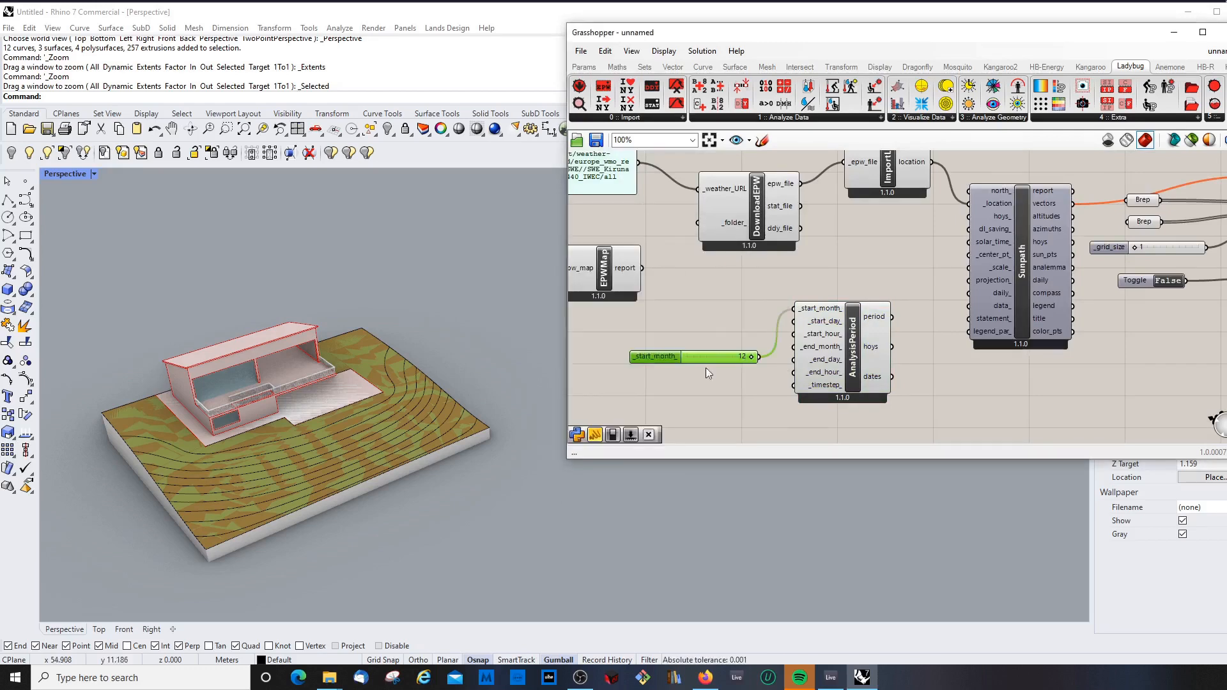
pyautogui.moveTo(751, 359); pyautogui.dragTo(651, 363)
# - Duplicate the _start_month_ slider, set the copy's maximum to 31, and connect it to _start_day_
pyautogui.hotkey('ctrl', 'c')
pyautogui.hotkey('ctrl', 'v')
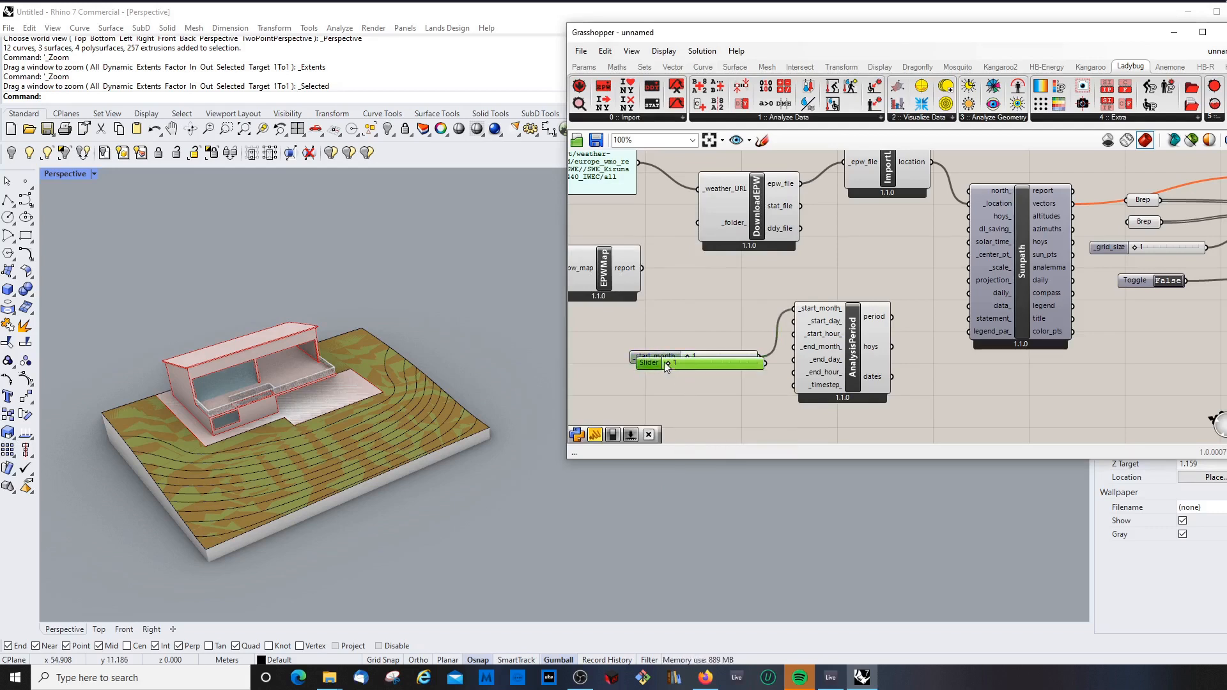
pyautogui.moveTo(665, 362); pyautogui.dragTo(670, 312)
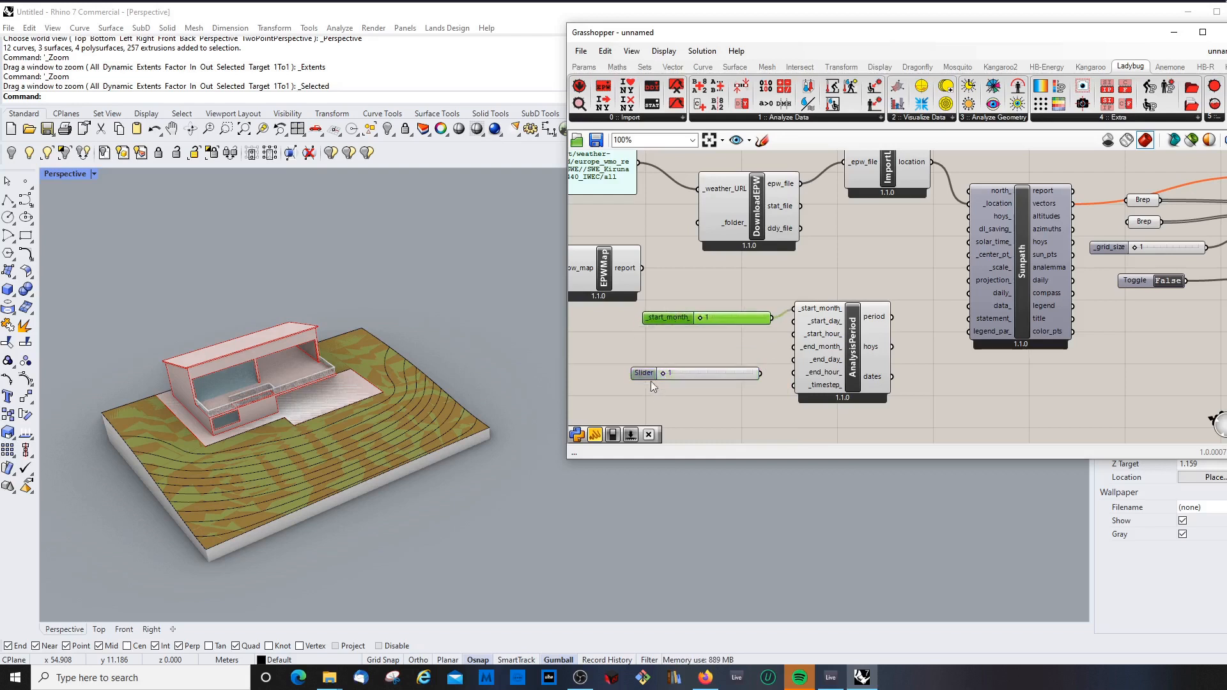
pyautogui.doubleClick(649, 377)
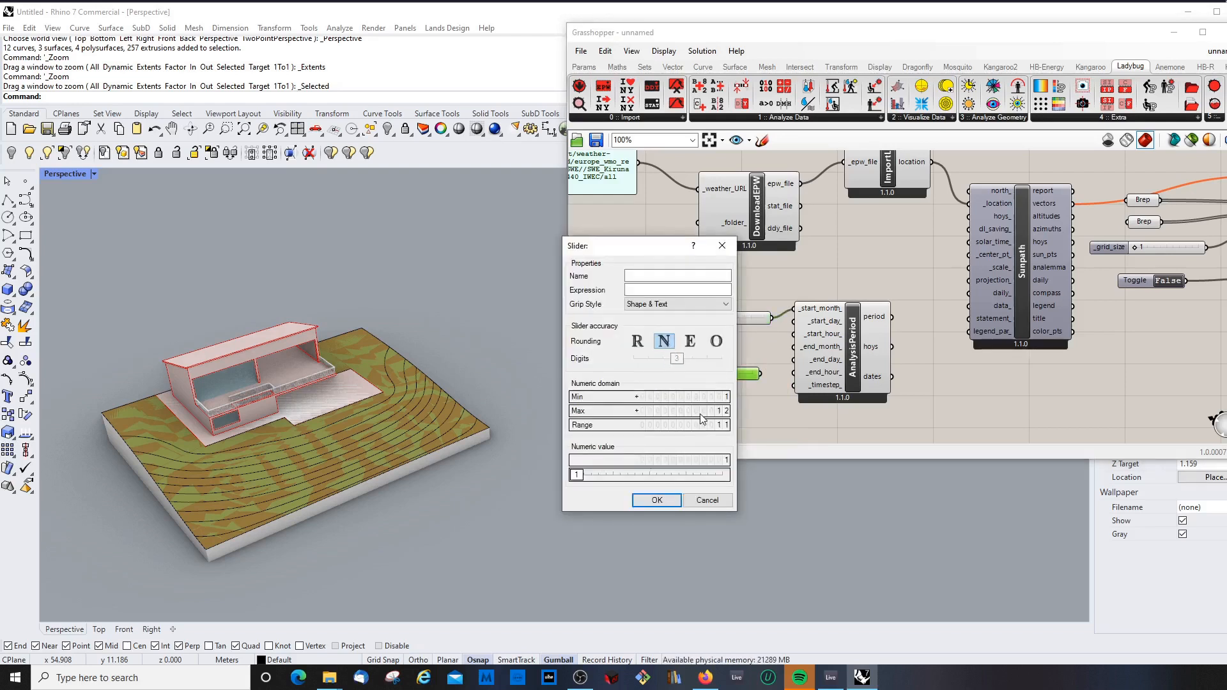
pyautogui.doubleClick(701, 412)
pyautogui.write('31')
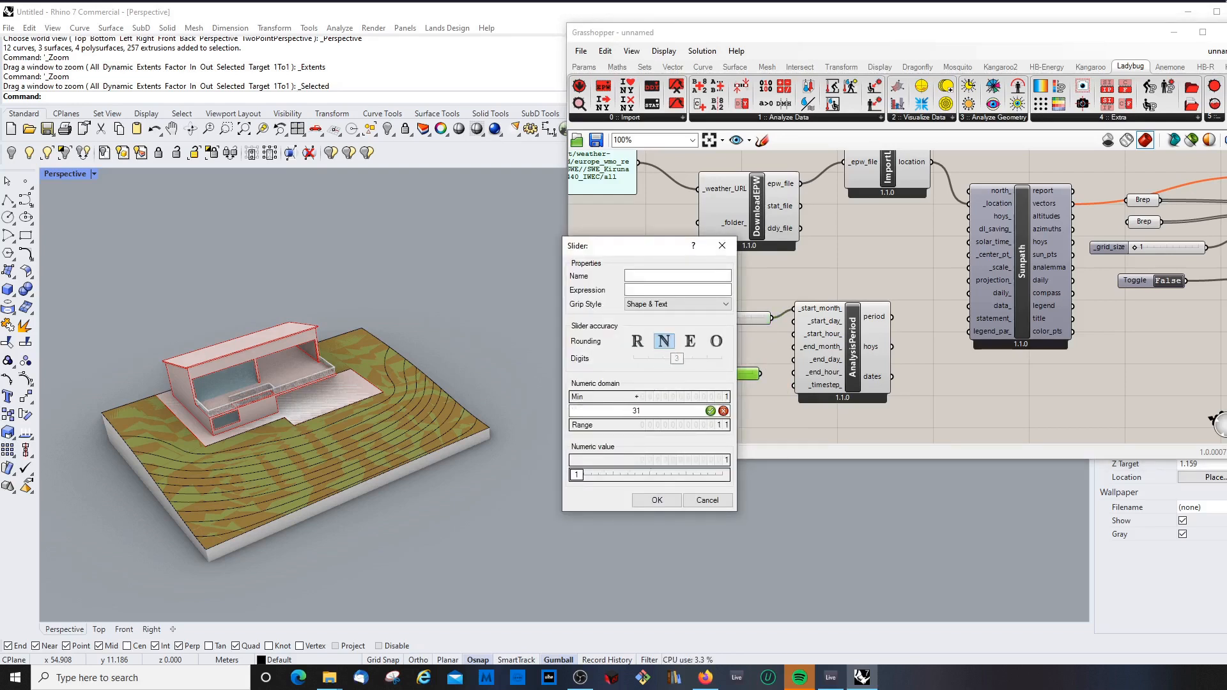
pyautogui.click(657, 499)
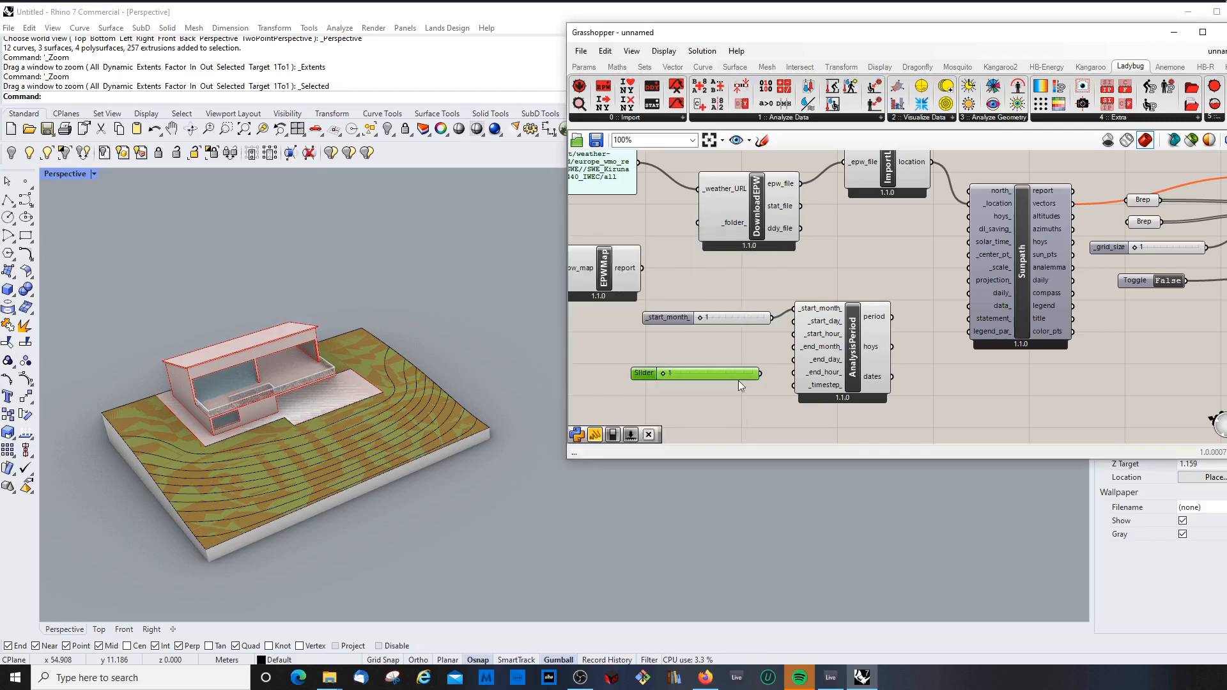
pyautogui.moveTo(738, 378); pyautogui.dragTo(793, 320)
# - Duplicate the _start_day_ slider, set the copy's maximum to 24, and connect it to _start_hour_
pyautogui.moveTo(734, 355); pyautogui.dragTo(708, 363)
pyautogui.hotkey('ctrl', 'v')
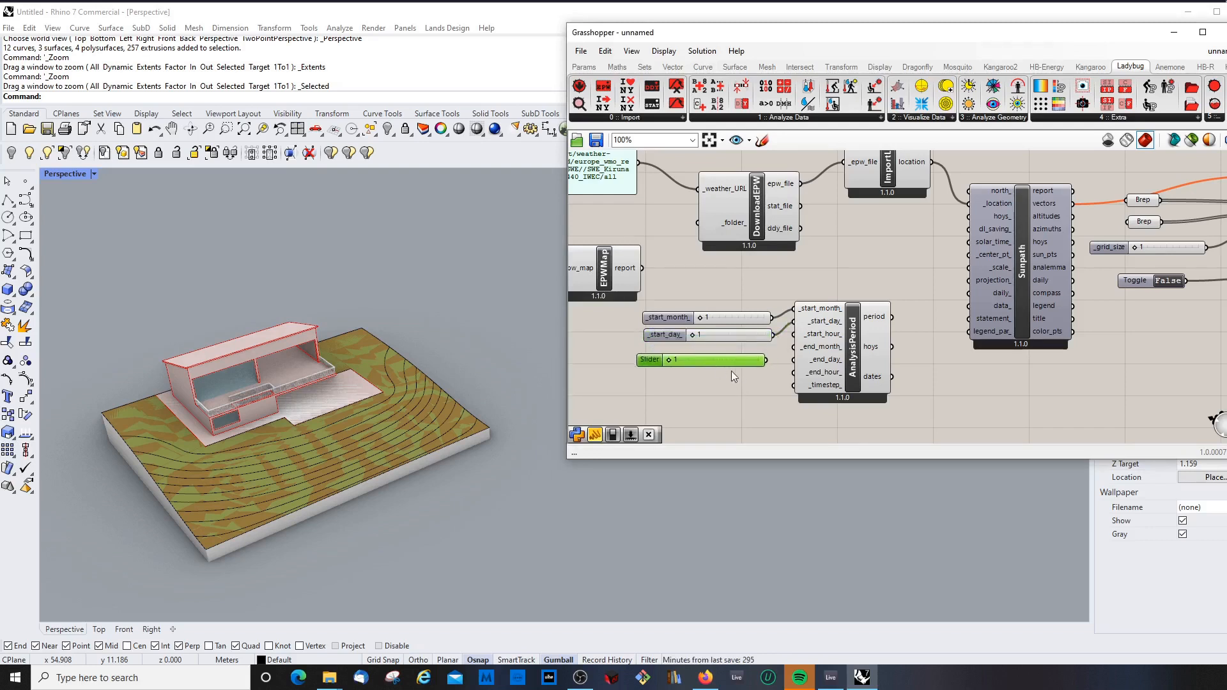
pyautogui.doubleClick(650, 359)
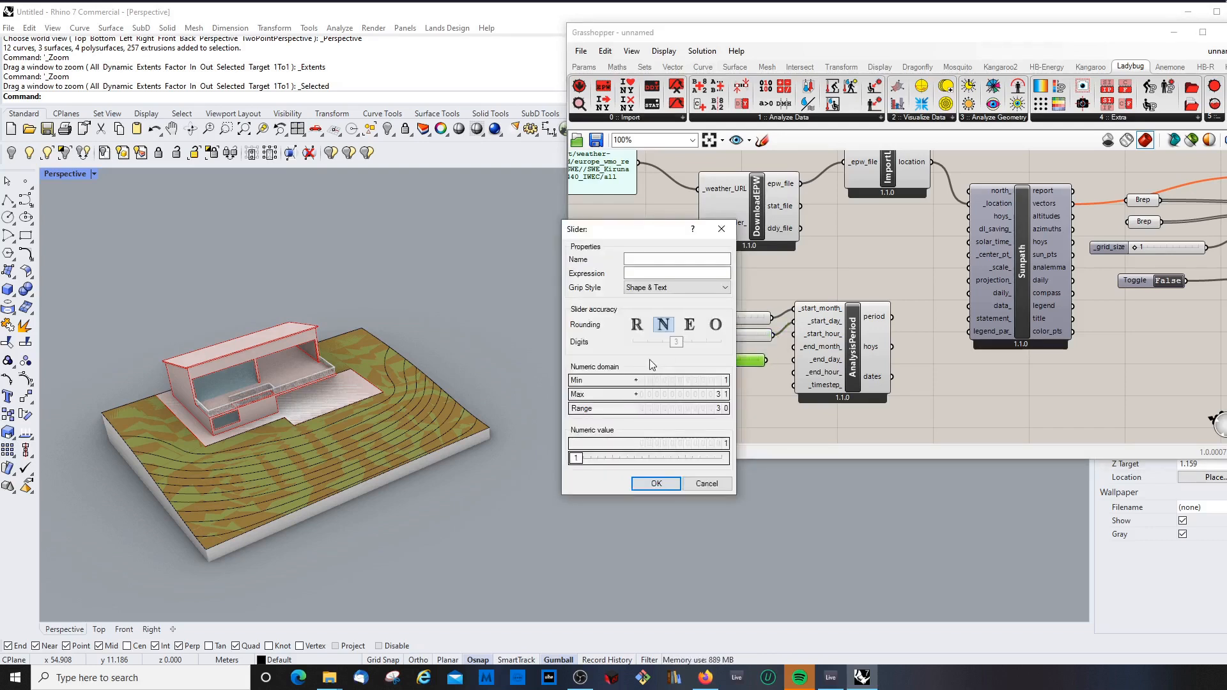
pyautogui.doubleClick(699, 395)
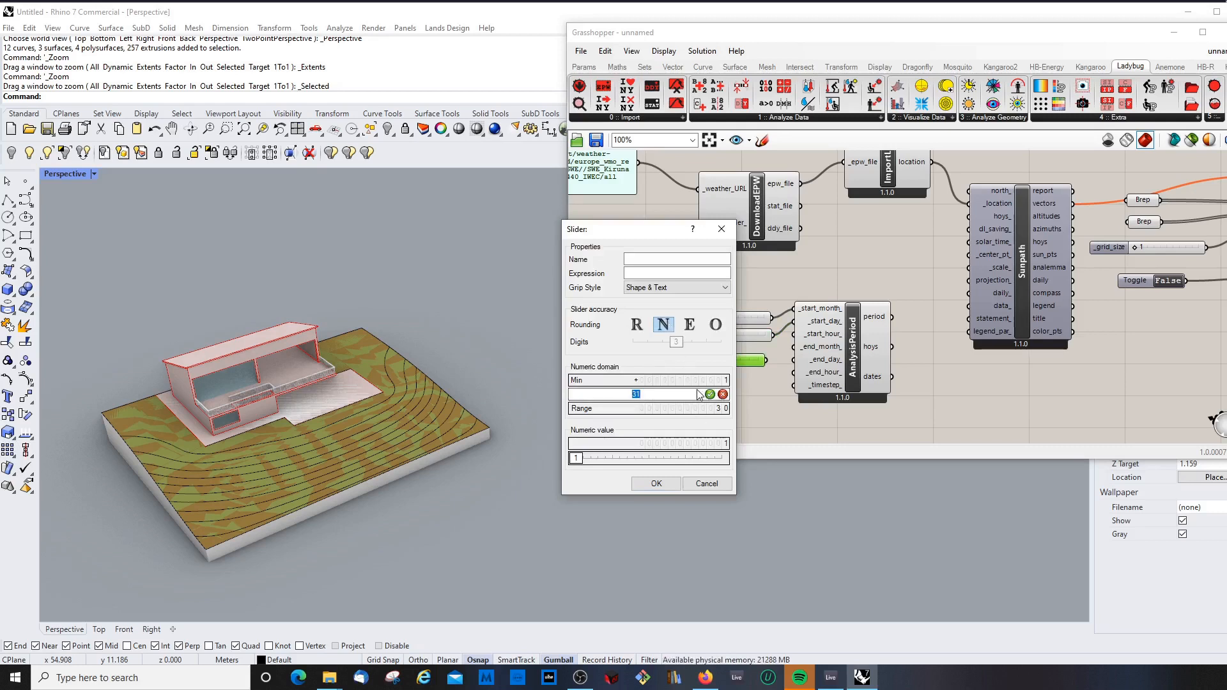
pyautogui.write('24')
pyautogui.press('Return')
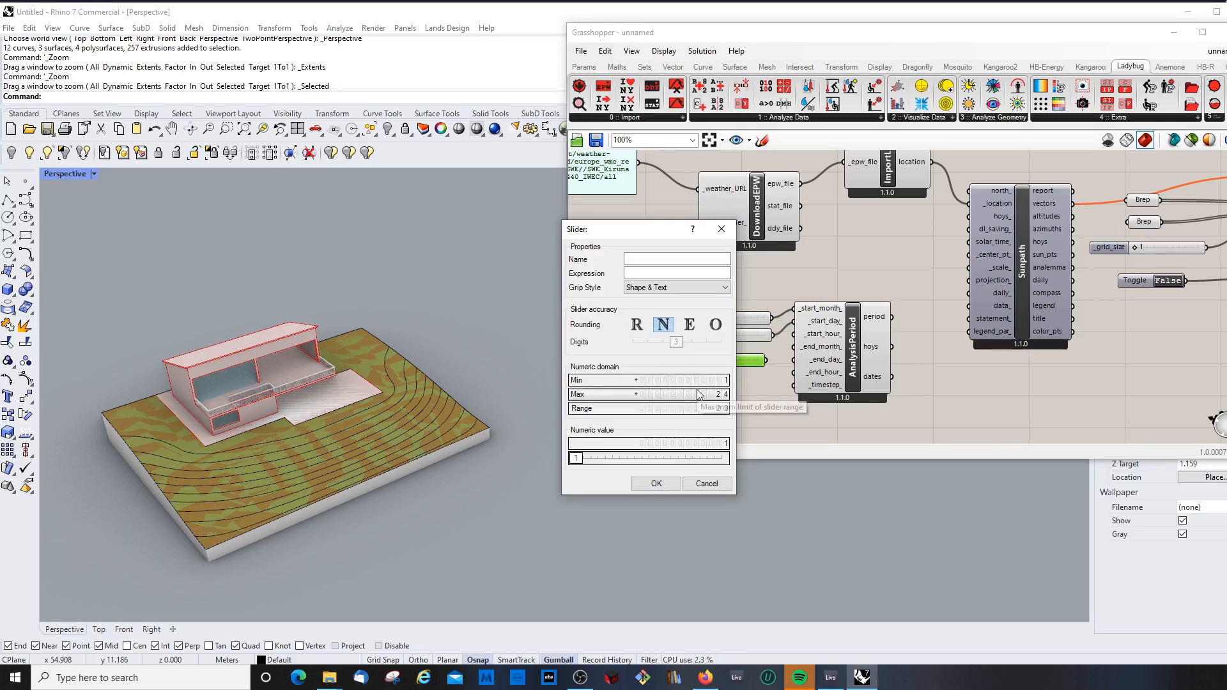
pyautogui.click(656, 484)
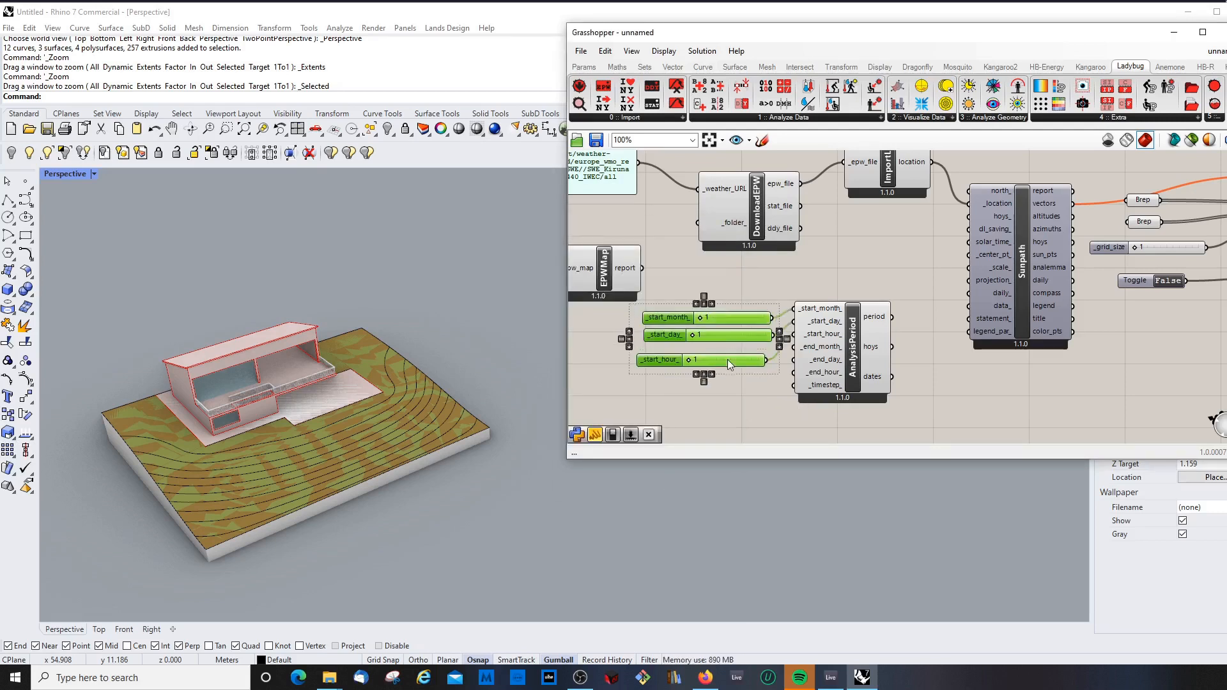
# - Duplicate the three start sliders below the originals and connect the copies to _end_month_, _end_day_ and _end_hour_
pyautogui.hotkey('ctrl', 'v')
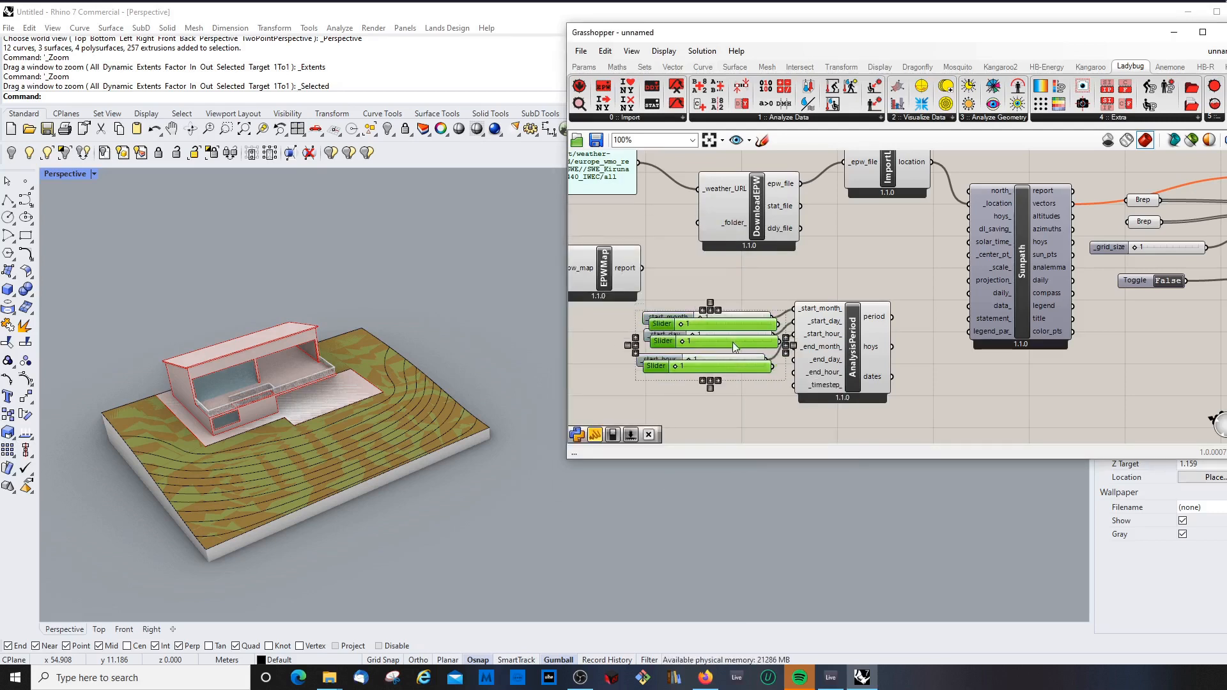
pyautogui.moveTo(733, 347); pyautogui.dragTo(719, 409)
pyautogui.moveTo(844, 337); pyautogui.dragTo(868, 337)
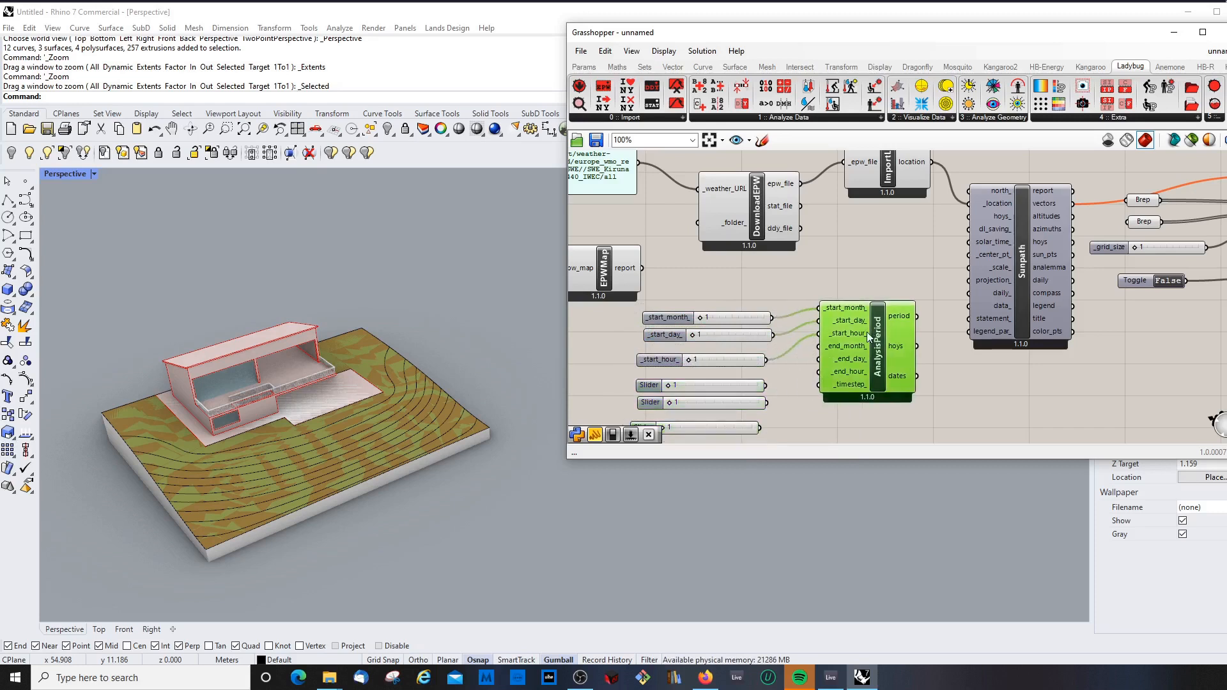
pyautogui.moveTo(765, 385); pyautogui.dragTo(819, 360)
pyautogui.moveTo(767, 403); pyautogui.dragTo(819, 372)
pyautogui.moveTo(758, 428); pyautogui.dragTo(819, 349)
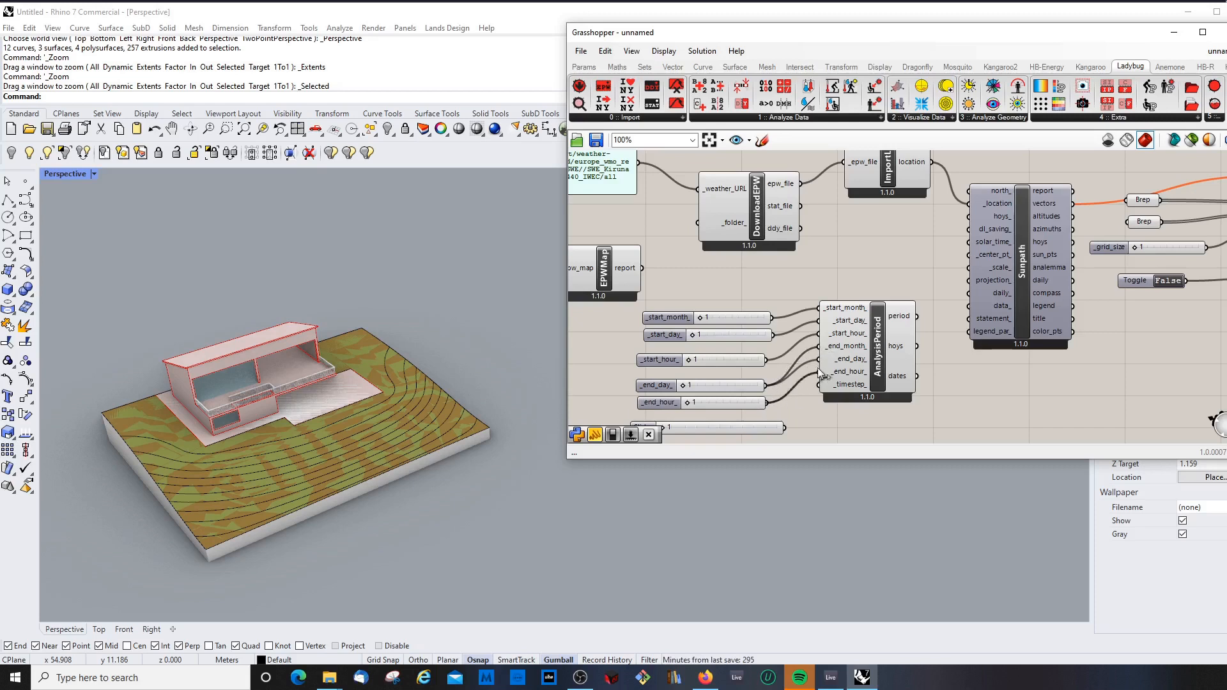
pyautogui.moveTo(788, 427); pyautogui.dragTo(820, 372)
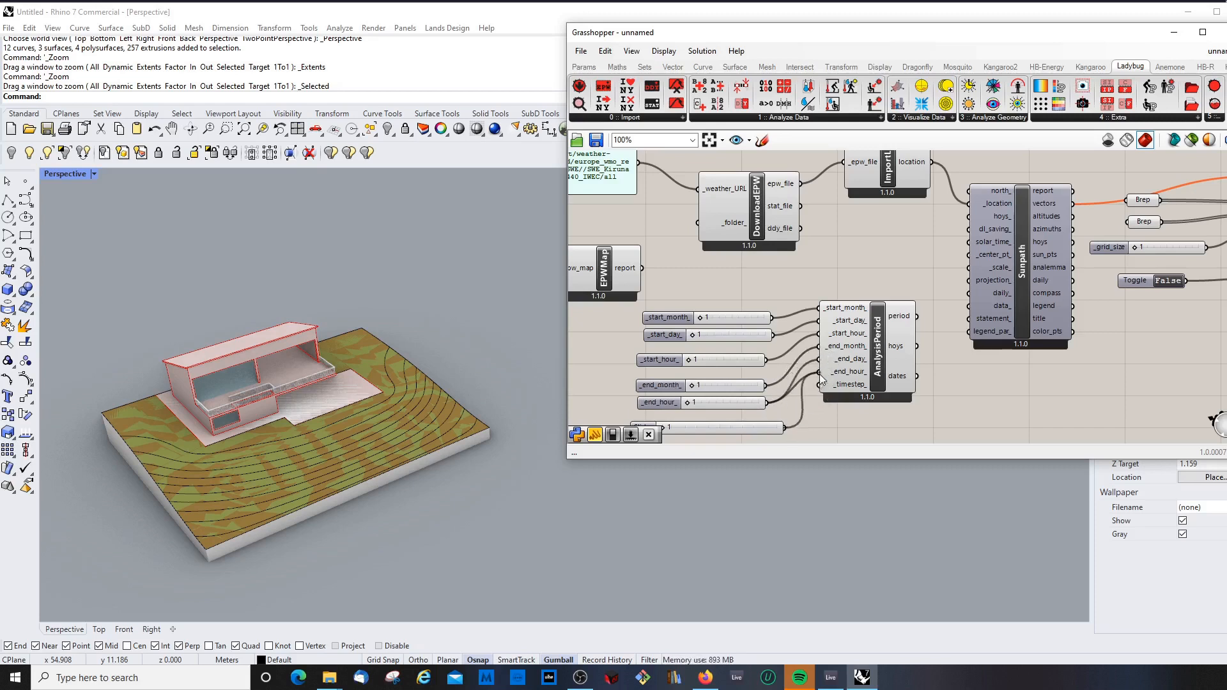
# - Rearrange the start and end sliders into two tidy groups beside AnalysisPeriod, shortening the _end_hour_ slider
pyautogui.moveTo(756, 300); pyautogui.dragTo(706, 382)
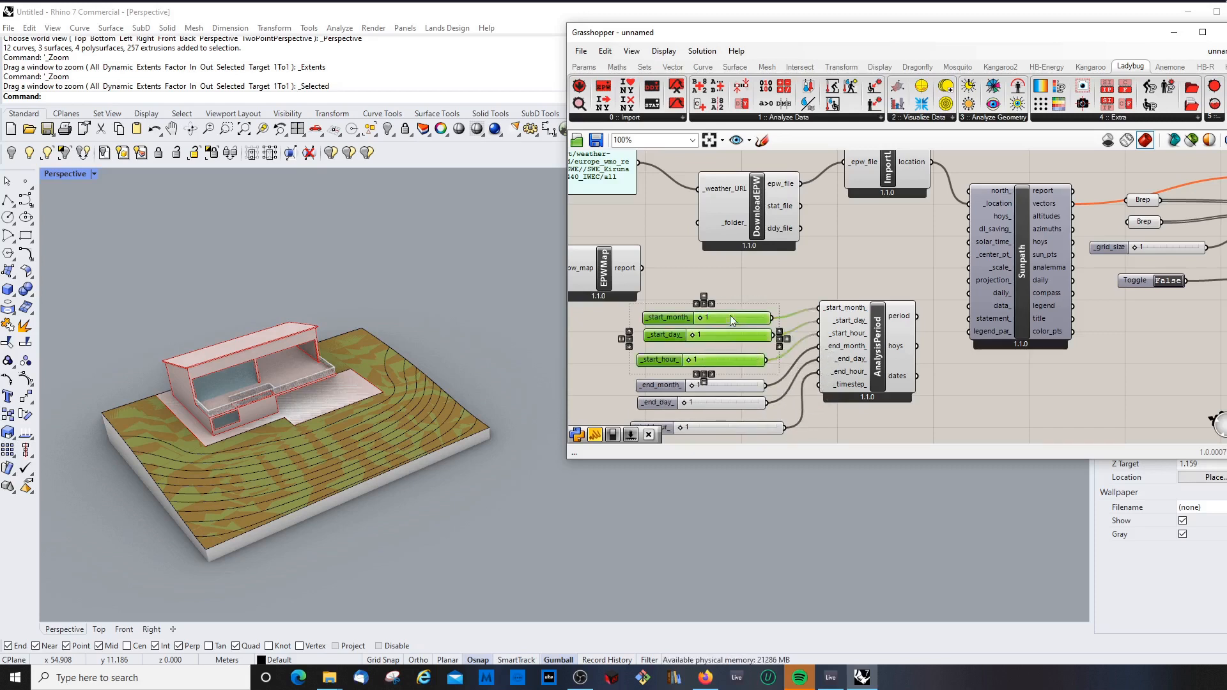
pyautogui.moveTo(723, 335); pyautogui.dragTo(737, 304)
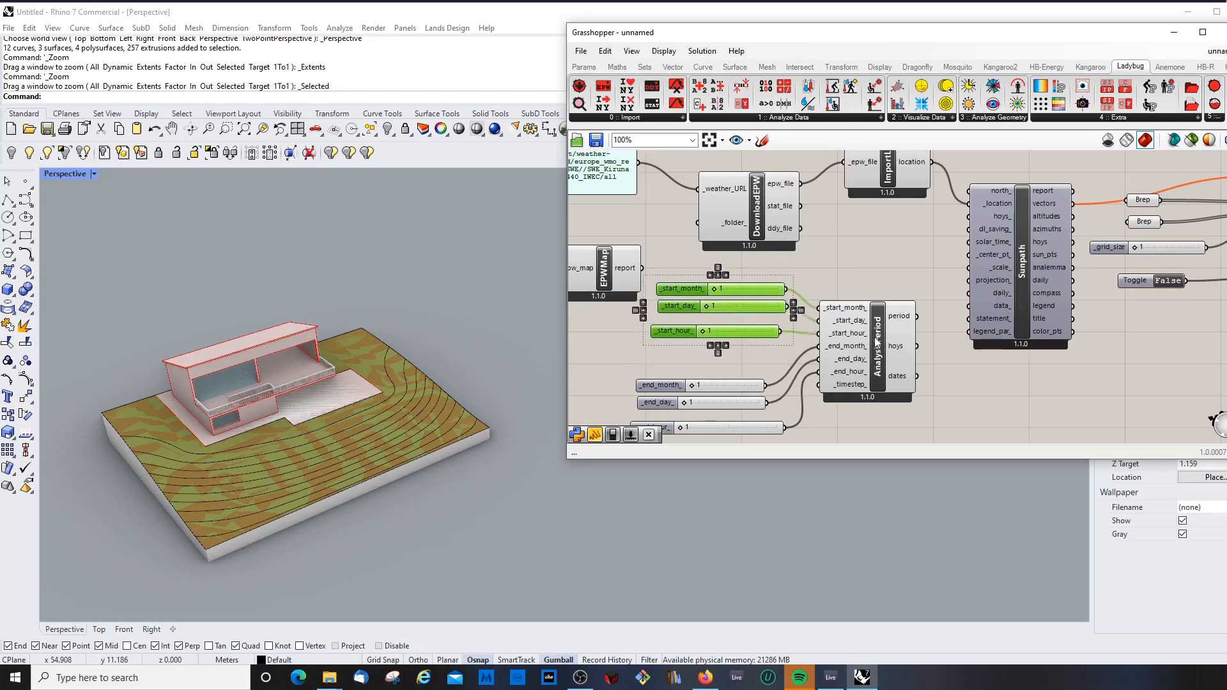
pyautogui.click(878, 342)
pyautogui.moveTo(877, 342); pyautogui.dragTo(888, 339)
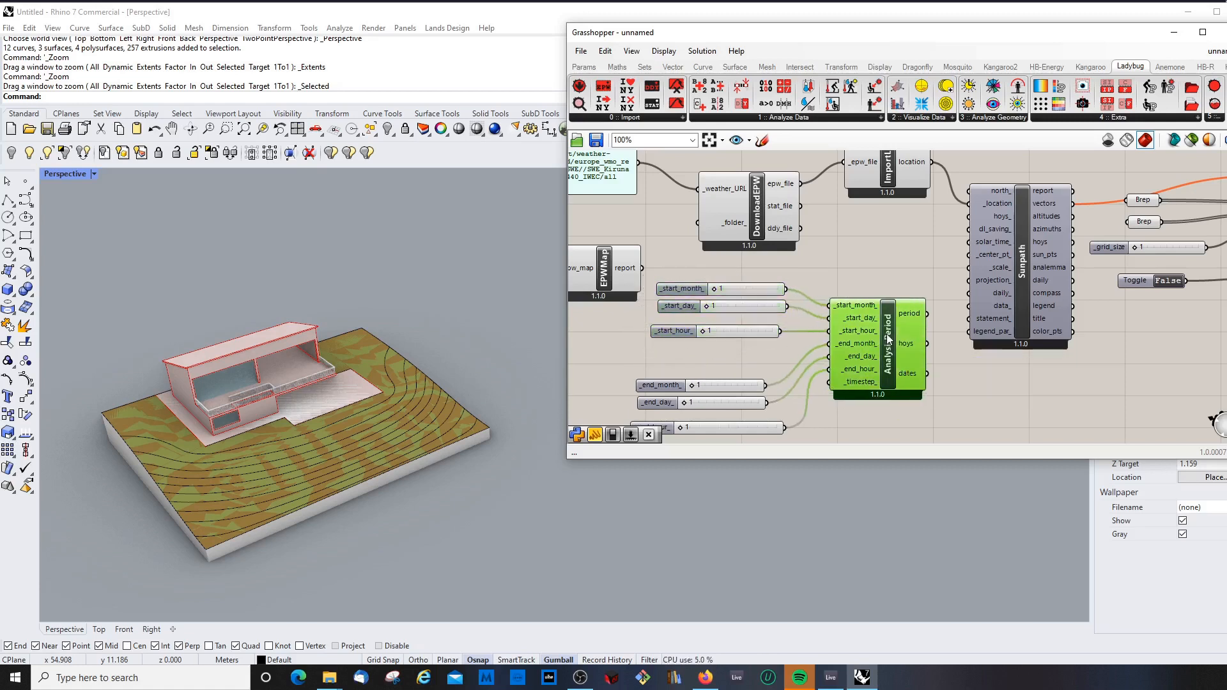
pyautogui.moveTo(754, 357); pyautogui.dragTo(724, 379)
pyautogui.click(845, 420)
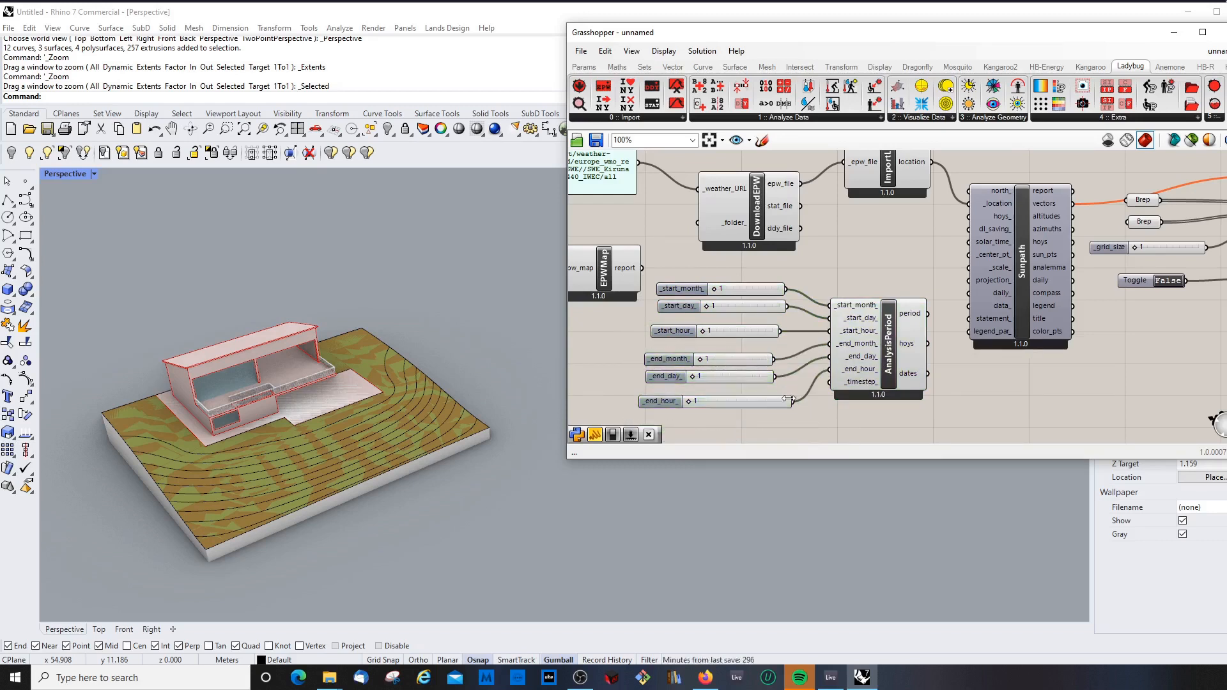
pyautogui.moveTo(792, 400); pyautogui.dragTo(730, 396)
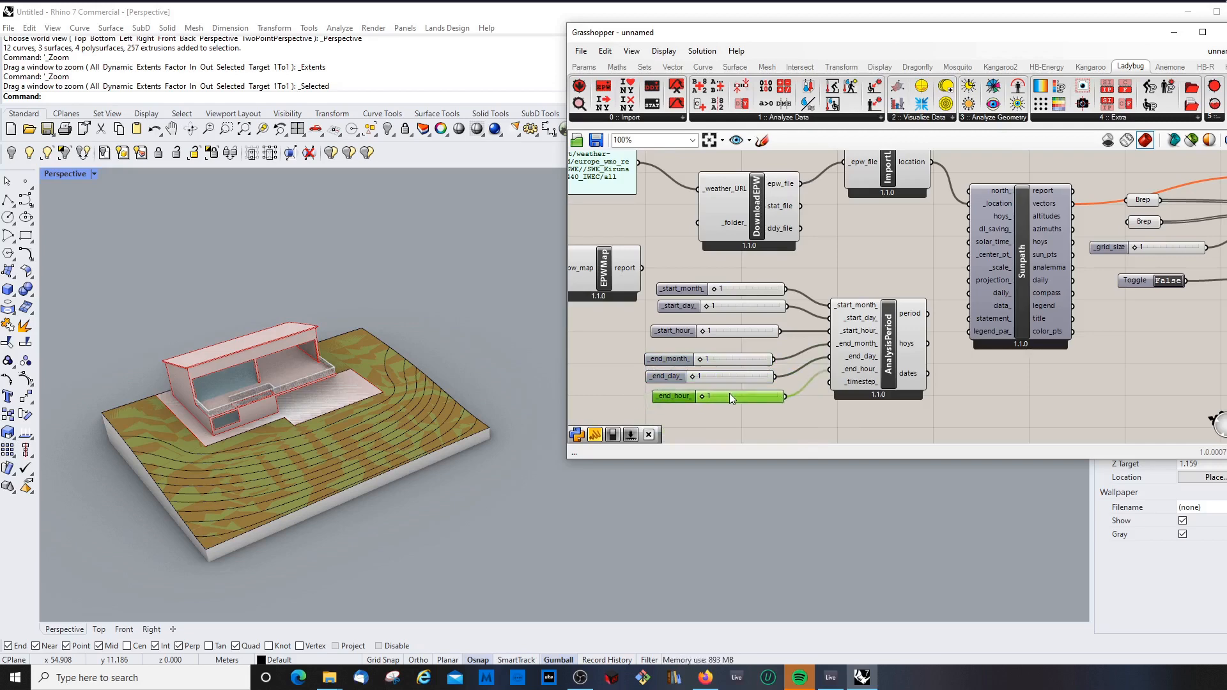
pyautogui.click(941, 399)
# - Shift DirectSunHours slightly and move its two Brep inputs, _grid_size slider and toggle closer to it, away from Sunpath
pyautogui.scroll(-5, 807, 328)
pyautogui.scroll(4, 1007, 309)
pyautogui.scroll(2, 908, 282)
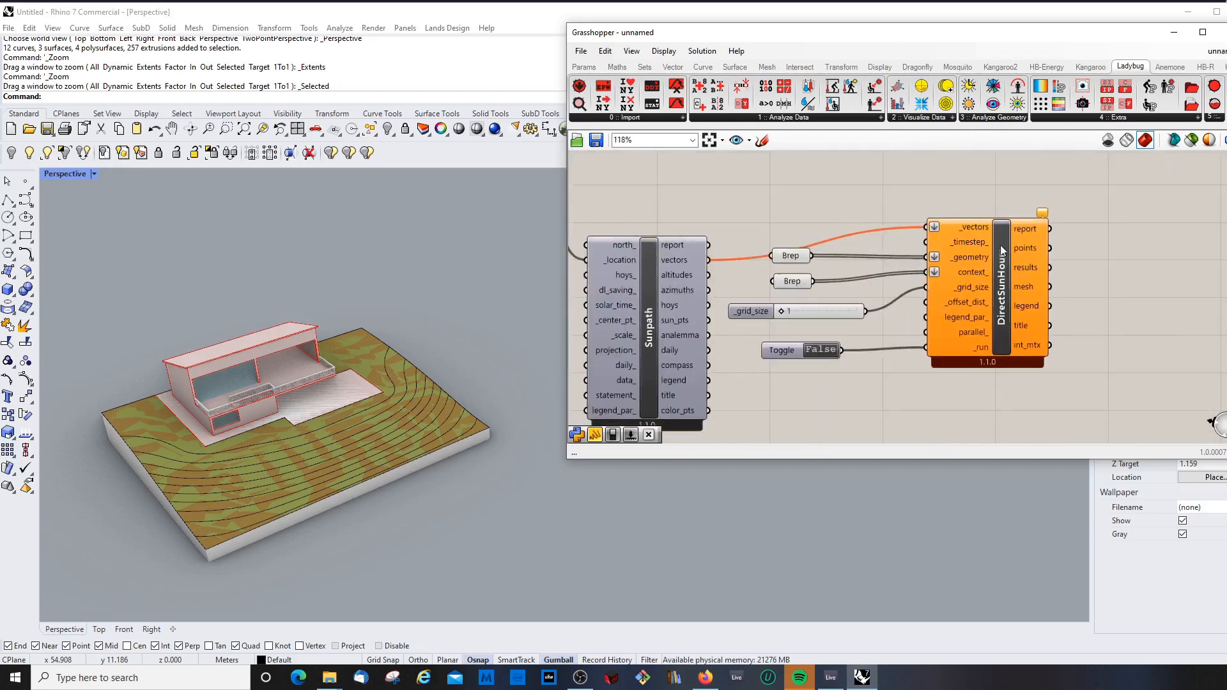
pyautogui.click(1019, 275)
pyautogui.moveTo(1014, 261); pyautogui.dragTo(1013, 255)
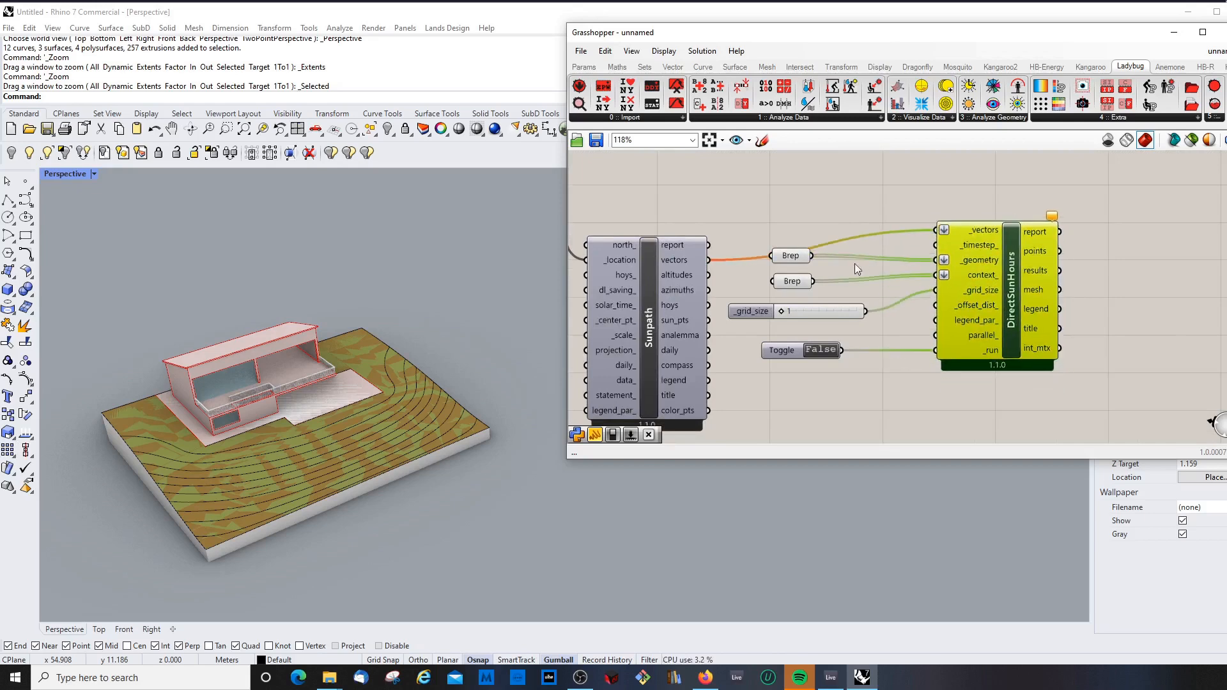
pyautogui.click(794, 257)
pyautogui.keyDown('shift'); pyautogui.click(793, 280); pyautogui.keyUp('shift')
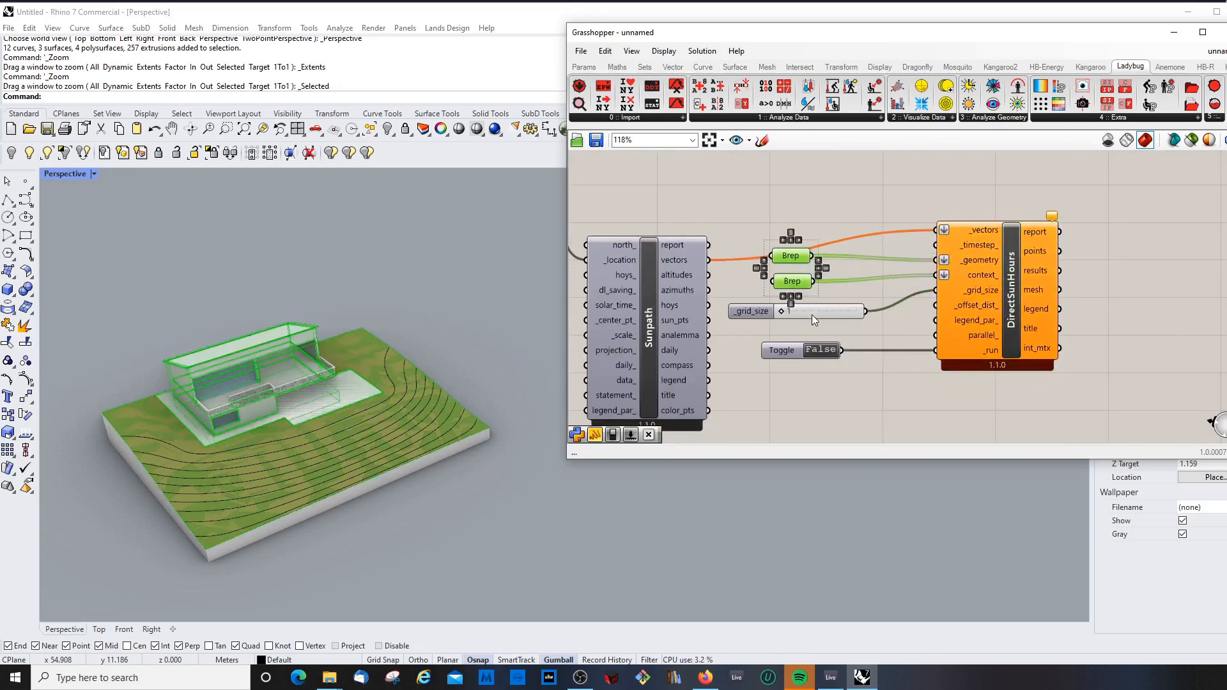
pyautogui.keyDown('shift'); pyautogui.click(812, 314); pyautogui.keyUp('shift')
pyautogui.keyDown('shift'); pyautogui.click(793, 353); pyautogui.keyUp('shift')
pyautogui.moveTo(811, 313); pyautogui.dragTo(841, 317)
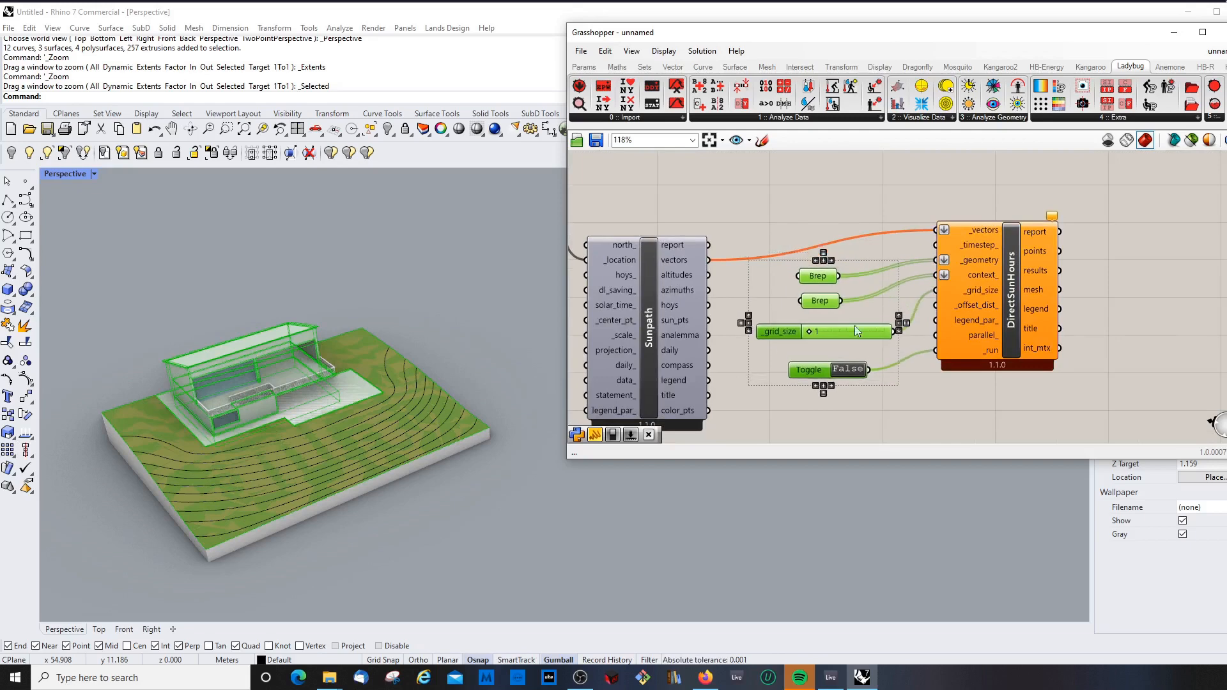
pyautogui.click(1117, 320)
# - Nudge AnalysisPeriod into place and set the _end_month_ slider to 6 and the _end_day_ slider to 31
pyautogui.scroll(-4, 1106, 316)
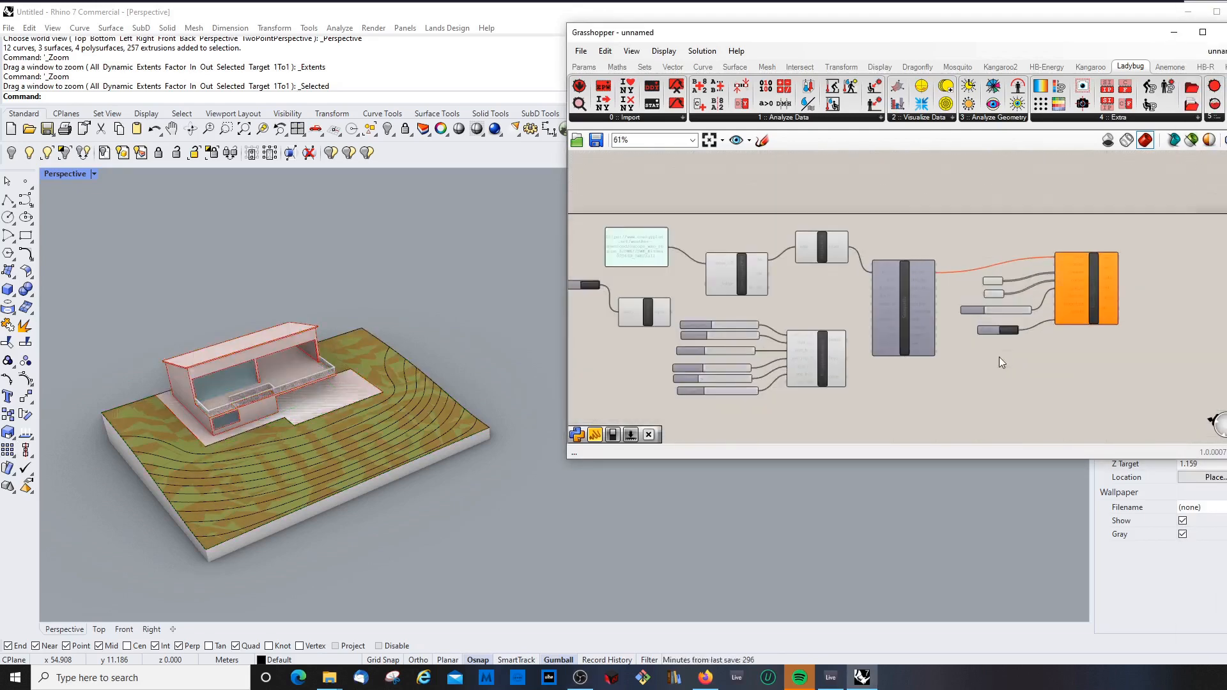
pyautogui.scroll(2, 842, 377)
pyautogui.moveTo(814, 331); pyautogui.dragTo(810, 324)
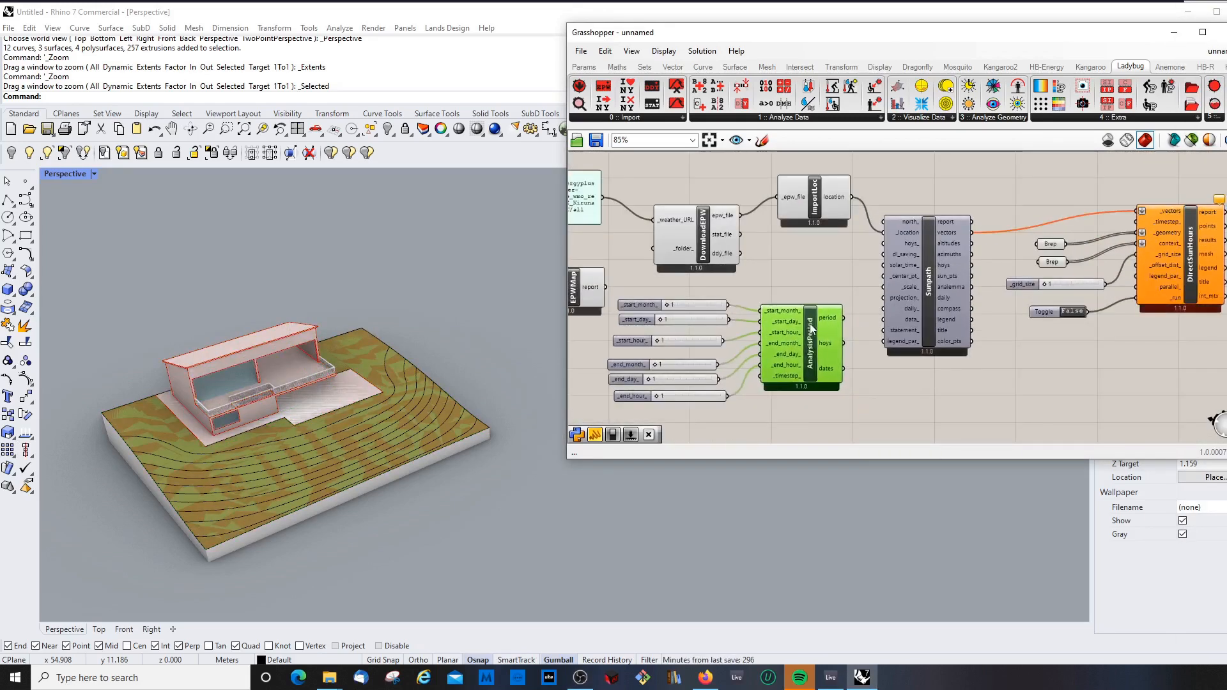
pyautogui.click(659, 409)
pyautogui.moveTo(656, 365); pyautogui.dragTo(681, 366)
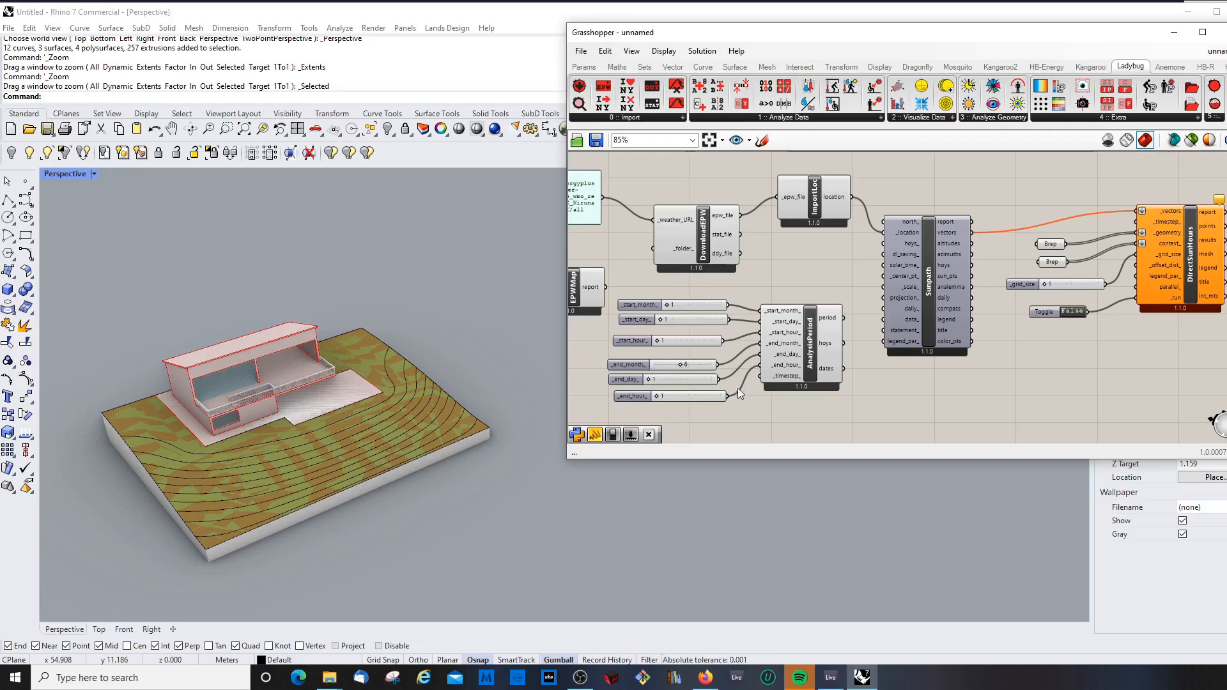
pyautogui.click(788, 347)
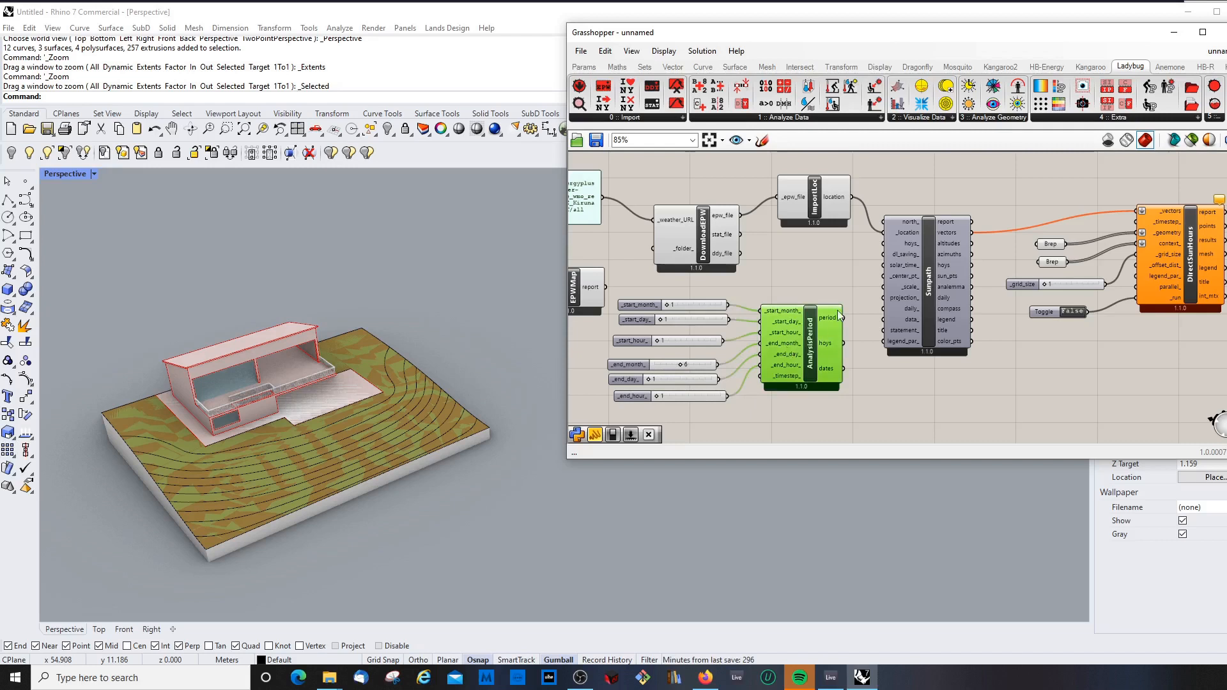
pyautogui.moveTo(839, 316)
pyautogui.moveTo(811, 326)
pyautogui.mouseDown()
pyautogui.moveTo(811, 337)
pyautogui.moveTo(812, 325)
pyautogui.mouseUp()
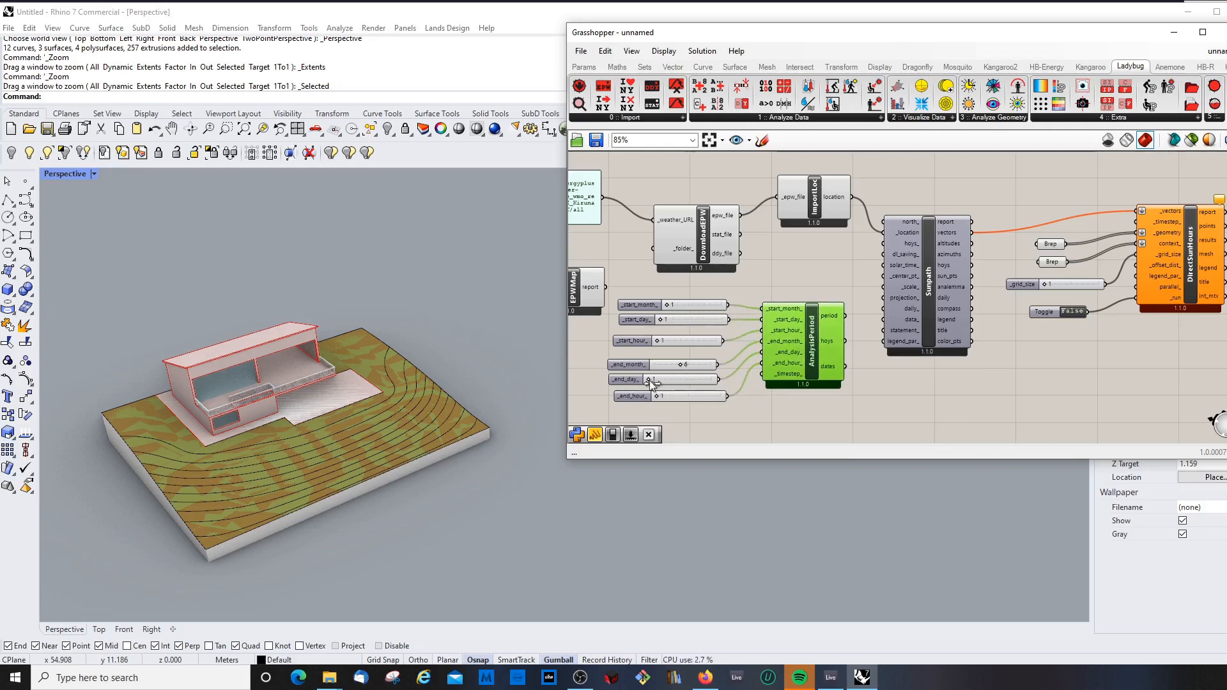
pyautogui.moveTo(650, 381); pyautogui.dragTo(719, 379)
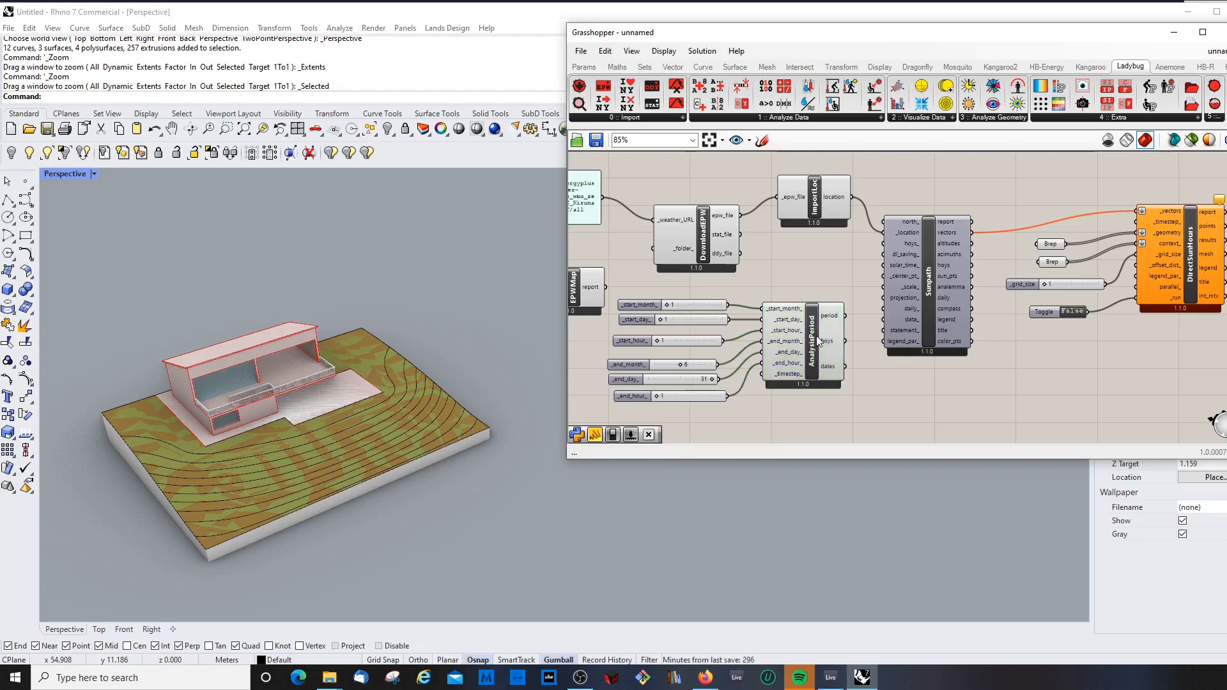
# - Set the _end_hour_ slider to 23 and check the accepted input ranges in AnalysisPeriod's script
pyautogui.moveTo(654, 396); pyautogui.dragTo(774, 405)
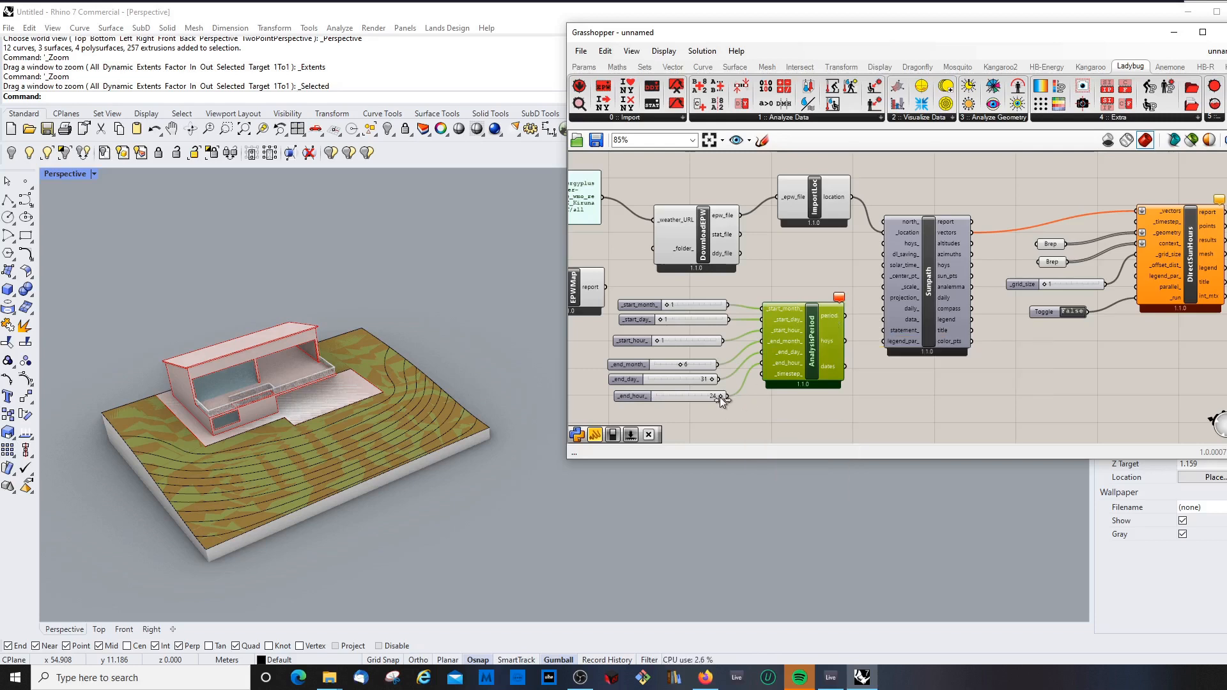
pyautogui.moveTo(720, 397); pyautogui.dragTo(716, 396)
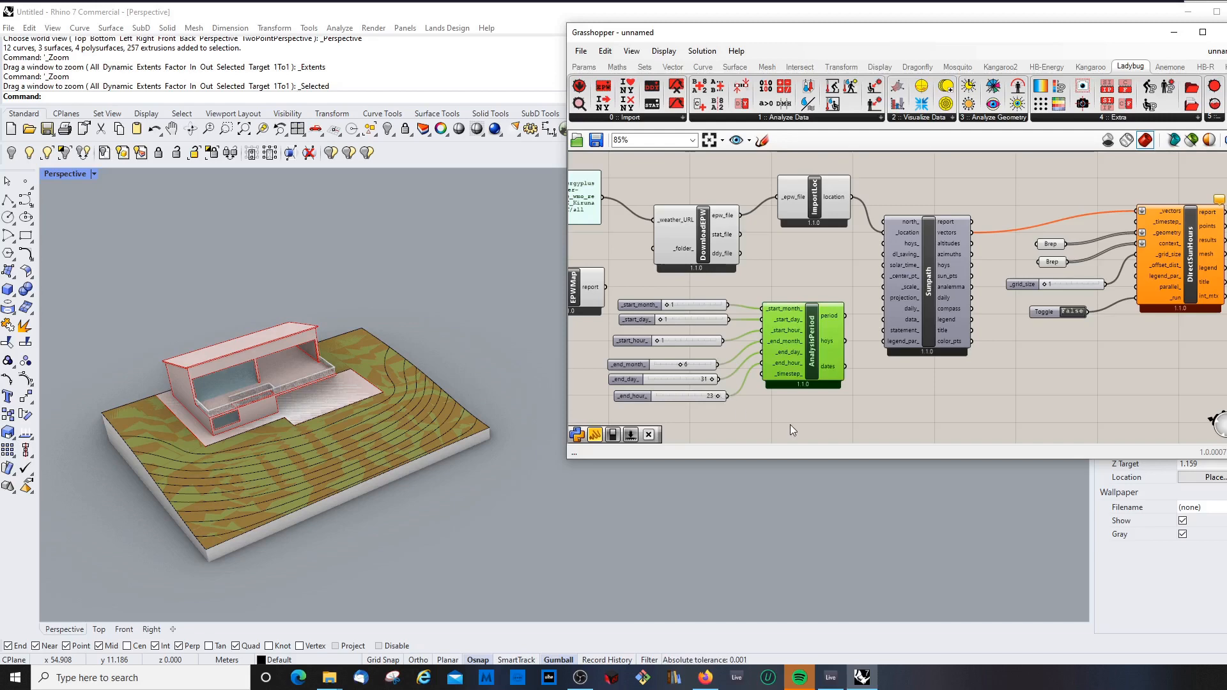
pyautogui.doubleClick(815, 326)
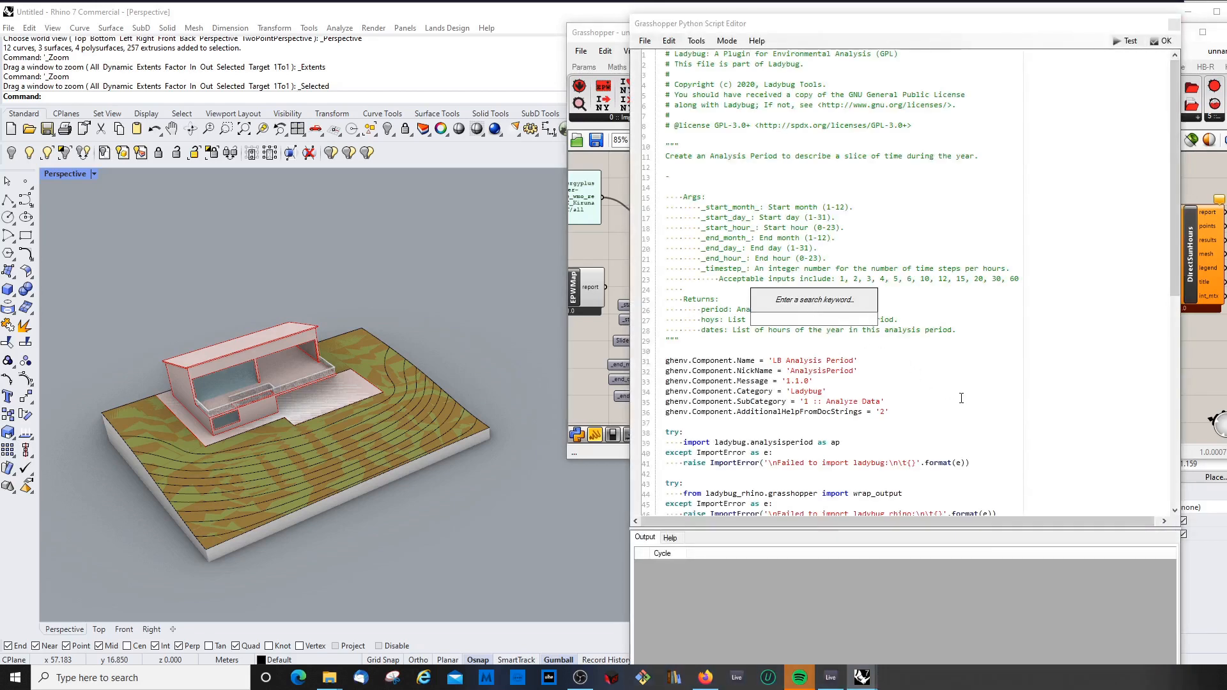
pyautogui.scroll(-10, 973, 401)
pyautogui.scroll(7, 975, 401)
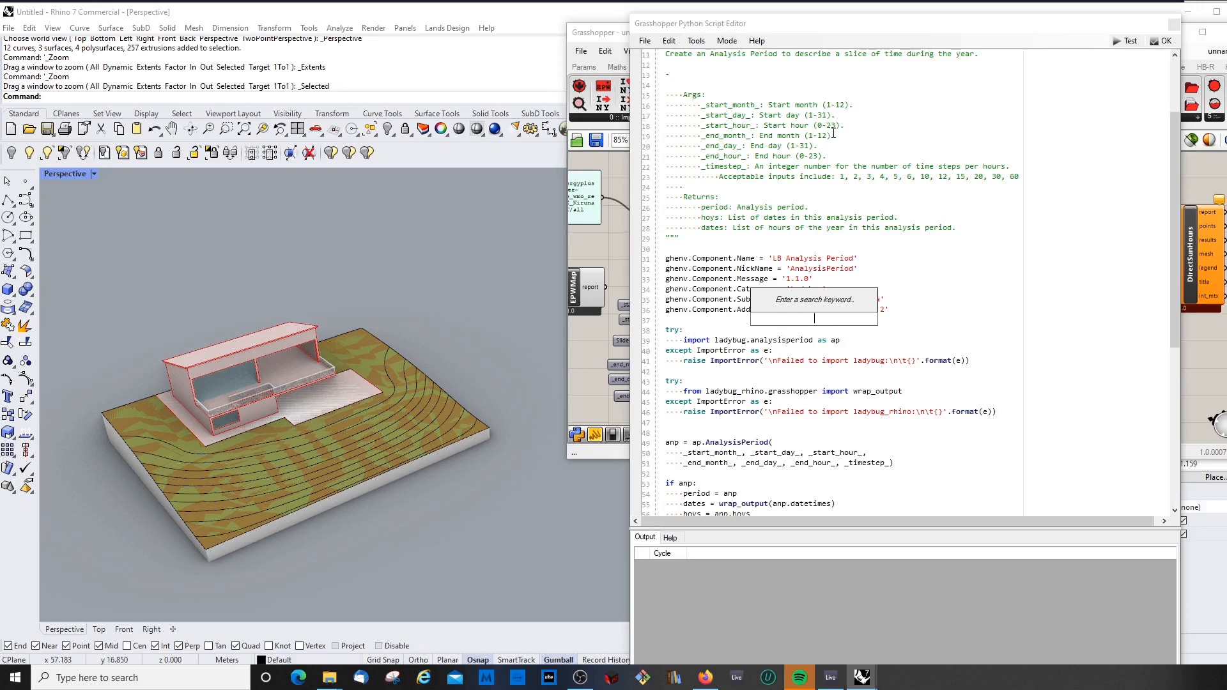
pyautogui.click(1178, 28)
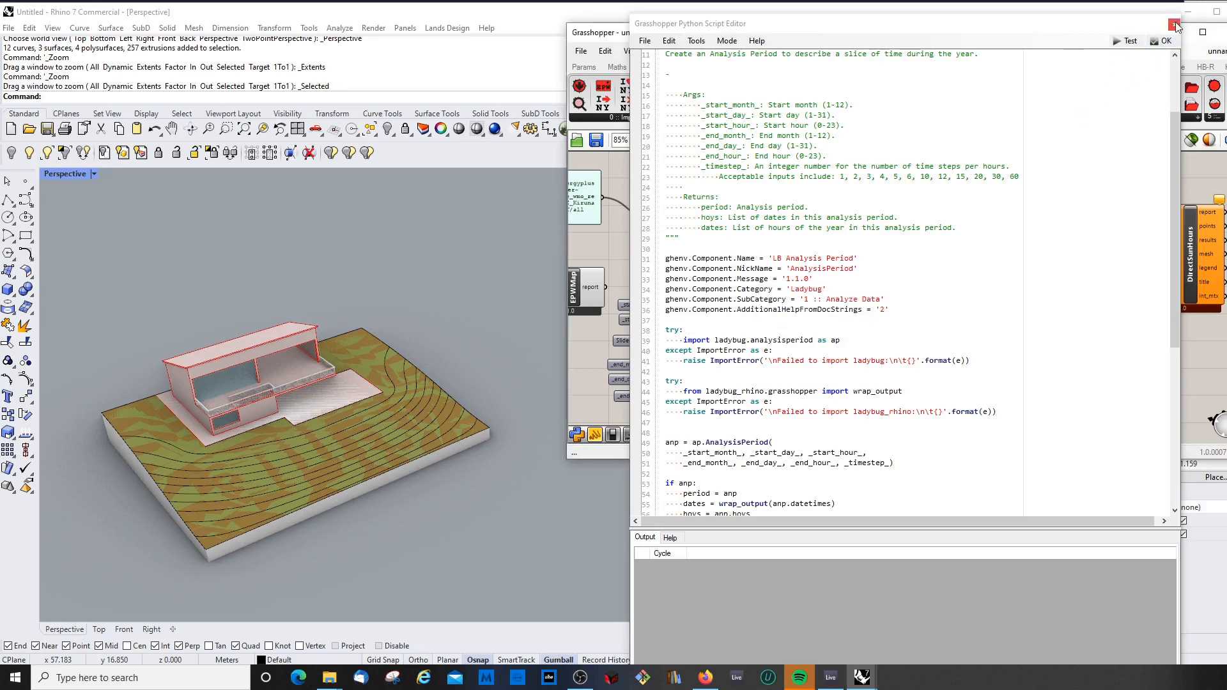
pyautogui.moveTo(1072, 26); pyautogui.dragTo(1054, 23)
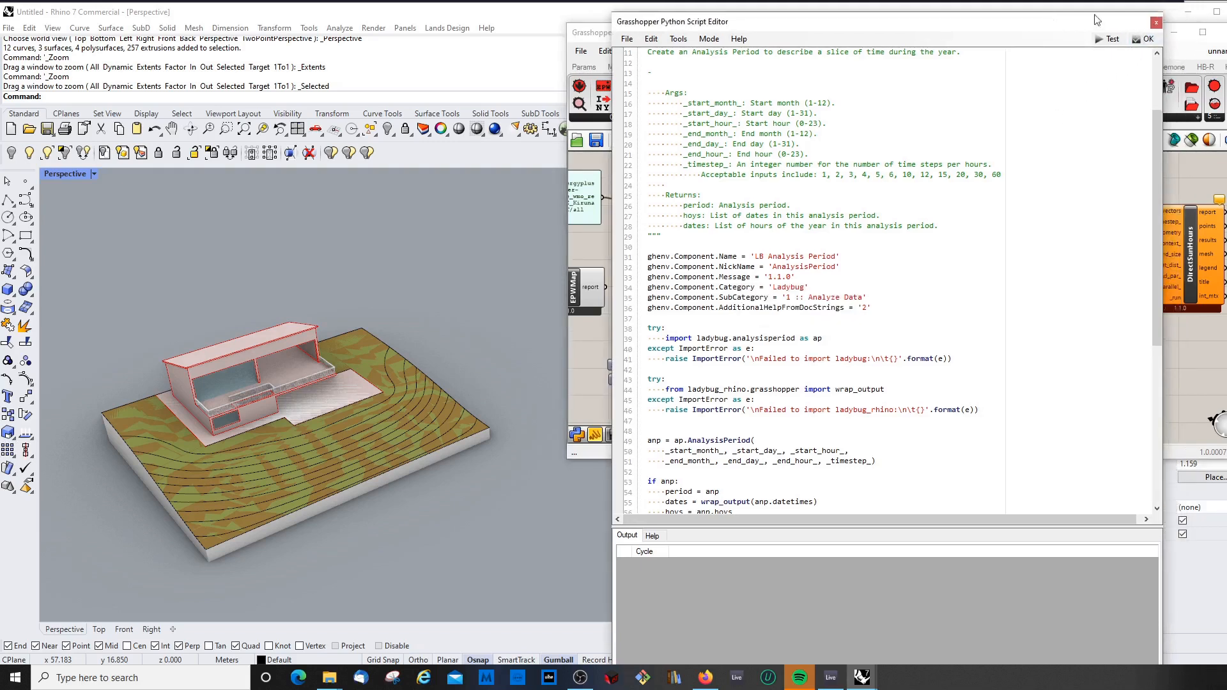
pyautogui.click(1156, 24)
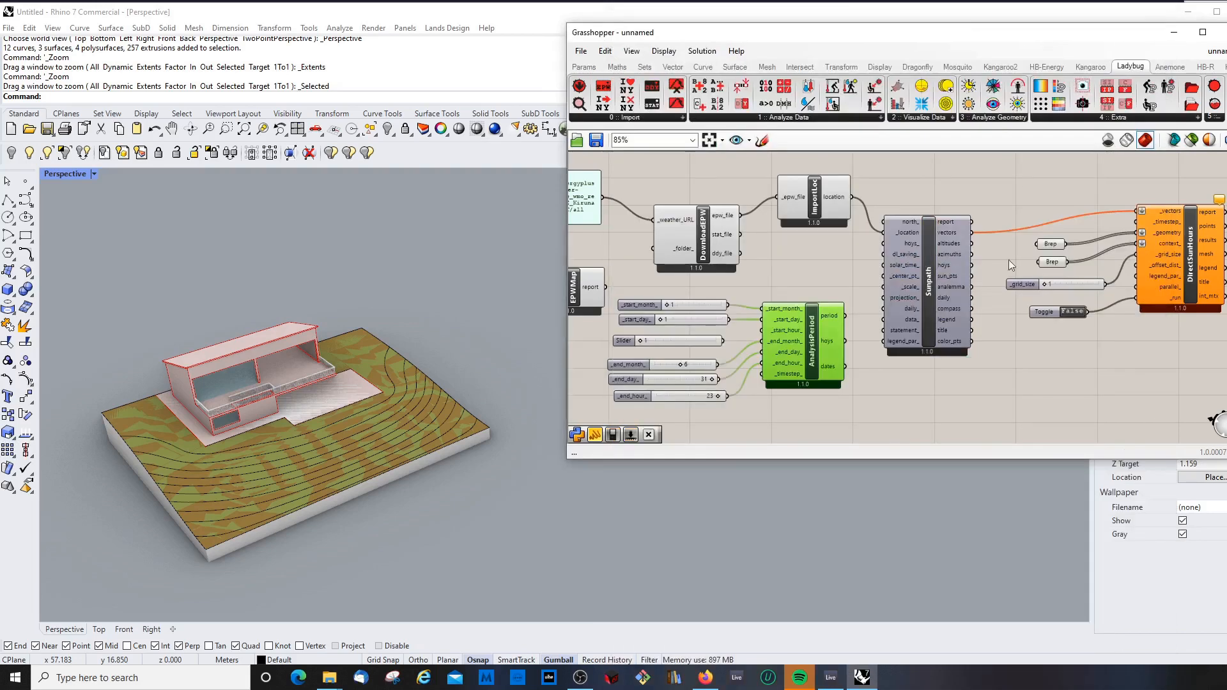
pyautogui.click(1020, 397)
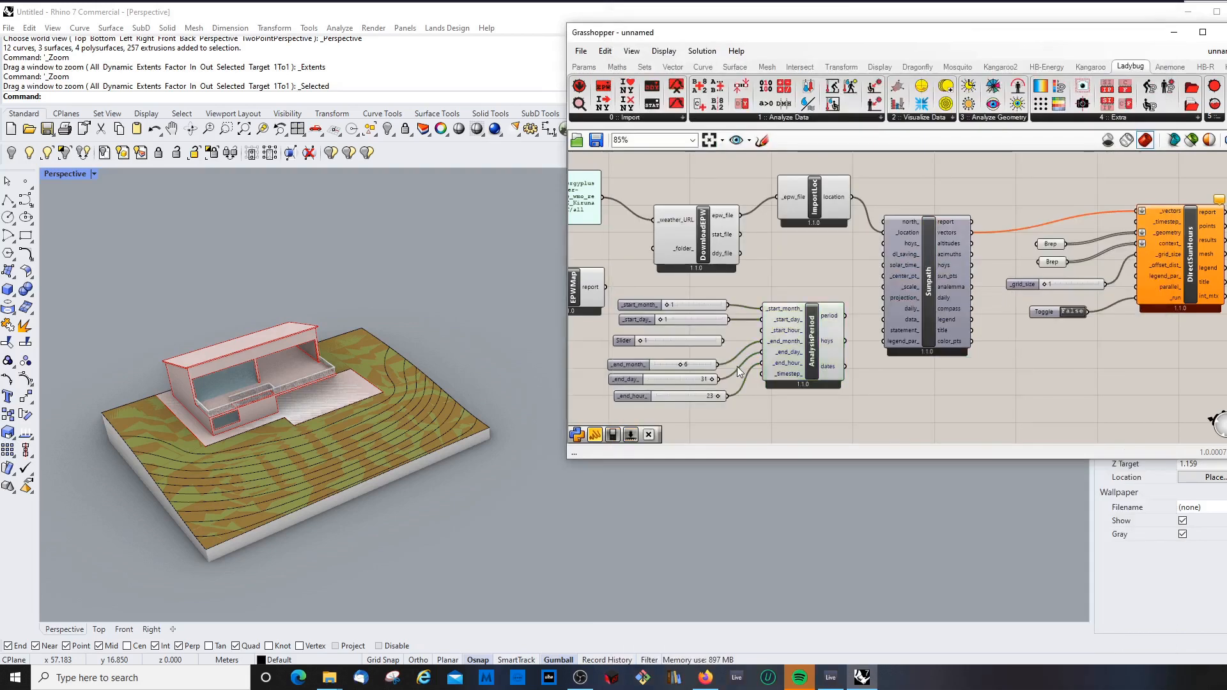
# - Set the disconnected start hour slider's numeric domain to a minimum of 0 and a maximum of 23
pyautogui.doubleClick(630, 342)
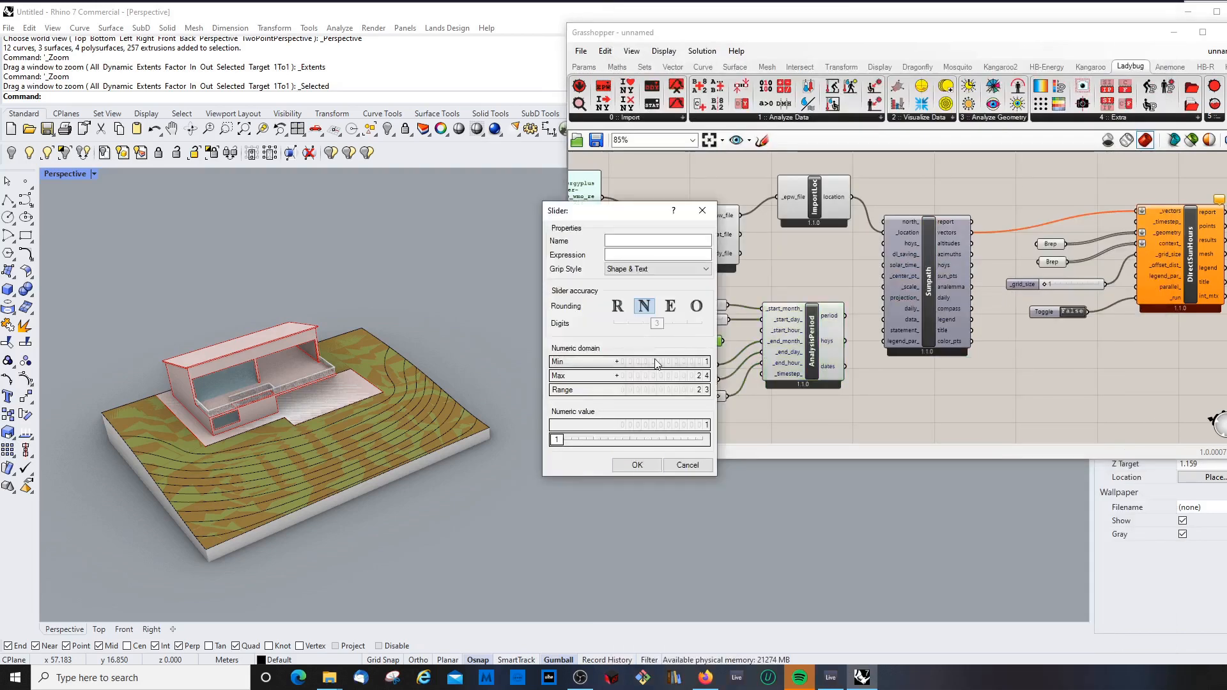
pyautogui.doubleClick(656, 362)
pyautogui.write('0')
pyautogui.press('Return')
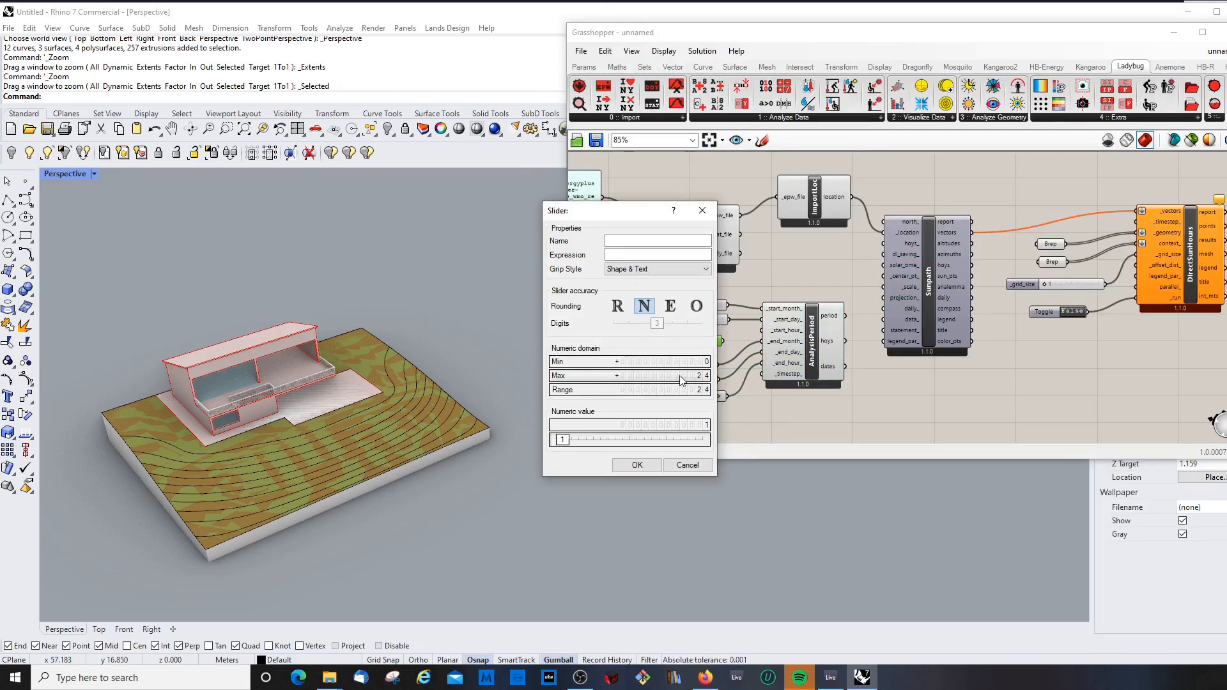
pyautogui.doubleClick(682, 377)
pyautogui.write('223')
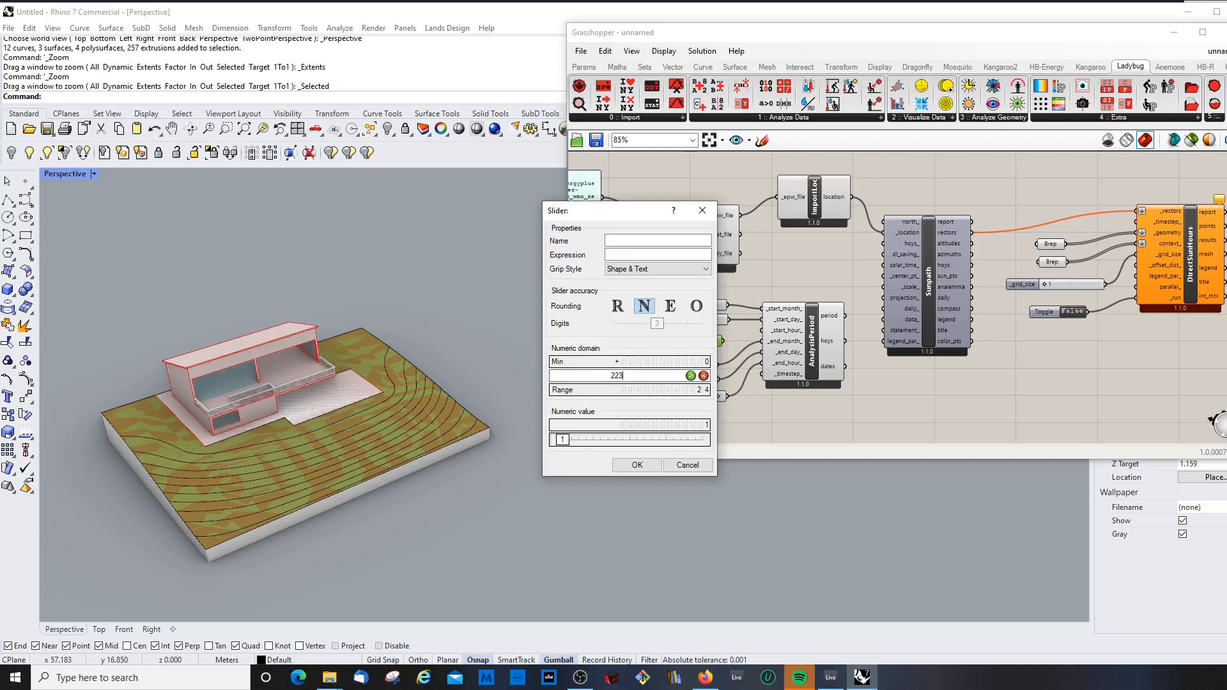
pyautogui.press('BackSpace')
pyautogui.press('BackSpace')
pyautogui.press('BackSpace')
pyautogui.write('23')
pyautogui.press('Return')
pyautogui.click(637, 465)
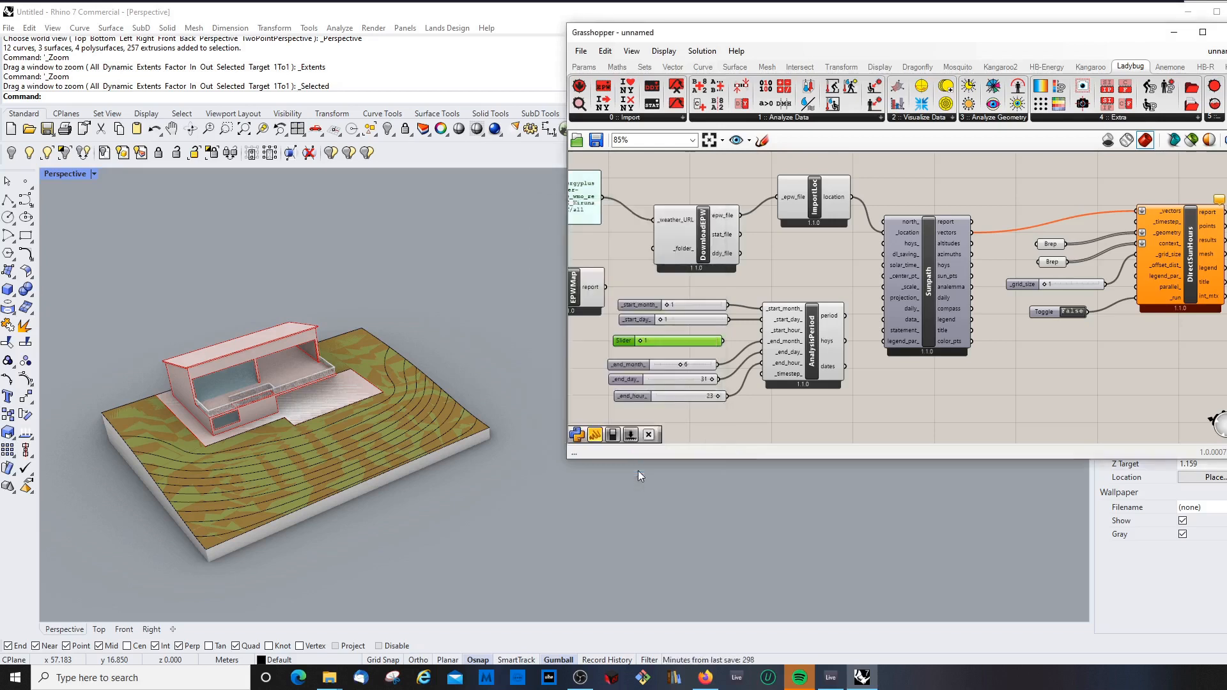
# - Give the _end_hour_ slider the same numeric domain as the start hour slider, starting at 0
pyautogui.click(768, 428)
pyautogui.click(689, 396)
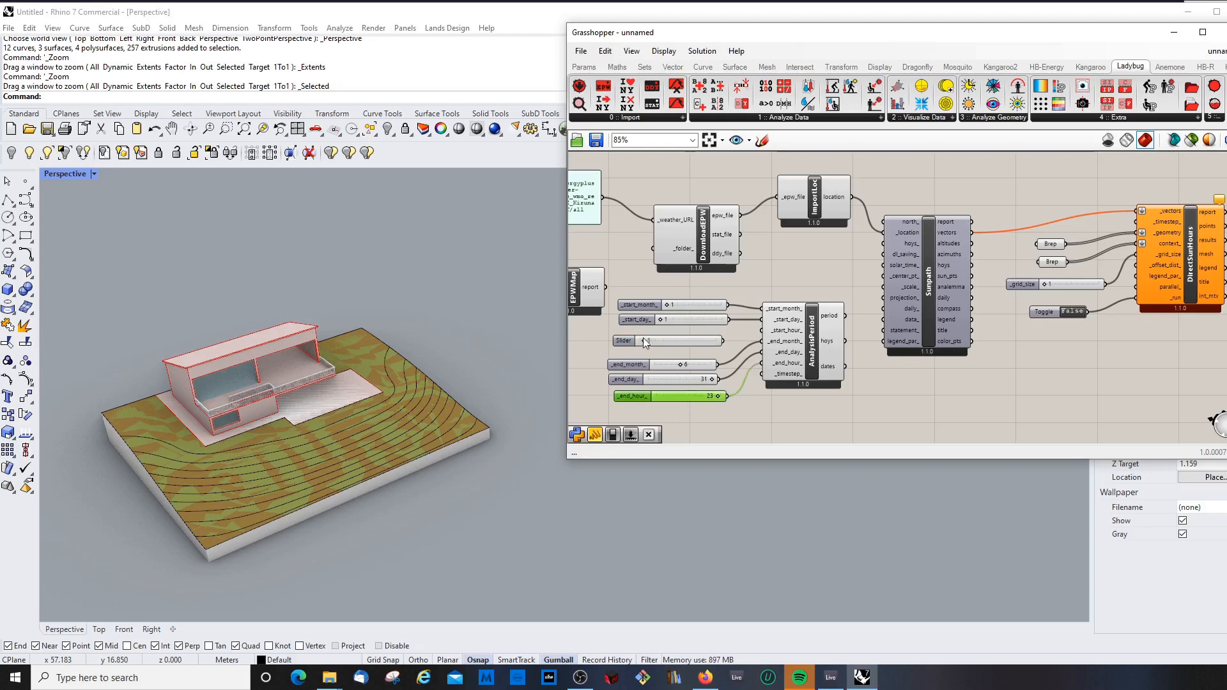
pyautogui.doubleClick(636, 395)
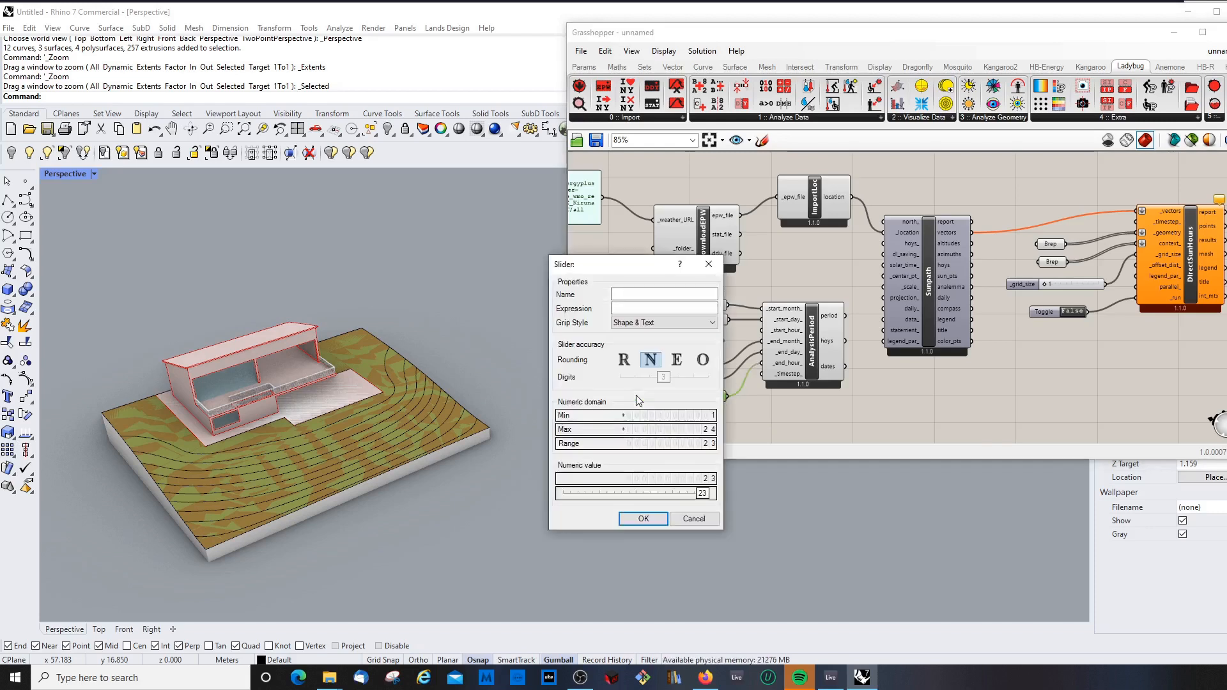
pyautogui.doubleClick(662, 416)
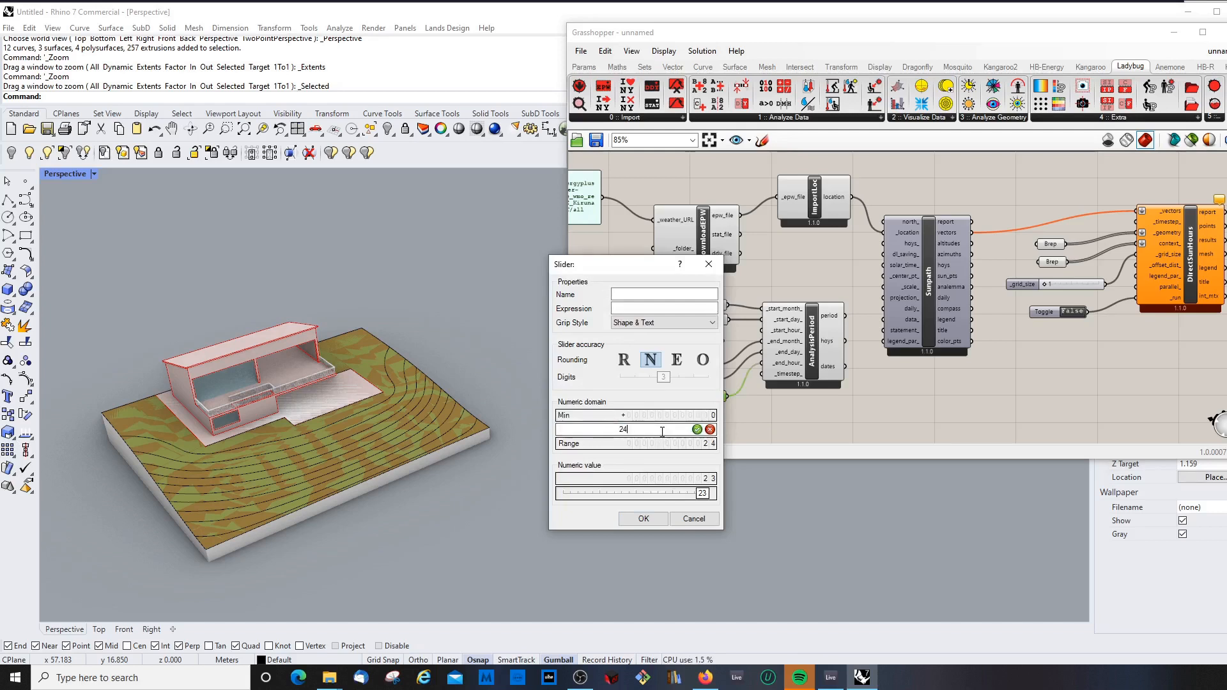
pyautogui.doubleClick(576, 429)
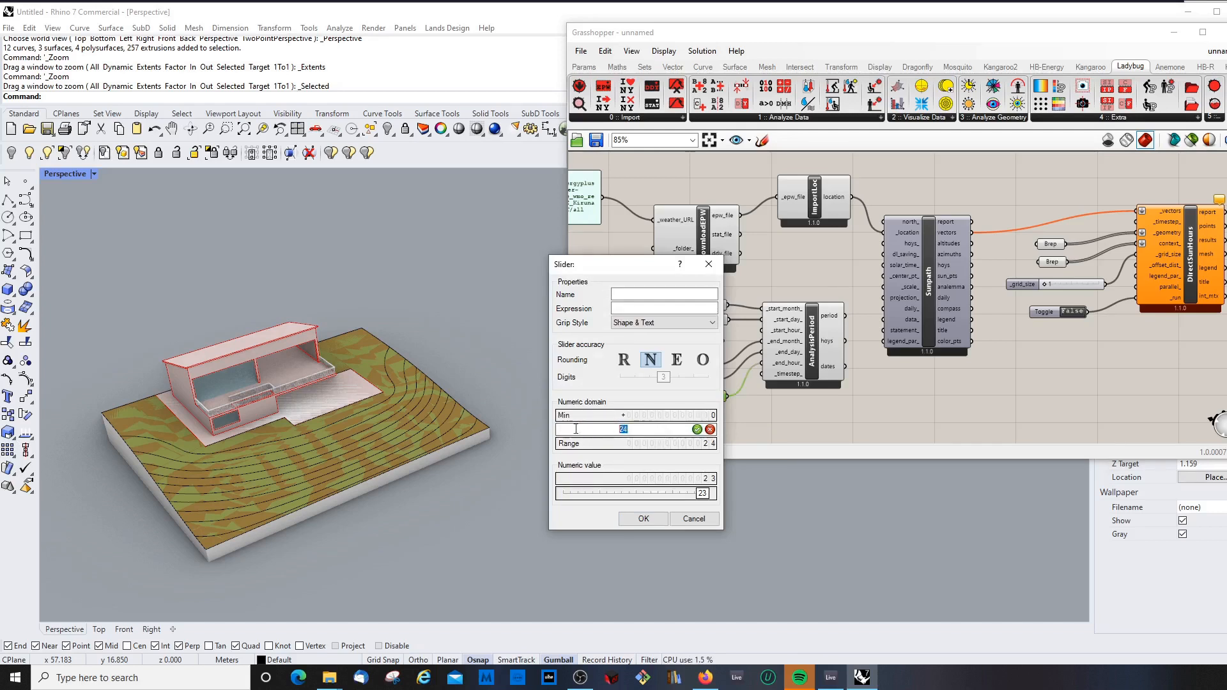
pyautogui.click(645, 519)
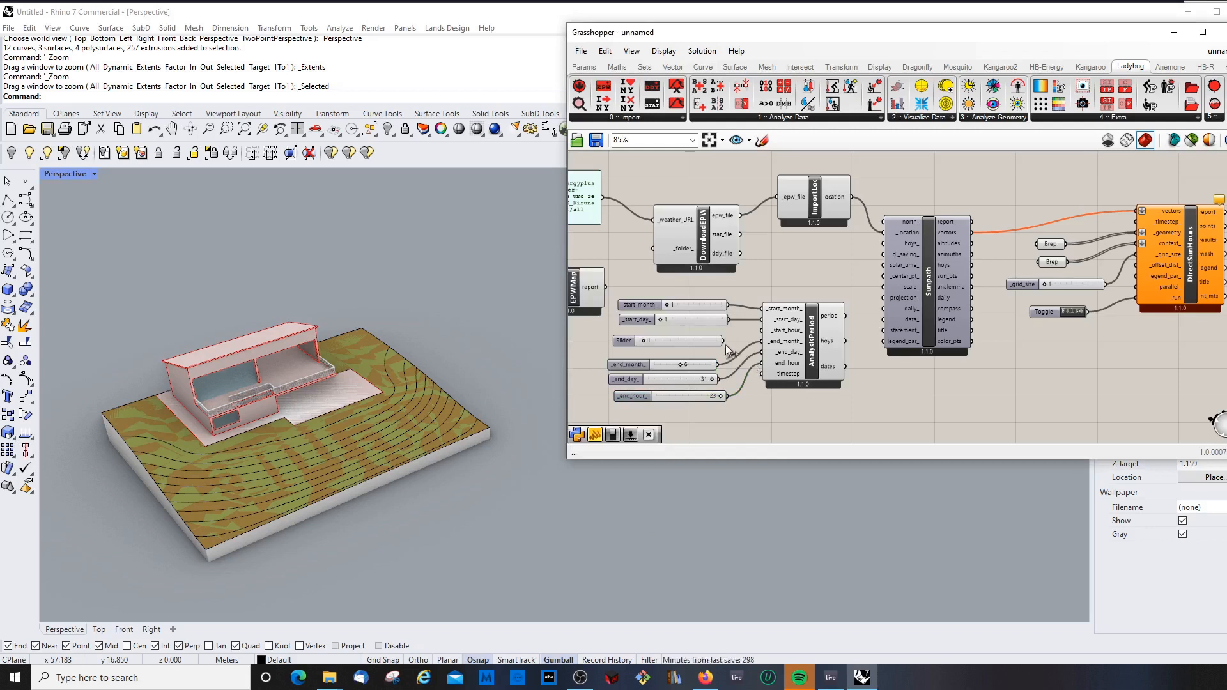
# - Reconnect the start hour slider to AnalysisPeriod's _start_hour_ input and nudge AnalysisPeriod down slightly
pyautogui.moveTo(726, 342); pyautogui.dragTo(762, 331)
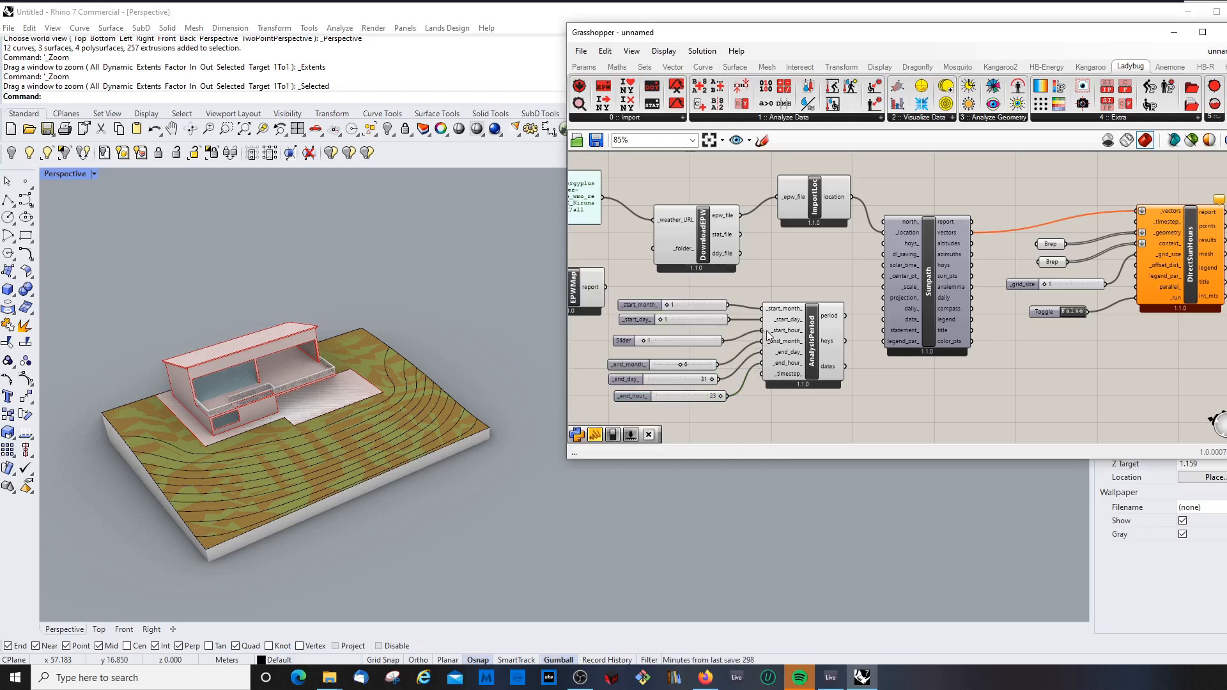
pyautogui.click(834, 326)
pyautogui.moveTo(834, 323)
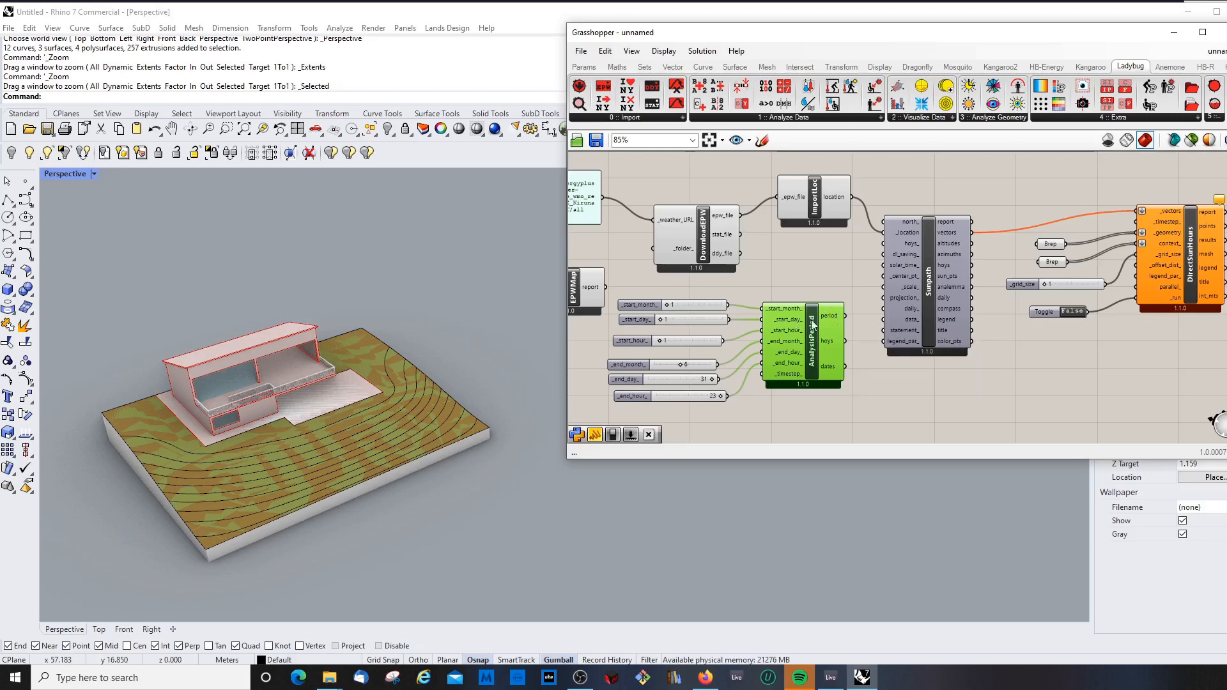
pyautogui.moveTo(811, 321)
pyautogui.mouseDown()
pyautogui.moveTo(815, 304)
pyautogui.moveTo(812, 325)
pyautogui.mouseUp()
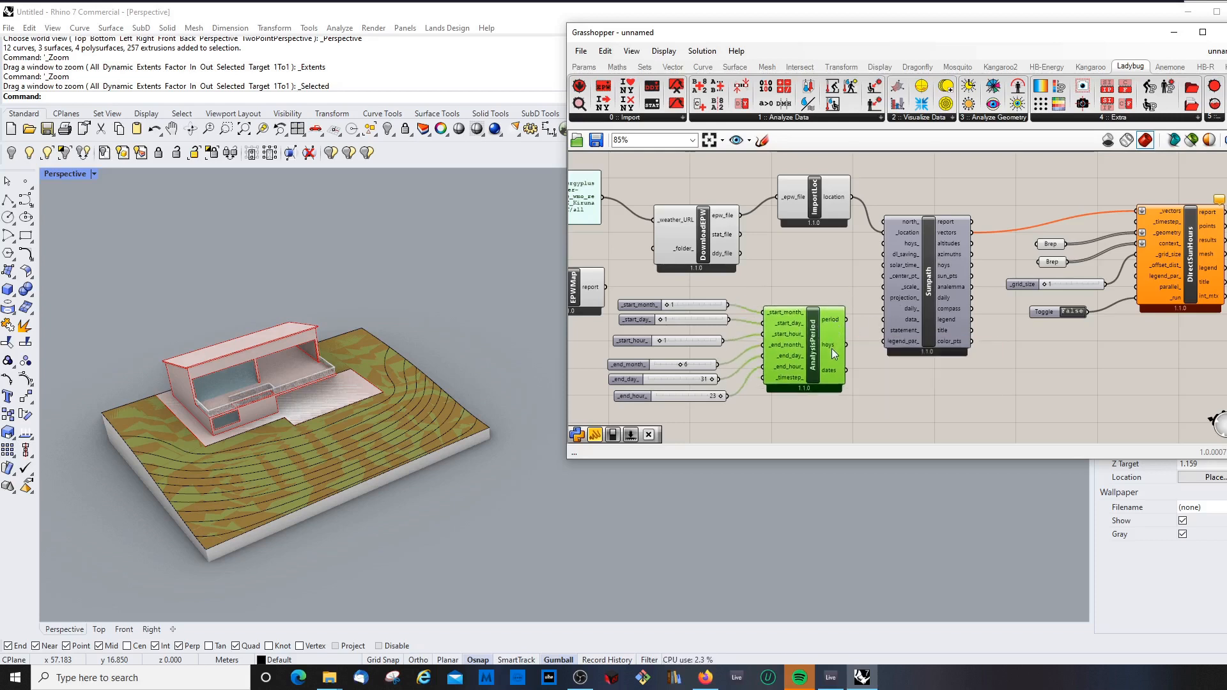
# - Connect AnalysisPeriod's hoys output to the hoys_ input of Sunpath
pyautogui.moveTo(835, 326)
pyautogui.click(936, 256)
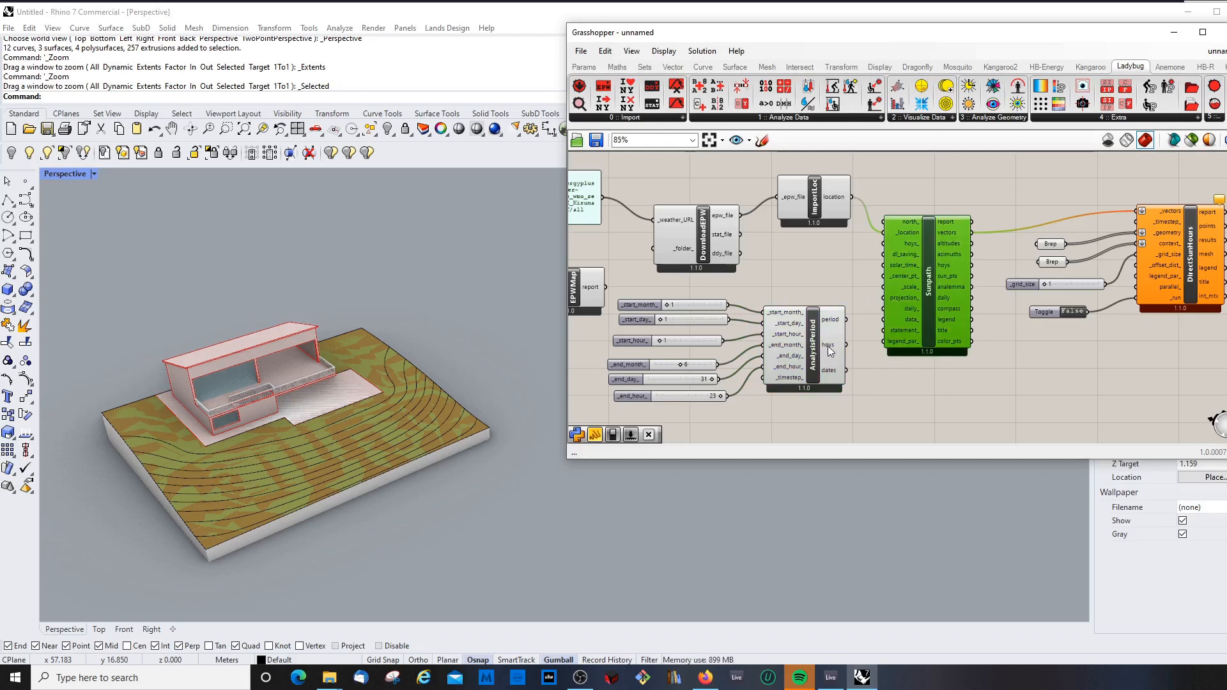
pyautogui.moveTo(829, 347)
pyautogui.moveTo(846, 345); pyautogui.dragTo(881, 243)
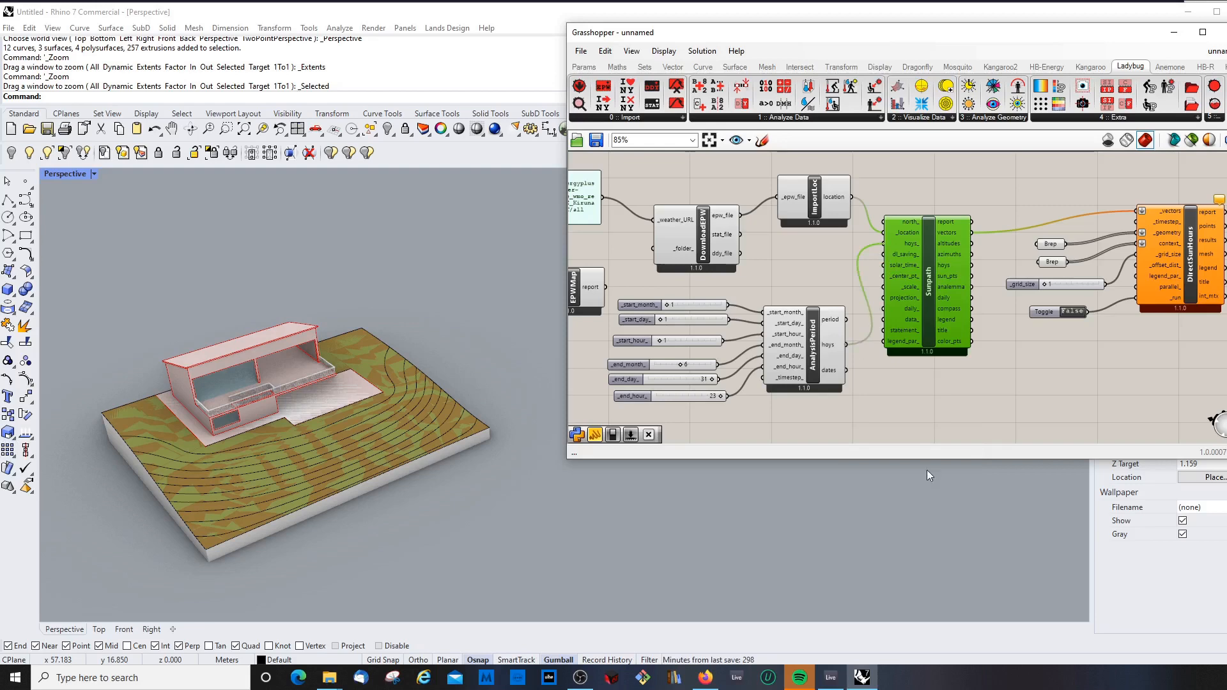
pyautogui.click(992, 413)
# - Nudge DirectSunHours down slightly and run the analysis by switching its _run toggle to True
pyautogui.scroll(-2, 883, 369)
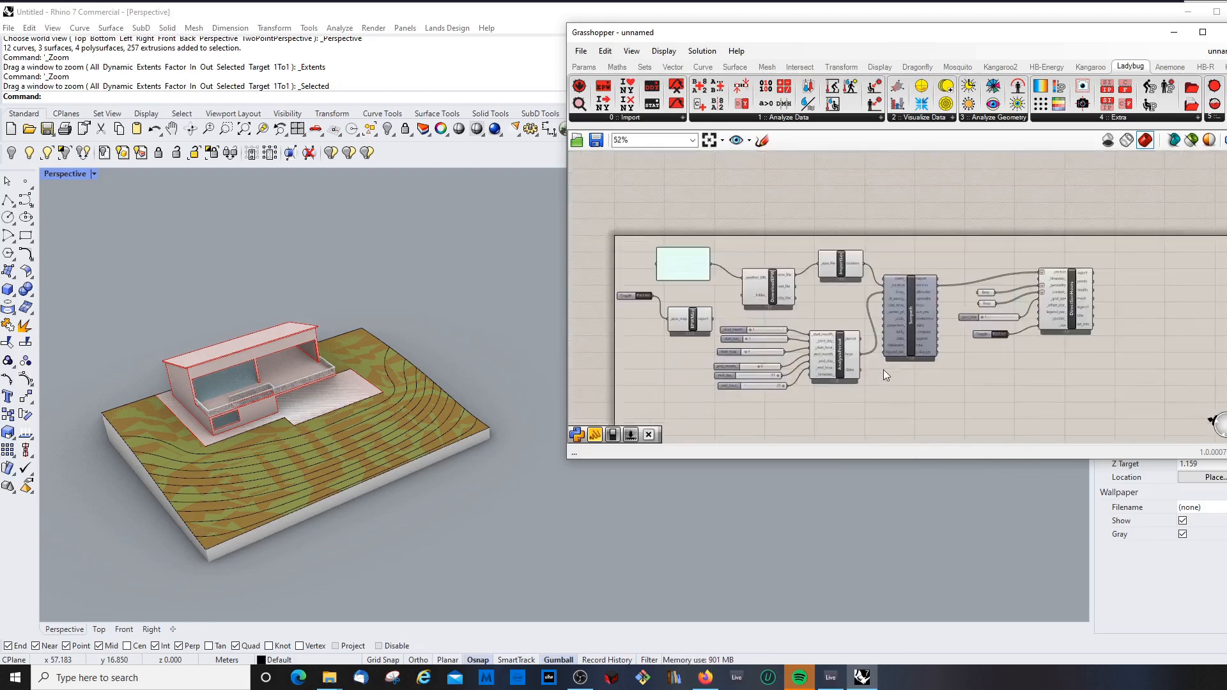
pyautogui.scroll(2, 1039, 309)
pyautogui.click(1115, 271)
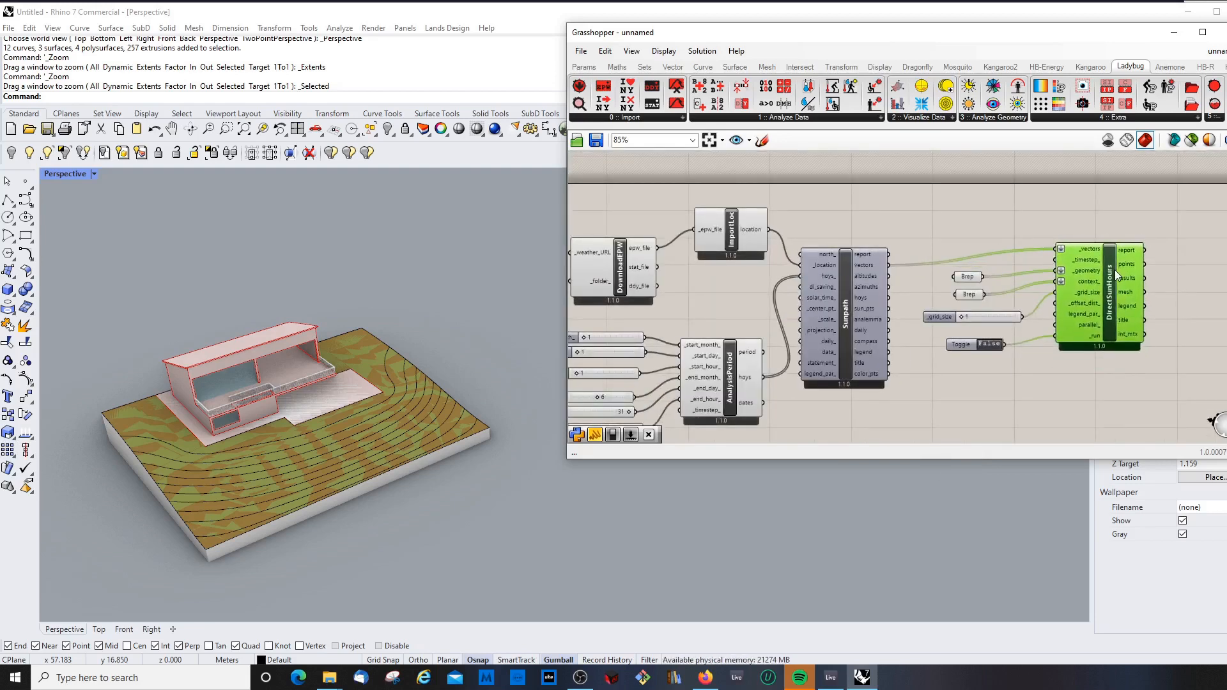
pyautogui.click(1091, 220)
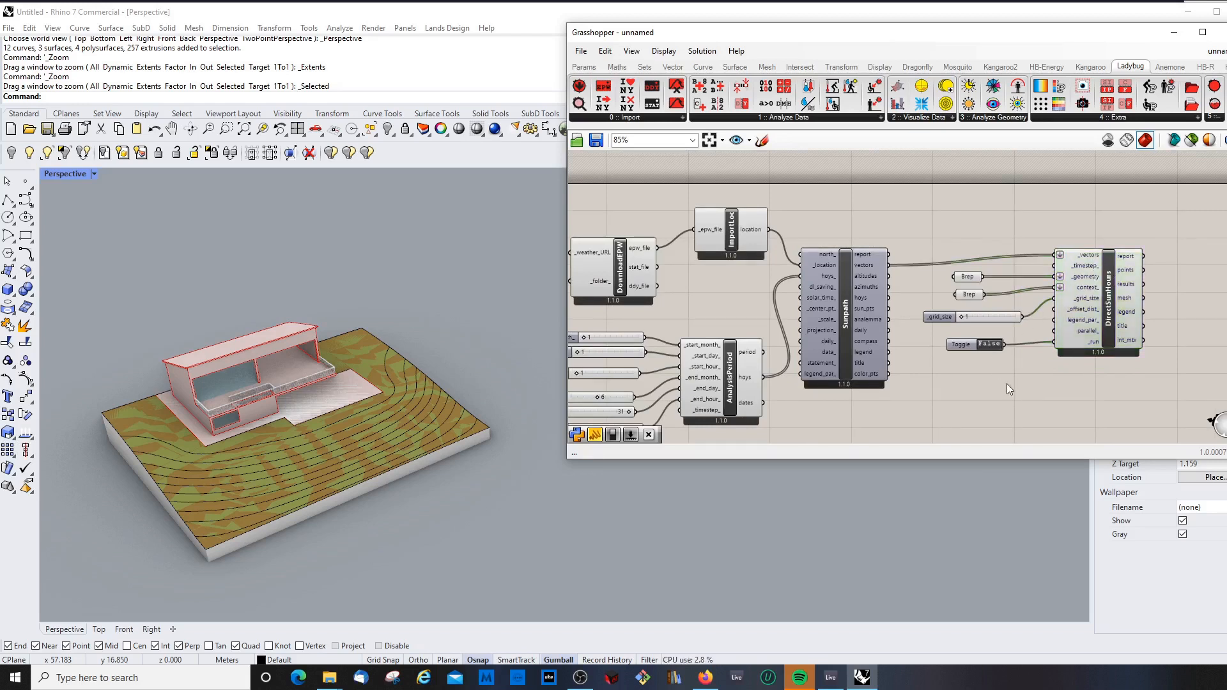
pyautogui.doubleClick(989, 345)
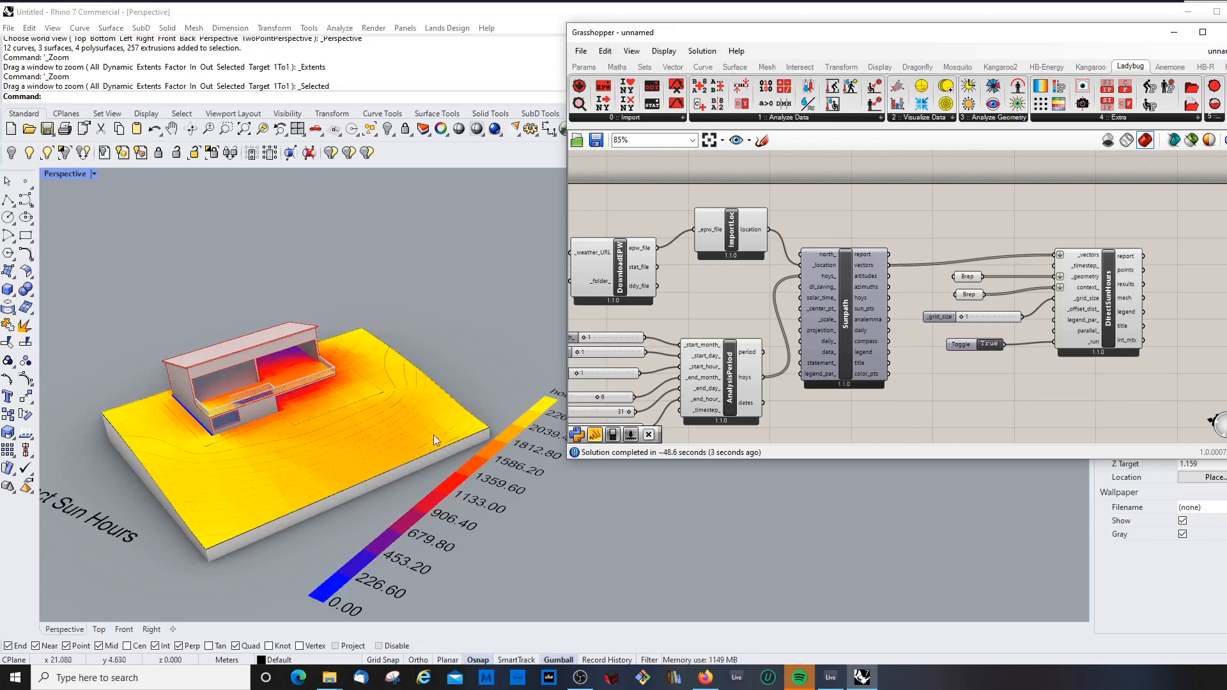
# - Examine the coloured sun hours mesh on the terrain and the house from the front and up close
pyautogui.moveTo(509, 322); pyautogui.dragTo(381, 306, button='right')
pyautogui.scroll(2, 343, 346)
pyautogui.moveTo(485, 382); pyautogui.dragTo(362, 466, button='right')
pyautogui.scroll(5, 345, 308)
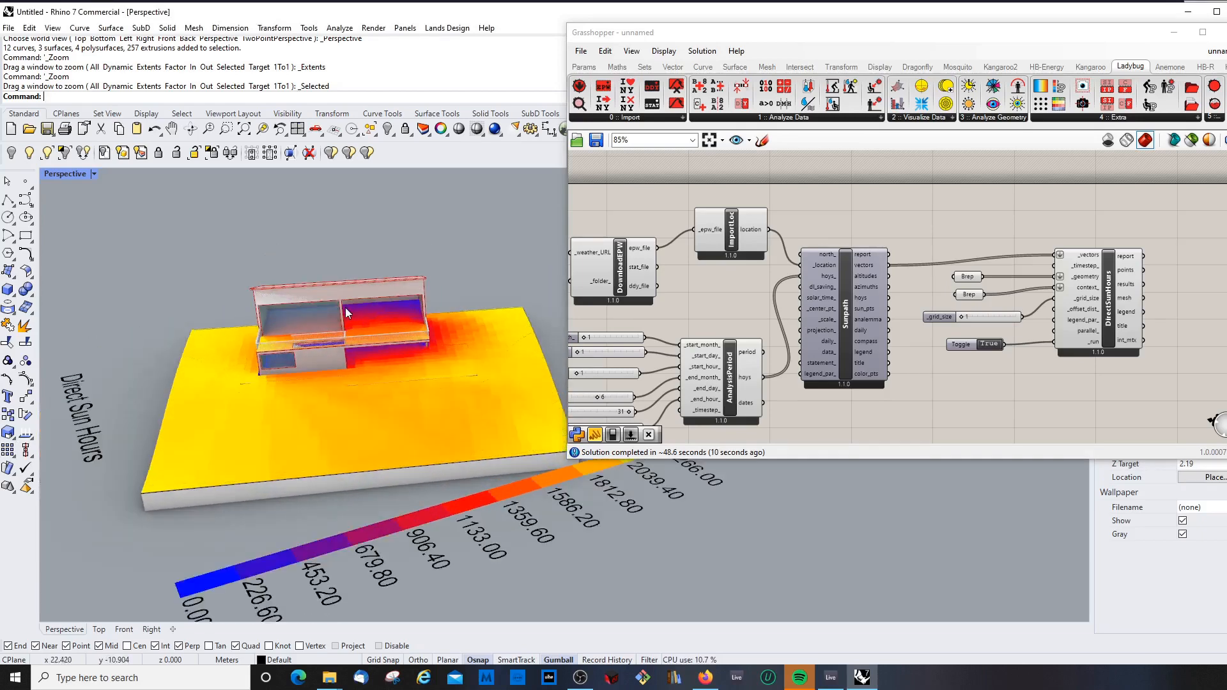
pyautogui.scroll(3, 345, 308)
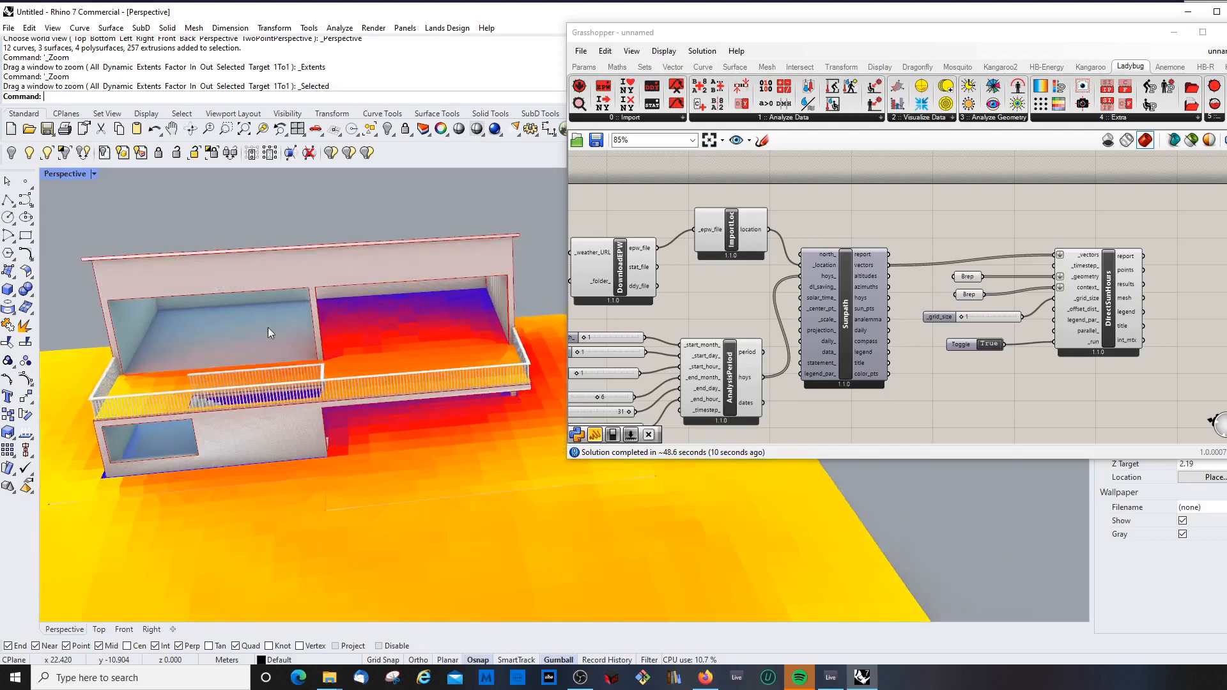
pyautogui.scroll(3, 268, 327)
pyautogui.scroll(-3, 465, 520)
pyautogui.moveTo(435, 515); pyautogui.dragTo(765, 523, button='right')
# - Minimize the Grasshopper window and examine the sun hours colours on the house's floors, terrace and surrounding ground
pyautogui.click(1174, 32)
pyautogui.scroll(3, 762, 519)
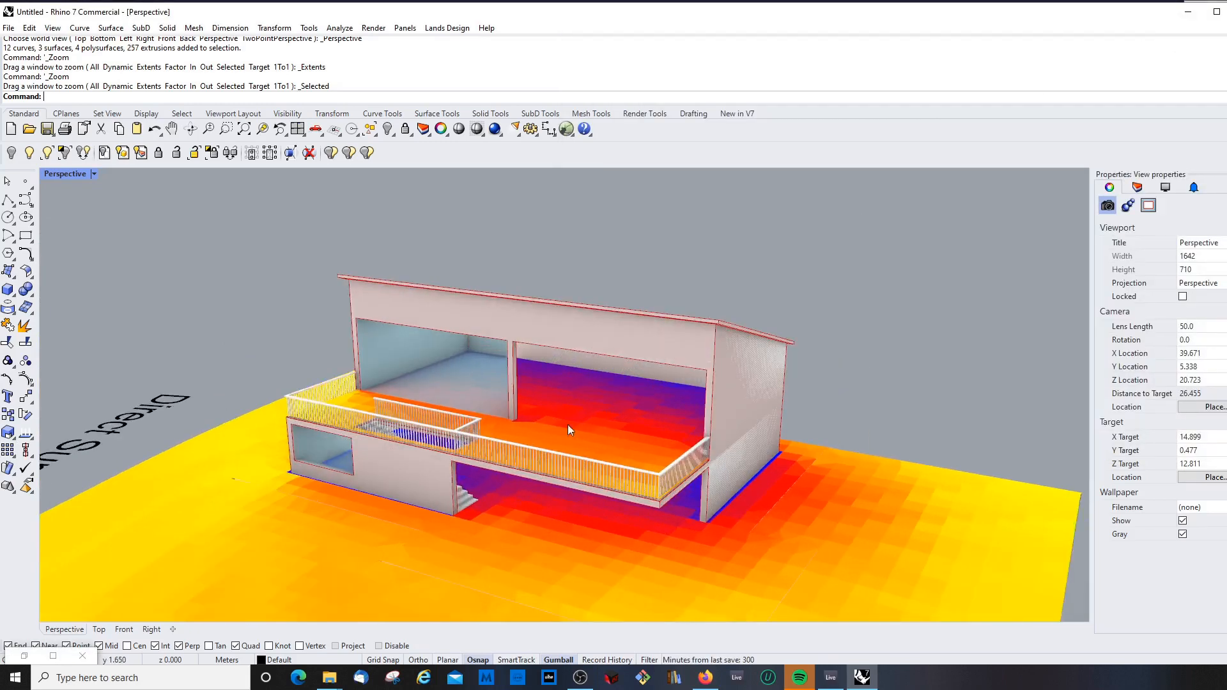
pyautogui.scroll(3, 550, 418)
pyautogui.scroll(-4, 486, 372)
pyautogui.moveTo(487, 369); pyautogui.dragTo(577, 460, button='right')
pyautogui.scroll(-5, 573, 438)
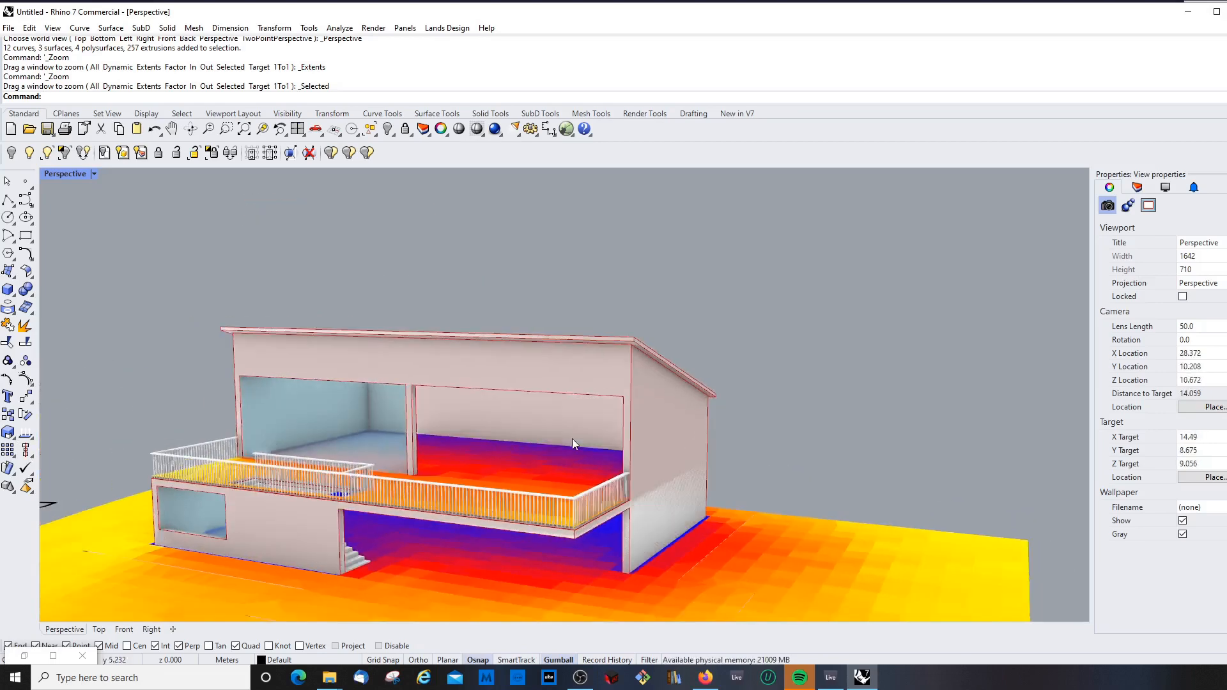
pyautogui.scroll(-2, 536, 529)
pyautogui.moveTo(535, 531); pyautogui.dragTo(510, 552, button='right')
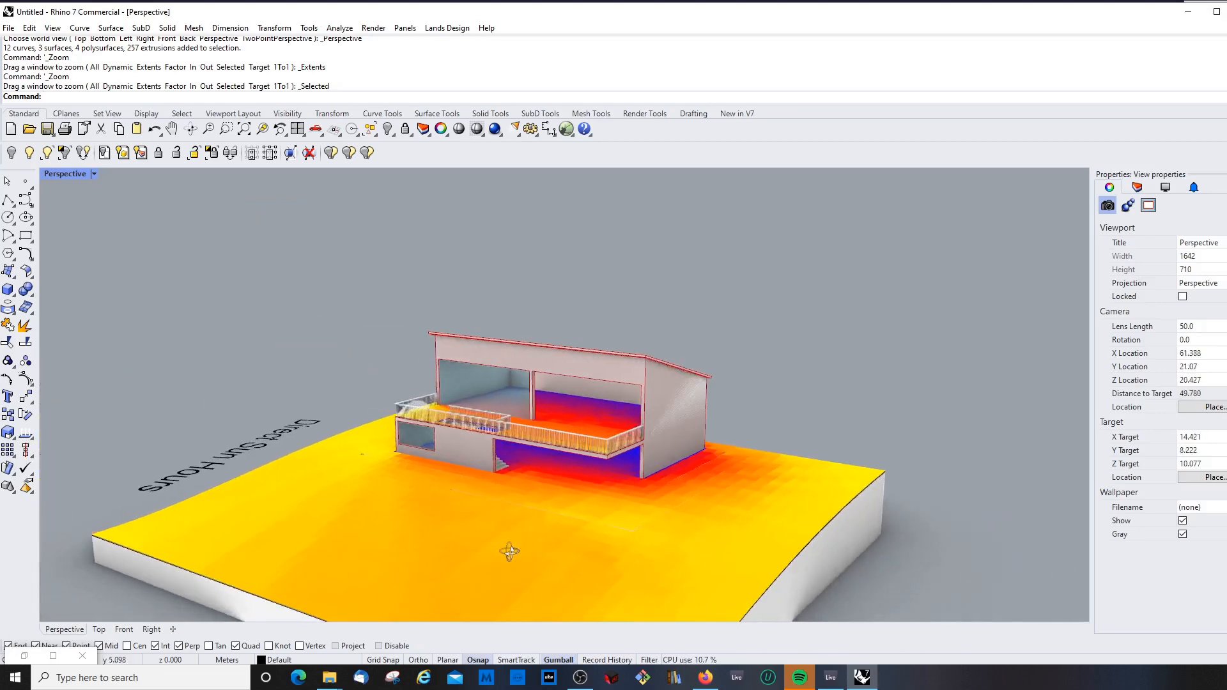
# - Hide the large glass pane on the house's upper floor and the window pane on the lower floor
pyautogui.click(475, 382)
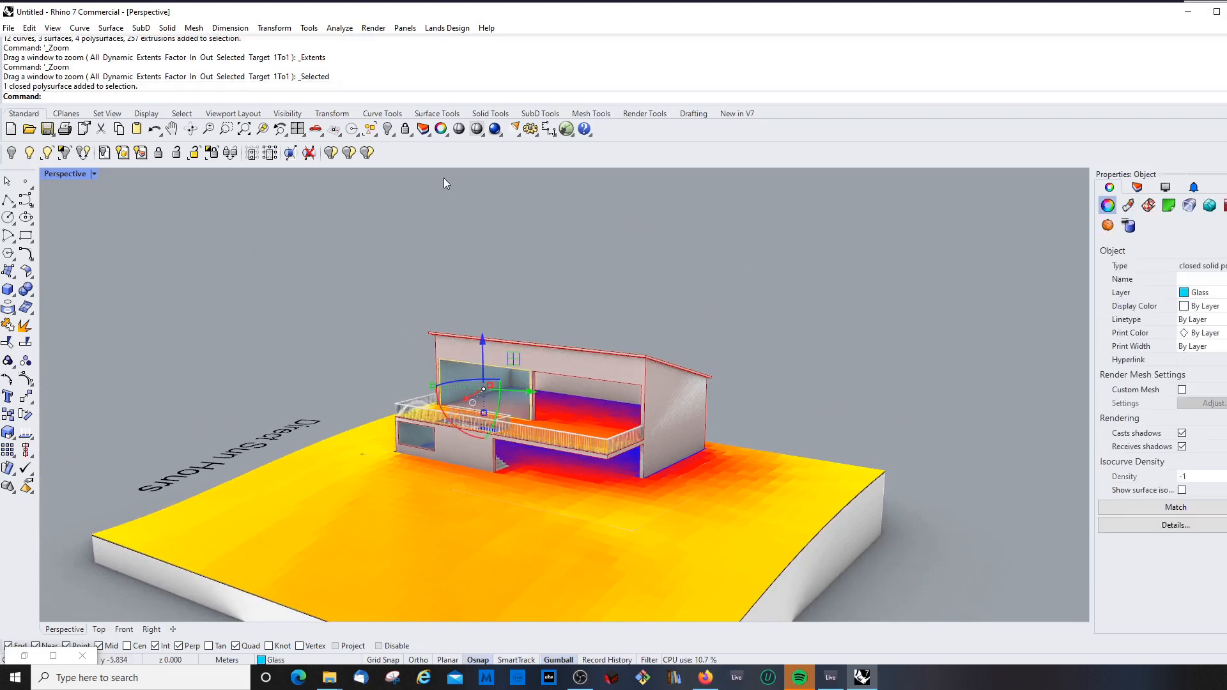
pyautogui.click(389, 130)
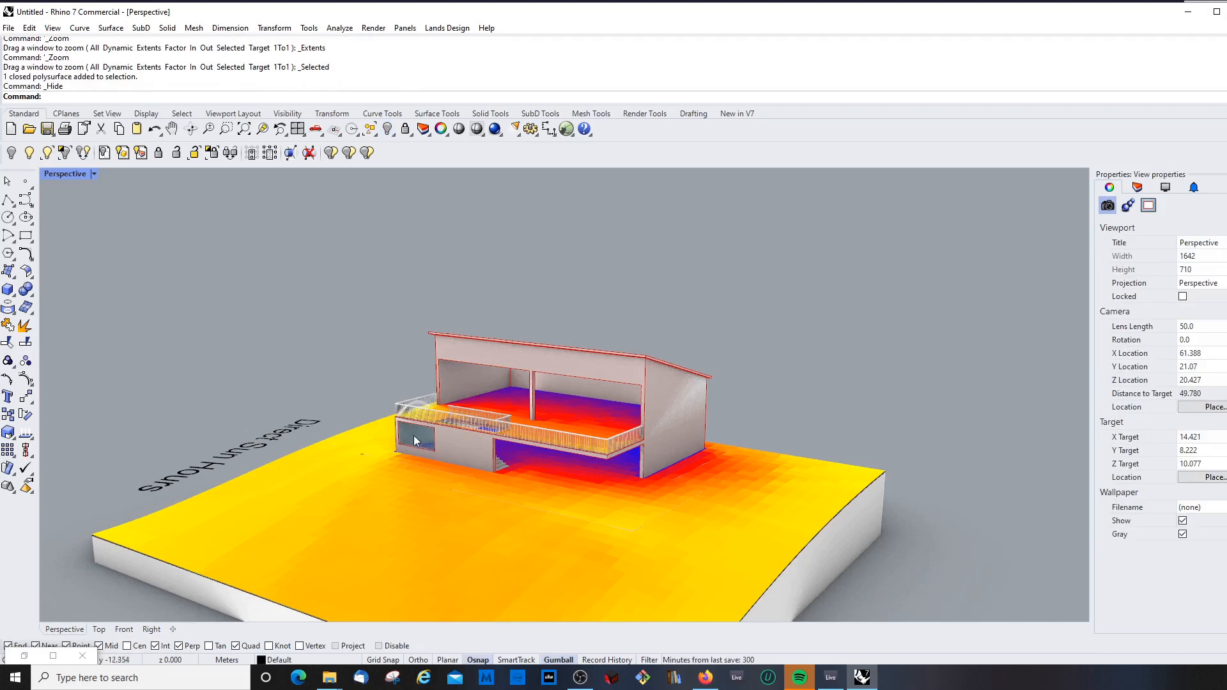
pyautogui.scroll(1, 401, 450)
pyautogui.scroll(2, 402, 450)
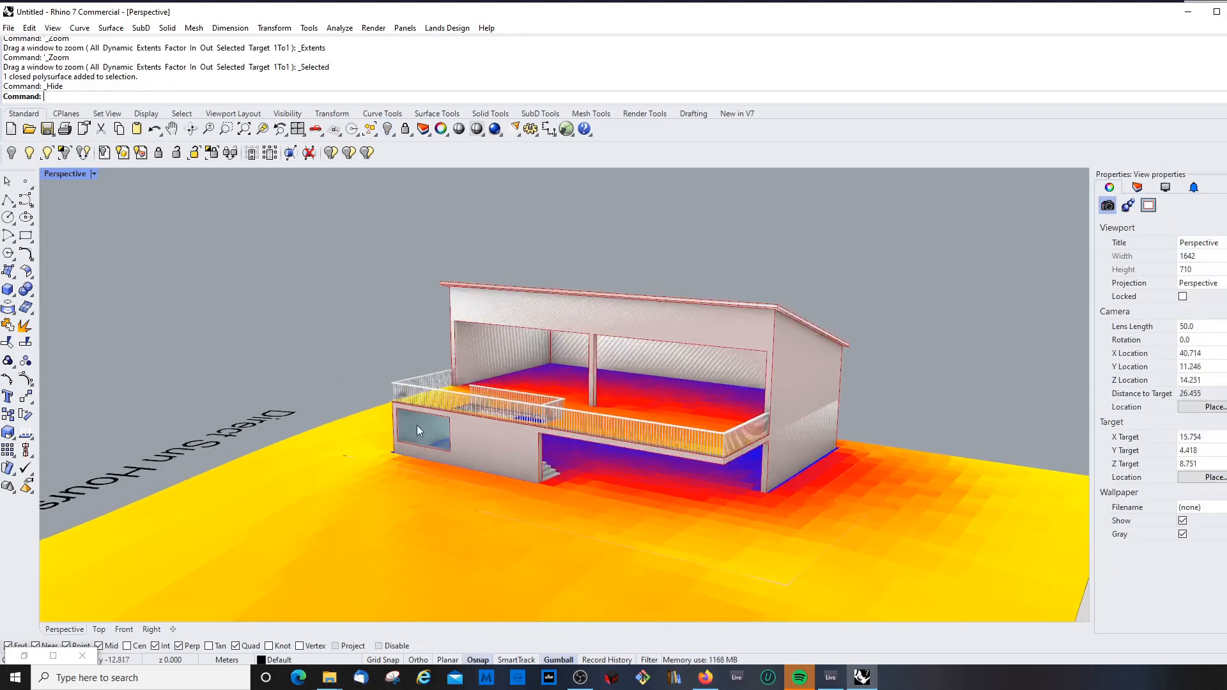
pyautogui.click(418, 424)
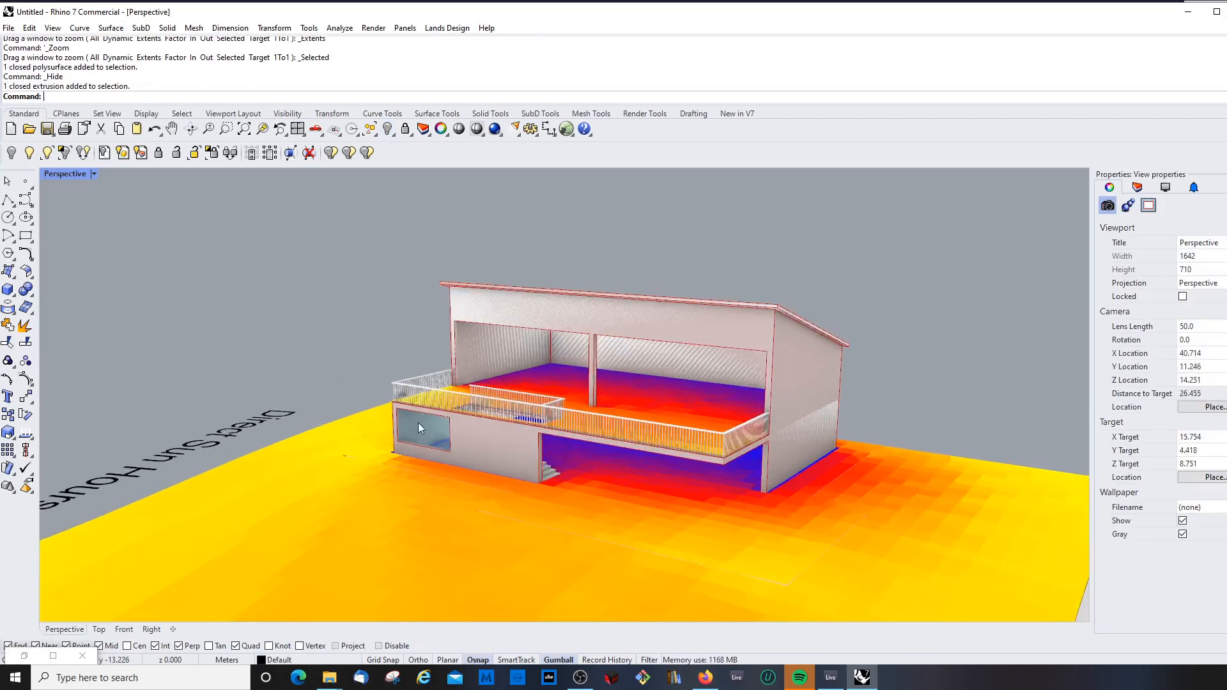
pyautogui.click(388, 129)
# - Examine the sun hours colours inside the house and on the terrain from several angles, together with the legend
pyautogui.scroll(-2, 413, 518)
pyautogui.scroll(-2, 413, 510)
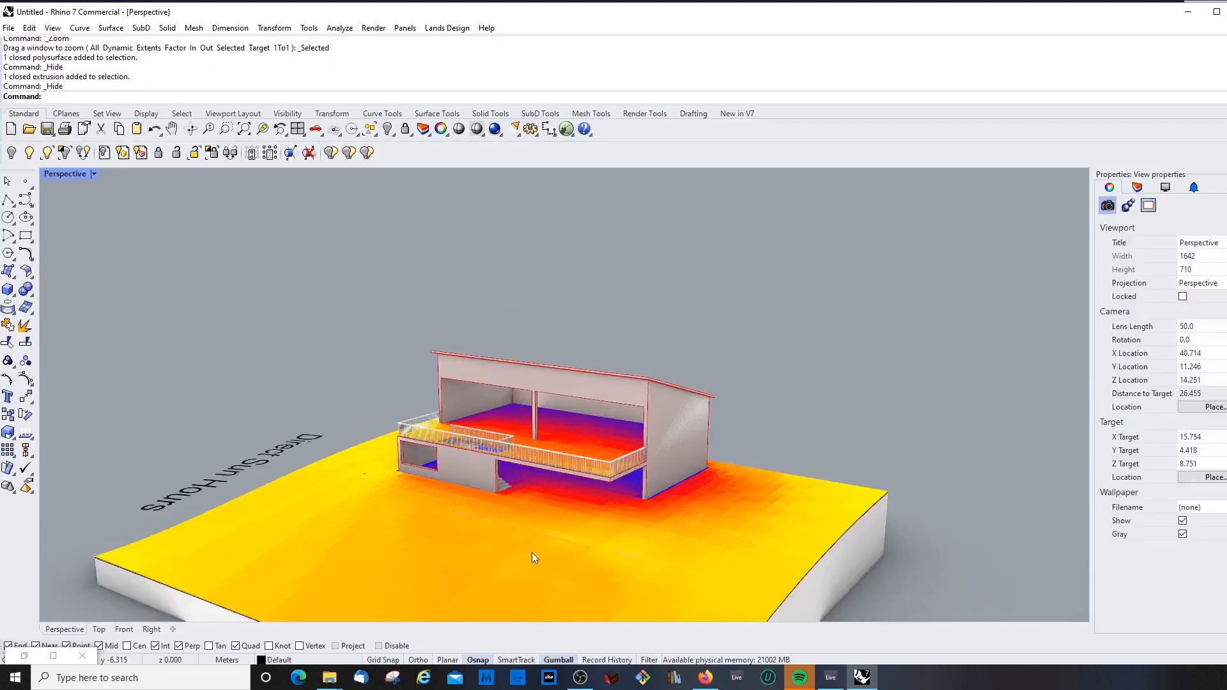
pyautogui.moveTo(532, 553); pyautogui.dragTo(505, 404, button='right')
pyautogui.scroll(-1, 506, 405)
pyautogui.moveTo(536, 511); pyautogui.dragTo(558, 508, button='right')
pyautogui.moveTo(469, 445); pyautogui.dragTo(480, 504, button='right')
pyautogui.scroll(-2, 504, 498)
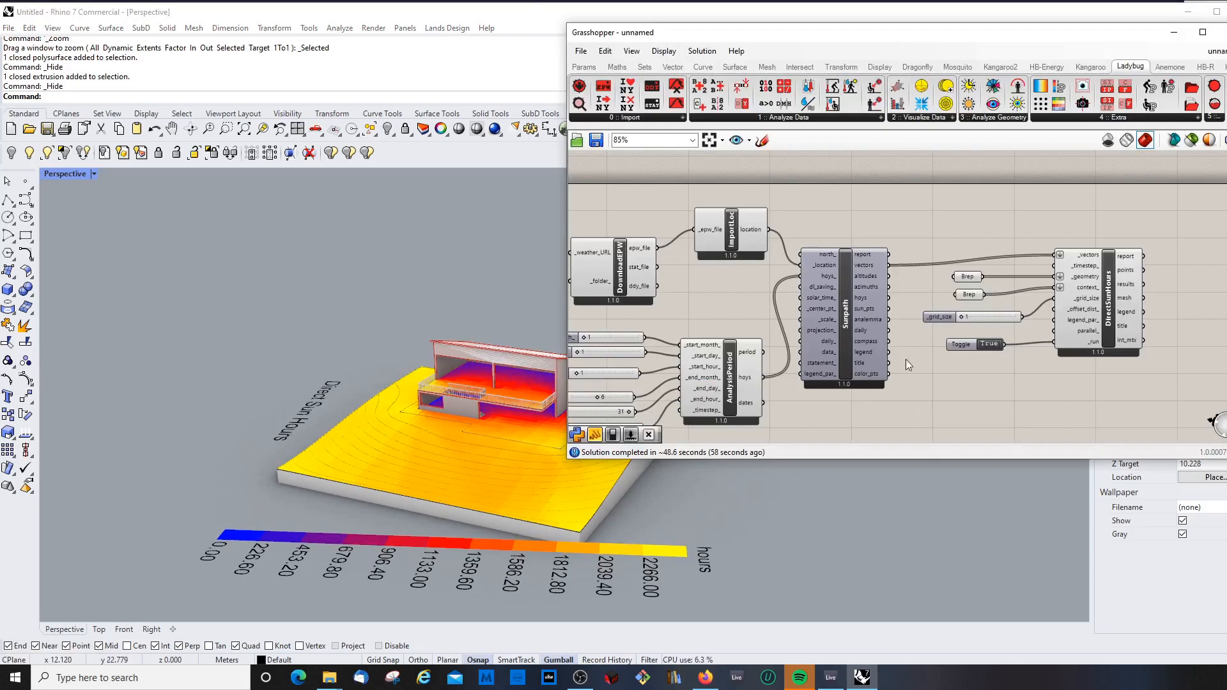
# - Move the Sunpath component slightly up and disconnect AnalysisPeriod from its hoys_ input
pyautogui.moveTo(850, 289); pyautogui.dragTo(865, 271)
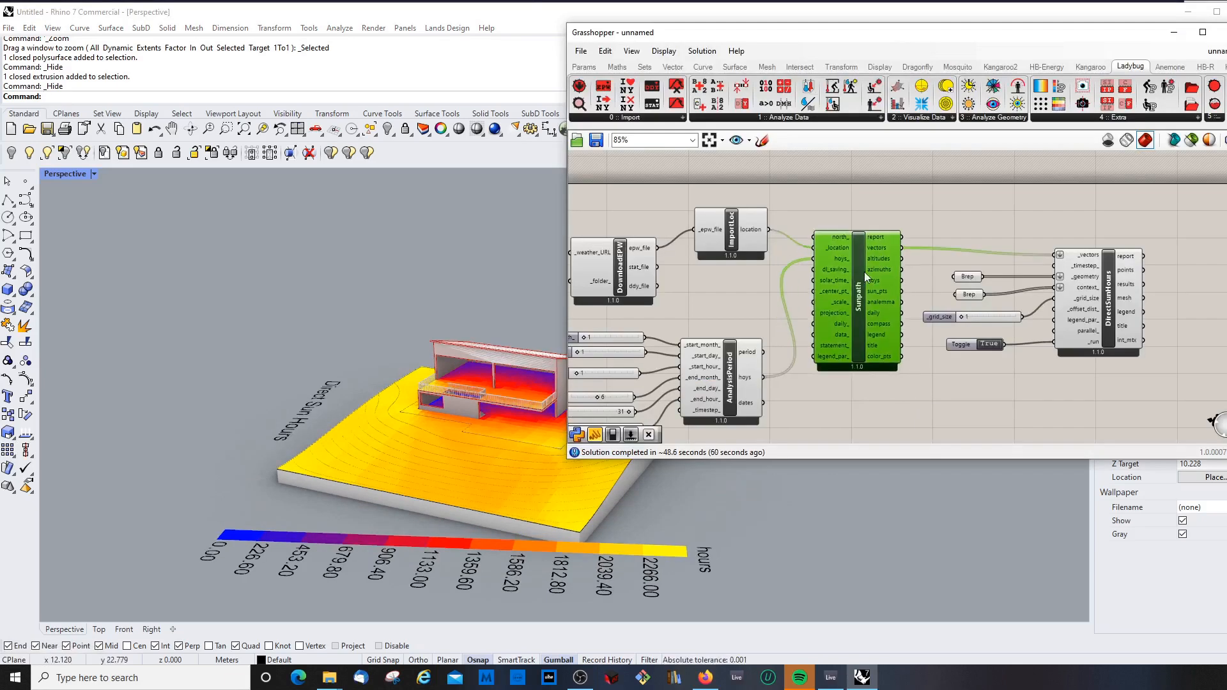
pyautogui.click(803, 397)
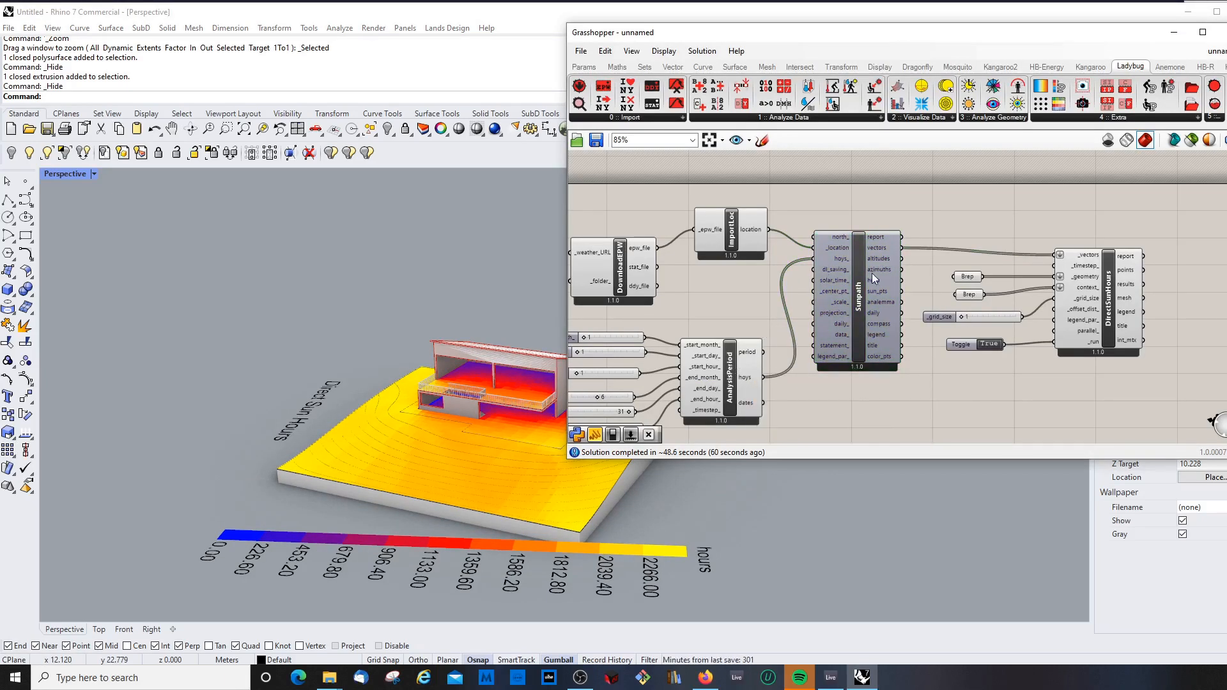
pyautogui.rightClick(835, 260)
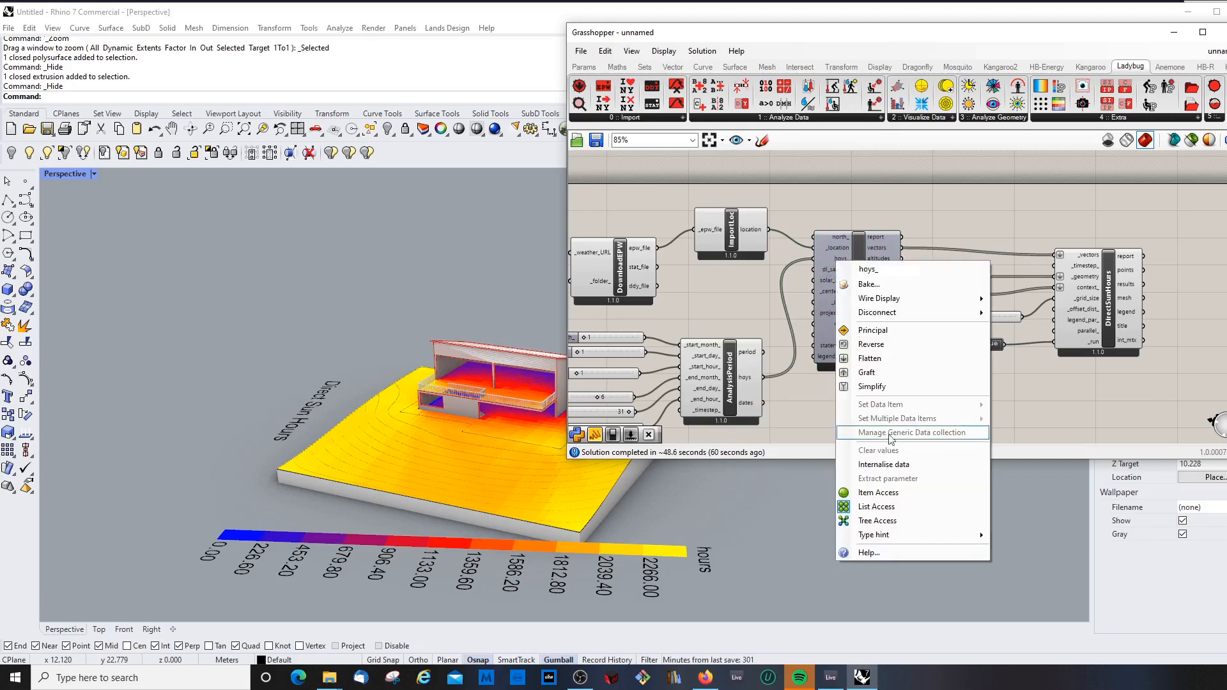
pyautogui.moveTo(920, 313)
pyautogui.click(1029, 316)
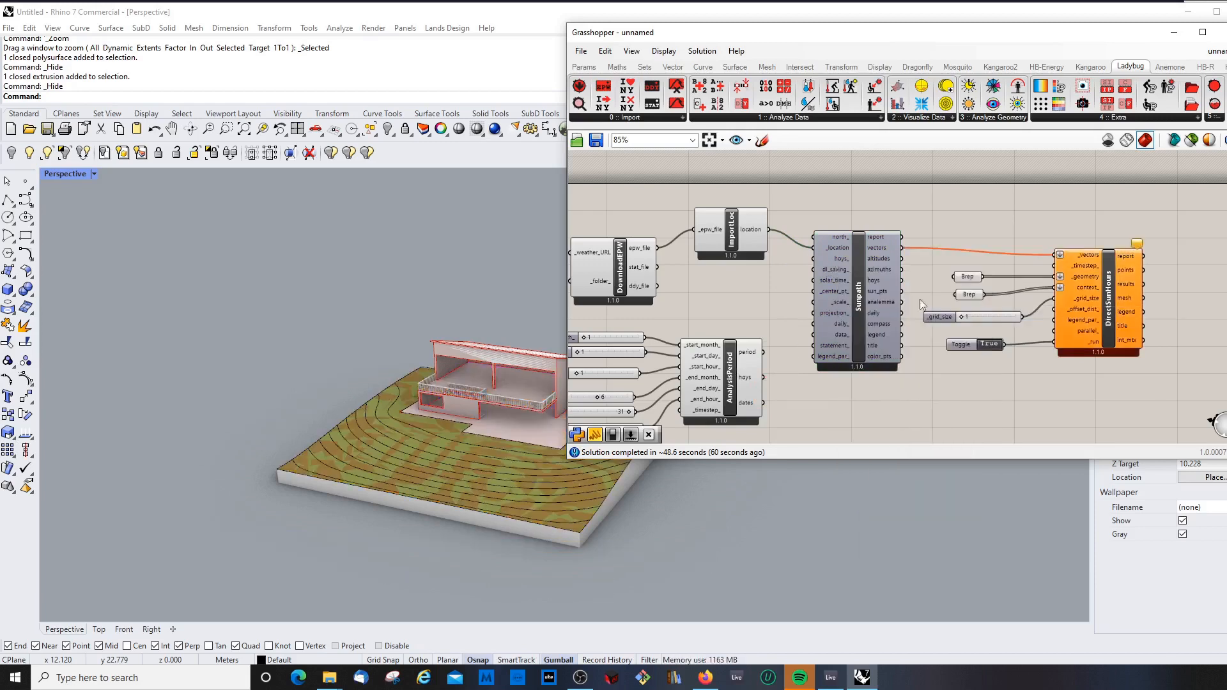
# - Duplicate the _grid_size slider and connect the copy to Sunpath's hoys_ input
pyautogui.click(984, 314)
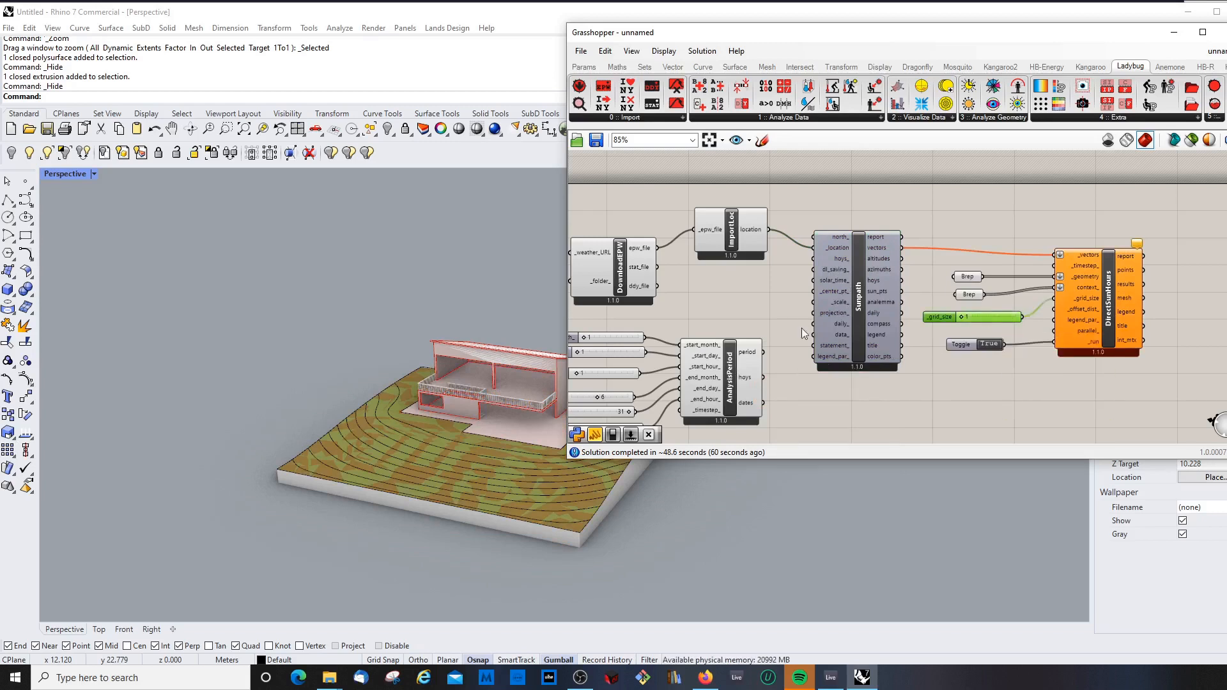
pyautogui.click(730, 319)
pyautogui.hotkey('ctrl', 'v')
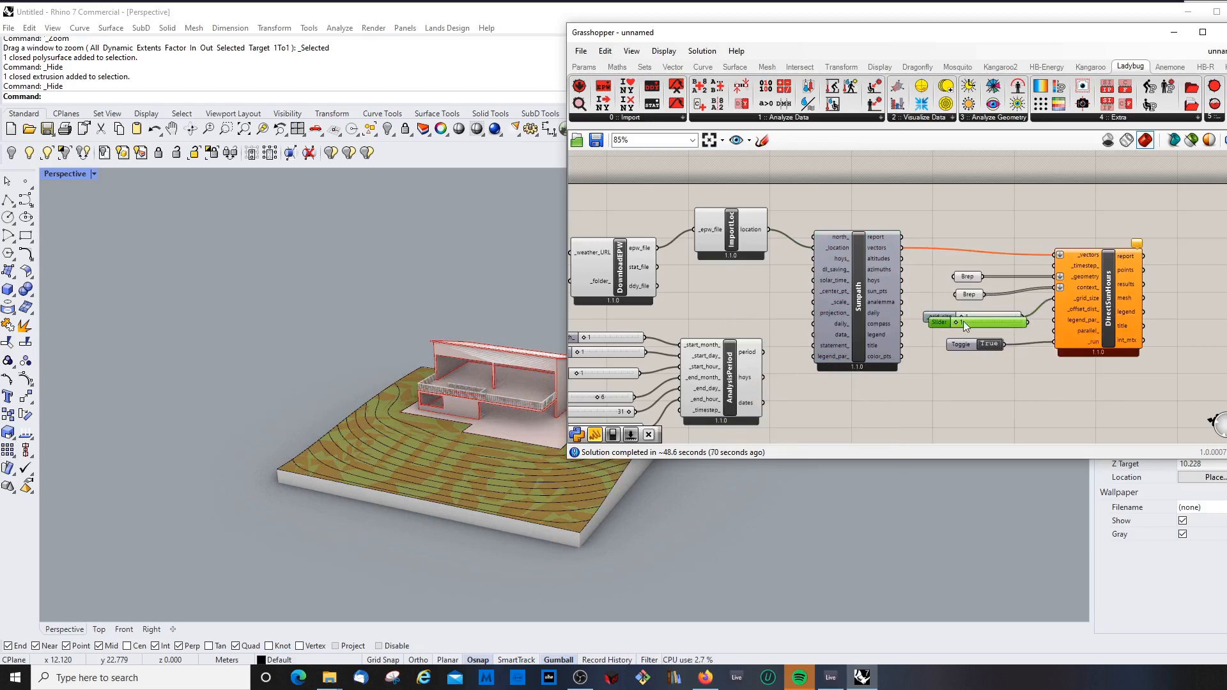
pyautogui.moveTo(965, 322); pyautogui.dragTo(814, 259)
# - Place the hoys_ slider just below the location import component and set it to 4
pyautogui.moveTo(724, 297)
pyautogui.mouseDown()
pyautogui.moveTo(741, 290)
pyautogui.moveTo(719, 290)
pyautogui.mouseUp()
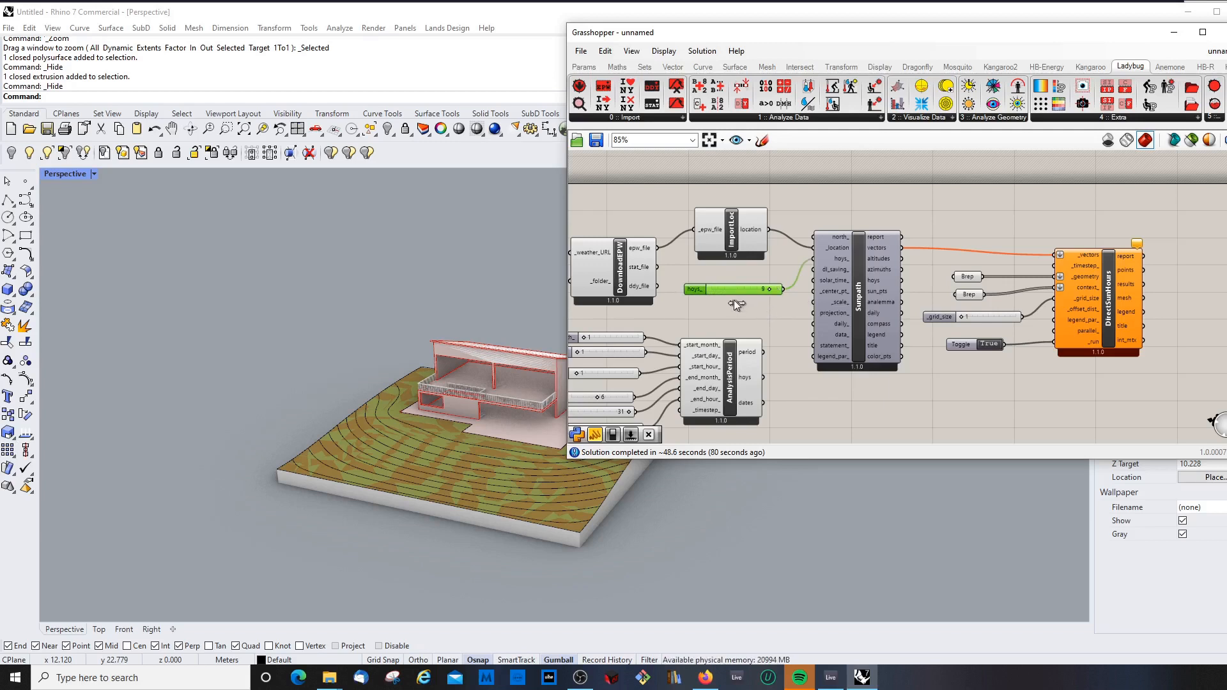
pyautogui.moveTo(736, 304); pyautogui.dragTo(731, 303)
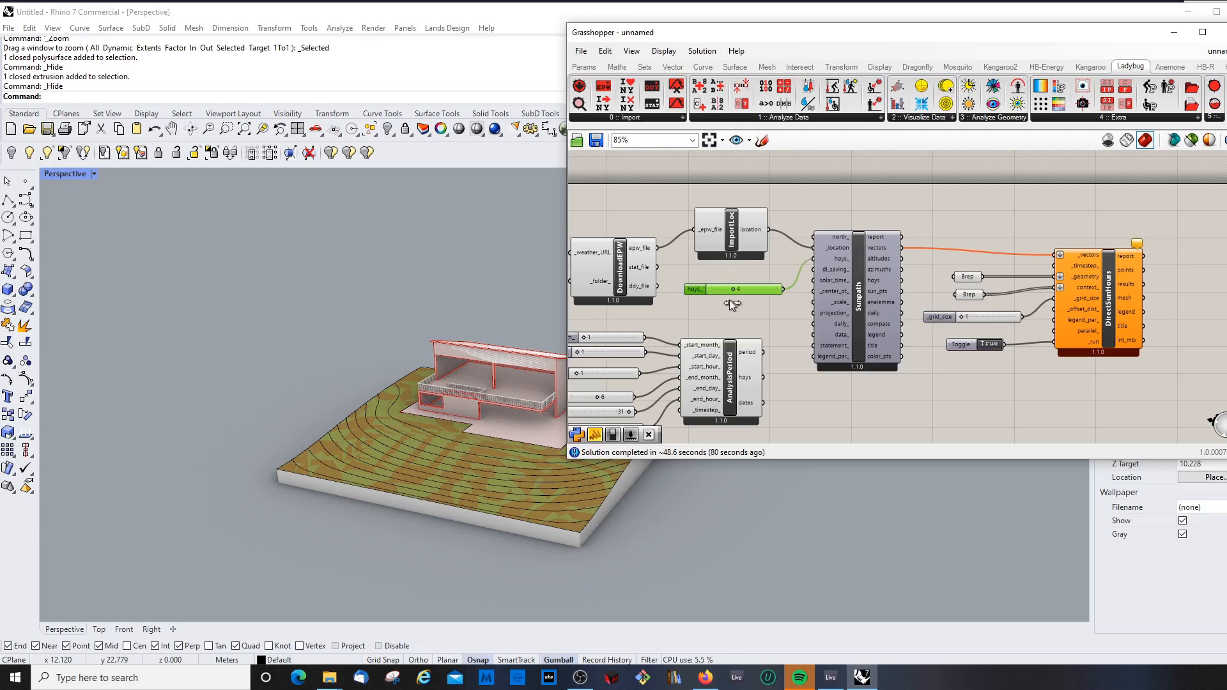
pyautogui.click(781, 305)
pyautogui.click(695, 293)
pyautogui.doubleClick(695, 291)
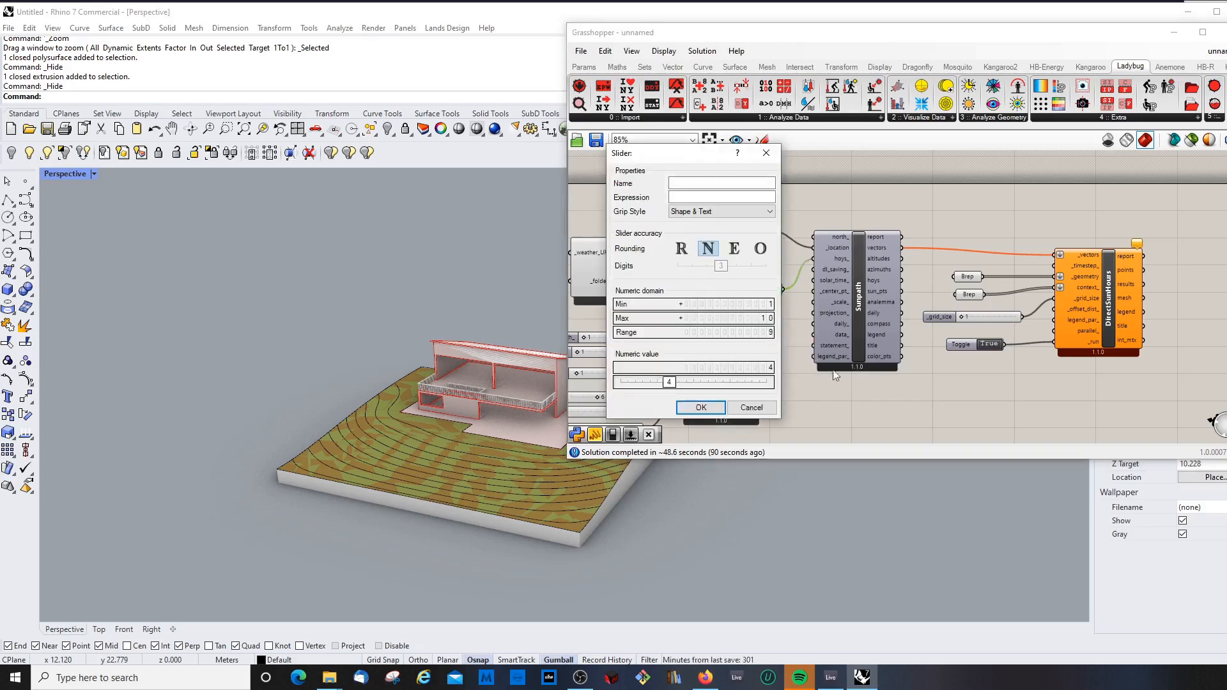
pyautogui.click(751, 409)
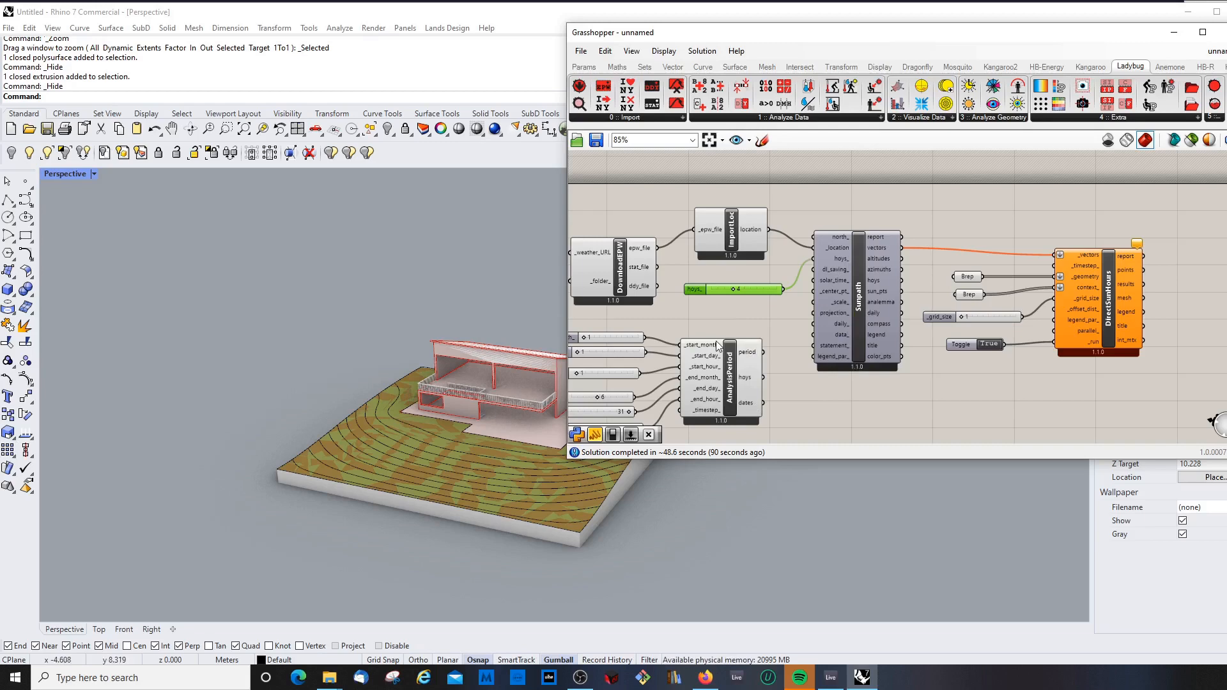
# - Turn on the Sunpath component's preview and inspect the sun path dome around the house and terrain
pyautogui.rightClick(858, 252)
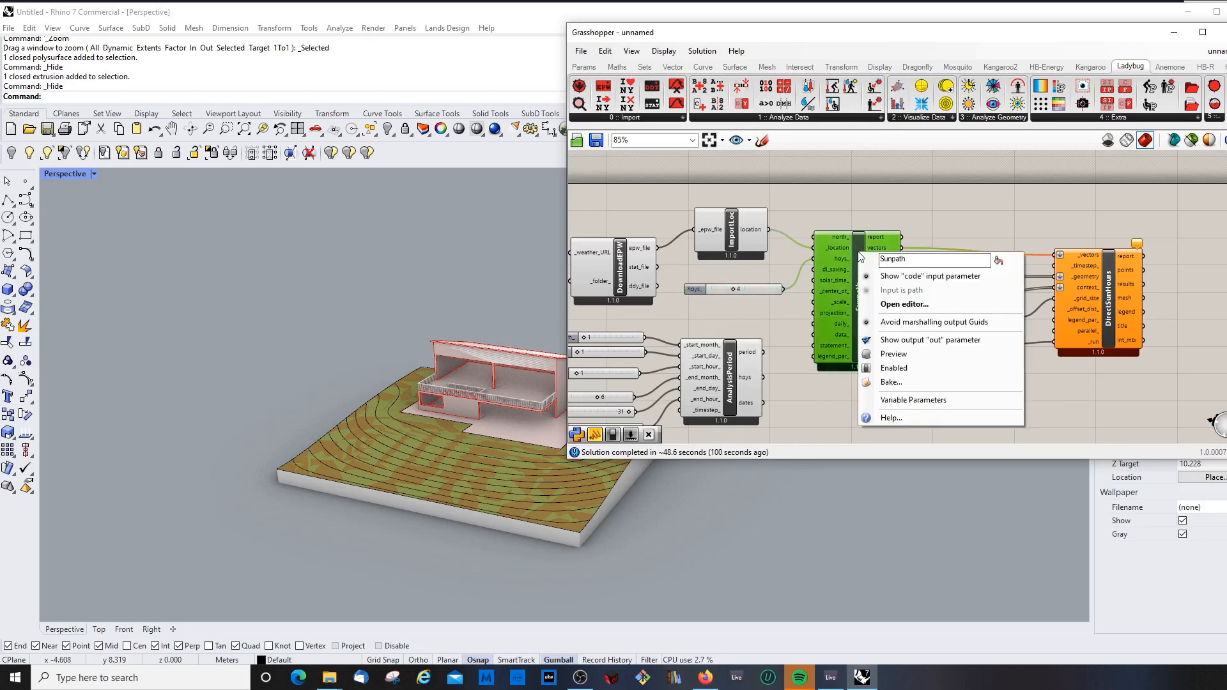
pyautogui.click(894, 354)
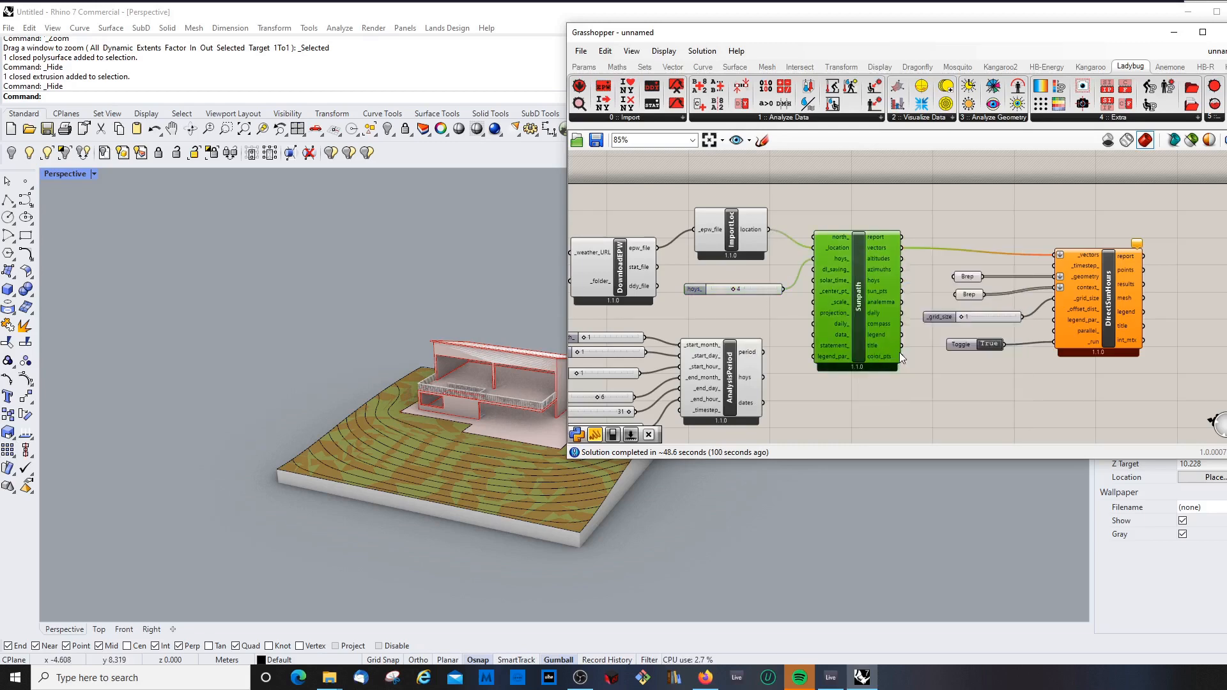
pyautogui.moveTo(466, 408); pyautogui.dragTo(309, 404, button='right')
pyautogui.scroll(-8, 289, 378)
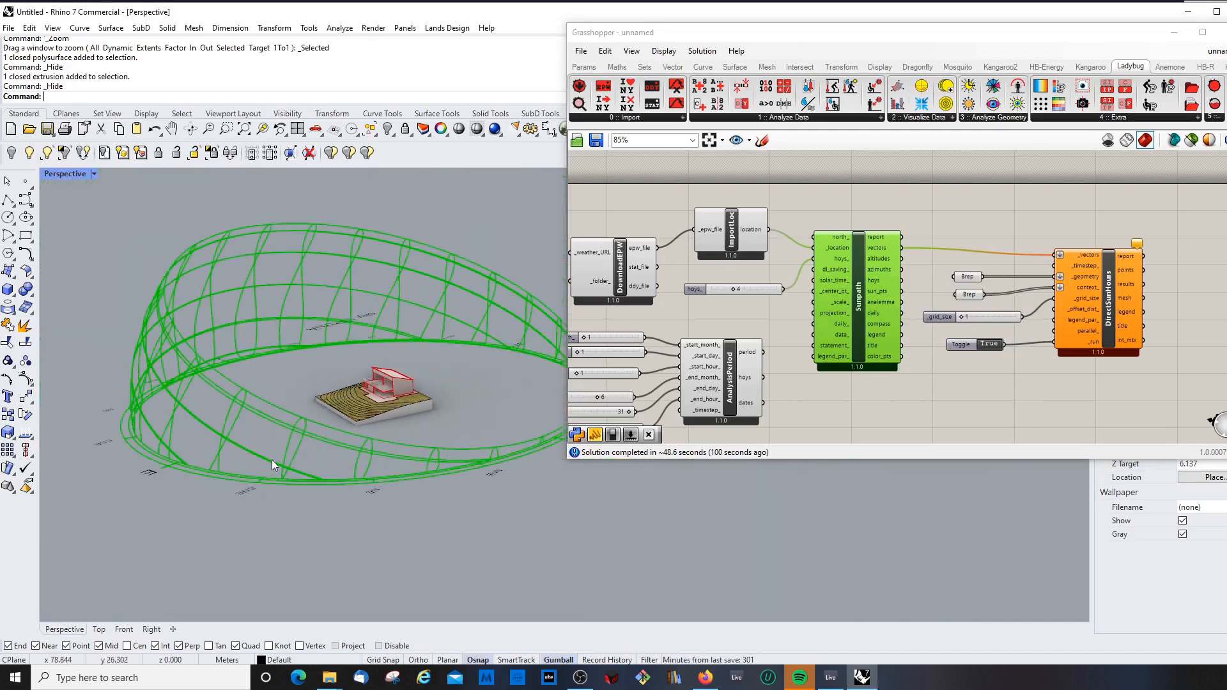
pyautogui.moveTo(271, 459); pyautogui.dragTo(296, 424, button='right')
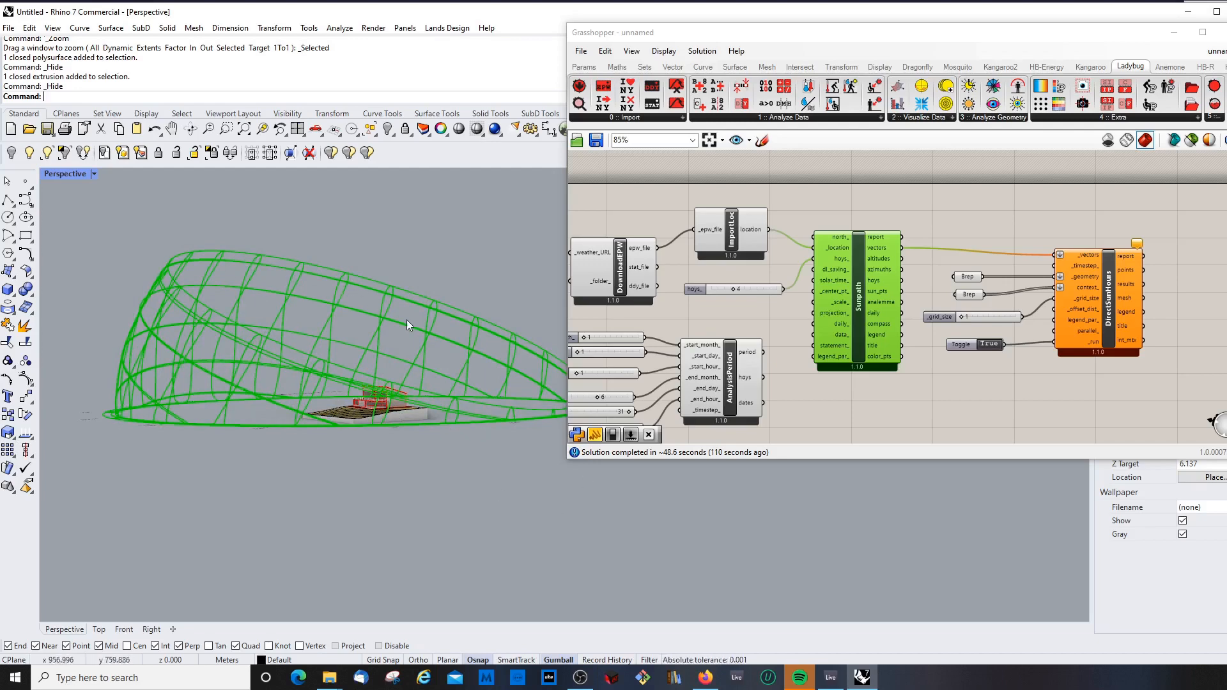
pyautogui.moveTo(204, 316); pyautogui.dragTo(178, 314, button='right')
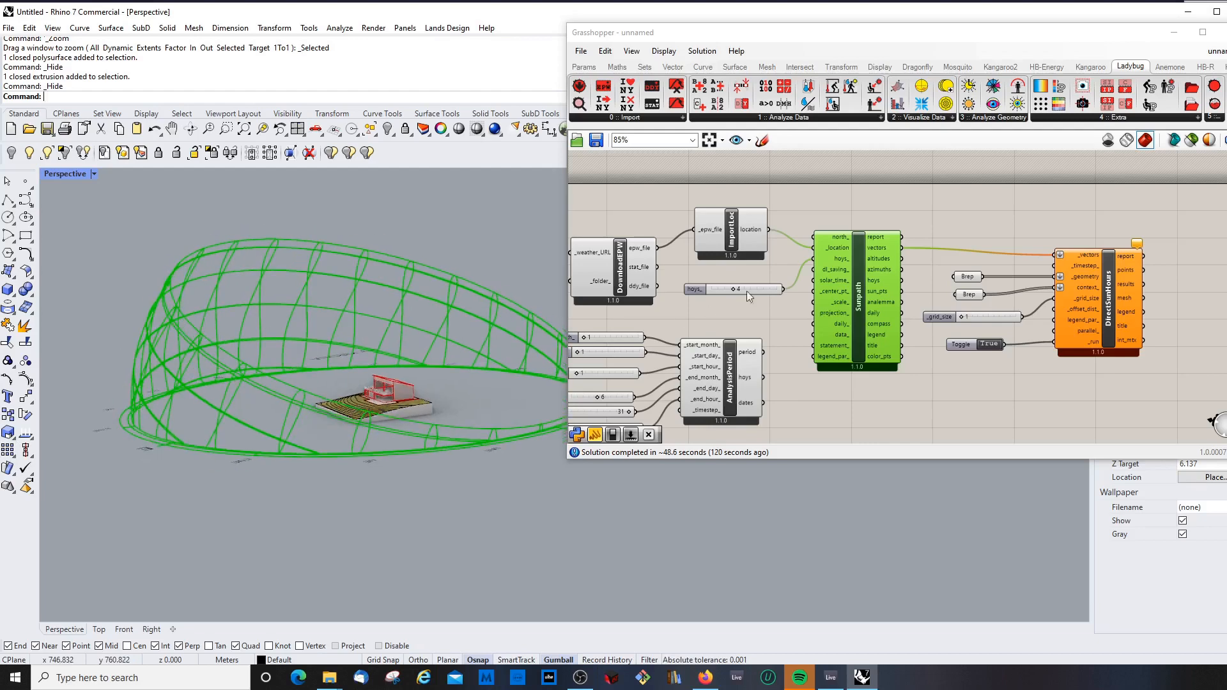
pyautogui.click(761, 312)
# - Set the hoys_ slider's maximum to 100 and raise its value to 100
pyautogui.scroll(3, 780, 298)
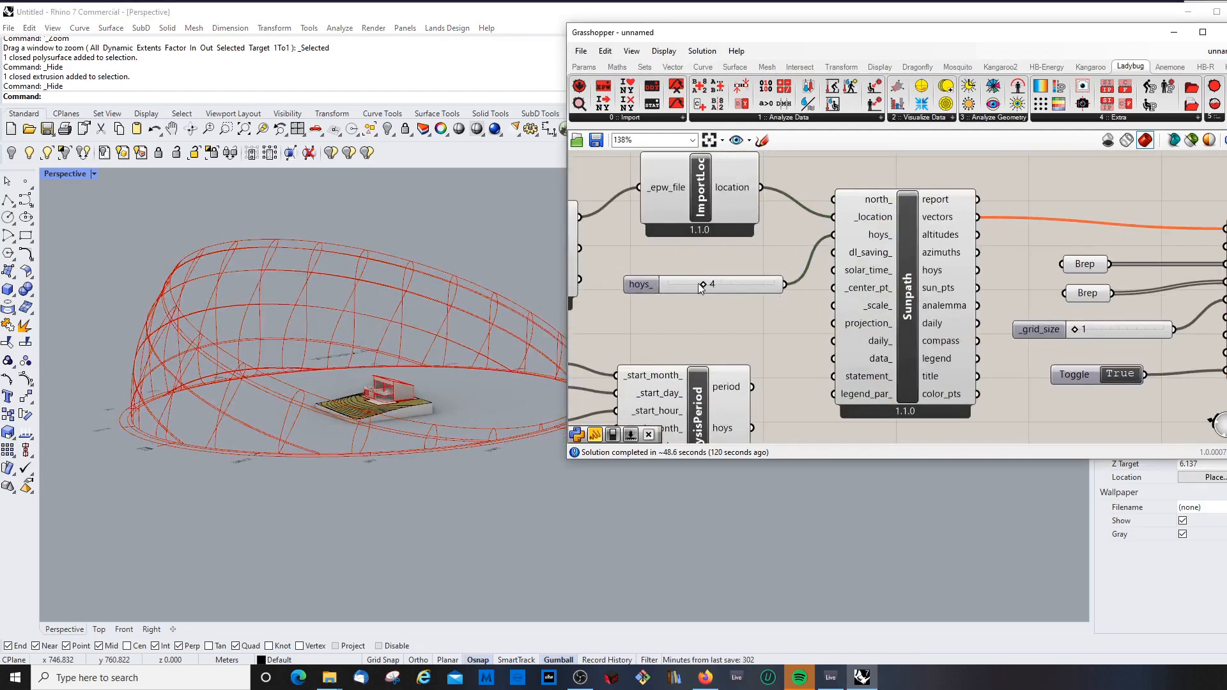
pyautogui.doubleClick(647, 286)
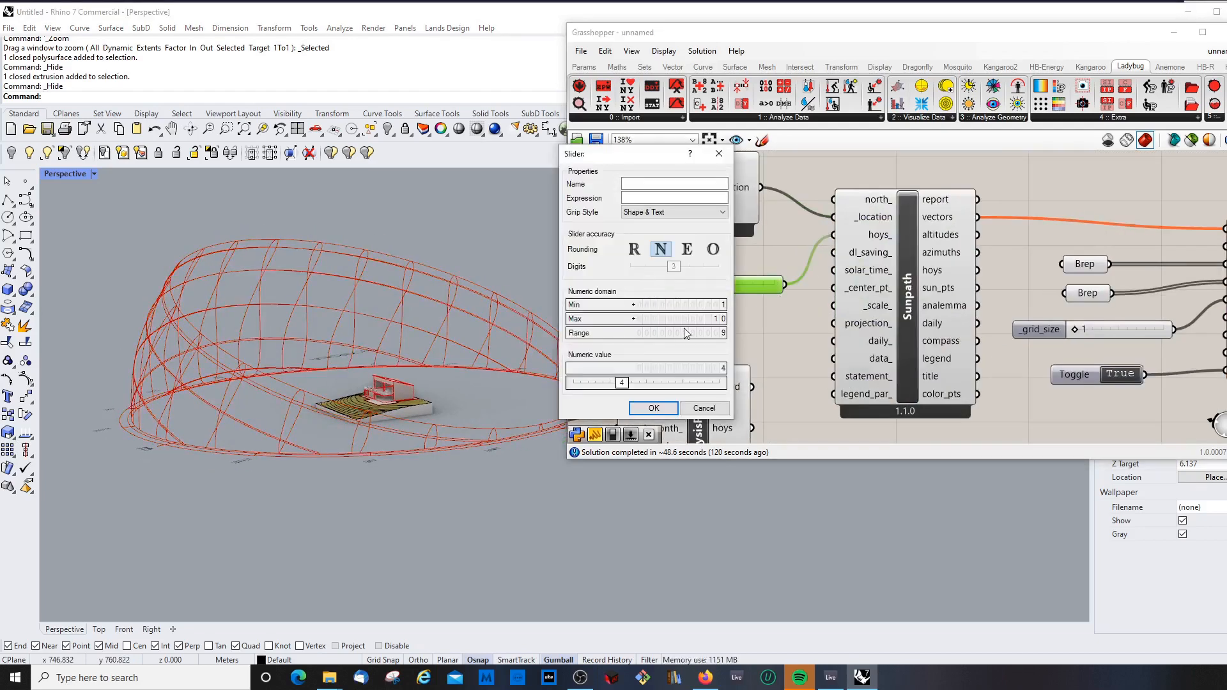
pyautogui.click(688, 319)
pyautogui.write('100')
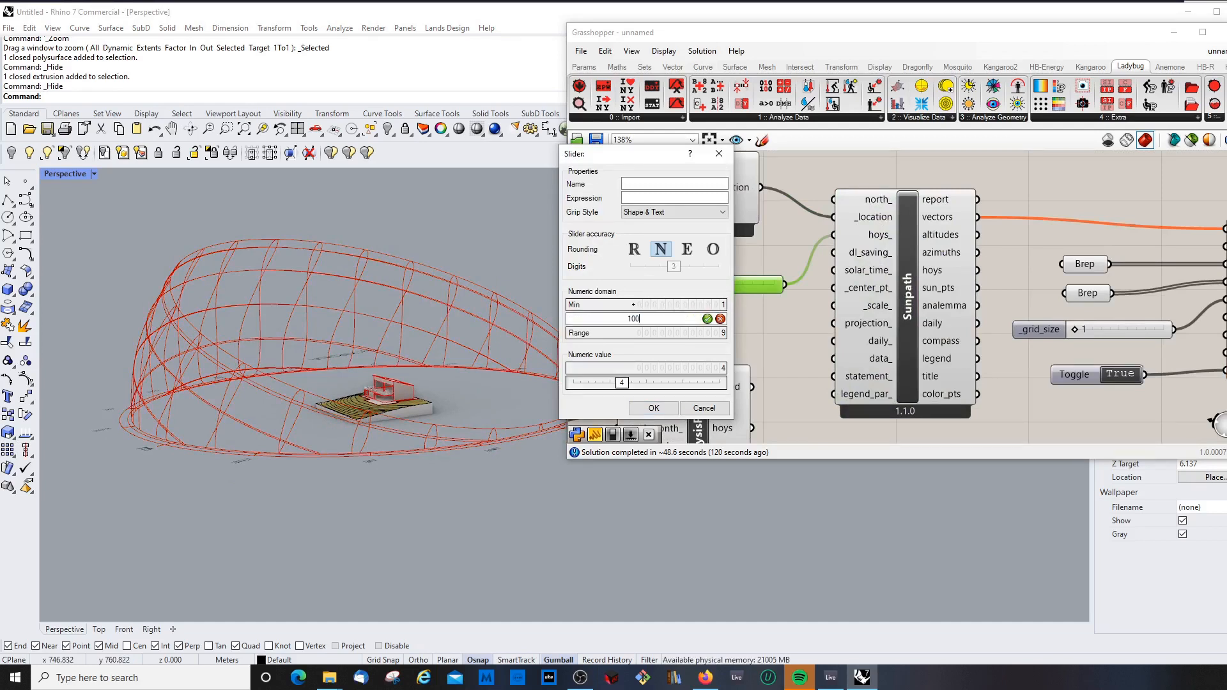
pyautogui.click(655, 408)
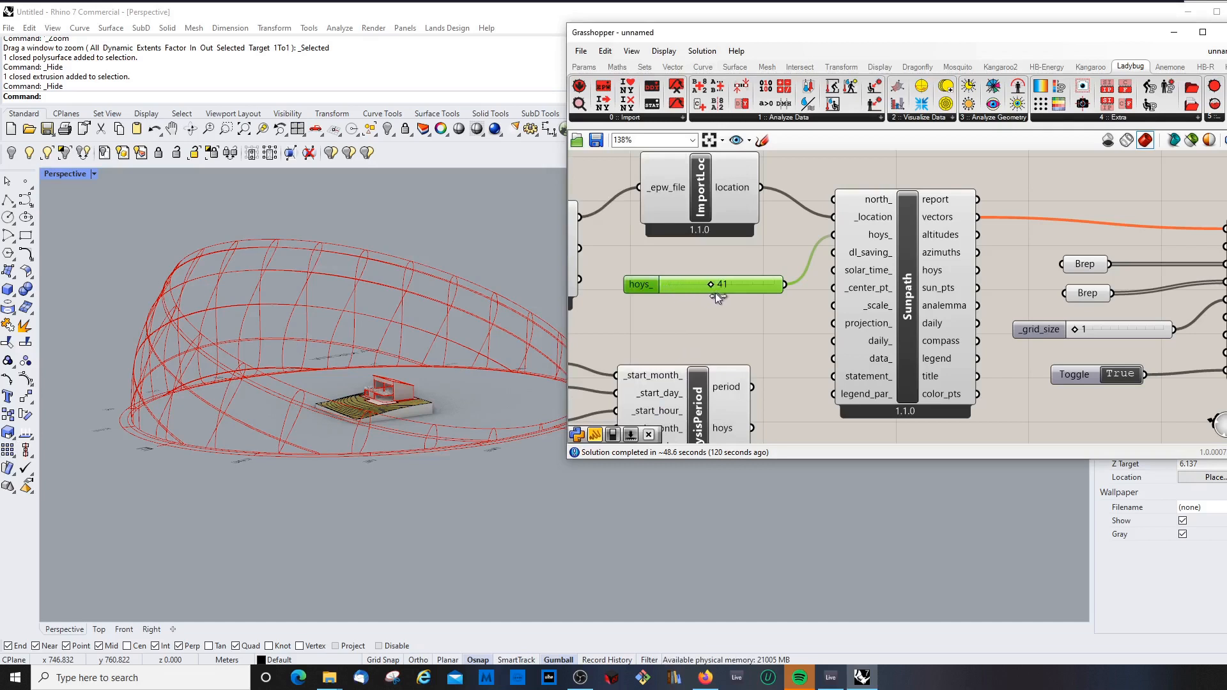
pyautogui.moveTo(725, 293); pyautogui.dragTo(777, 294)
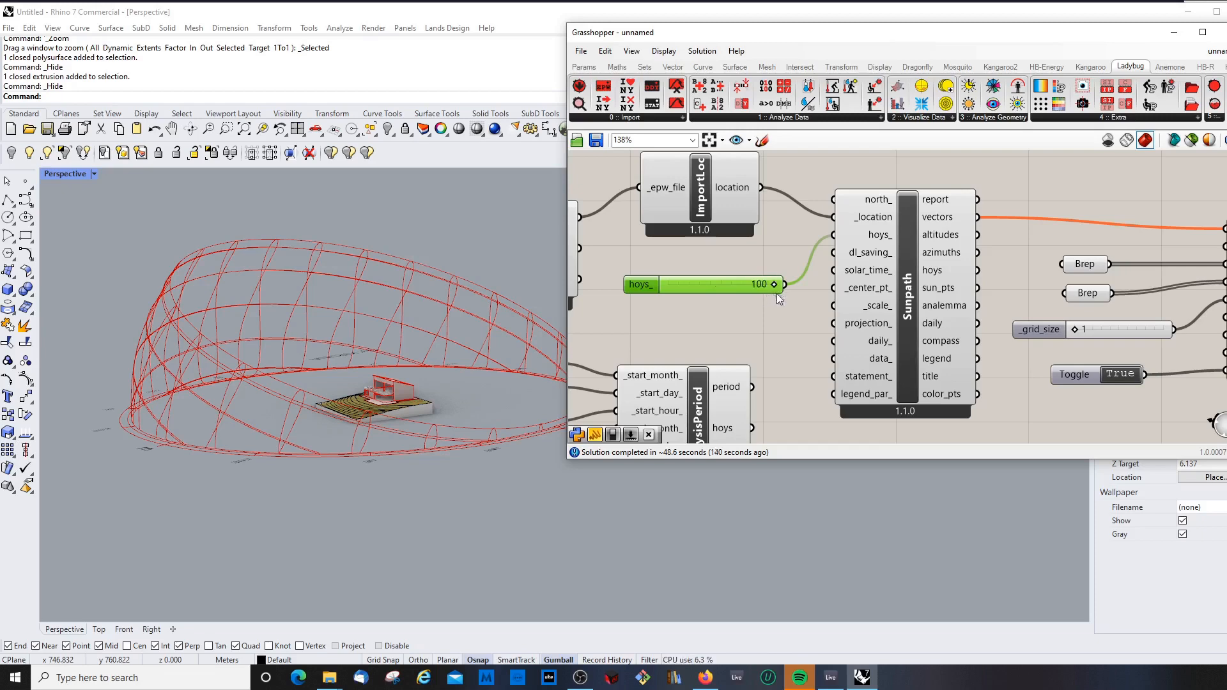
pyautogui.click(744, 297)
# - Raise the hoys_ slider's upper limit into the thousands
pyautogui.scroll(-4, 711, 309)
pyautogui.scroll(3, 711, 312)
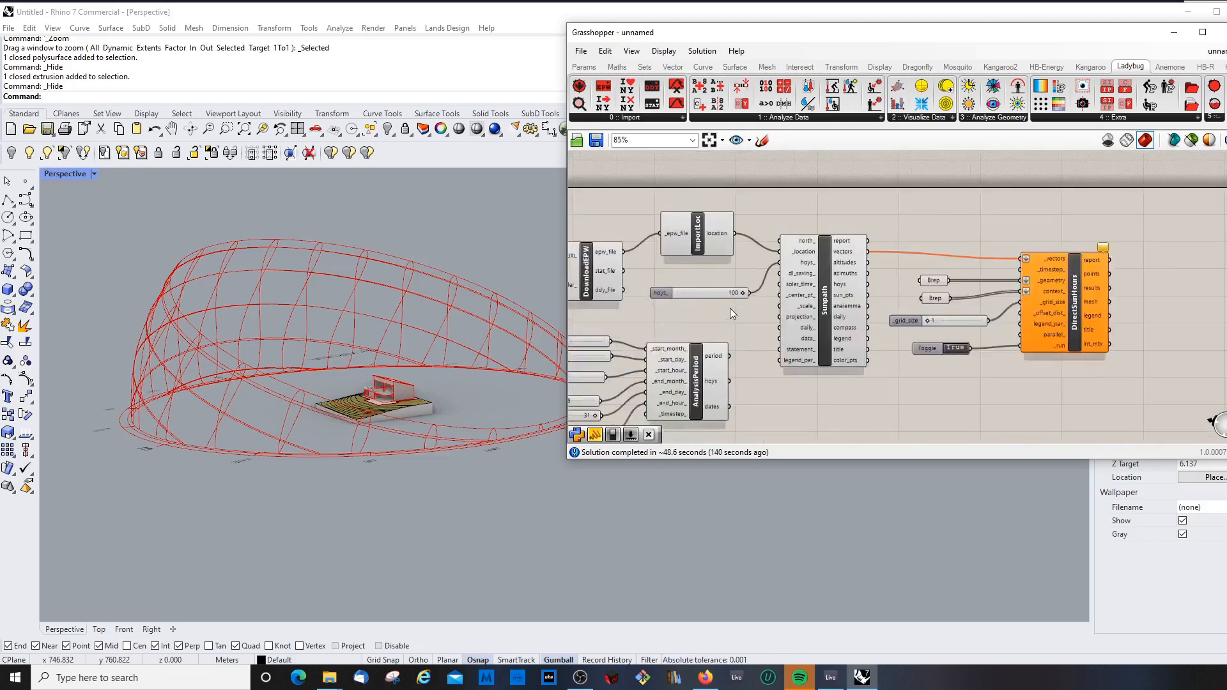
pyautogui.scroll(-2, 724, 307)
pyautogui.scroll(1, 722, 307)
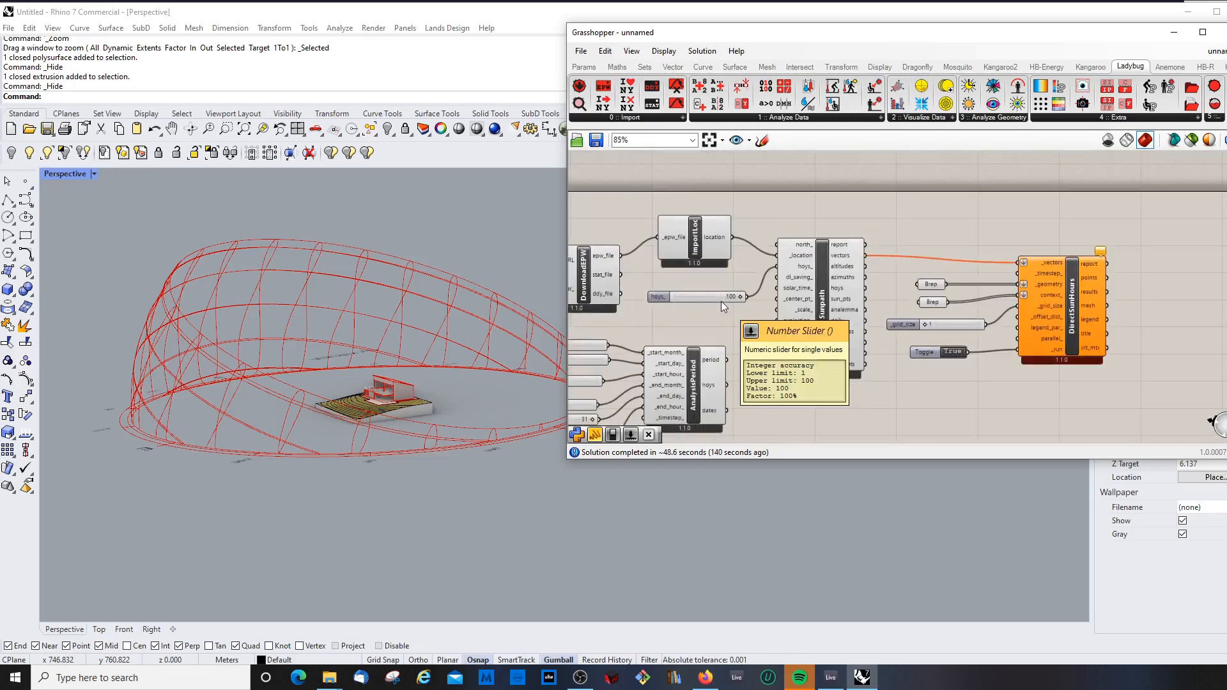
pyautogui.doubleClick(664, 300)
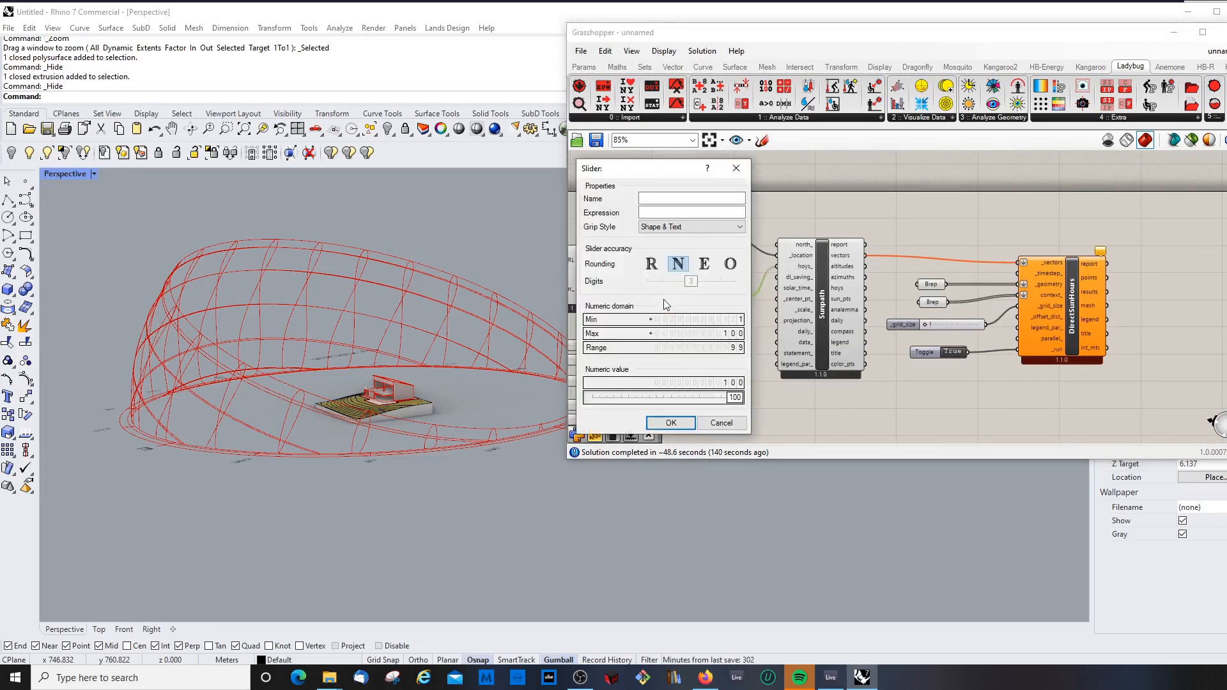
pyautogui.doubleClick(665, 333)
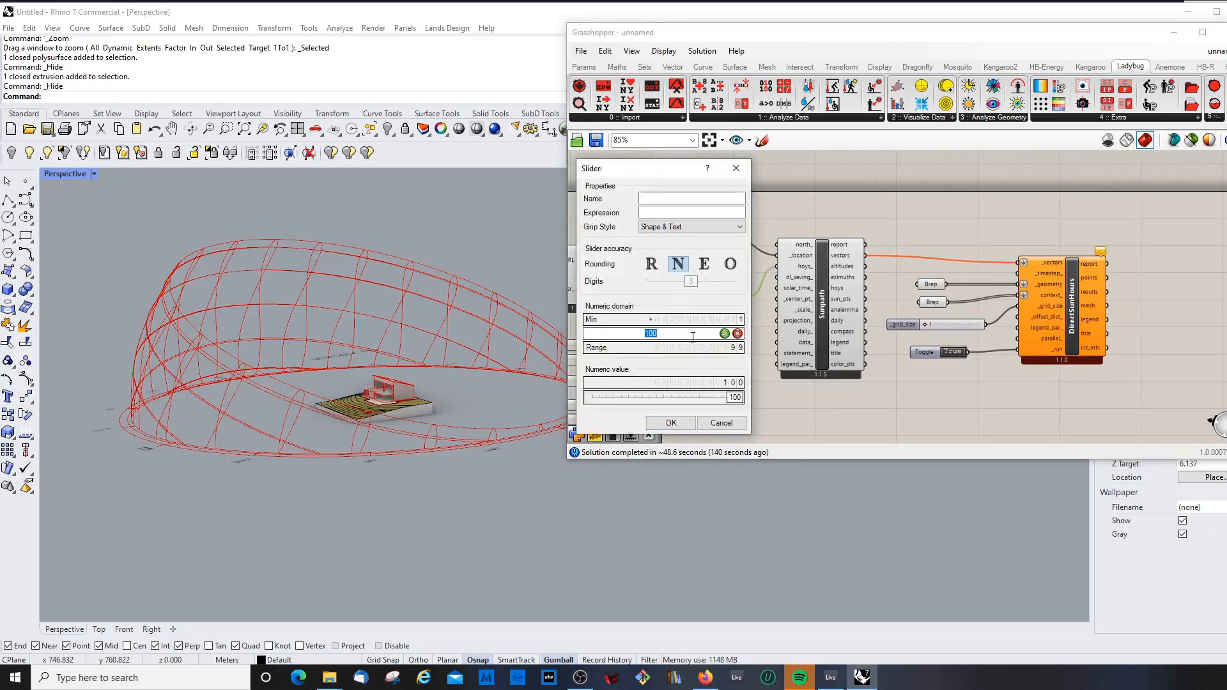
pyautogui.write('500')
pyautogui.press('Return')
pyautogui.click(684, 424)
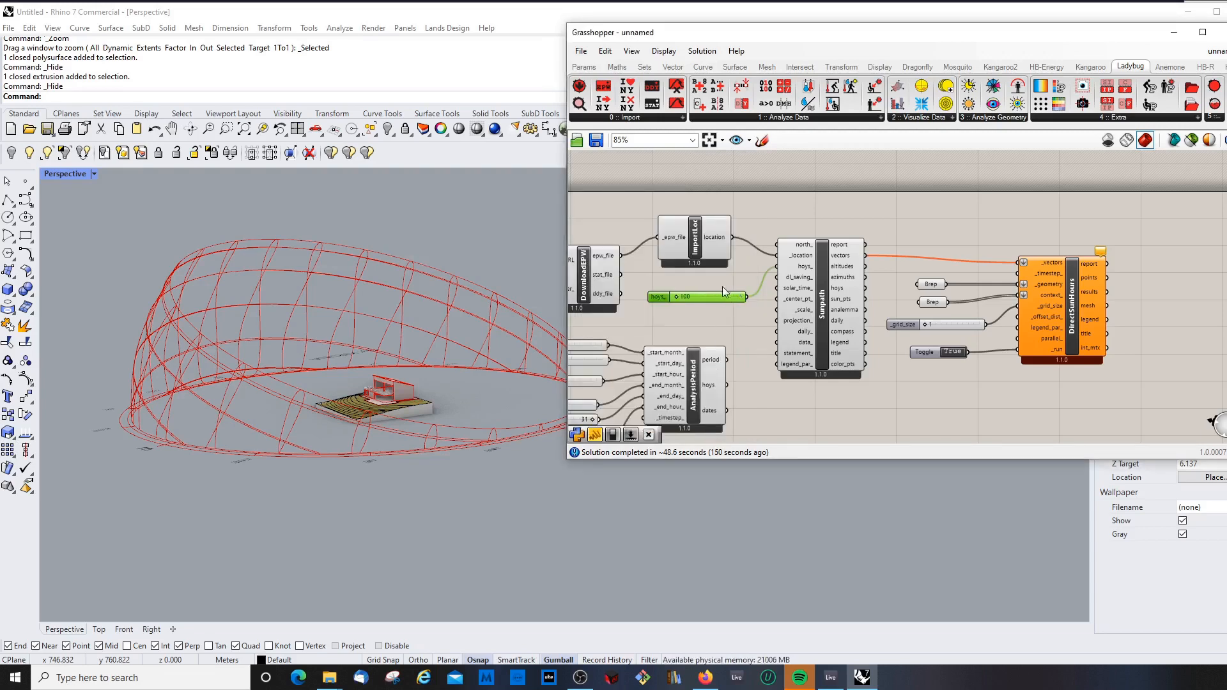
# - Try different hours on the hoys_ slider, shift it slightly, set it to 1178, and select the DirectSunHours component
pyautogui.moveTo(740, 297); pyautogui.dragTo(696, 301)
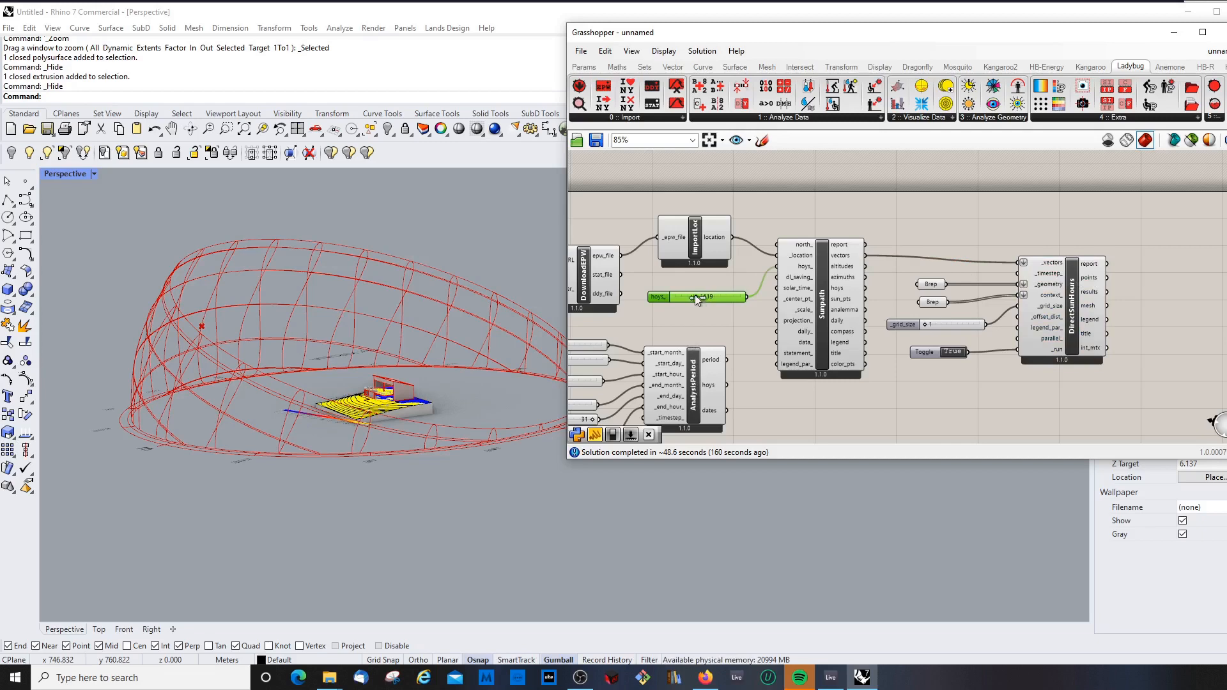
pyautogui.moveTo(696, 294); pyautogui.dragTo(702, 298)
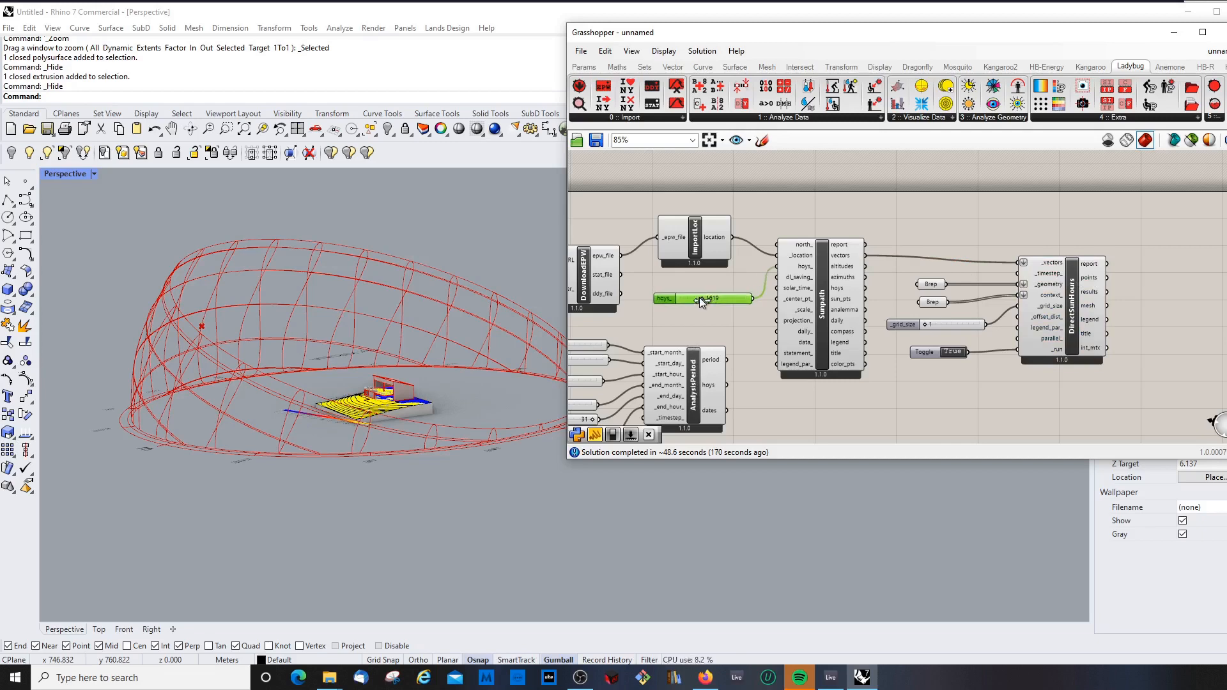
pyautogui.moveTo(699, 296); pyautogui.dragTo(693, 297)
pyautogui.moveTo(496, 416); pyautogui.dragTo(488, 456, button='right')
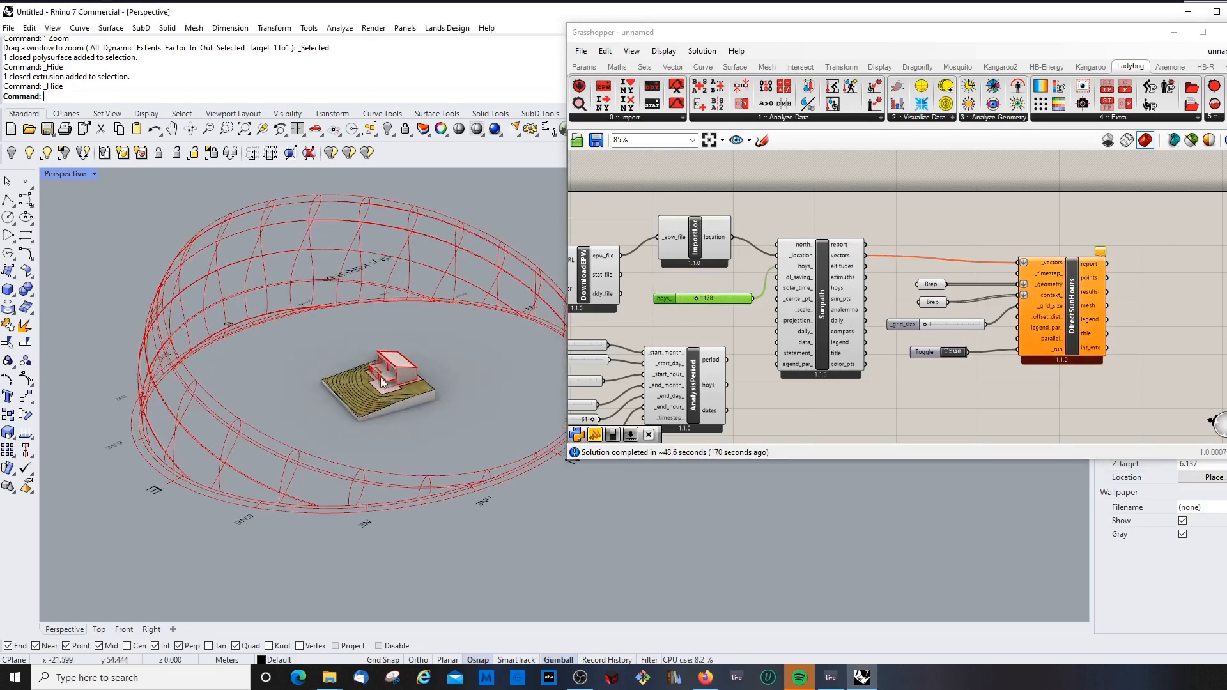
pyautogui.scroll(2, 391, 374)
pyautogui.scroll(4, 390, 375)
pyautogui.click(1051, 313)
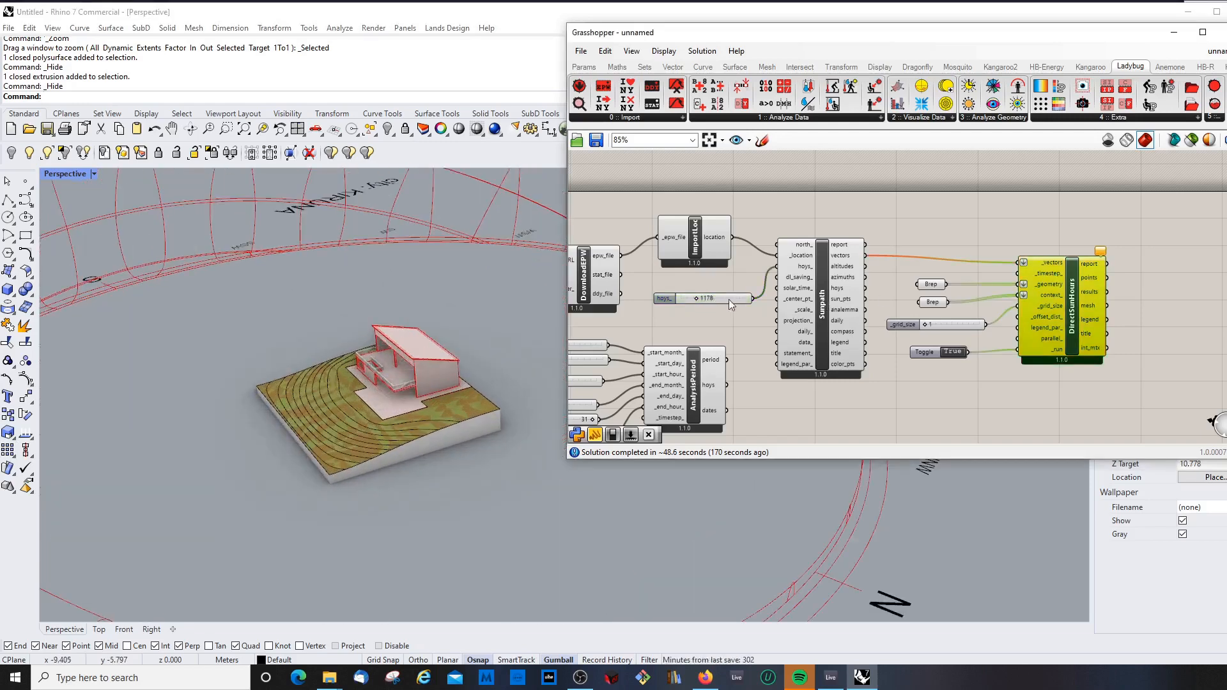
# - Nudge the DirectSunHours component upward, set the hoys_ slider to 1962, and inspect that hour's direct sun on the terrain
pyautogui.moveTo(1076, 274); pyautogui.dragTo(1076, 267)
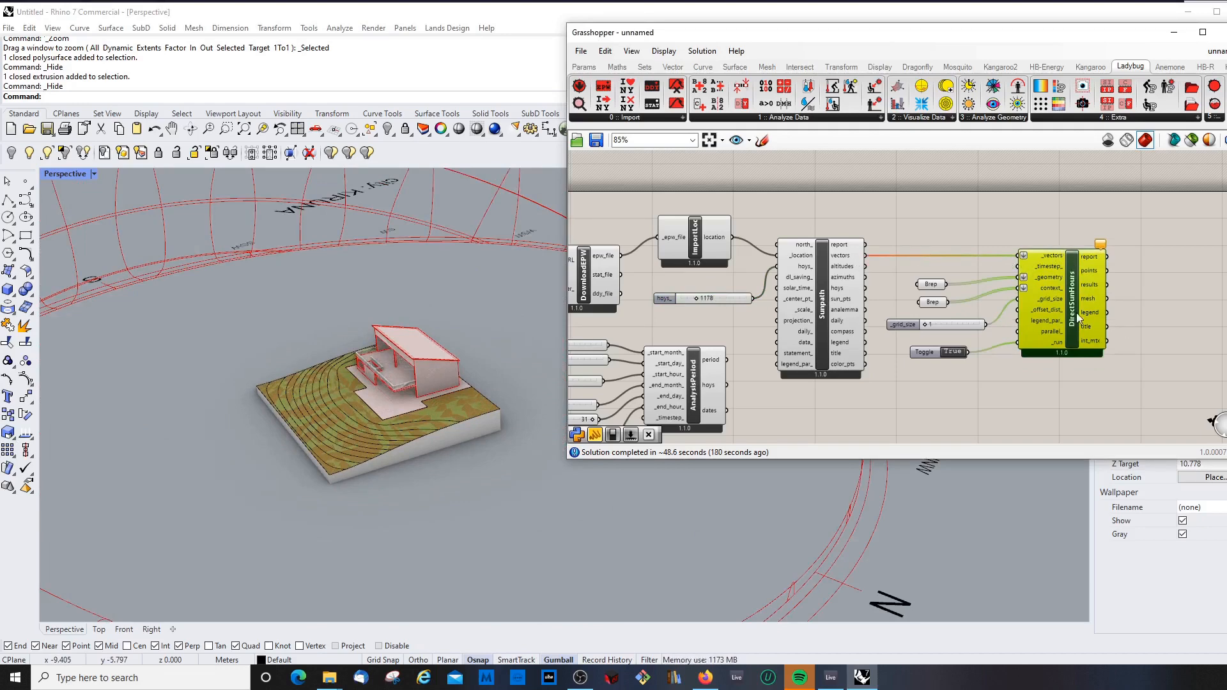
pyautogui.click(724, 335)
pyautogui.click(719, 297)
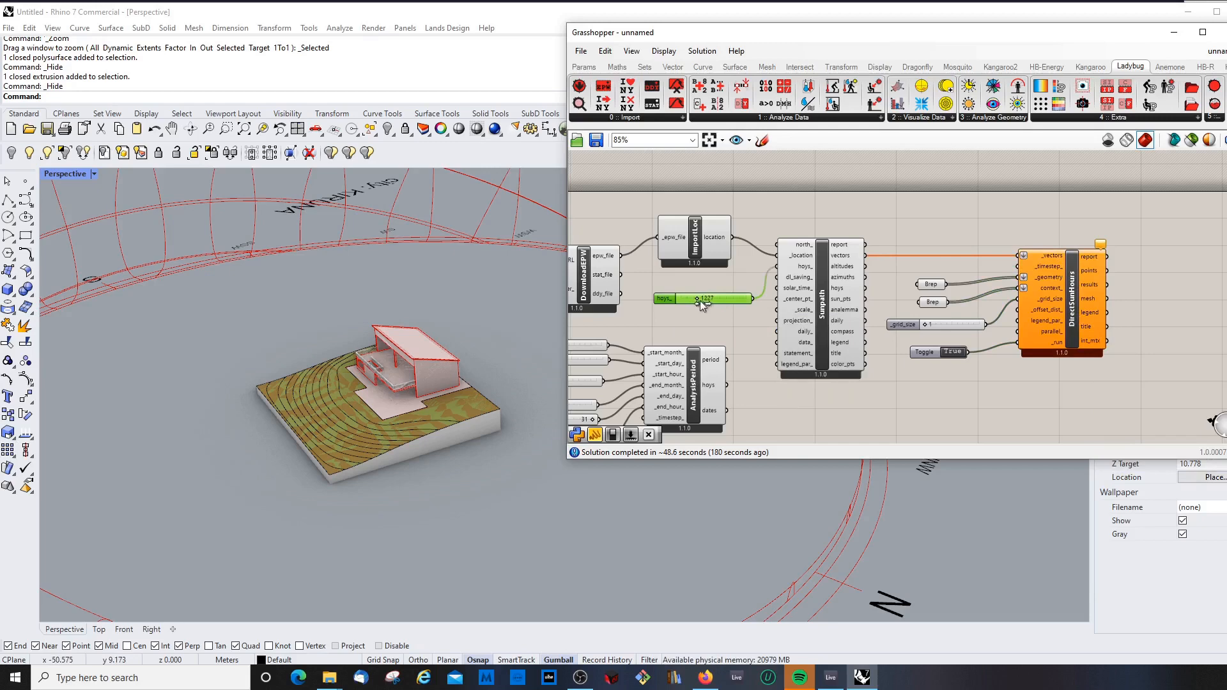
pyautogui.moveTo(700, 301); pyautogui.dragTo(707, 300)
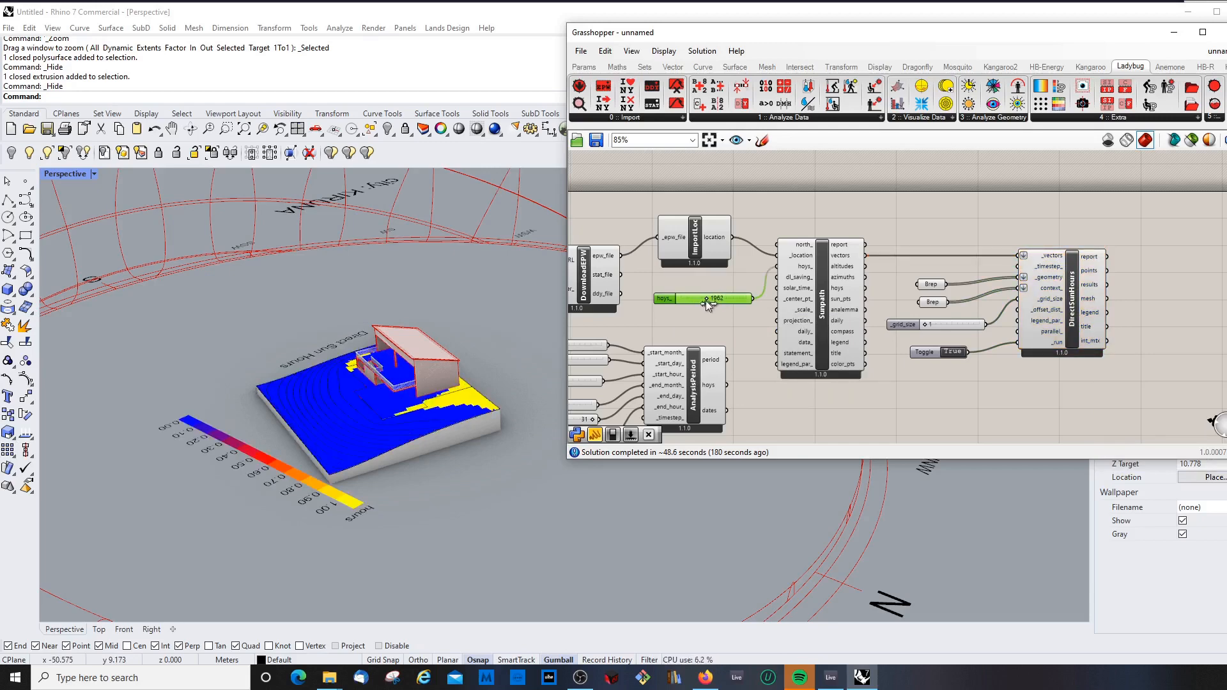
pyautogui.click(698, 321)
pyautogui.click(675, 303)
pyautogui.moveTo(413, 390); pyautogui.dragTo(358, 402, button='right')
pyautogui.scroll(5, 357, 401)
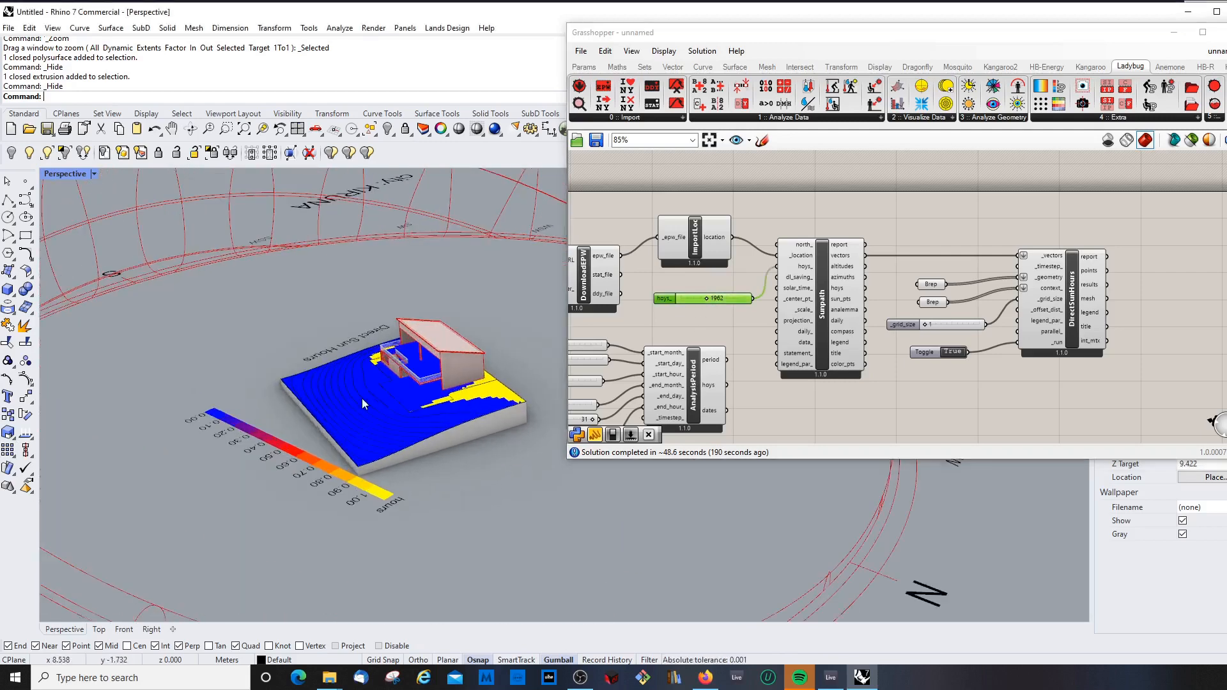
pyautogui.scroll(2, 320, 444)
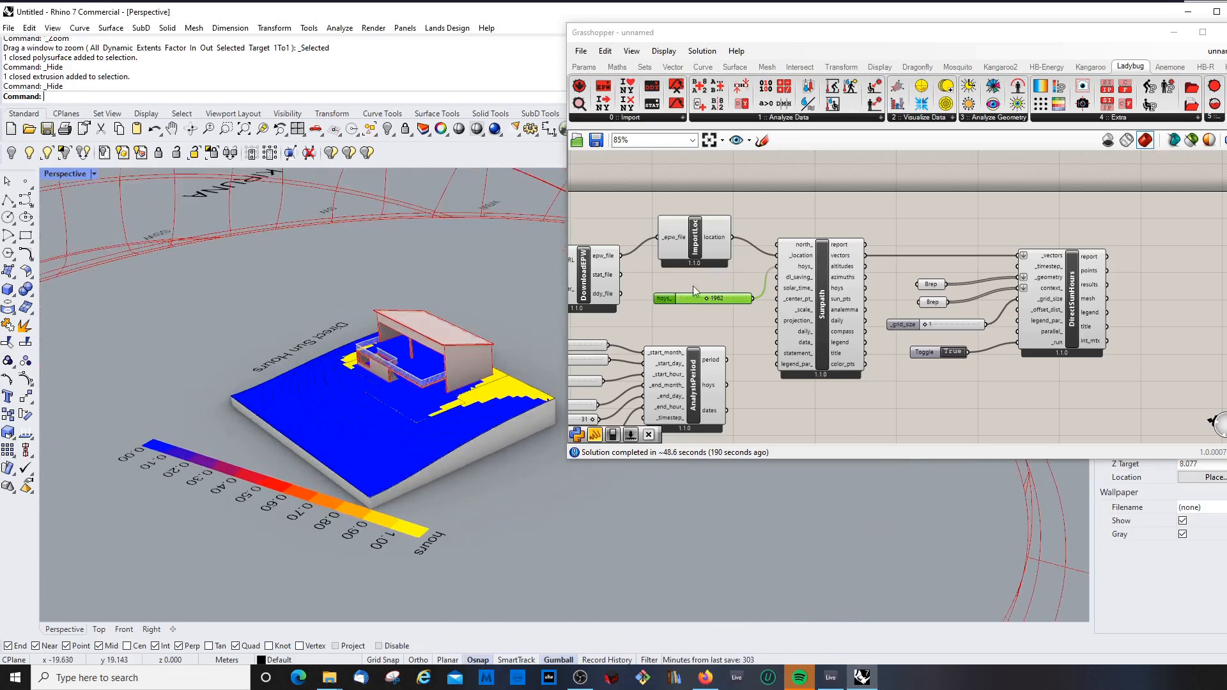
# - Set up an animation of the hoys_ slider and change its frame count to 300
pyautogui.rightClick(659, 298)
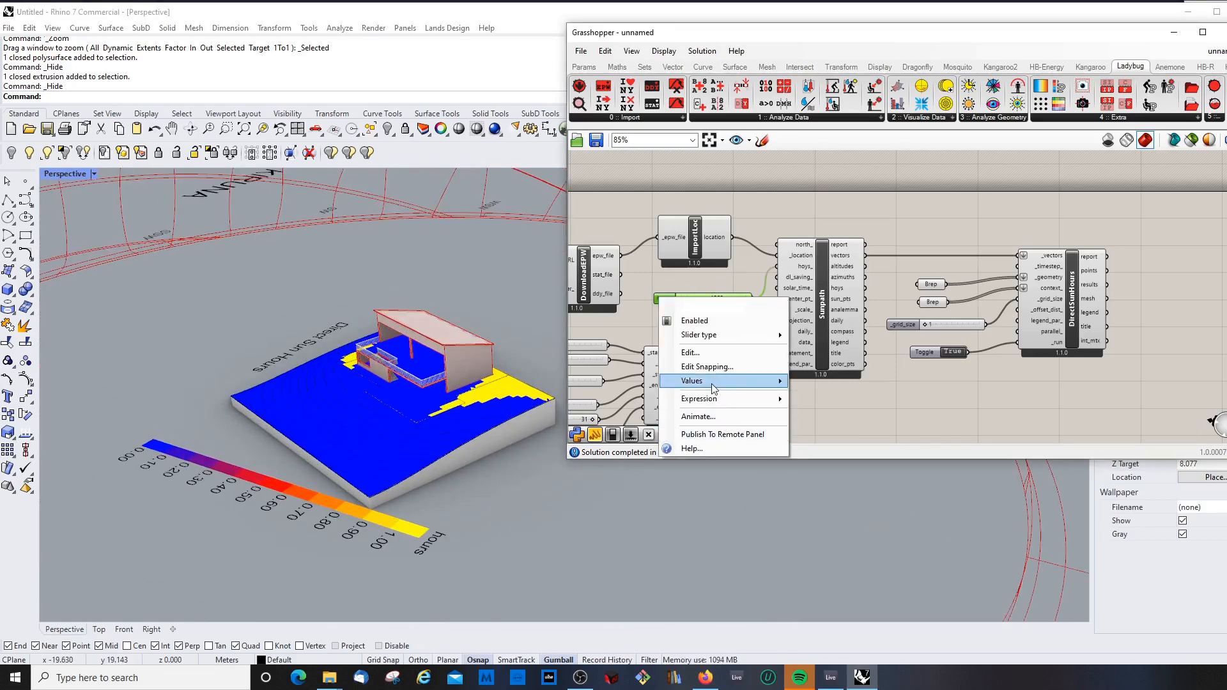
pyautogui.click(708, 421)
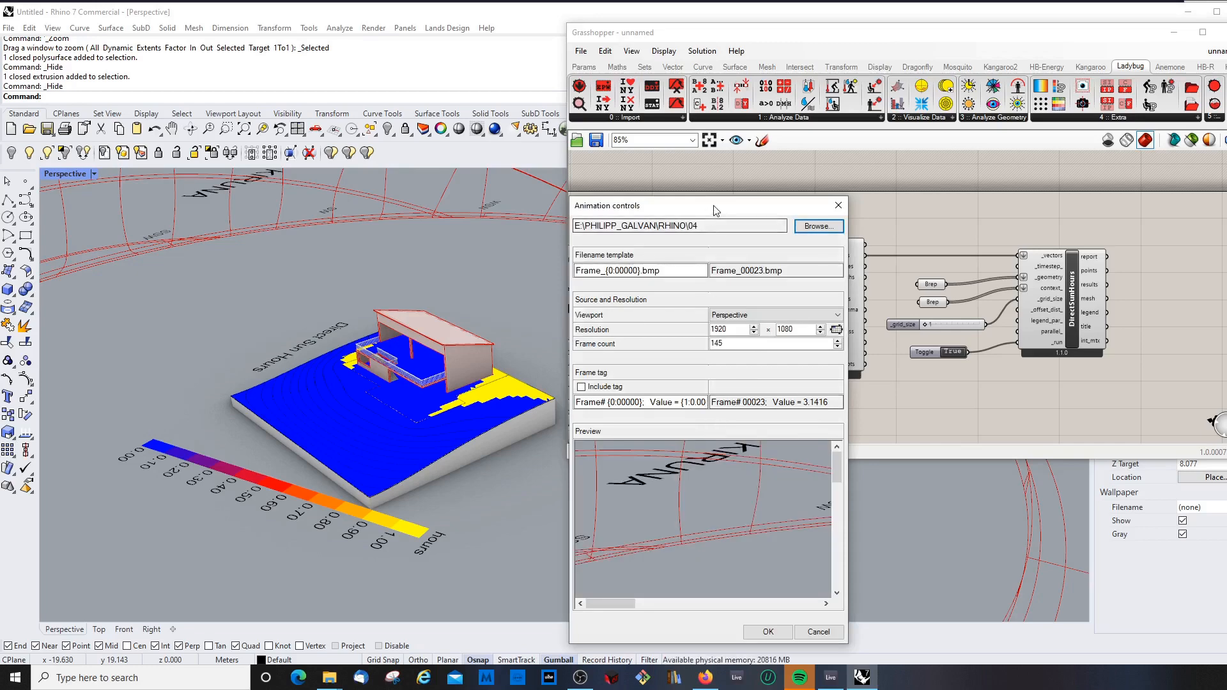
pyautogui.scroll(-5, 768, 519)
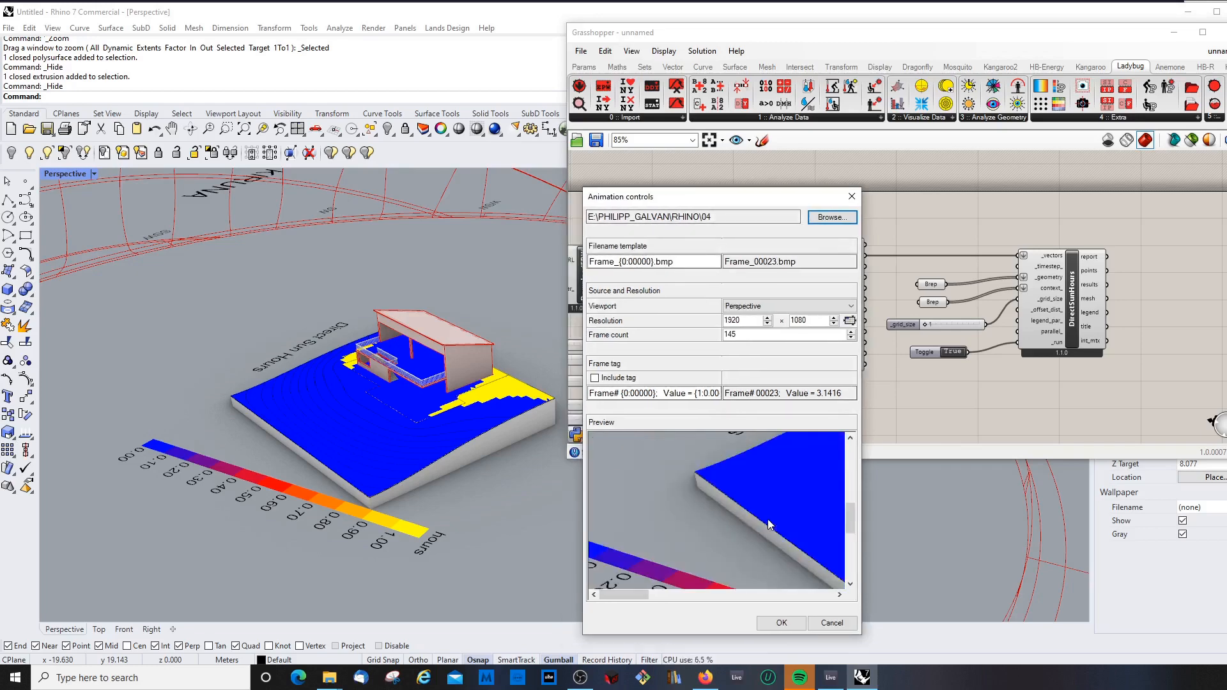
pyautogui.moveTo(639, 596); pyautogui.dragTo(685, 592)
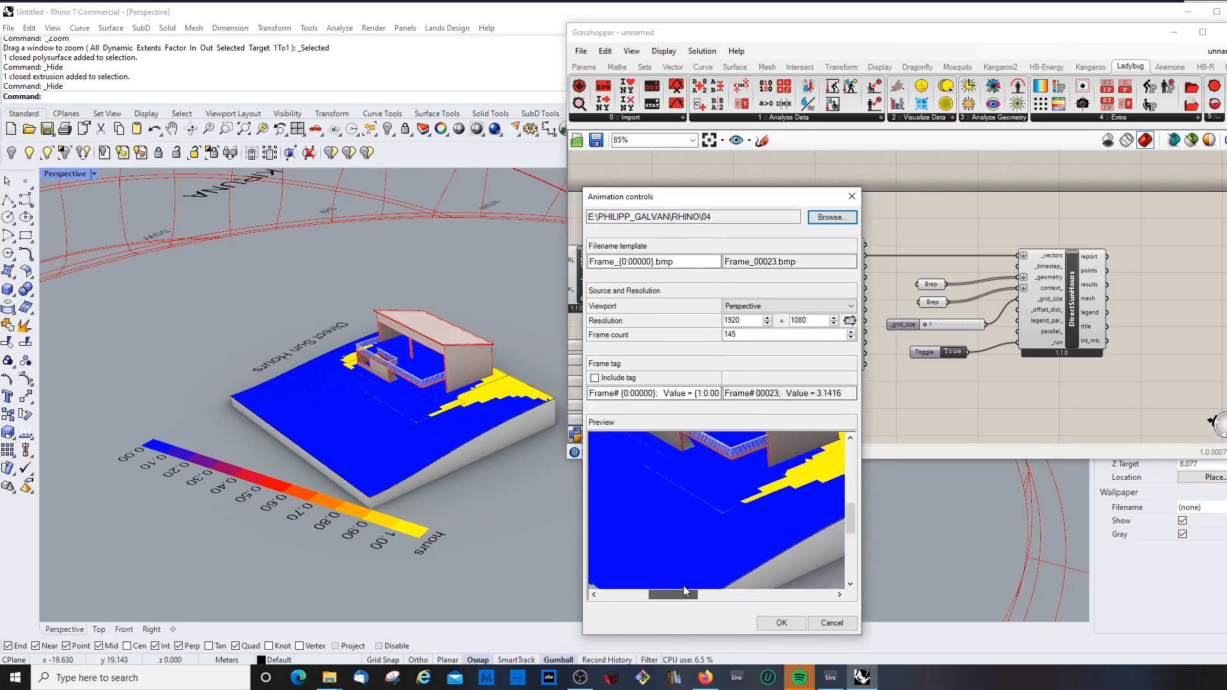
pyautogui.moveTo(741, 336); pyautogui.dragTo(710, 340)
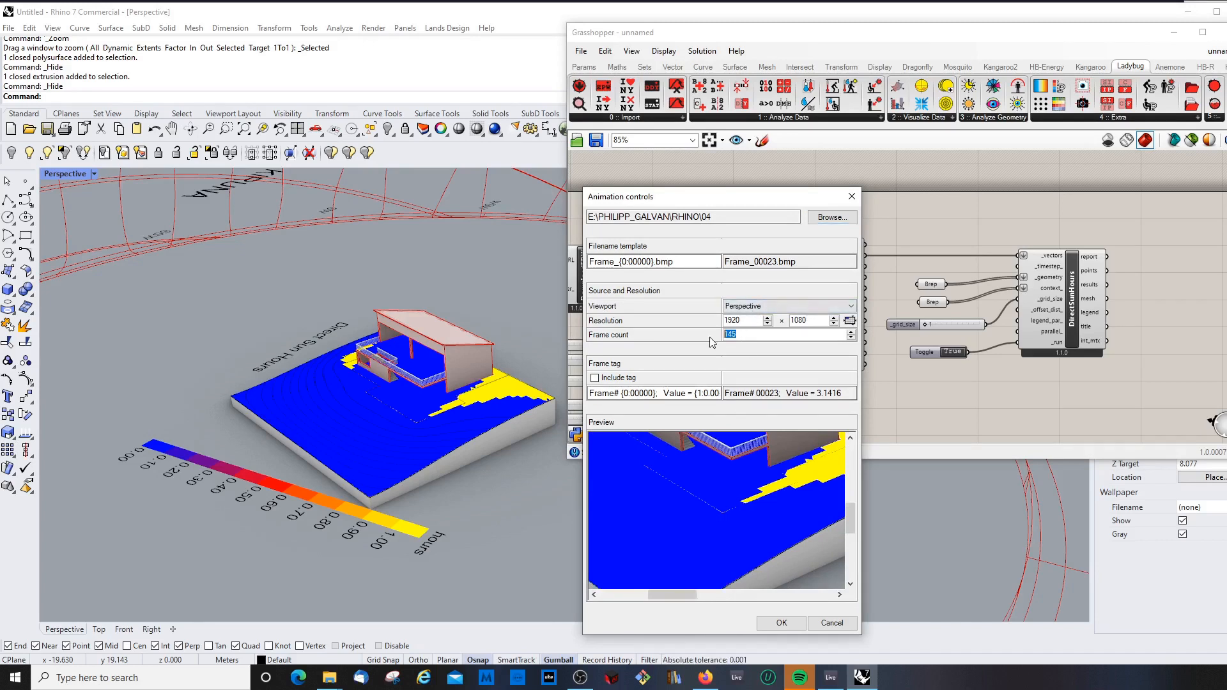
pyautogui.write('300')
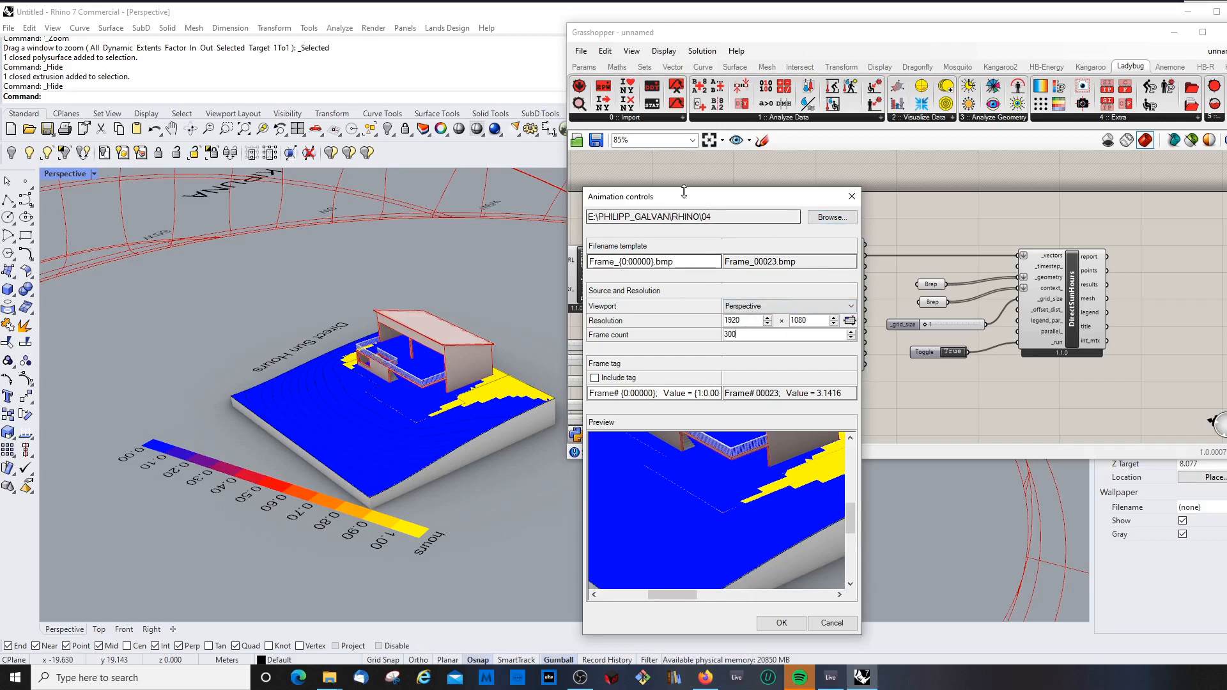
# - Start generating the slider animation frames and stop the export after the first few
pyautogui.moveTo(698, 203); pyautogui.dragTo(738, 189)
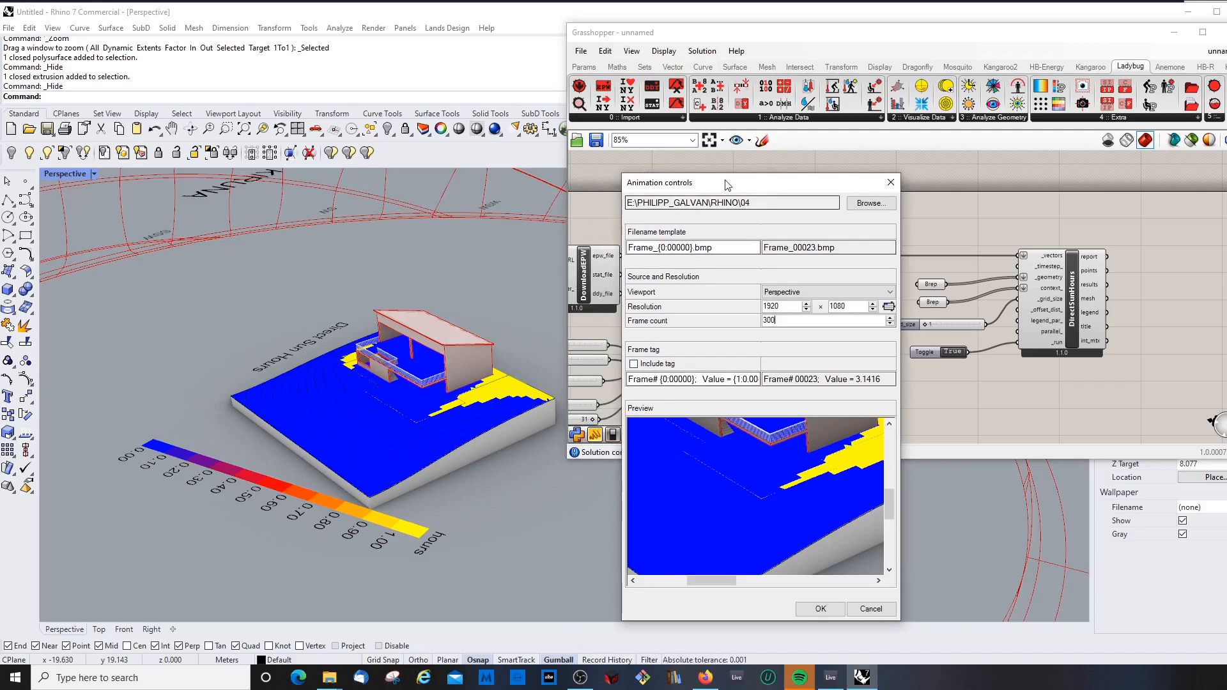
pyautogui.moveTo(731, 184); pyautogui.dragTo(742, 185)
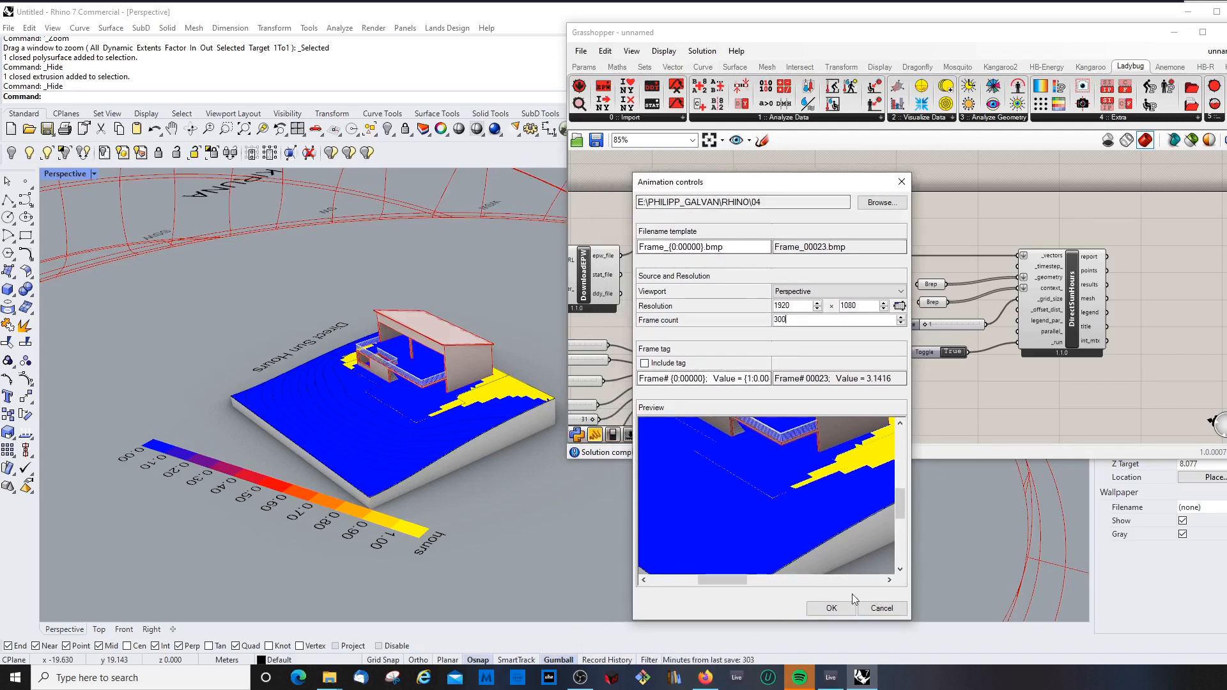
pyautogui.click(832, 608)
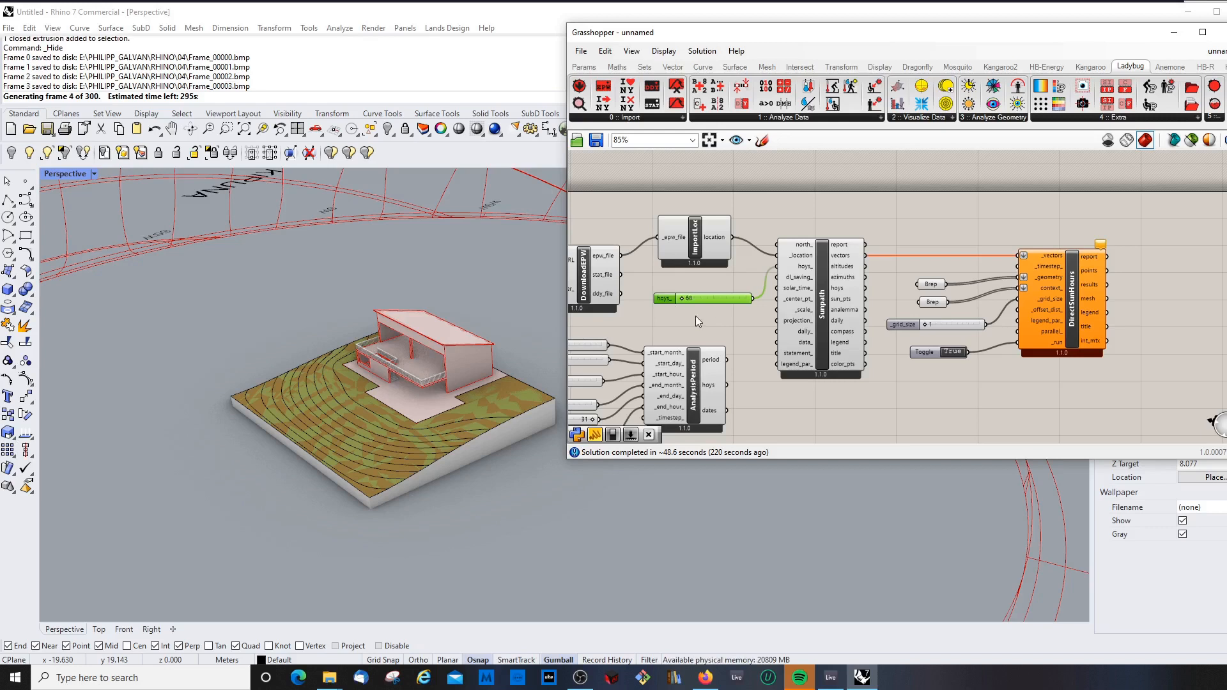
pyautogui.press('Escape')
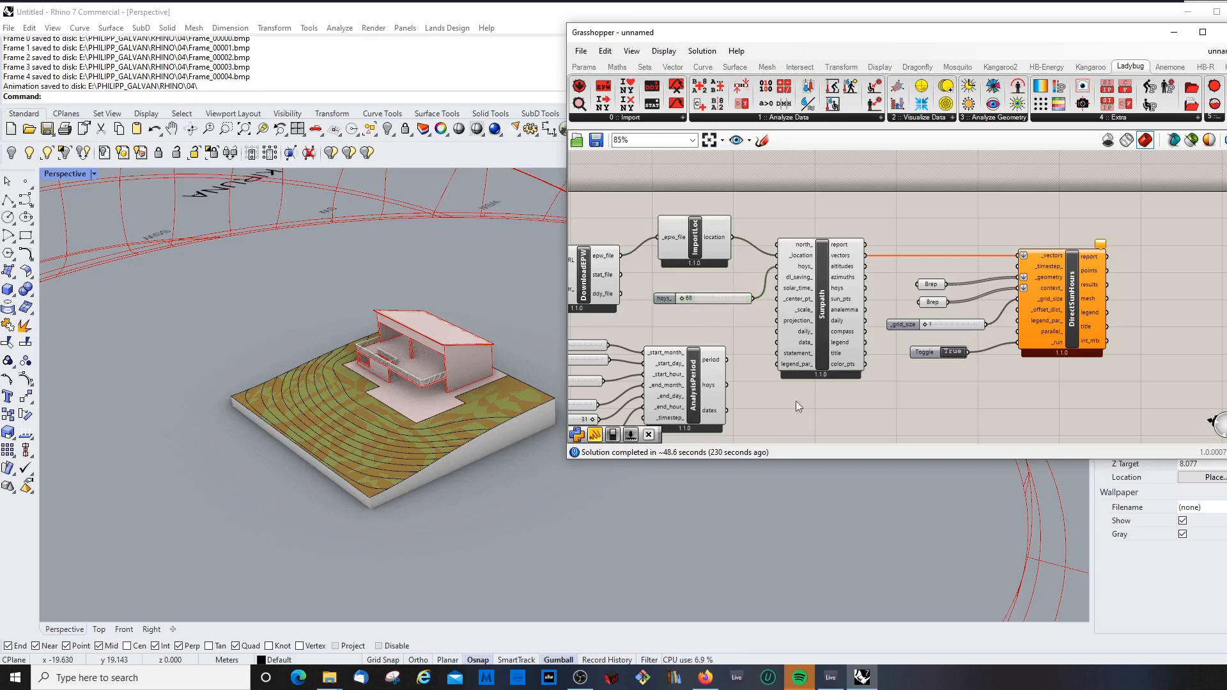
# - Delete the hoys_ slider and connect AnalysisPeriod's hoys output to Sunpath's hoys_ input
pyautogui.click(702, 301)
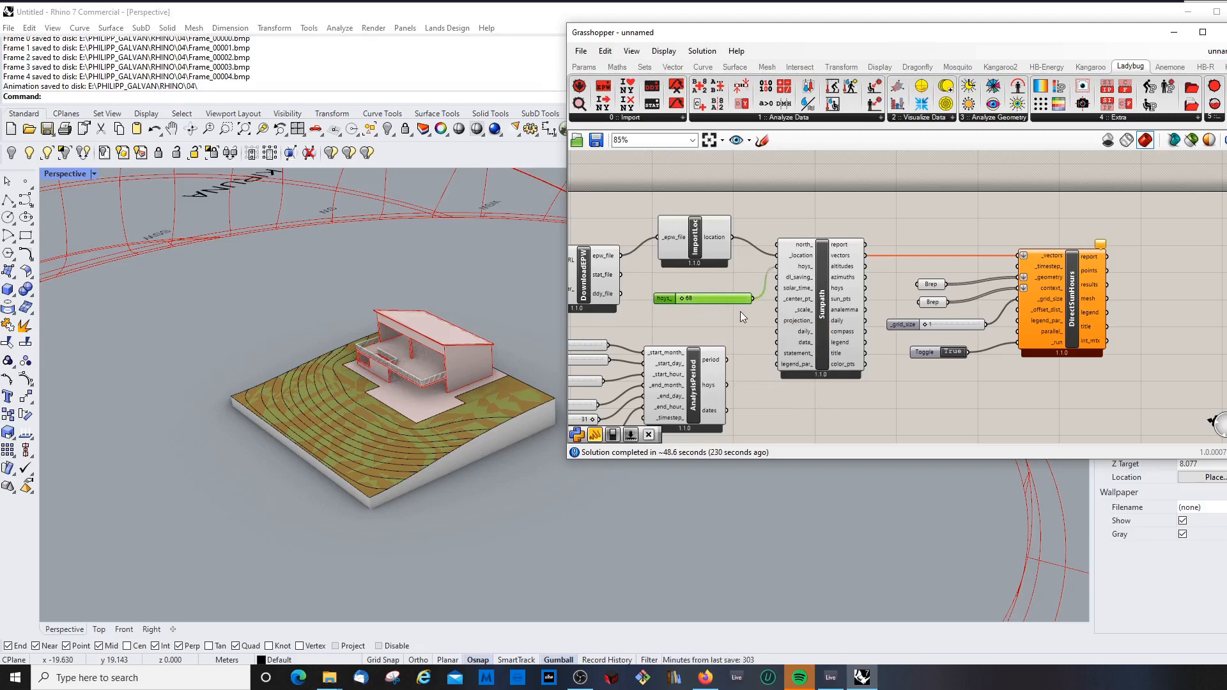
pyautogui.press('Delete')
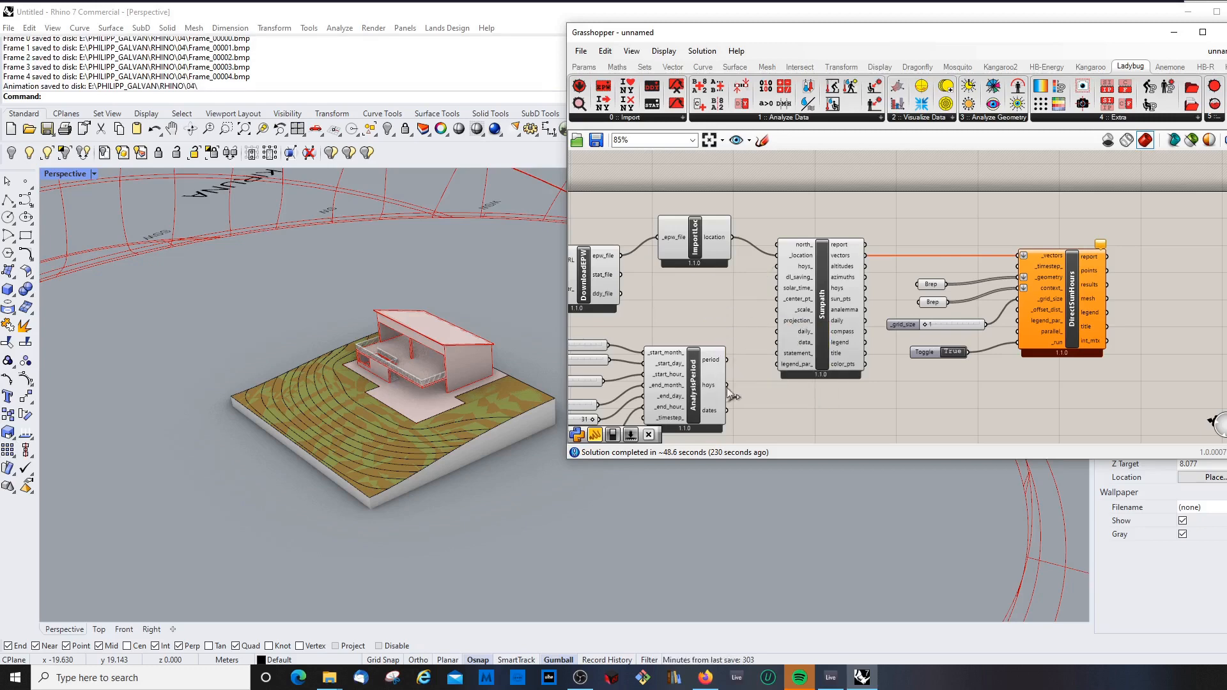
pyautogui.moveTo(728, 385); pyautogui.dragTo(777, 267)
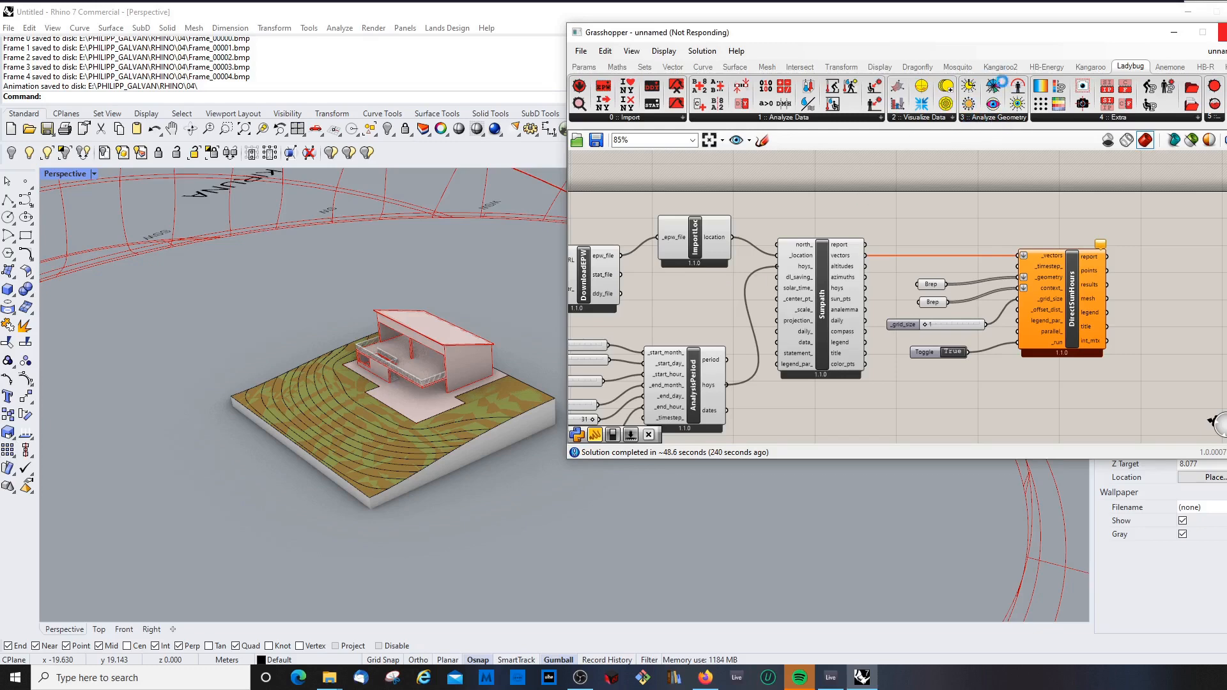
# - Close the Grasshopper window and capture the Perspective view of the plain house and terrain to an image file at 4000 x 1500 pixels
pyautogui.click(1224, 32)
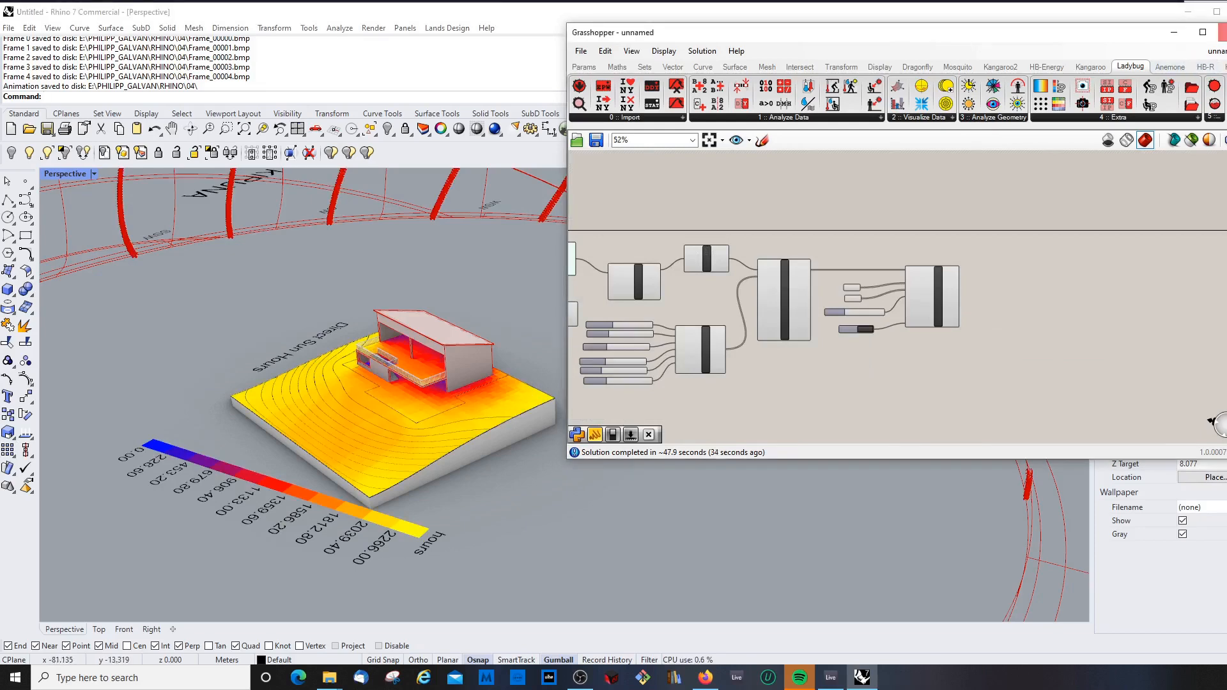
pyautogui.scroll(-2, 696, 284)
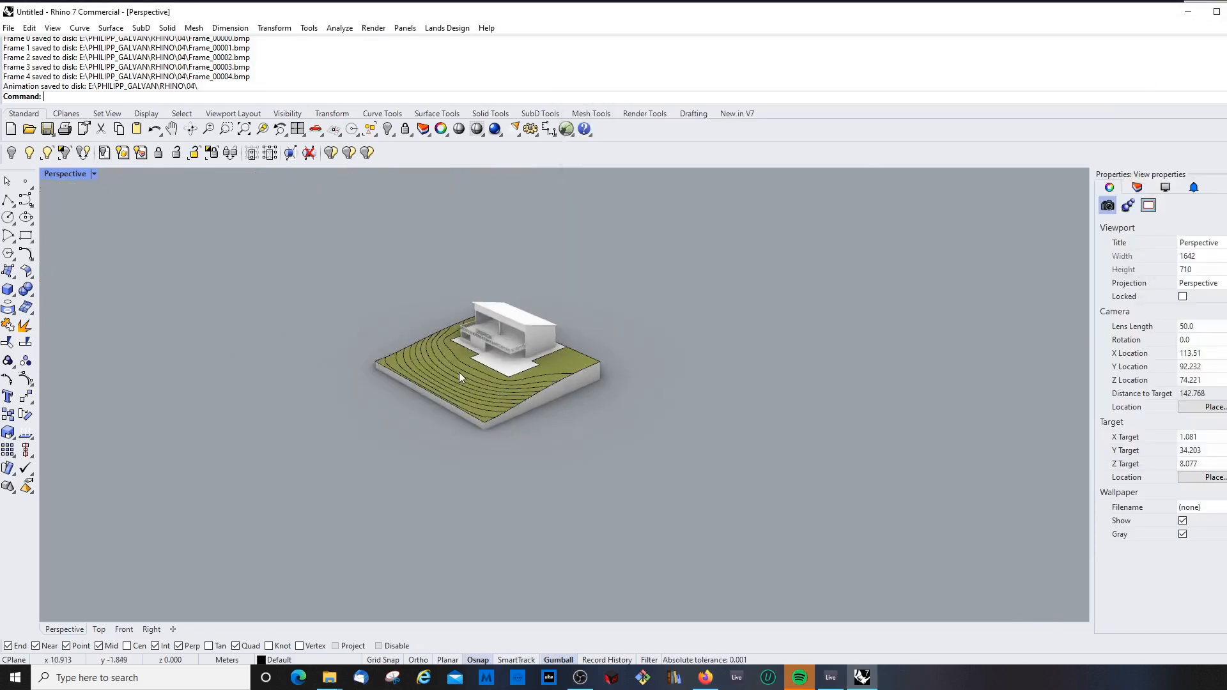
pyautogui.scroll(4, 459, 372)
pyautogui.scroll(5, 563, 294)
pyautogui.scroll(2, 493, 326)
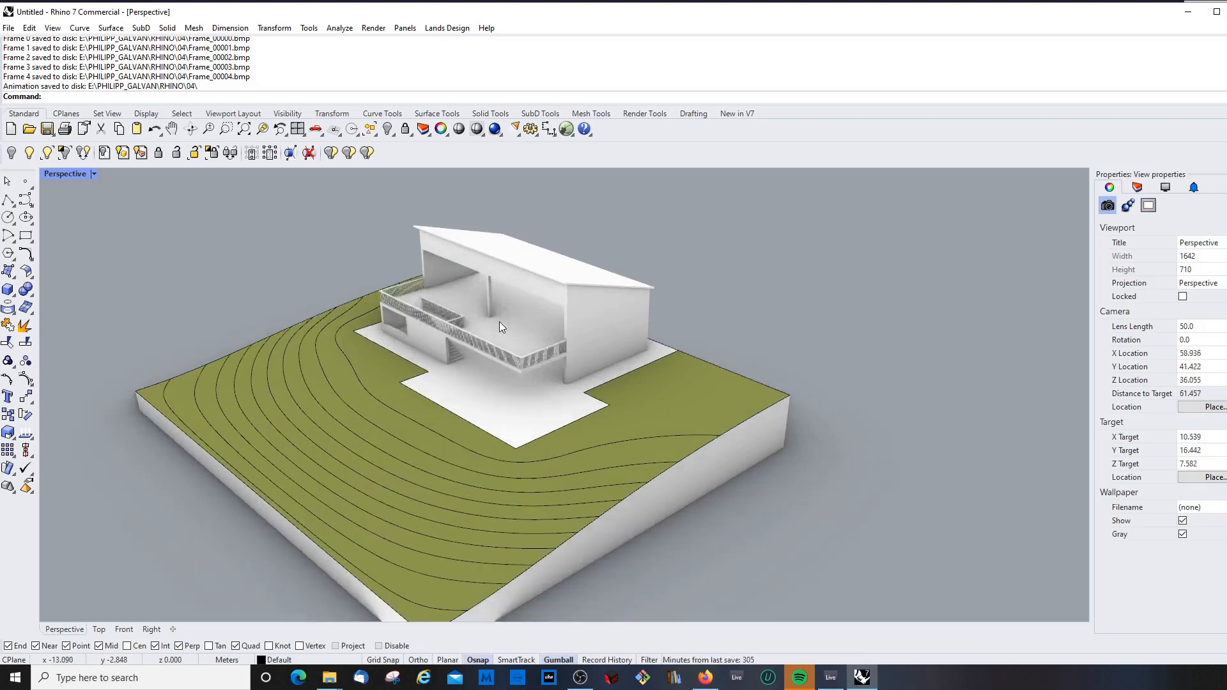
pyautogui.moveTo(500, 323); pyautogui.dragTo(500, 316, button='right')
pyautogui.keyDown('shift'); pyautogui.moveTo(521, 391); pyautogui.dragTo(597, 343, button='right'); pyautogui.keyUp('shift')
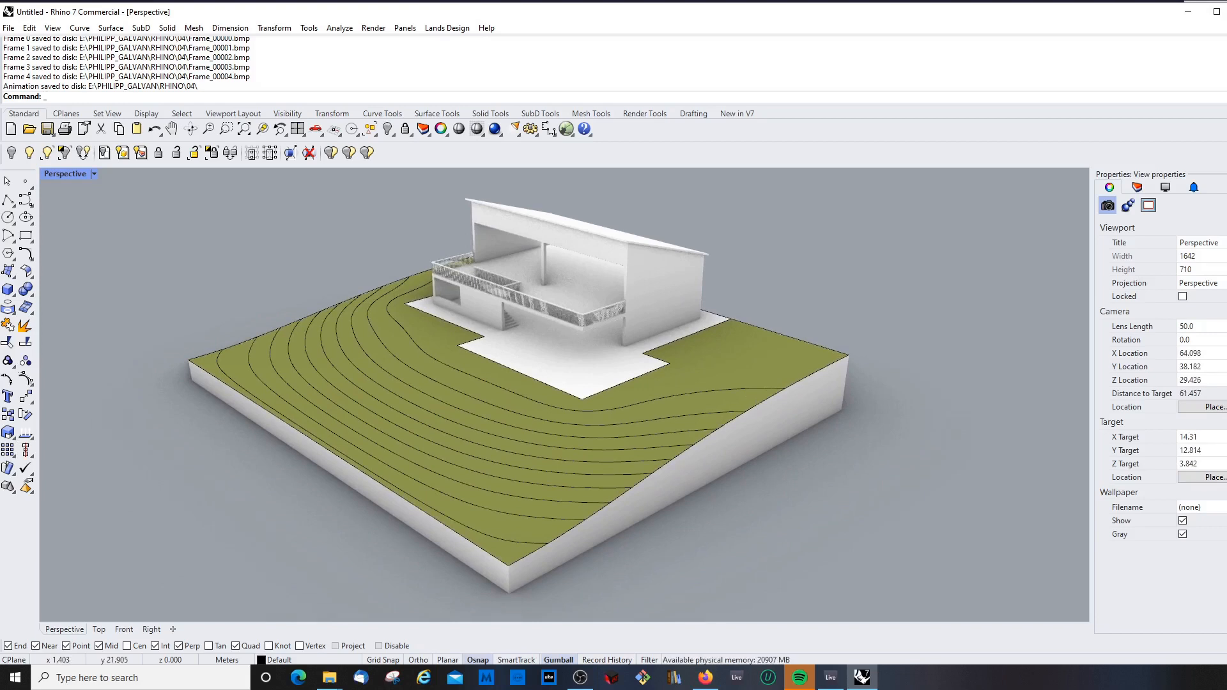
pyautogui.write('_V')
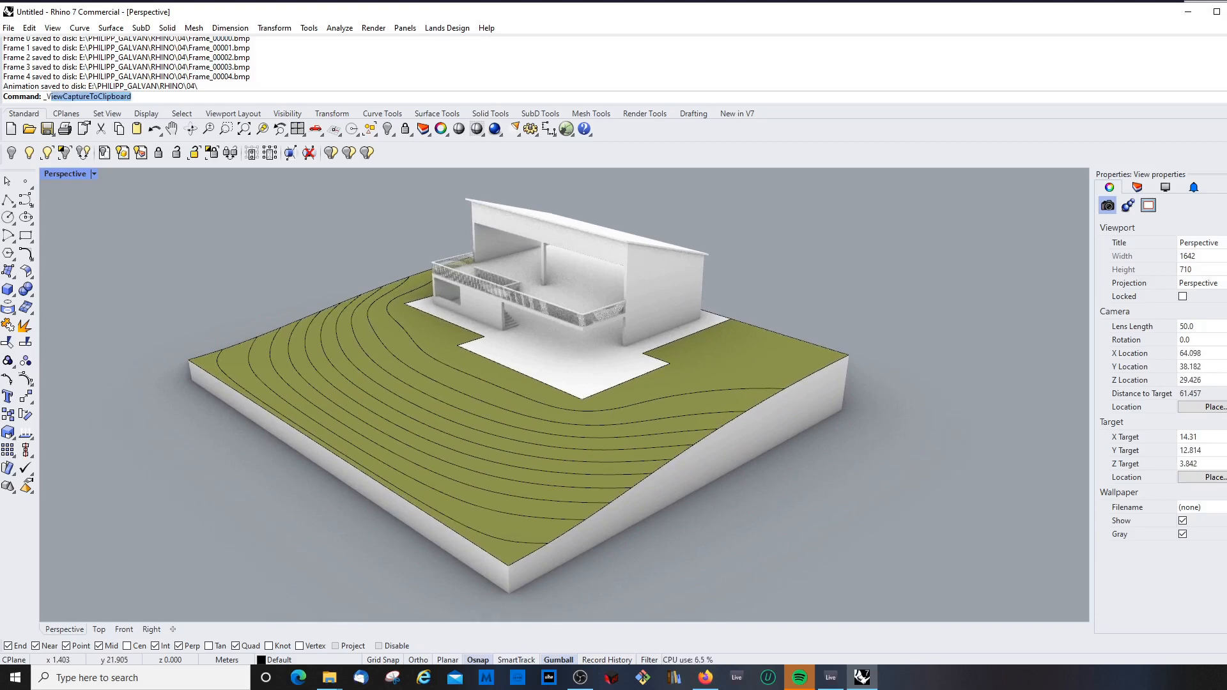
pyautogui.write('iew')
pyautogui.press('Down')
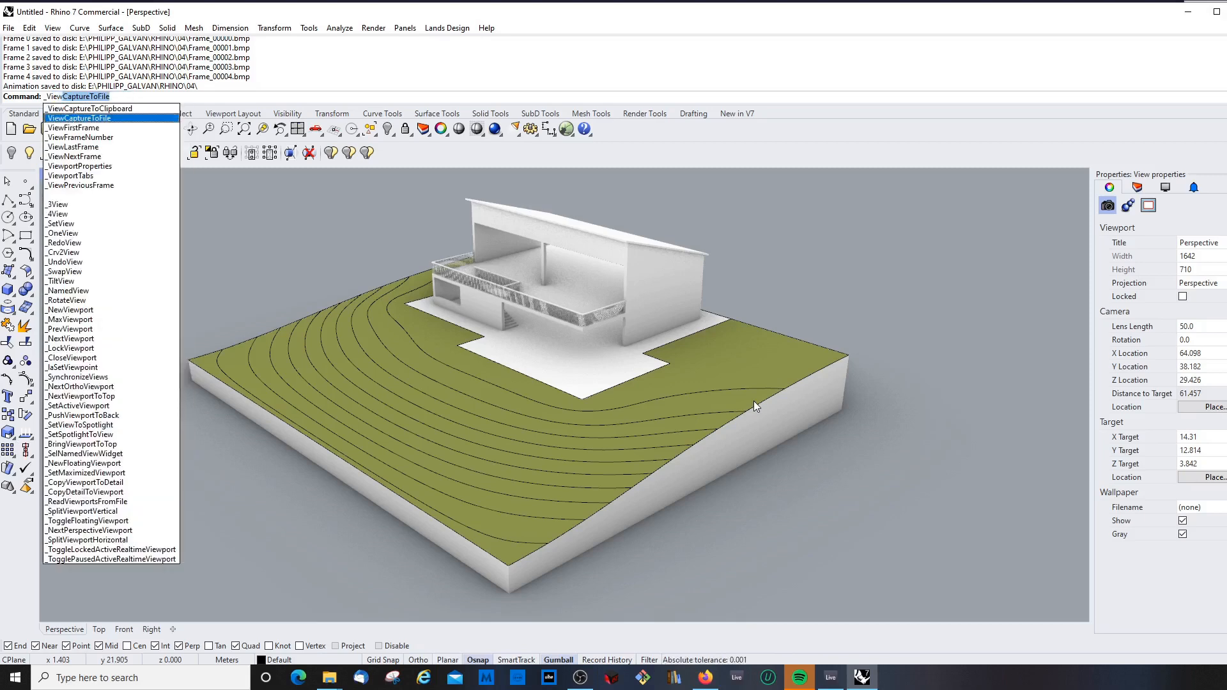
pyautogui.press('Return')
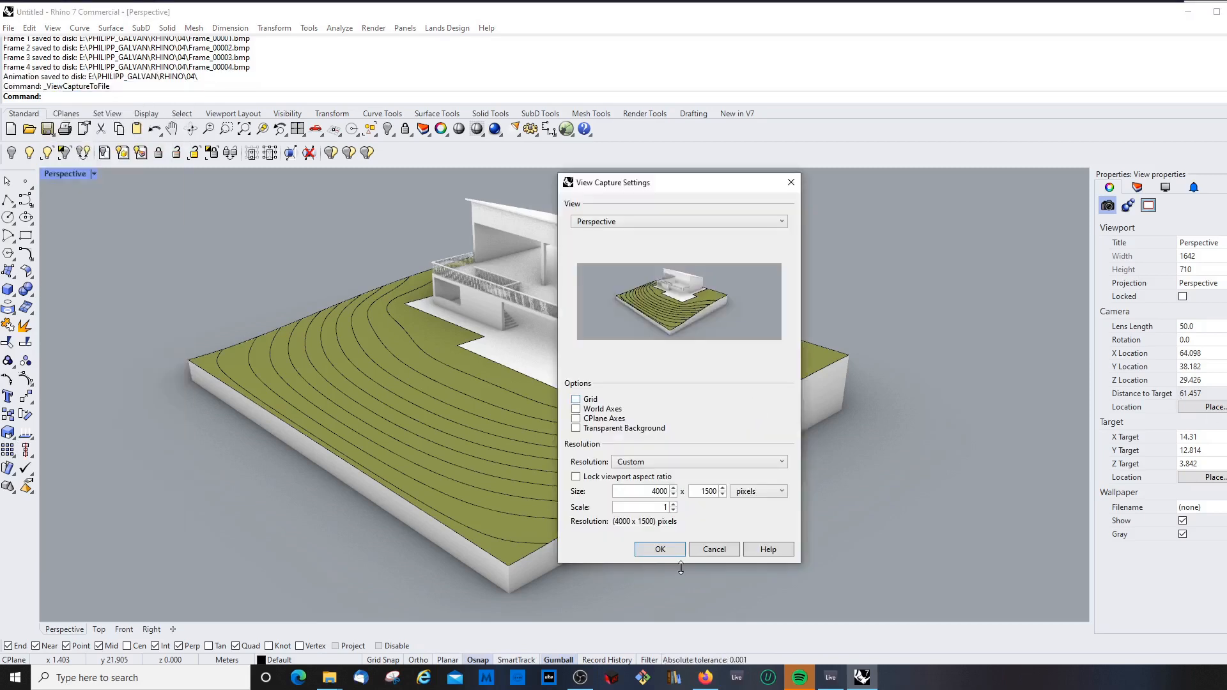
pyautogui.click(661, 550)
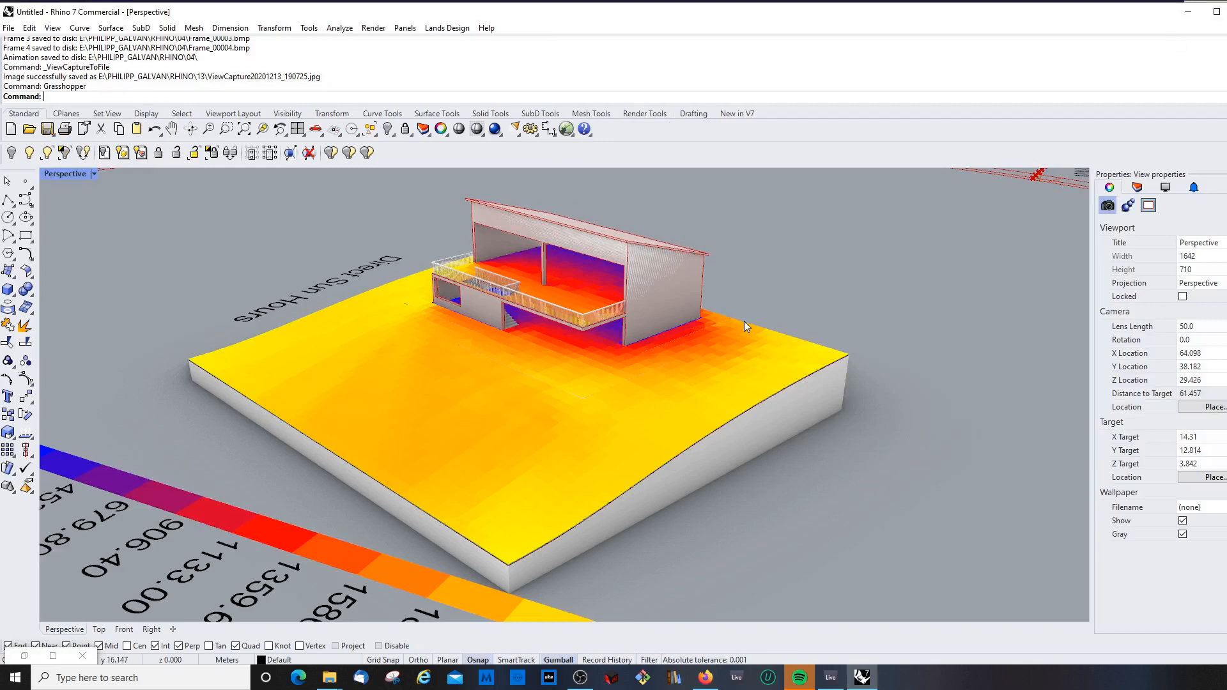
# - Try to capture the Perspective view with the direct sun hours results to a file, and decline the graphics driver's help page
pyautogui.write('_View')
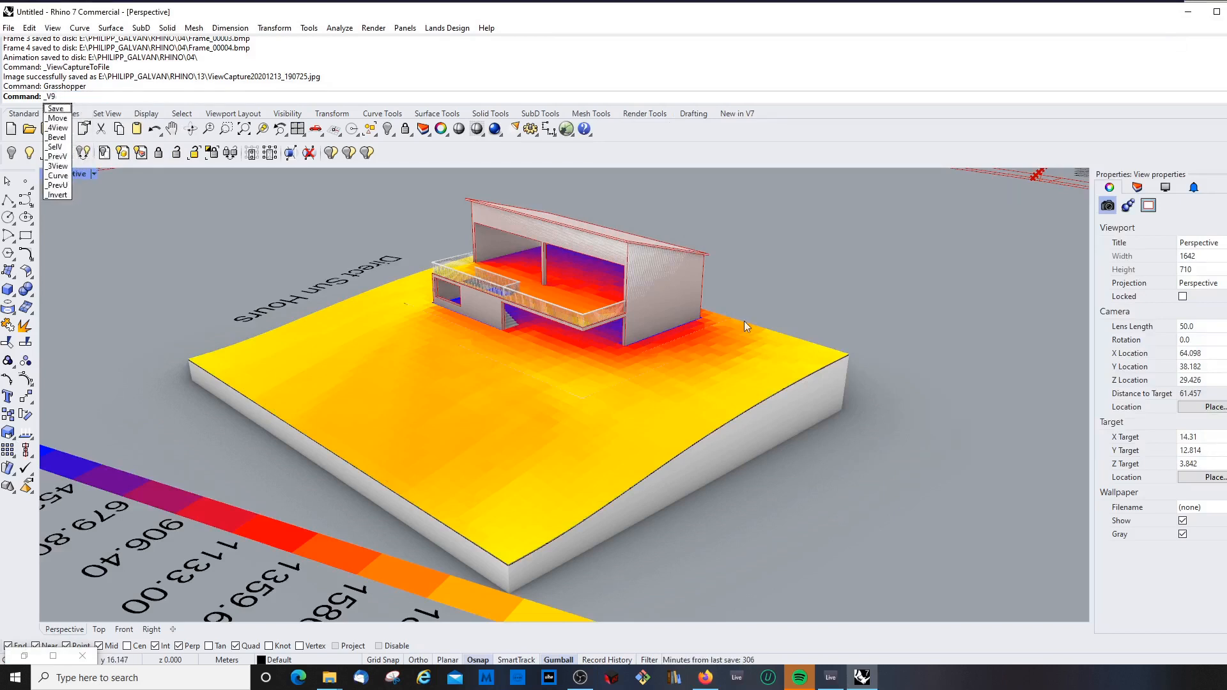
pyautogui.press('Down')
pyautogui.press('Down')
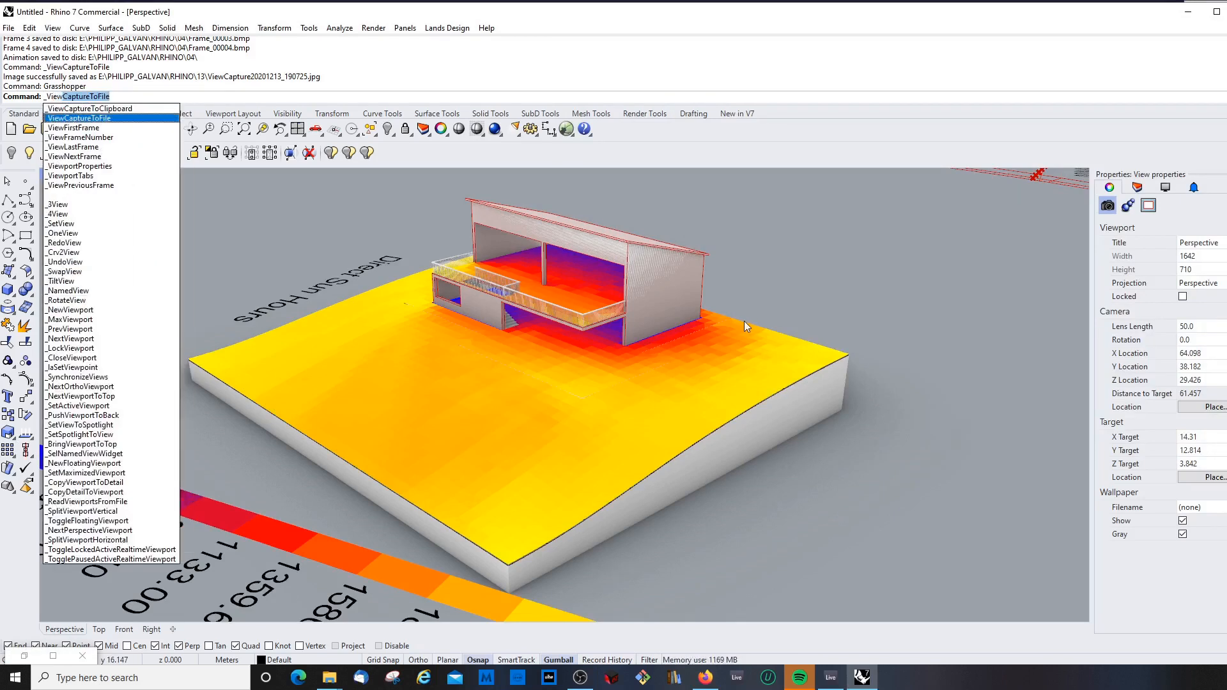
pyautogui.press('Return')
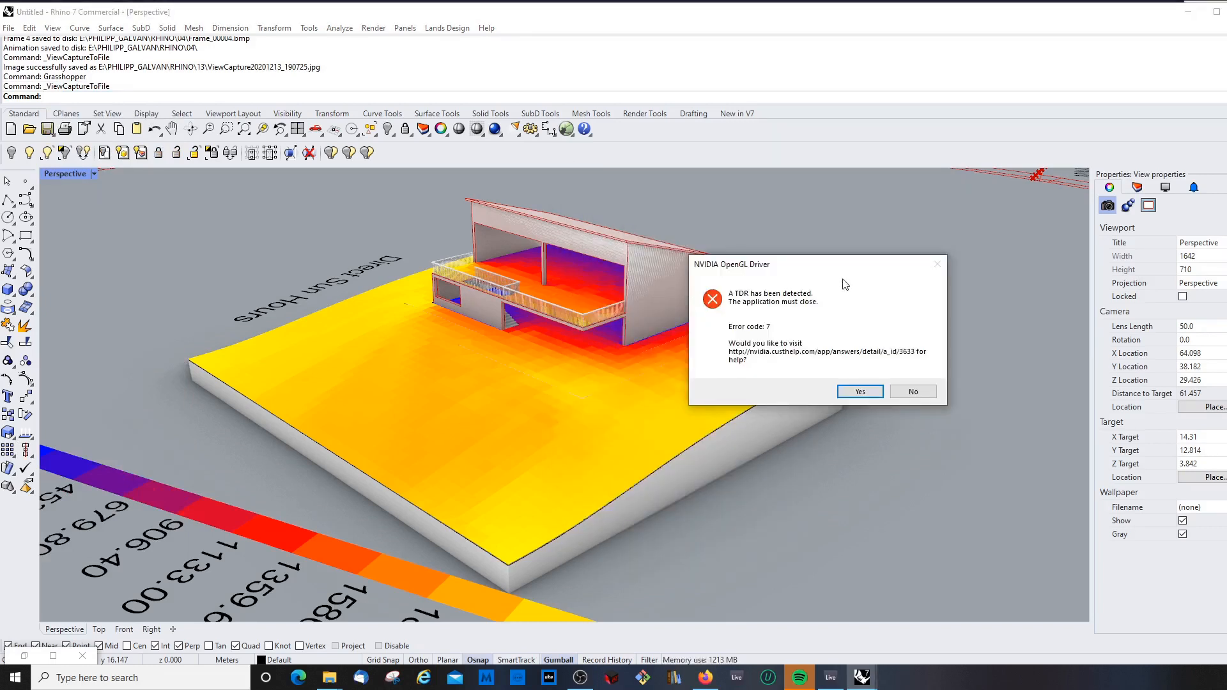
pyautogui.click(921, 393)
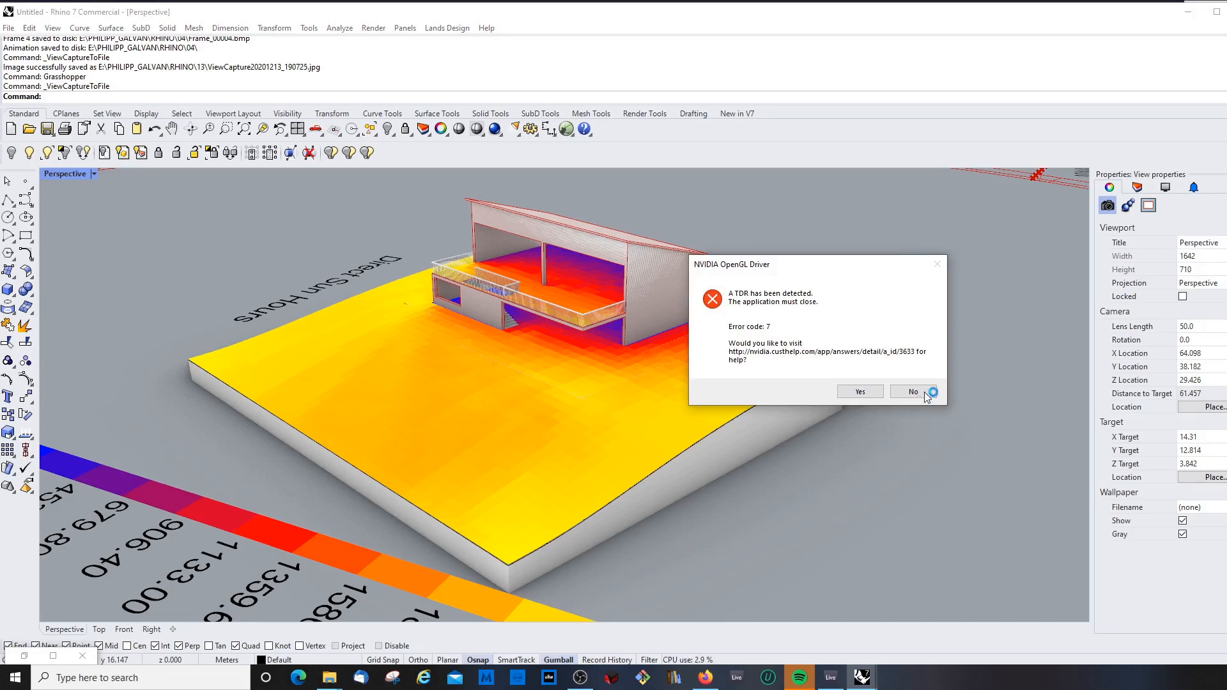